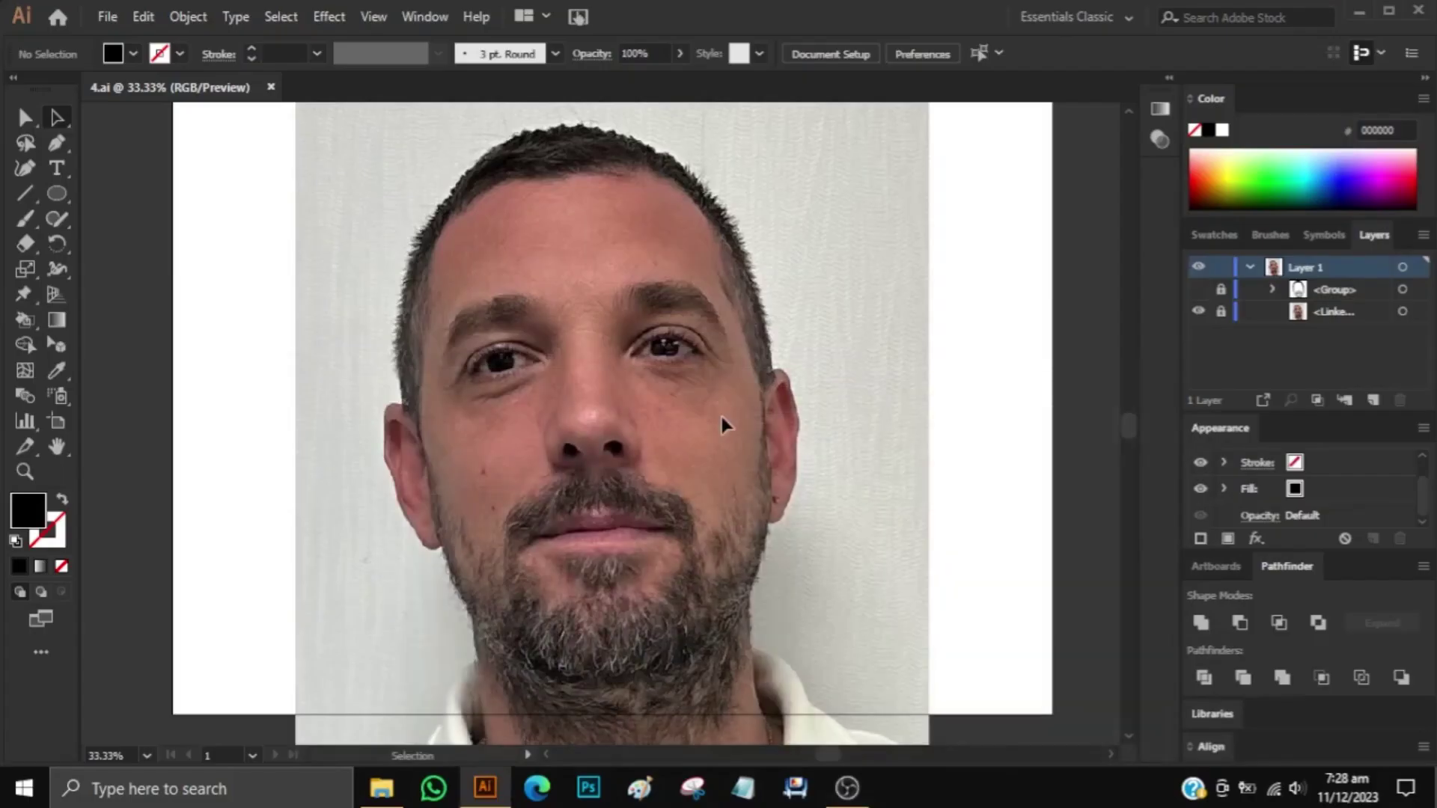
Place Pen anchors tracing the jaw around the chin and up the left side to the ear.
{"action": "scroll", "coordinate": [909, 642], "scroll_direction": "down", "scroll_amount": 5}
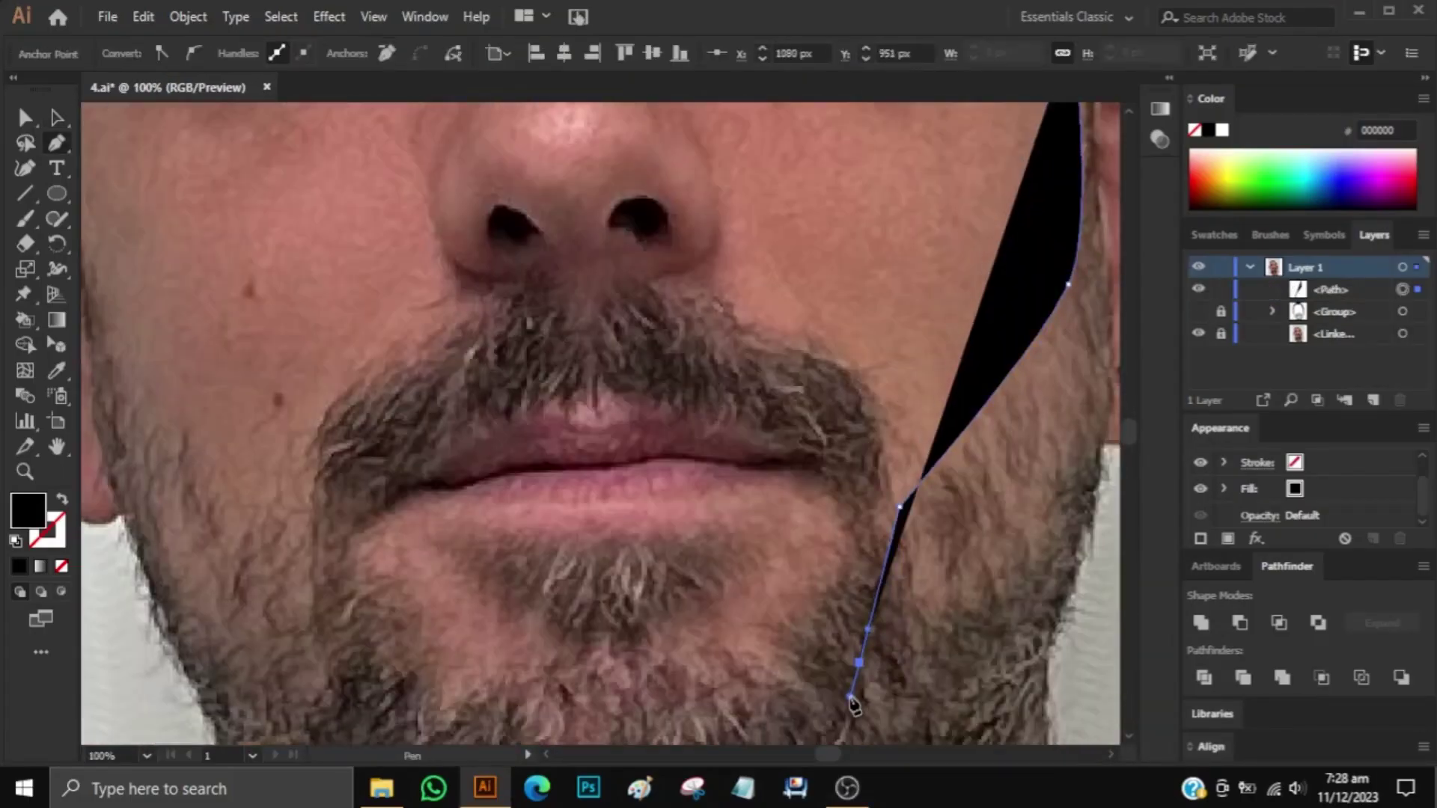
{"action": "left_click", "coordinate": [861, 507]}
{"action": "left_click", "coordinate": [643, 652]}
{"action": "left_click", "coordinate": [363, 507]}
{"action": "scroll", "coordinate": [215, 322], "scroll_direction": "up", "scroll_amount": 3}
{"action": "left_click", "coordinate": [191, 466]}
{"action": "key", "text": "ctrl+minus"}
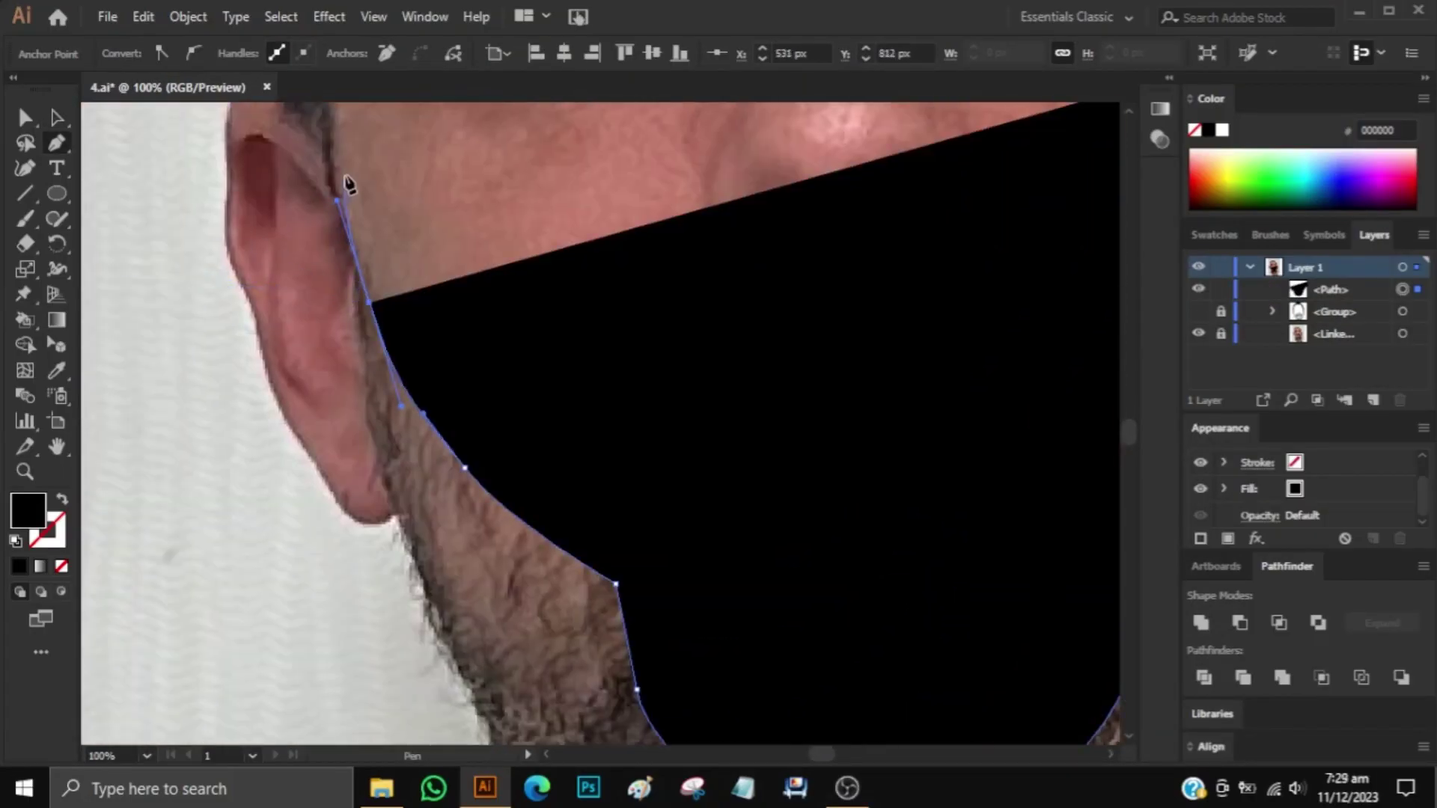
{"action": "left_click", "coordinate": [292, 105]}
{"action": "scroll", "coordinate": [438, 560], "scroll_direction": "left", "scroll_amount": 5}
{"action": "left_click", "coordinate": [599, 582]}
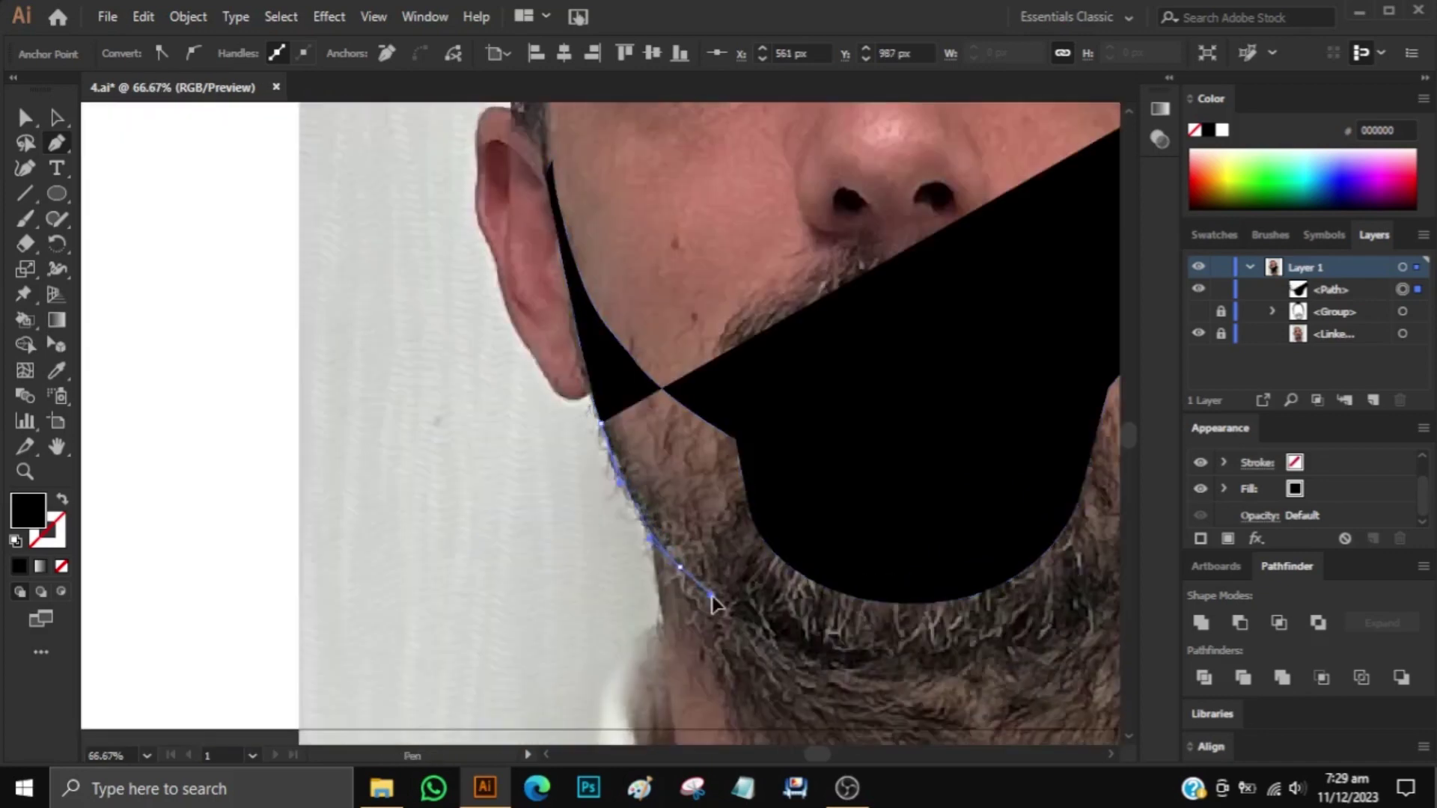
{"action": "left_click", "coordinate": [753, 644]}
{"action": "key", "text": "ctrl+plus"}
{"action": "scroll", "coordinate": [748, 524], "scroll_direction": "down", "scroll_amount": 3}
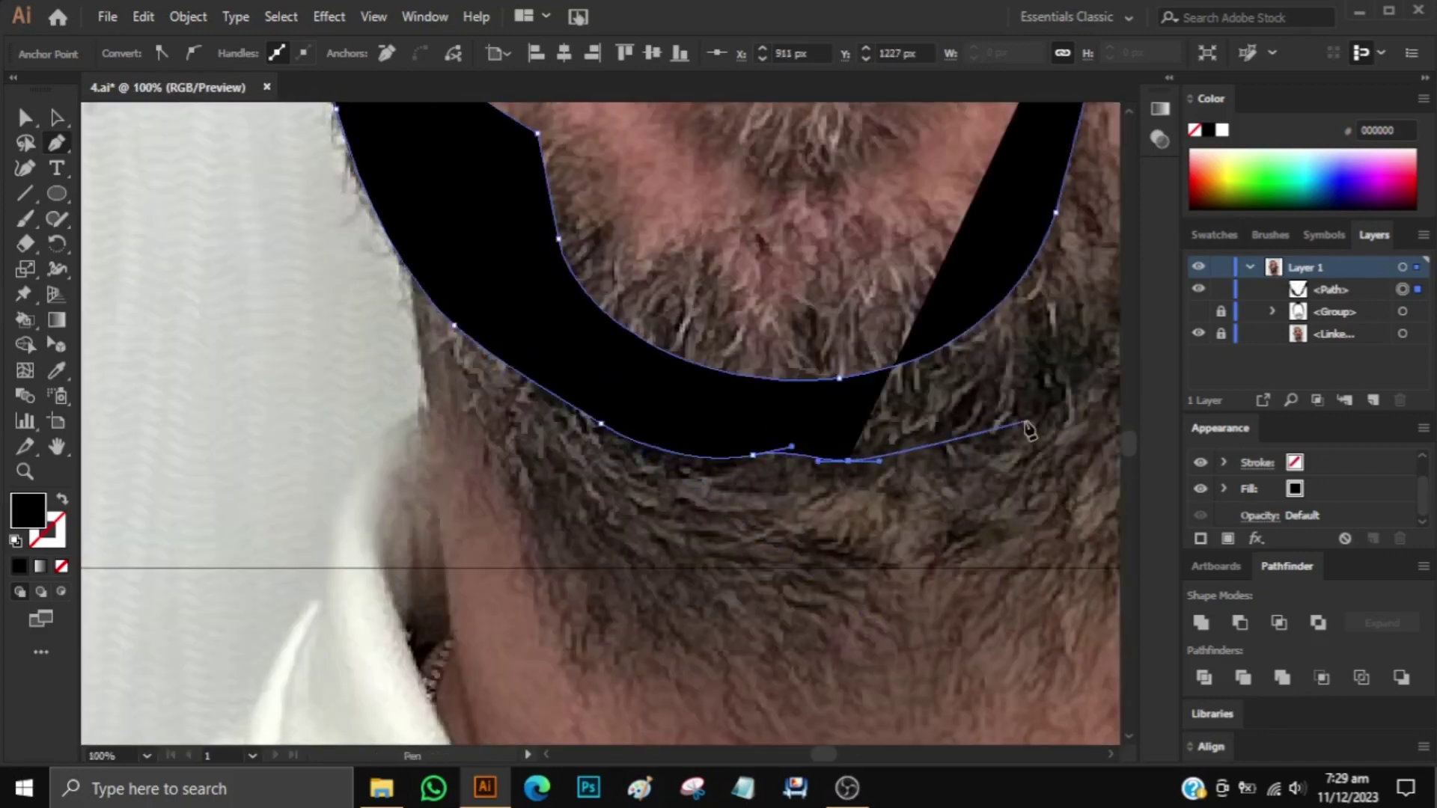
Swap the jaw path's black fill to a black stroke and trace up the right jawline.
{"action": "key", "text": "ctrl+minus"}
{"action": "key", "text": "ctrl+minus"}
{"action": "key", "text": "shift+x"}
{"action": "key", "text": "ctrl+plus"}
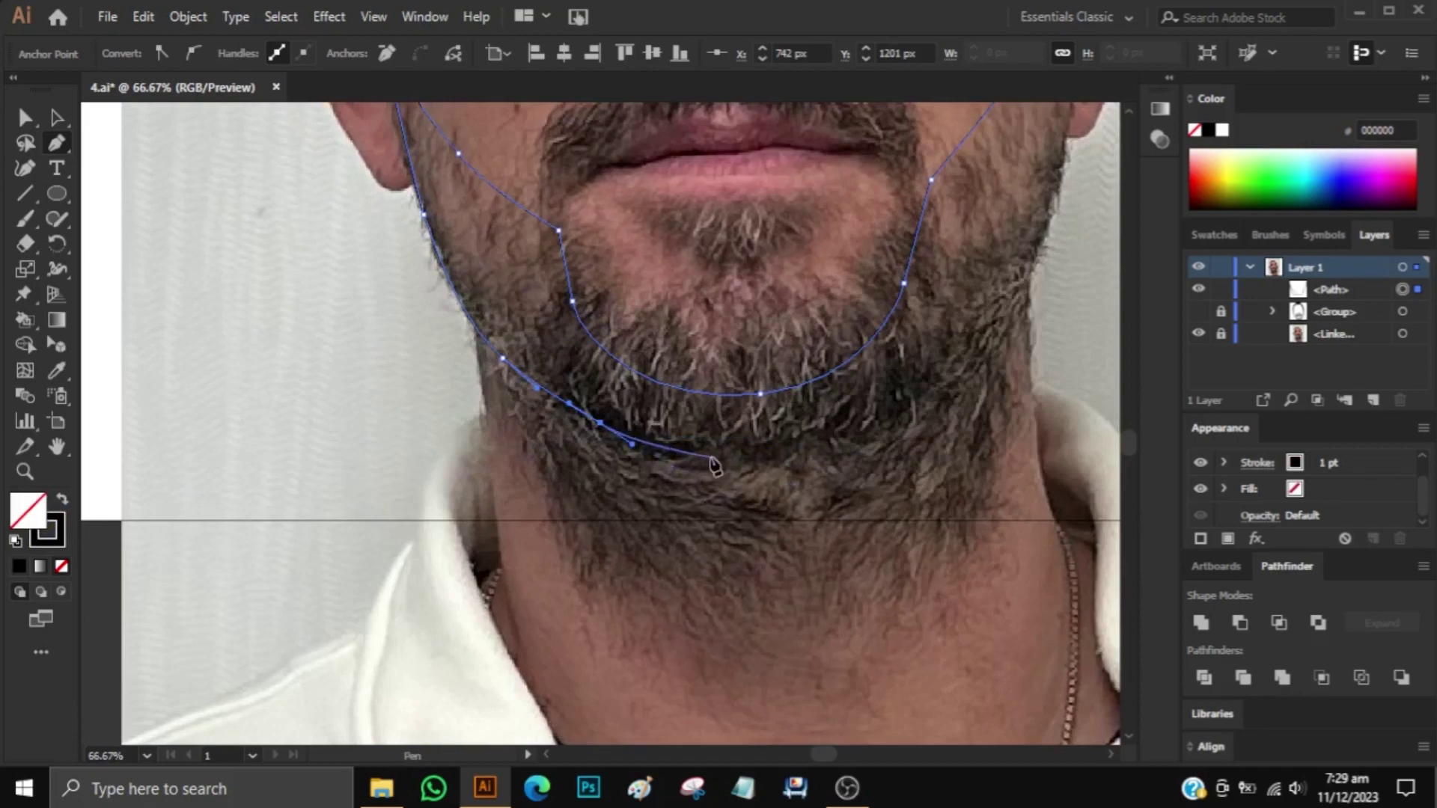
{"action": "left_click", "coordinate": [964, 372]}
{"action": "left_click", "coordinate": [1012, 294]}
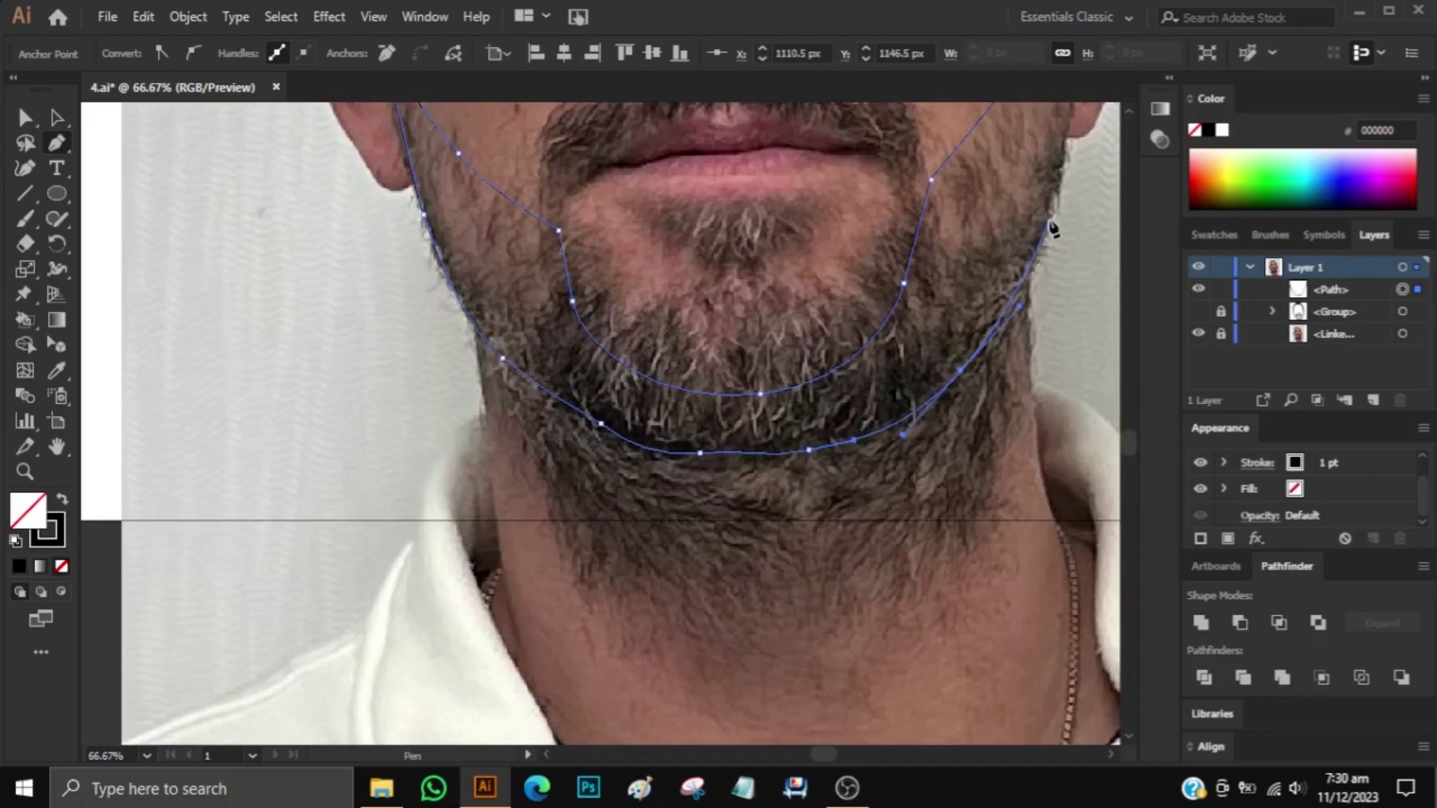
{"action": "scroll", "coordinate": [1052, 187], "scroll_direction": "up", "scroll_amount": 3}
{"action": "key", "text": "ctrl+plus"}
{"action": "key", "text": "ctrl+minus"}
{"action": "key", "text": "ctrl+minus"}
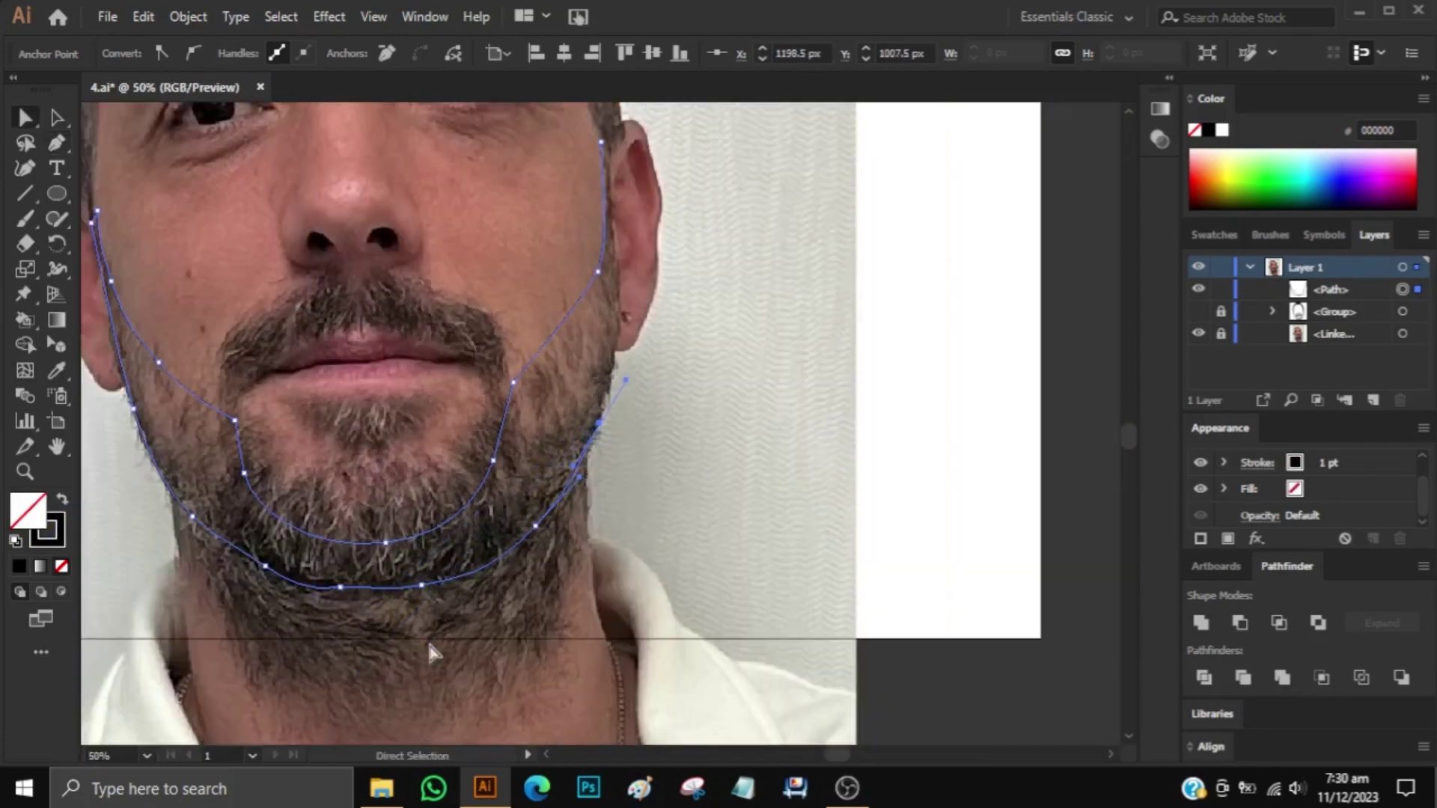
Reselect the jaw path and extend the outer jaw edge down toward the chin.
{"action": "left_click", "coordinate": [684, 482]}
{"action": "key", "text": "p"}
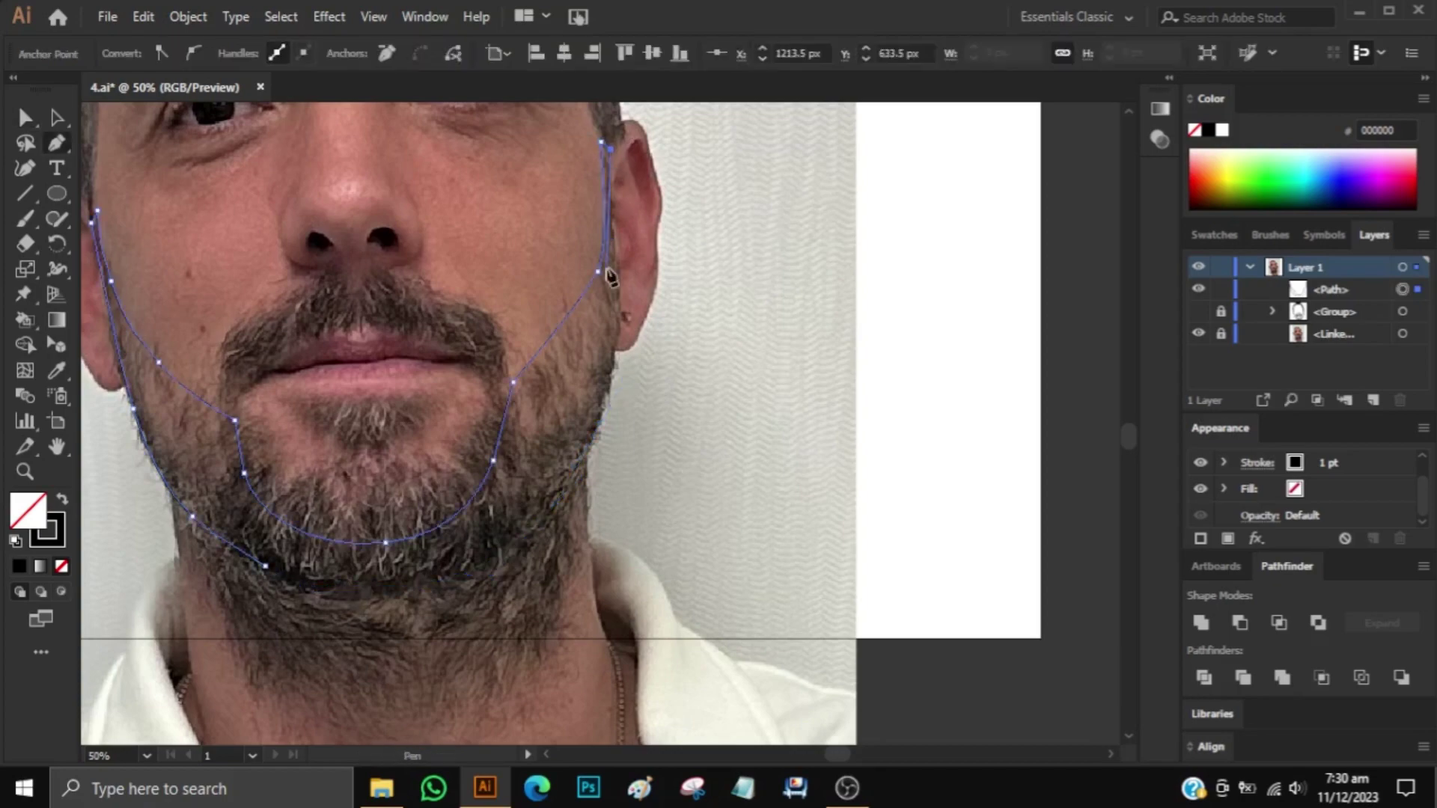
{"action": "key", "text": "ctrl+plus"}
{"action": "scroll", "coordinate": [618, 677], "scroll_direction": "down", "scroll_amount": 5}
{"action": "scroll", "coordinate": [417, 658], "scroll_direction": "down", "scroll_amount": 5}
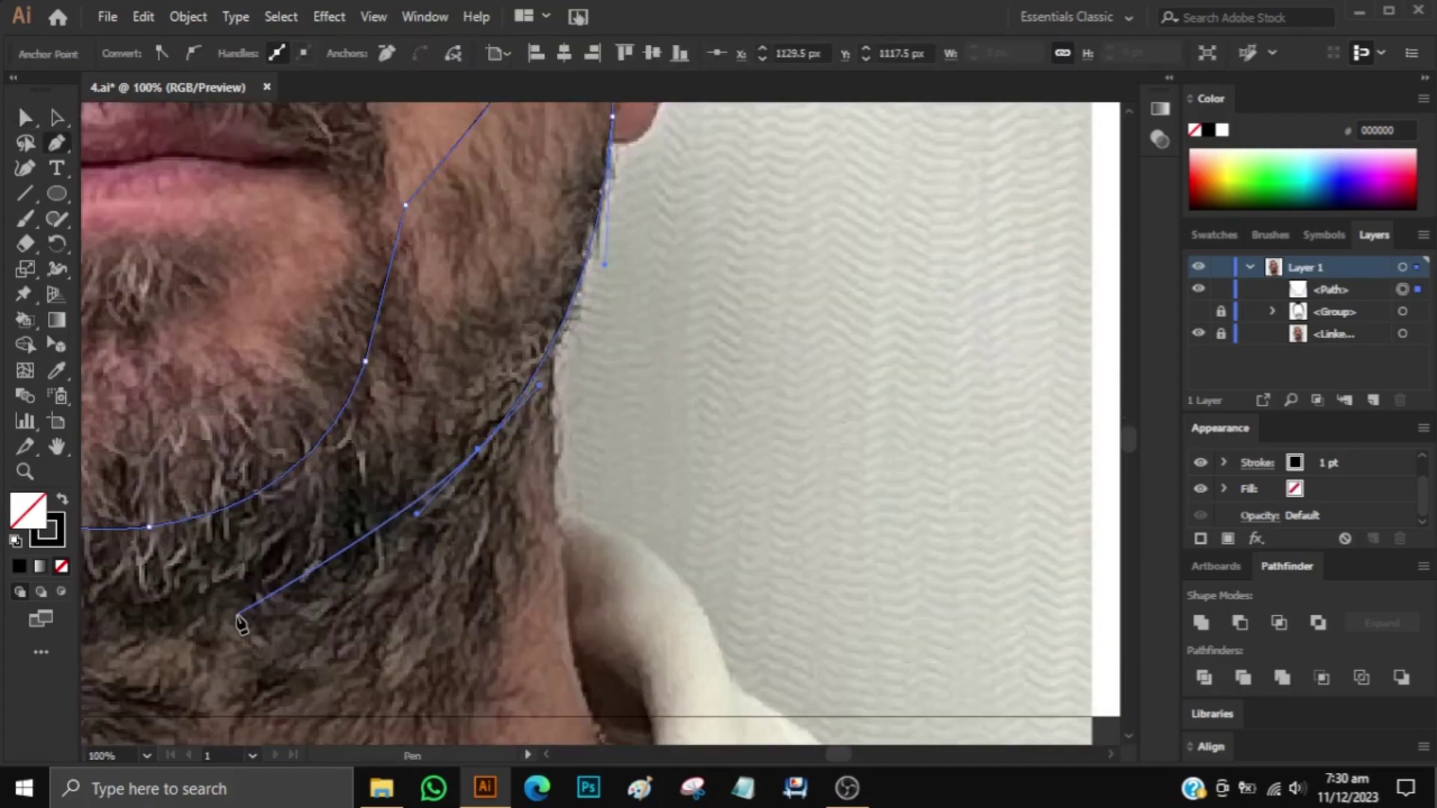
{"action": "scroll", "coordinate": [501, 458], "scroll_direction": "down", "scroll_amount": 3}
{"action": "left_click", "coordinate": [523, 460]}
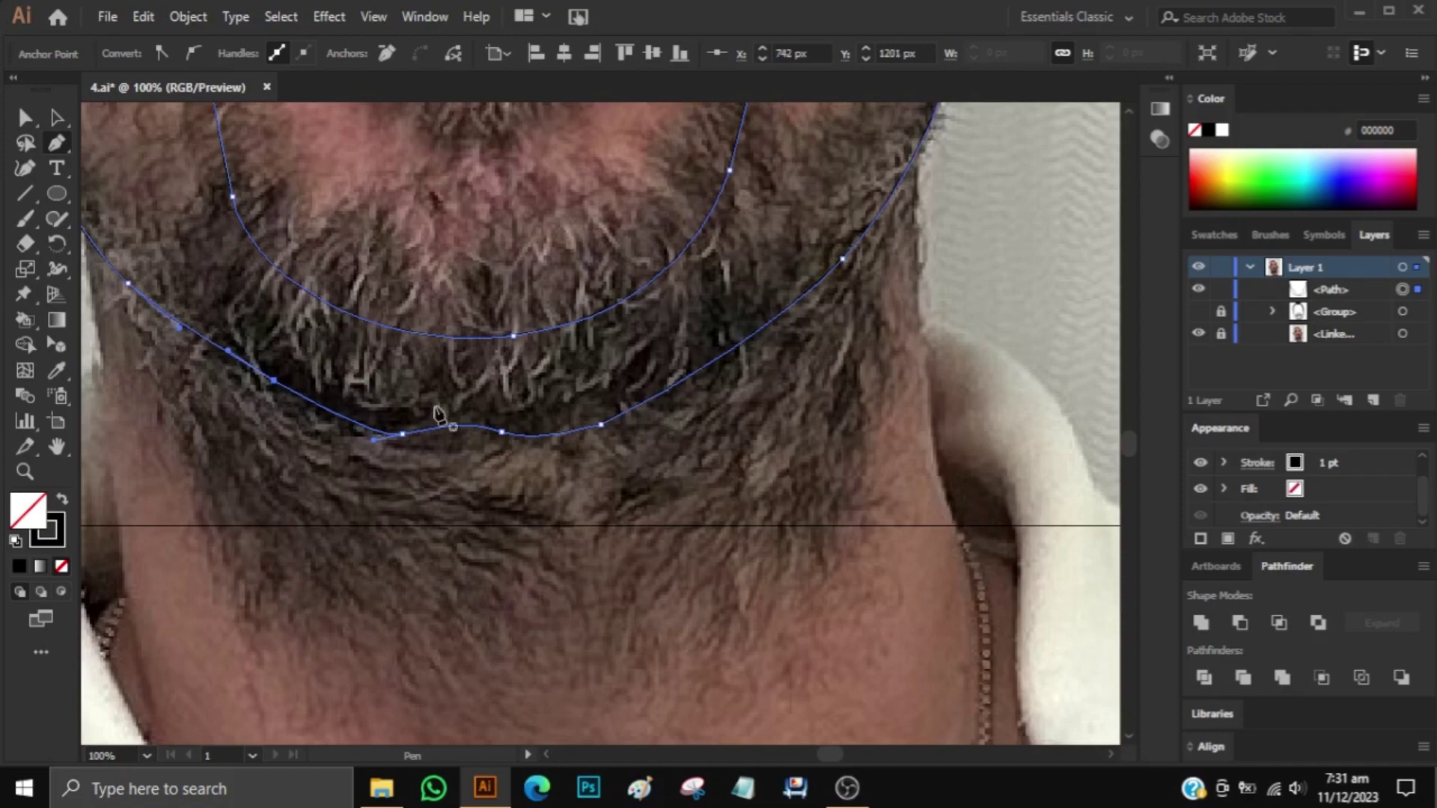
Deselect the finished jaw outline and review the beard outline zoomed out.
{"action": "left_click", "coordinate": [456, 397], "text": "ctrl"}
{"action": "key", "text": "ctrl+minus"}
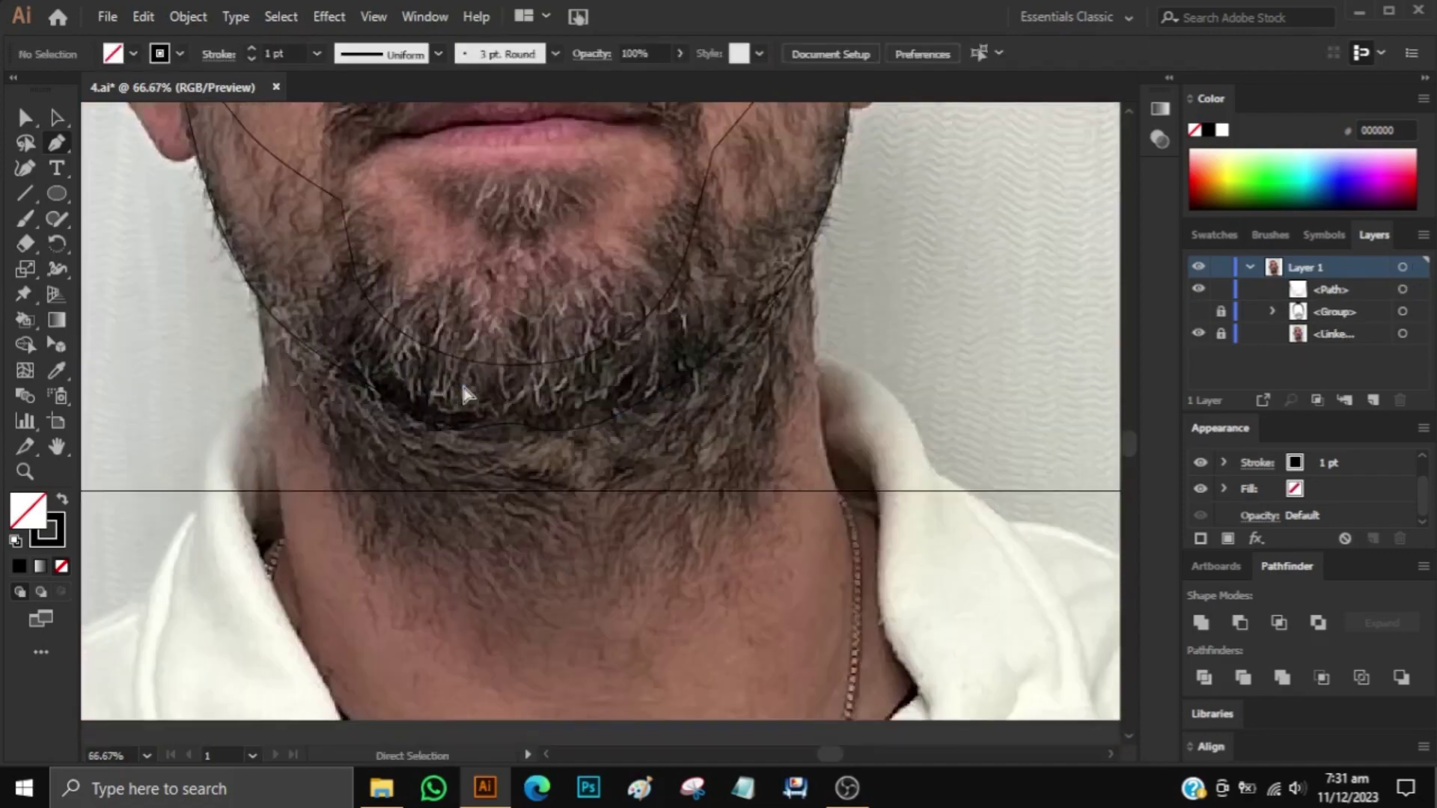
{"action": "scroll", "coordinate": [462, 393], "scroll_direction": "up", "scroll_amount": 3}
{"action": "scroll", "coordinate": [629, 232], "scroll_direction": "up", "scroll_amount": 2}
{"action": "left_click_drag", "start_coordinate": [483, 631], "coordinate": [524, 651]}
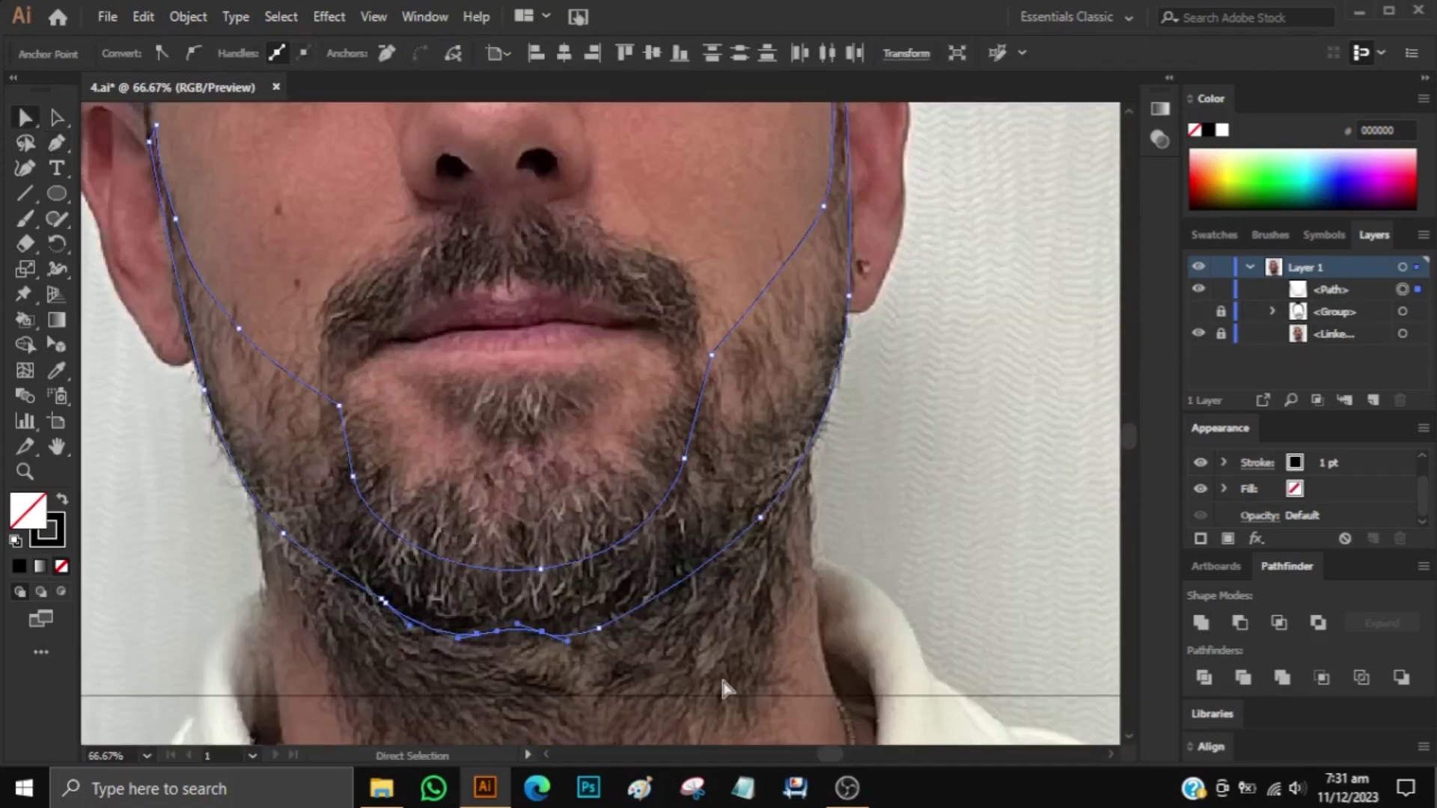
{"action": "scroll", "coordinate": [704, 449], "scroll_direction": "up", "scroll_amount": 4}
{"action": "scroll", "coordinate": [703, 367], "scroll_direction": "down", "scroll_amount": 3}
Draw a closed path around the mustache below the nose and adjust its lower-left anchor.
{"action": "key", "text": "p"}
{"action": "left_click", "coordinate": [700, 359]}
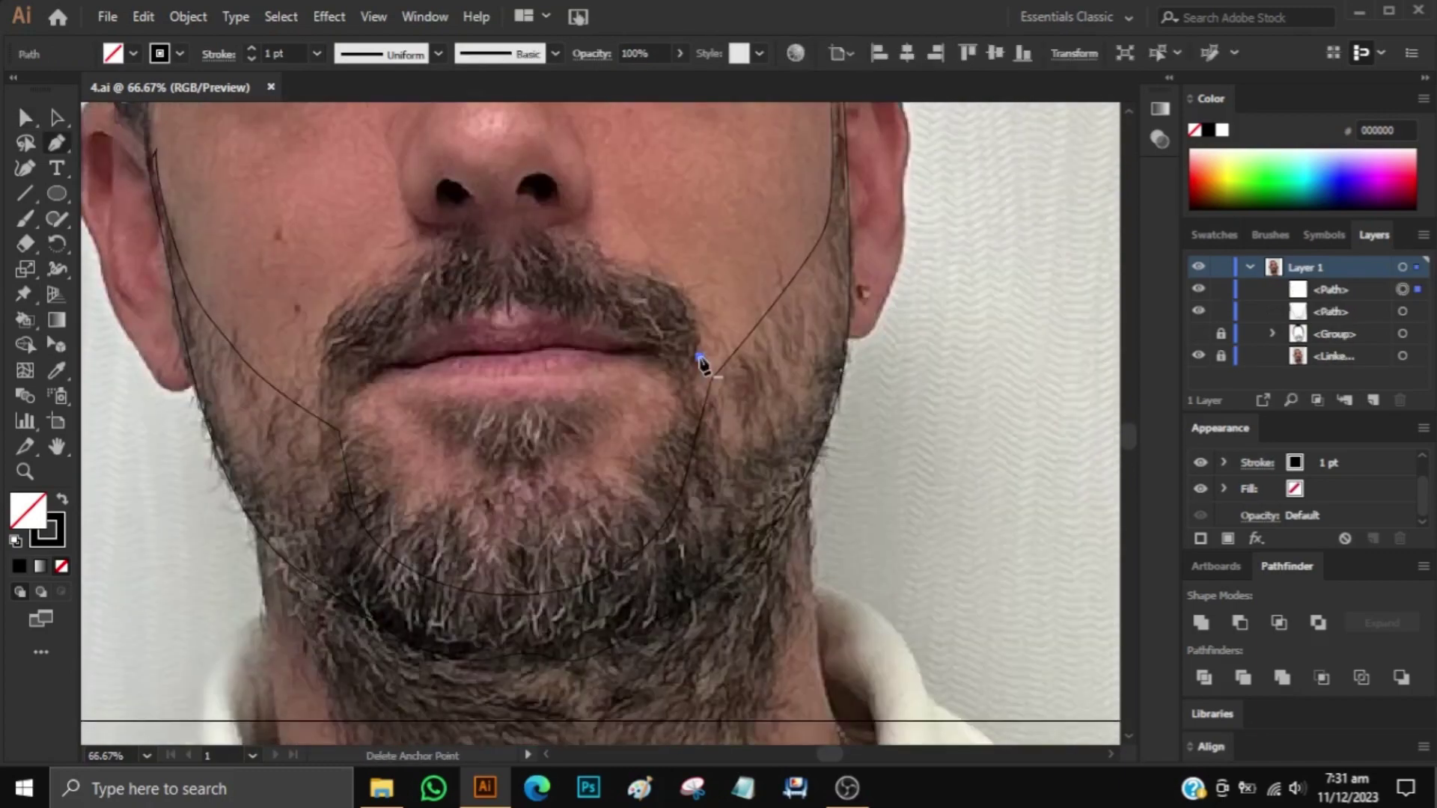
{"action": "left_click", "coordinate": [664, 637]}
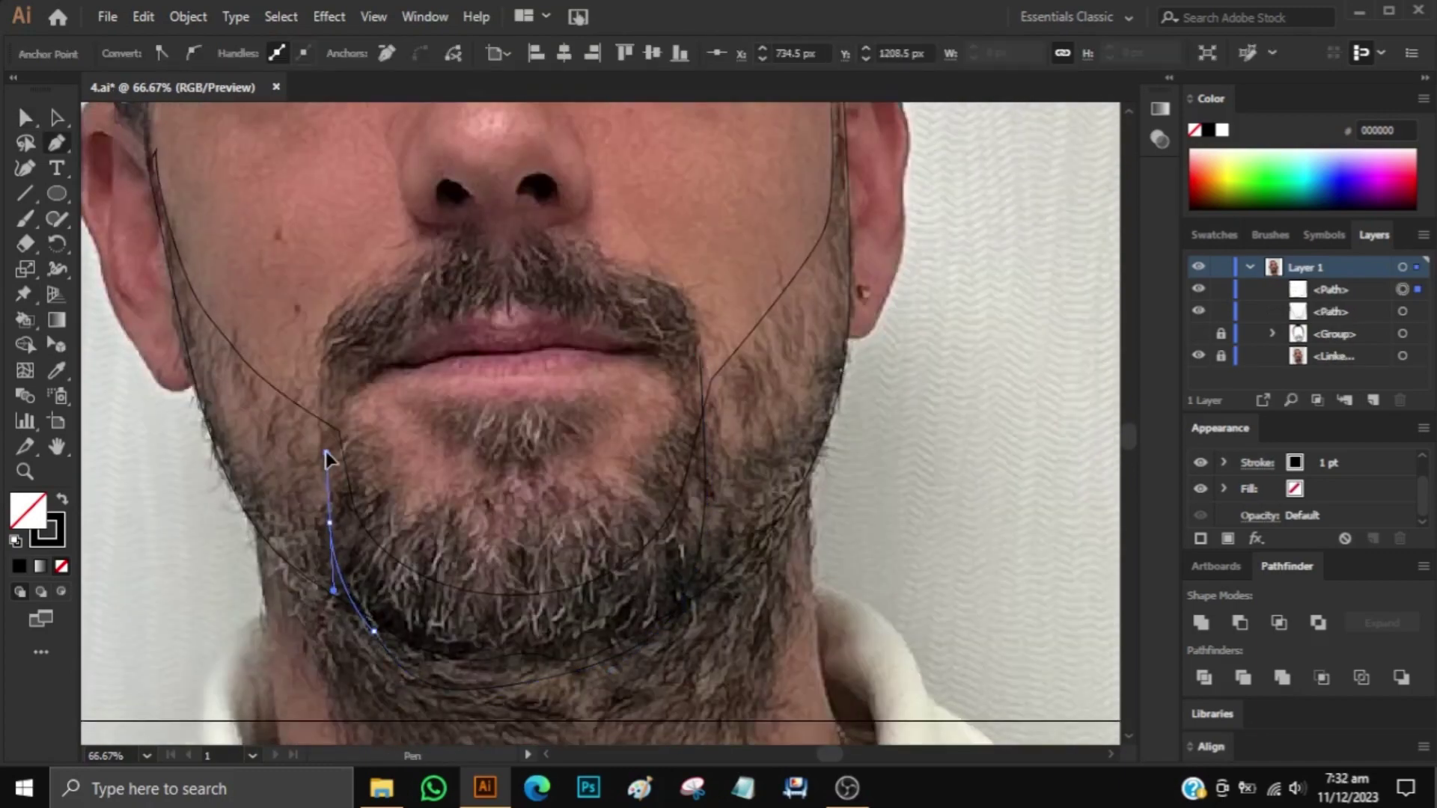
{"action": "left_click", "coordinate": [445, 247]}
{"action": "left_click", "coordinate": [492, 239]}
{"action": "left_click", "coordinate": [558, 236]}
{"action": "left_click", "coordinate": [646, 274]}
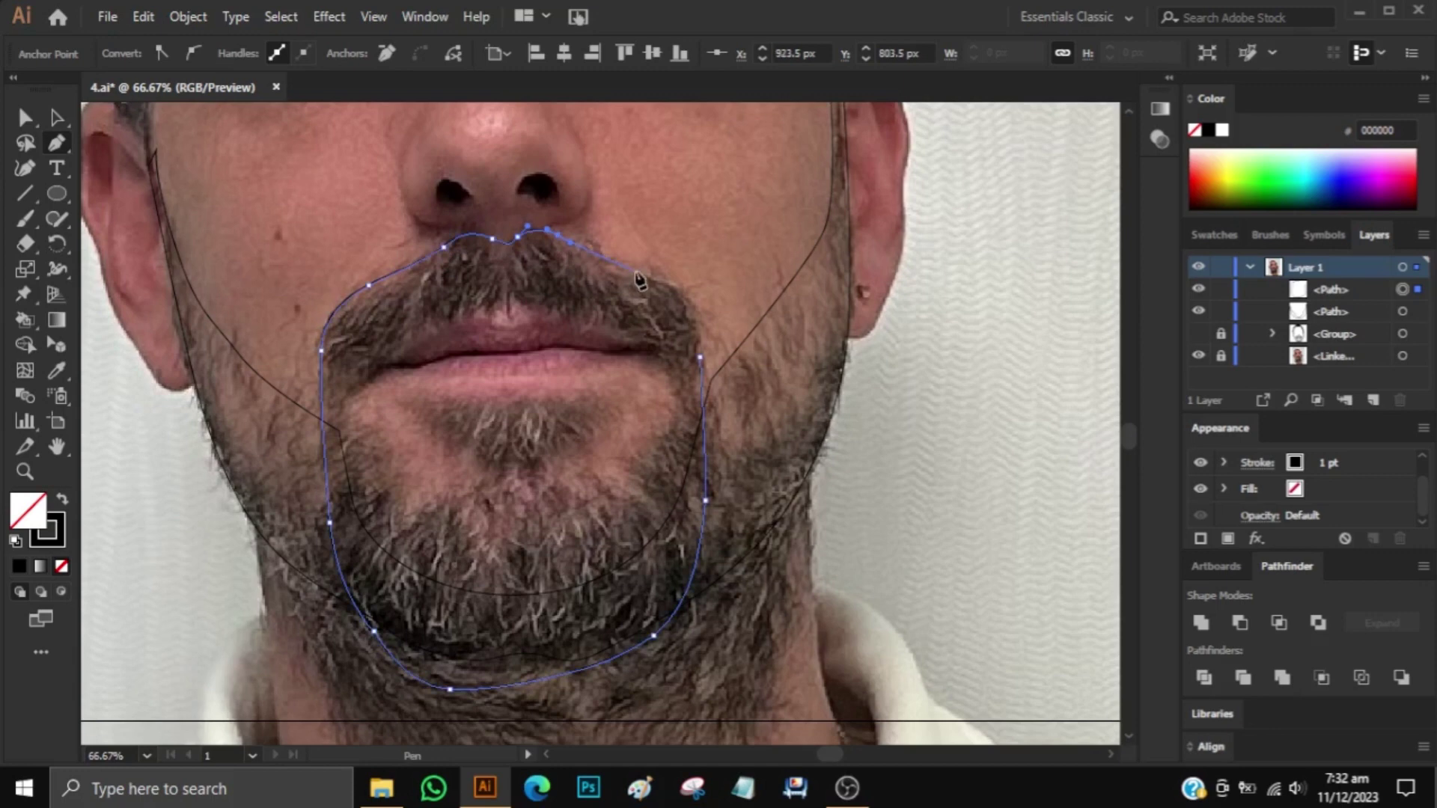
{"action": "left_click", "coordinate": [705, 300]}
{"action": "left_click", "coordinate": [700, 358]}
{"action": "key", "text": "a"}
{"action": "left_click", "coordinate": [374, 631]}
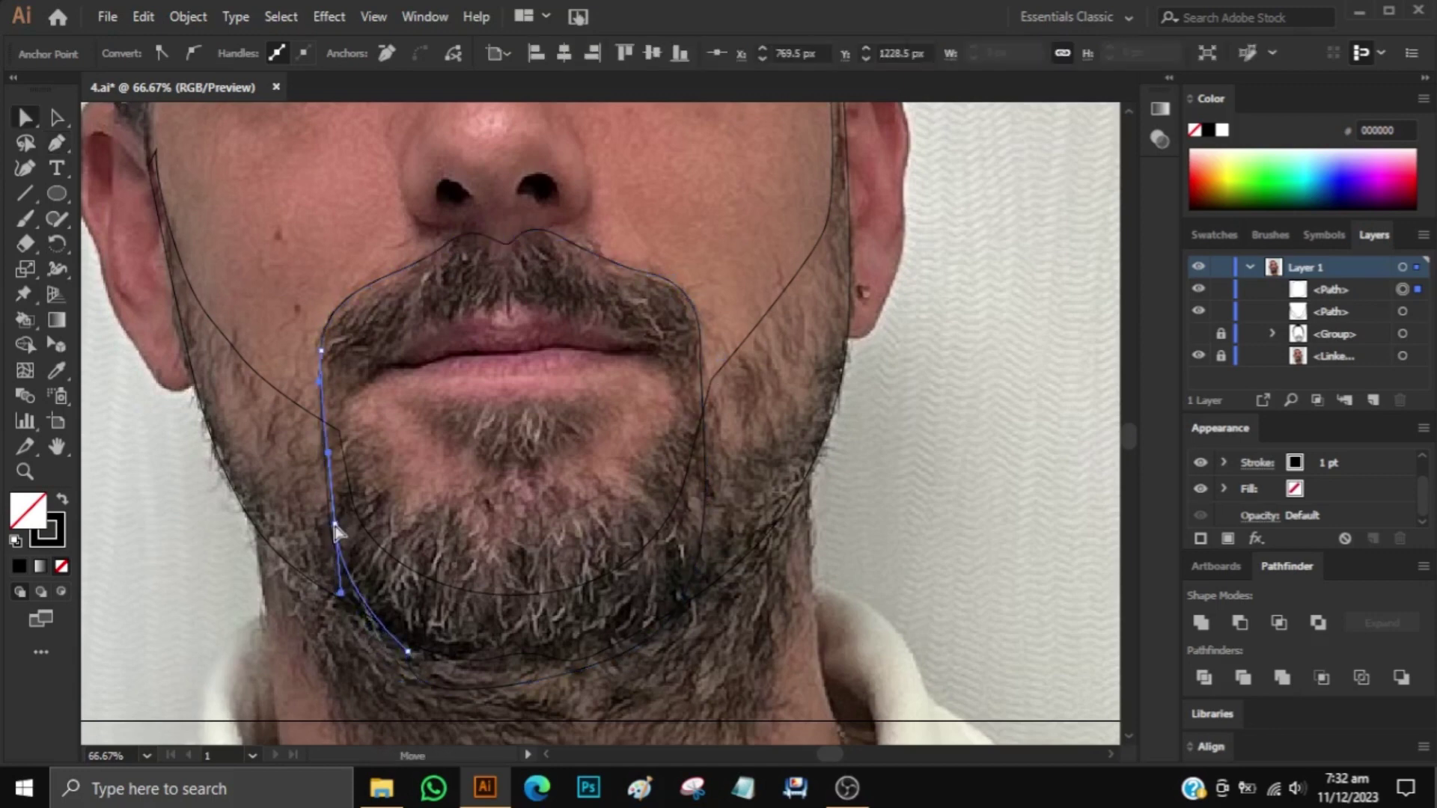
{"action": "scroll", "coordinate": [378, 636], "scroll_direction": "up", "scroll_amount": 1}
Trace a closed curved path around the bare chin patch below the lower lip.
{"action": "key", "text": "p"}
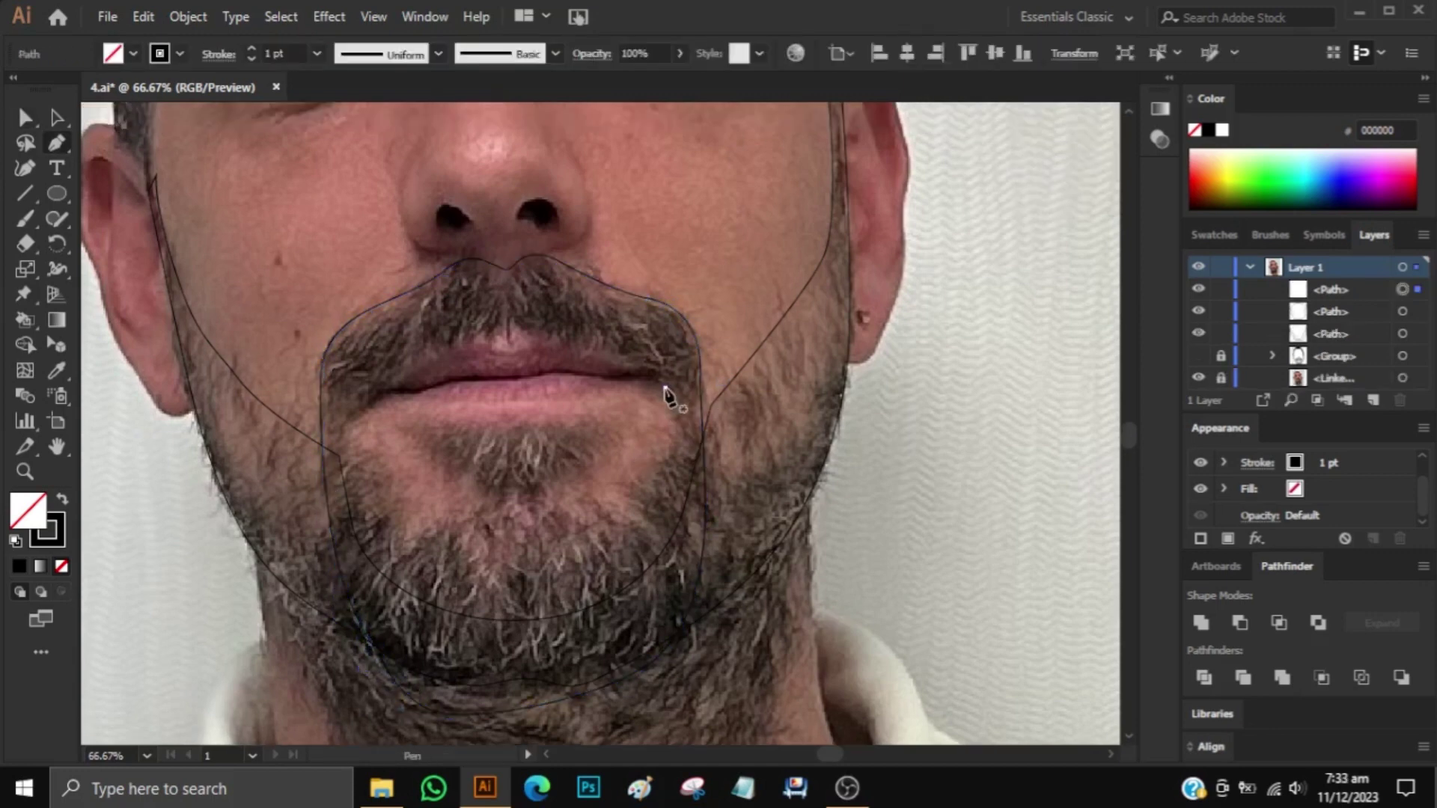
{"action": "key", "text": "ctrl+plus"}
{"action": "left_click", "coordinate": [601, 425]}
{"action": "left_click_drag", "start_coordinate": [608, 520], "coordinate": [599, 557]}
{"action": "left_click", "coordinate": [516, 613]}
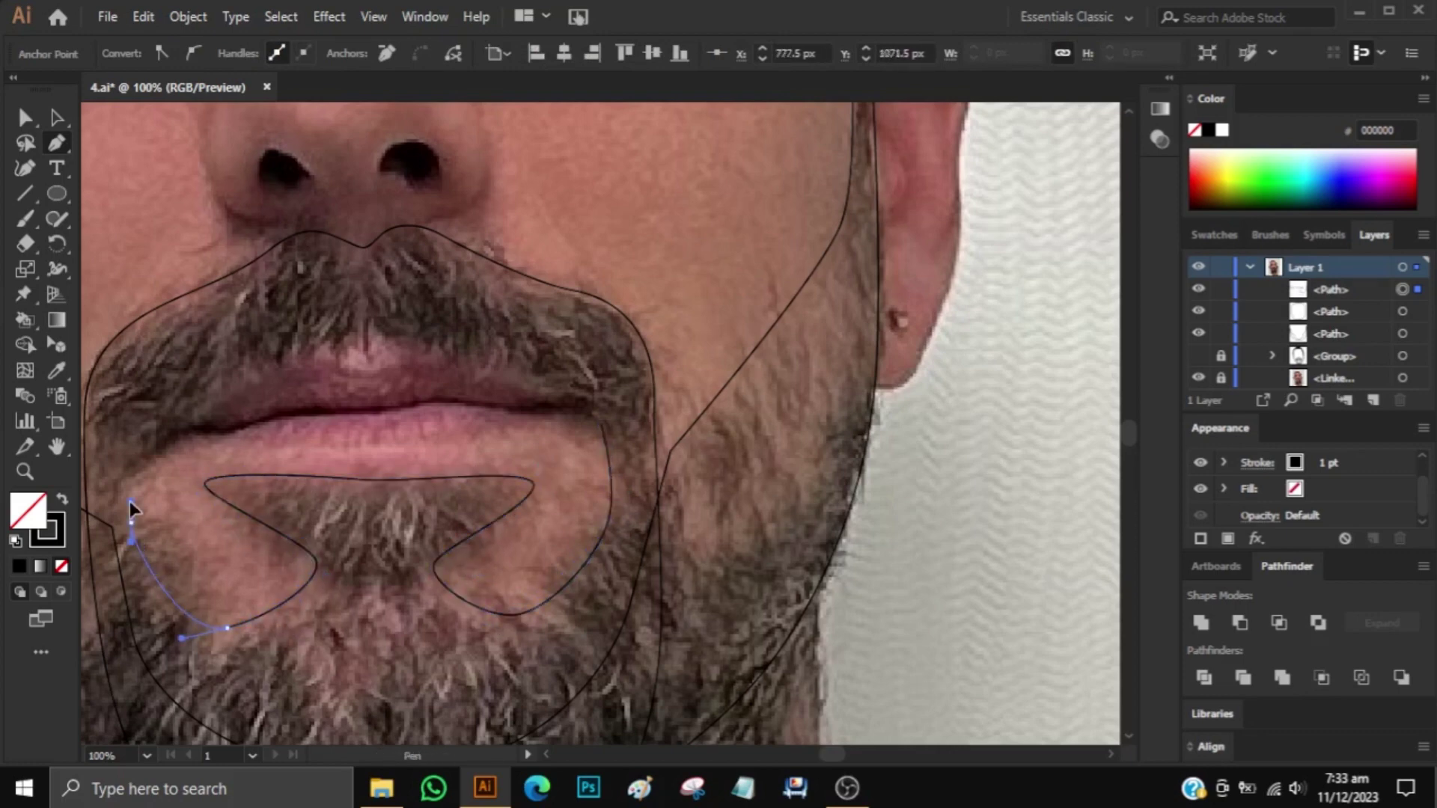
{"action": "left_click", "coordinate": [131, 501]}
{"action": "left_click_drag", "start_coordinate": [165, 426], "coordinate": [194, 402]}
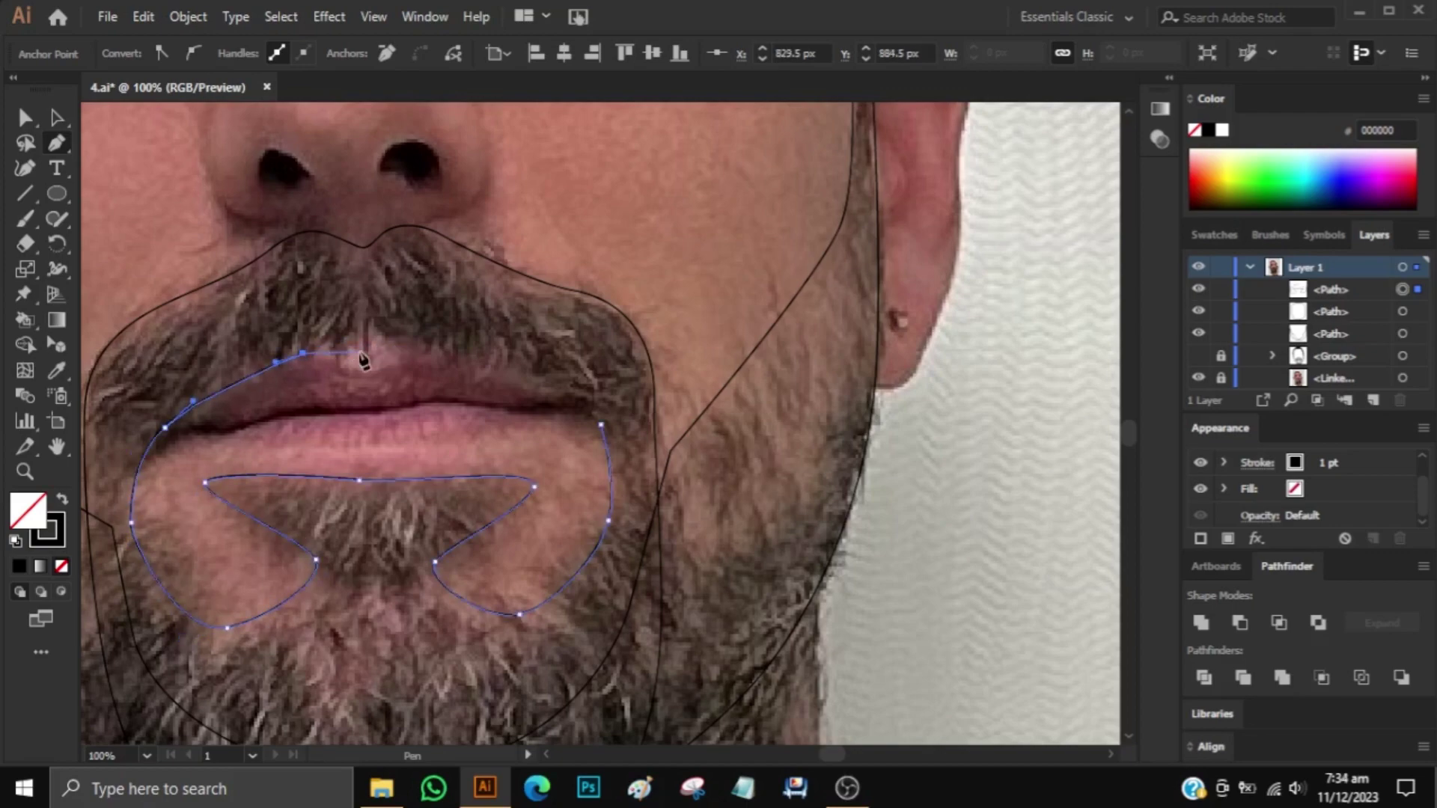
{"action": "left_click", "coordinate": [600, 413]}
Start a Pen path tracing the right side of the forehead hairline.
{"action": "key", "text": "ctrl+0"}
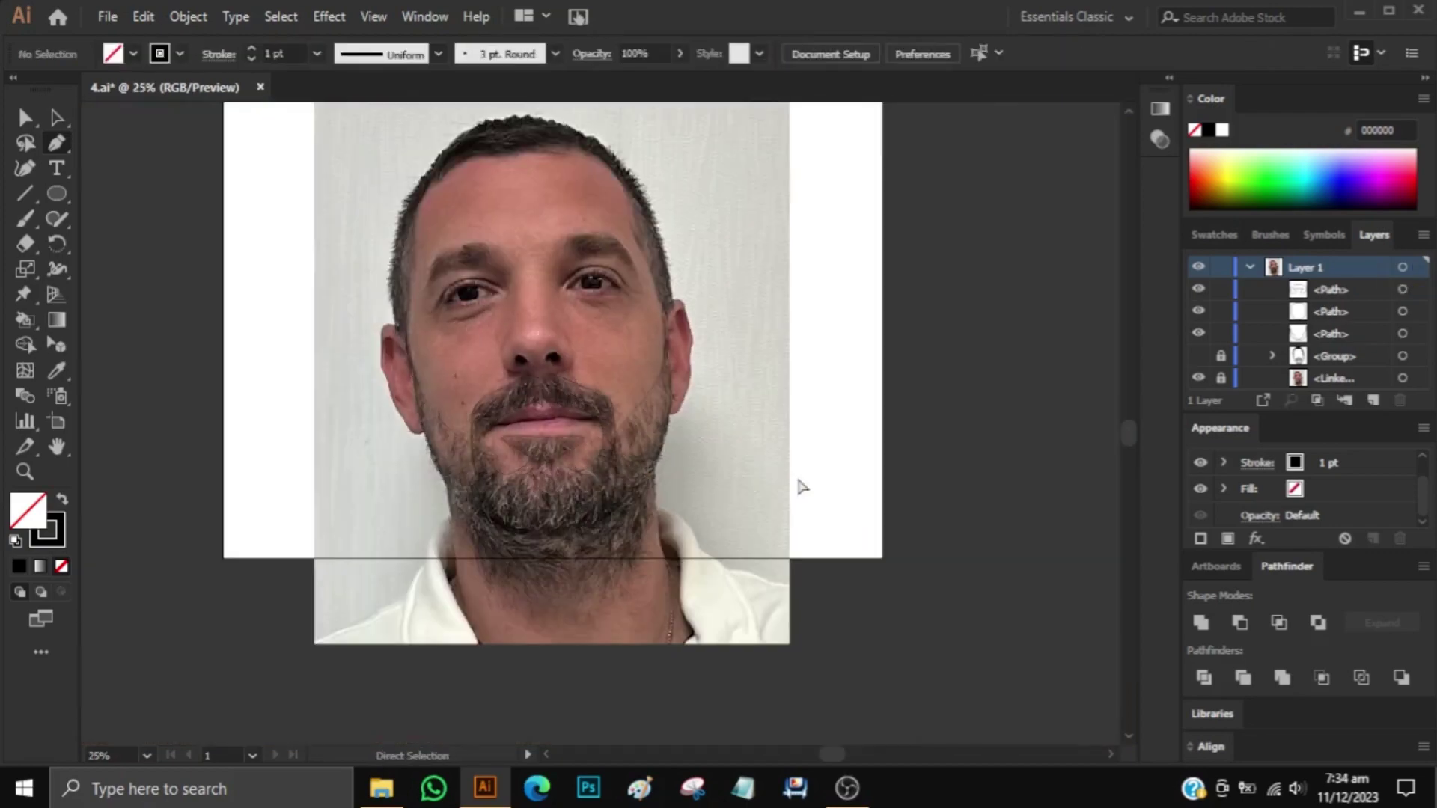
{"action": "scroll", "coordinate": [797, 481], "scroll_direction": "up", "scroll_amount": 3}
{"action": "key", "text": "v"}
{"action": "left_click", "coordinate": [631, 458]}
{"action": "key", "text": "p"}
{"action": "scroll", "coordinate": [866, 395], "scroll_direction": "up", "scroll_amount": 10}
{"action": "left_click", "coordinate": [744, 472]}
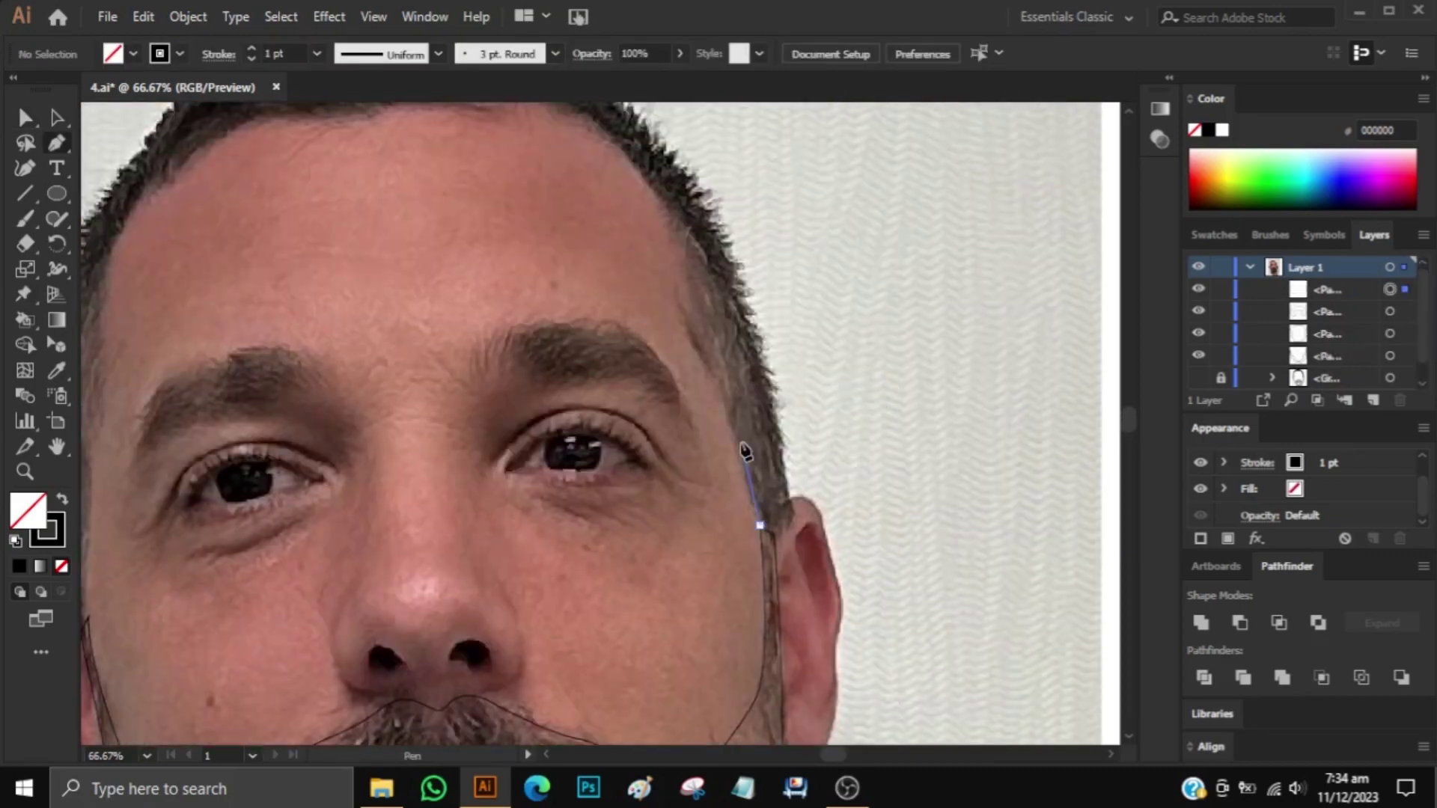
{"action": "left_click_drag", "start_coordinate": [679, 385], "coordinate": [690, 321]}
{"action": "left_click_drag", "start_coordinate": [631, 262], "coordinate": [614, 240]}
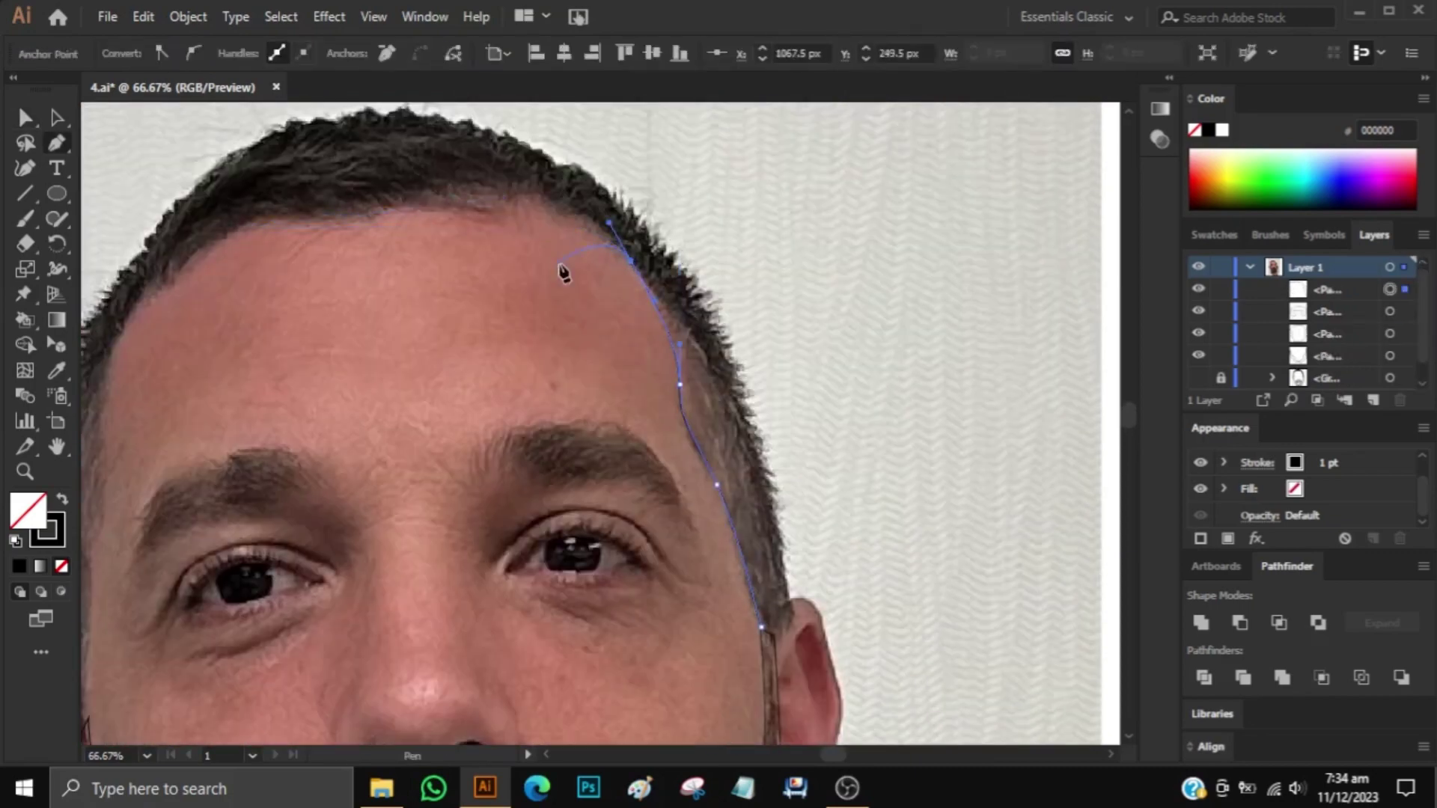
Continue the hairline down the left side and curve the outline over the top of the hair.
{"action": "scroll", "coordinate": [120, 367], "scroll_direction": "down", "scroll_amount": 3}
{"action": "scroll", "coordinate": [106, 417], "scroll_direction": "left", "scroll_amount": 10}
{"action": "left_click", "coordinate": [602, 307]}
{"action": "left_click_drag", "start_coordinate": [599, 421], "coordinate": [599, 458]}
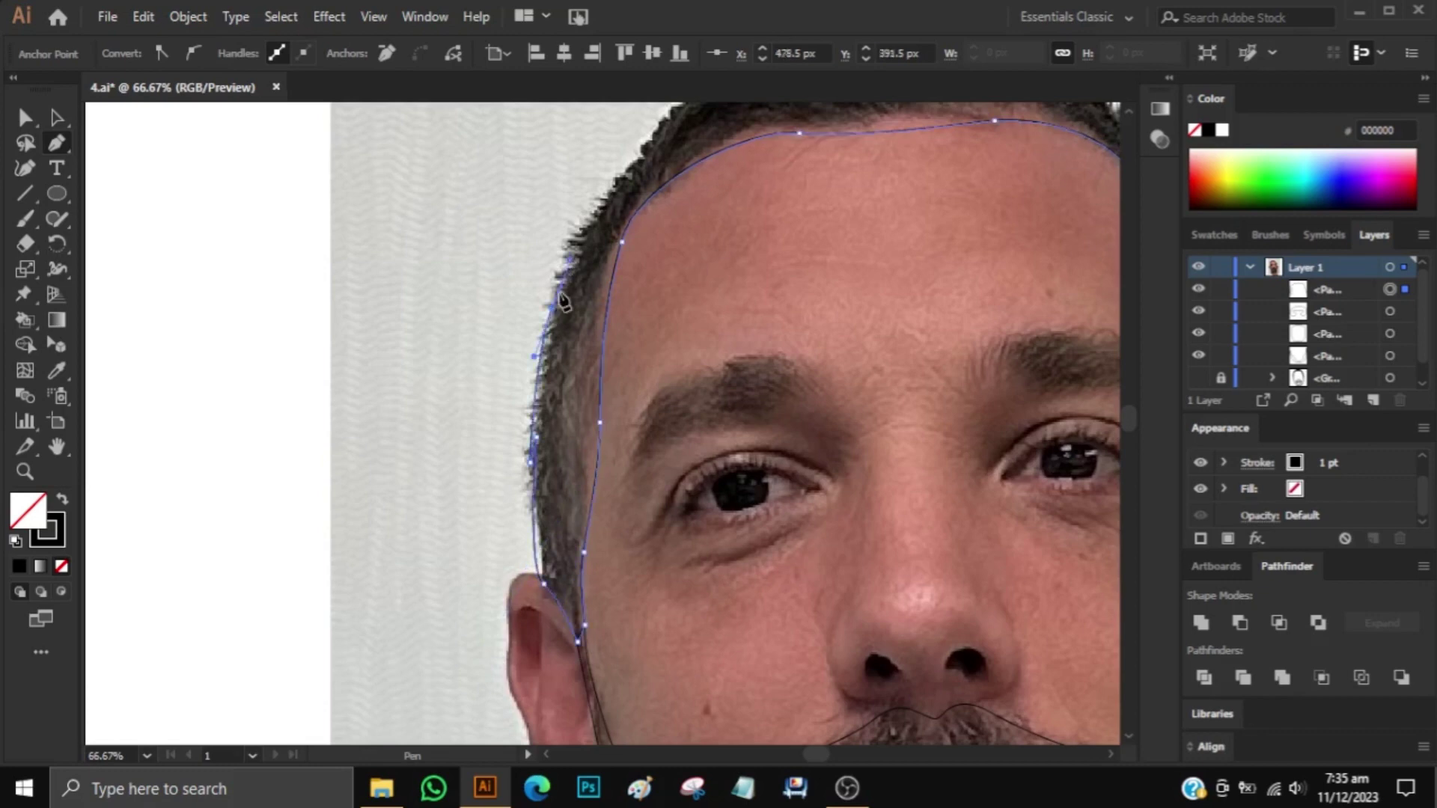
{"action": "scroll", "coordinate": [551, 328], "scroll_direction": "up", "scroll_amount": 5}
{"action": "left_click_drag", "start_coordinate": [626, 328], "coordinate": [675, 290]}
{"action": "mouse_move", "coordinate": [792, 205]}
{"action": "left_mouse_down"}
{"action": "mouse_move", "coordinate": [824, 200]}
{"action": "mouse_move", "coordinate": [966, 251]}
{"action": "left_mouse_up"}
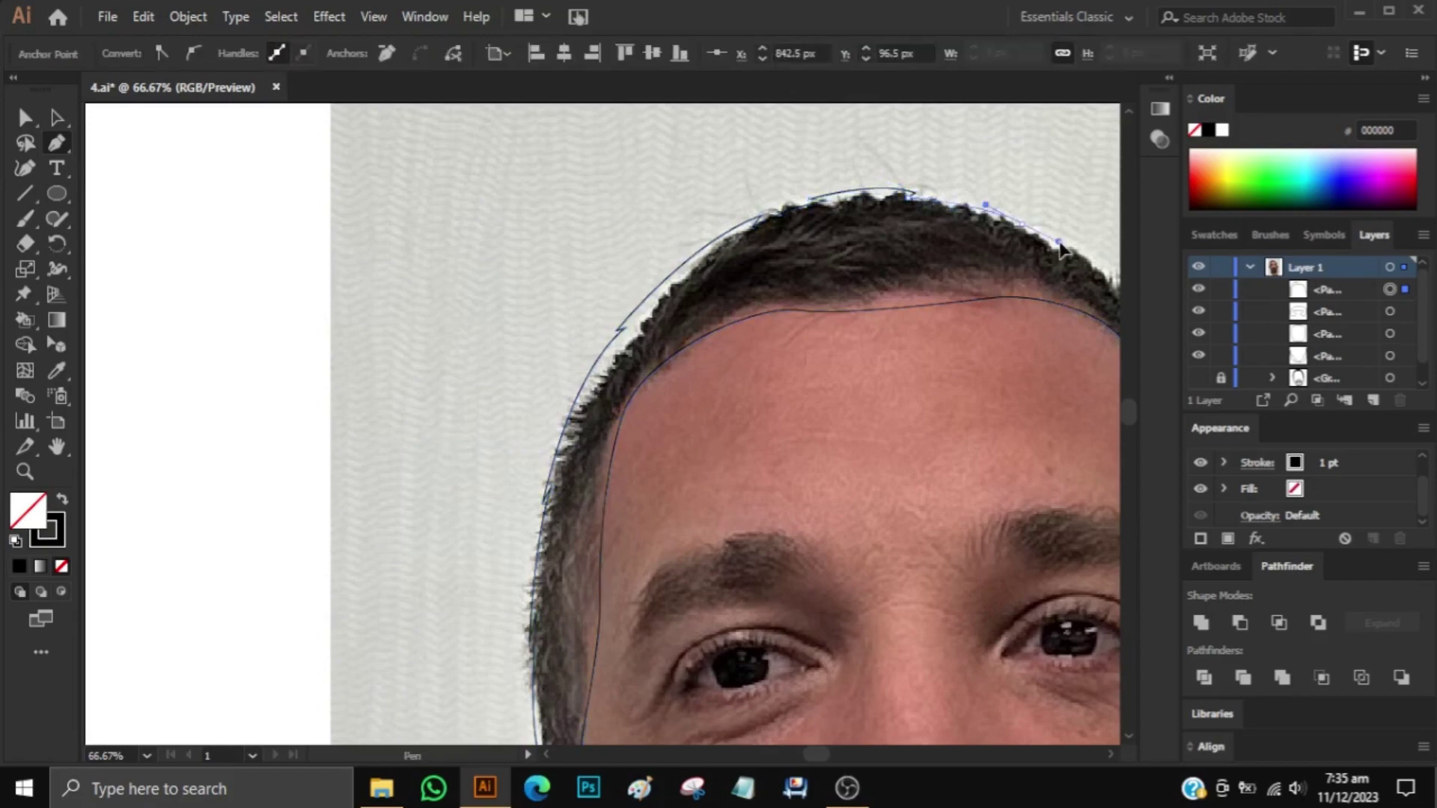
Finish the outer hair edge down past the temple, deselect, and fit the artboard with Ctrl+0.
{"action": "scroll", "coordinate": [966, 250], "scroll_direction": "up", "scroll_amount": 2}
{"action": "scroll", "coordinate": [965, 251], "scroll_direction": "up", "scroll_amount": 1}
{"action": "scroll", "coordinate": [977, 562], "scroll_direction": "down", "scroll_amount": 4}
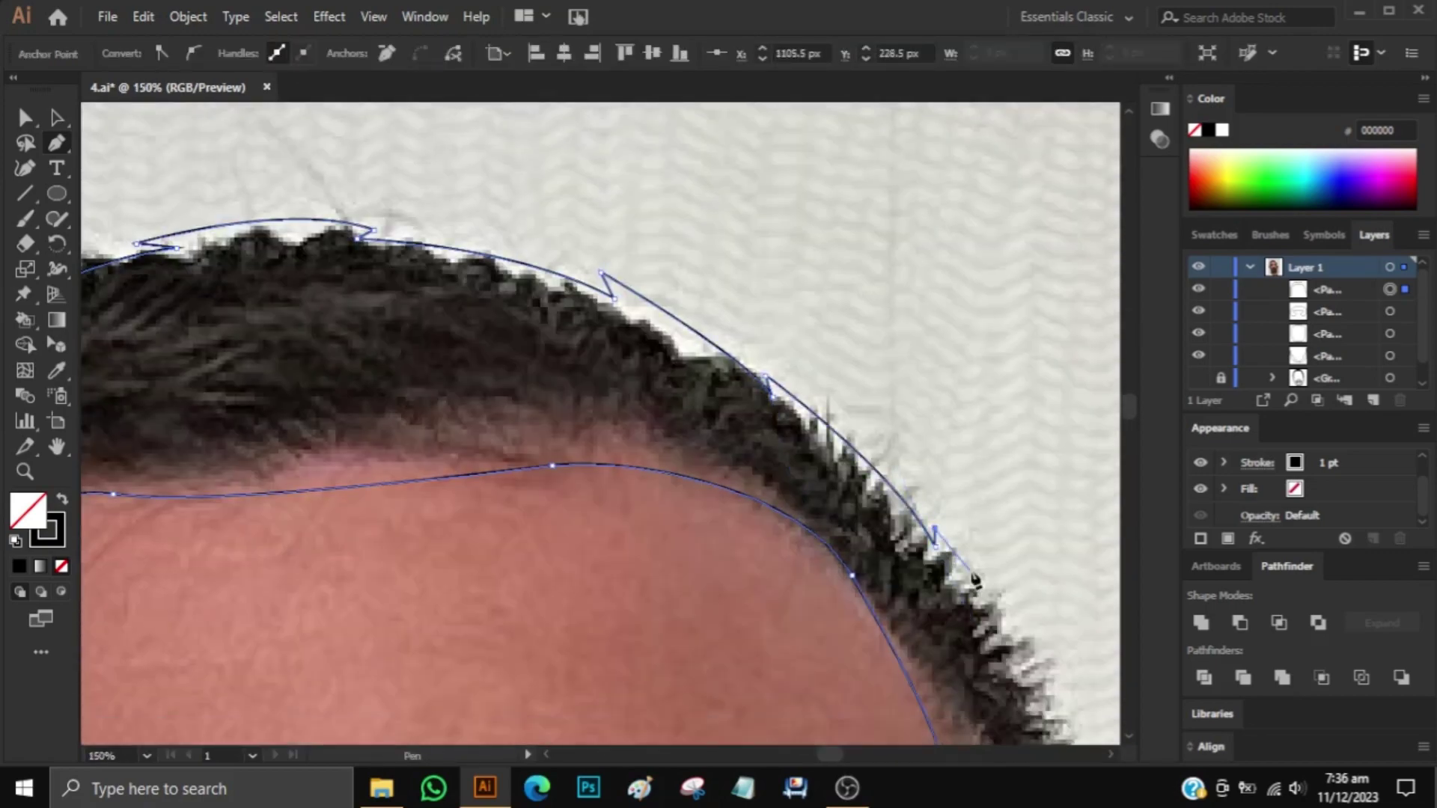
{"action": "scroll", "coordinate": [976, 579], "scroll_direction": "down", "scroll_amount": 6}
{"action": "scroll", "coordinate": [975, 579], "scroll_direction": "right", "scroll_amount": 8}
{"action": "scroll", "coordinate": [748, 524], "scroll_direction": "down", "scroll_amount": 3}
{"action": "left_click", "coordinate": [679, 383]}
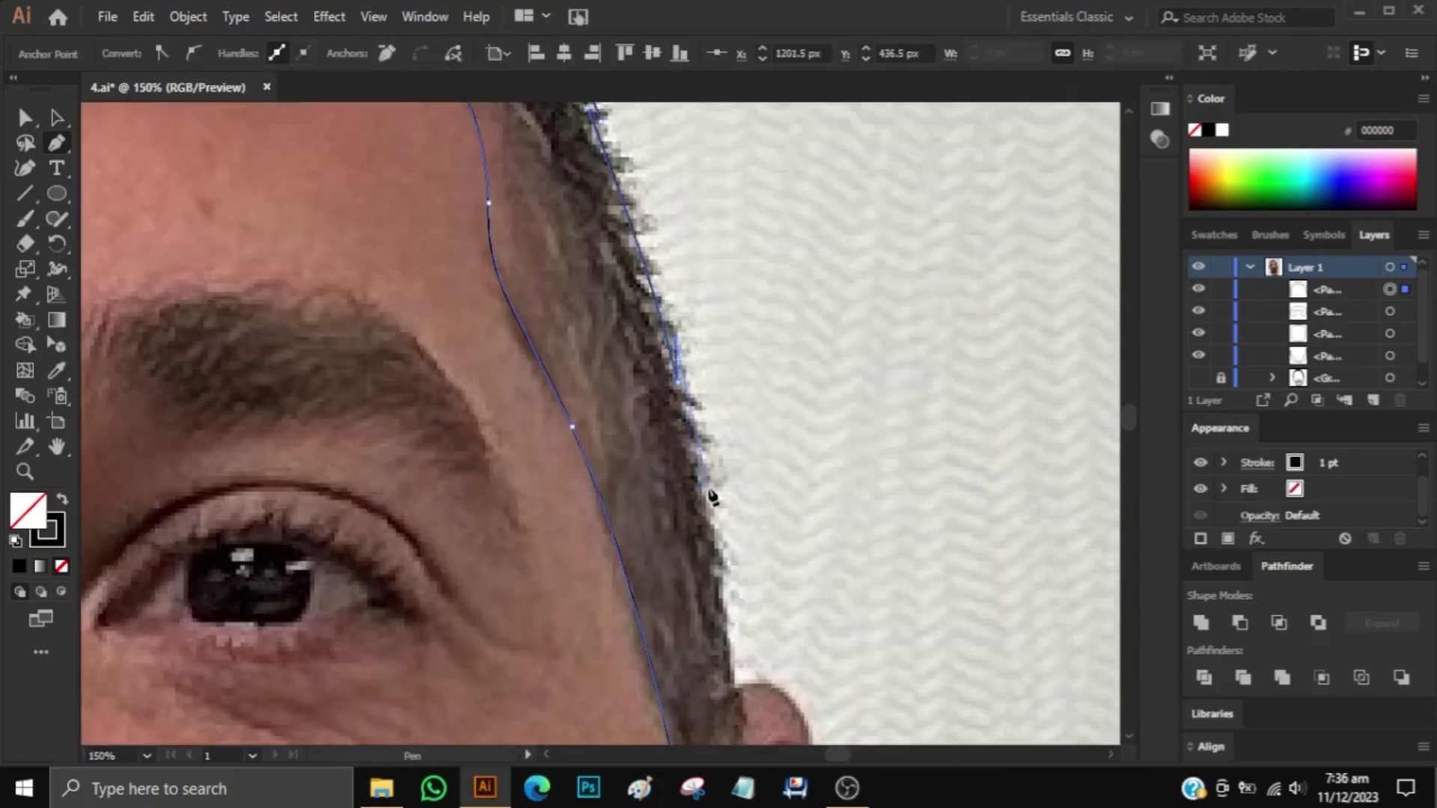
{"action": "scroll", "coordinate": [712, 496], "scroll_direction": "down", "scroll_amount": 5}
{"action": "left_click", "coordinate": [689, 594]}
{"action": "left_click", "coordinate": [683, 632], "text": "ctrl"}
{"action": "key", "text": "ctrl+0"}
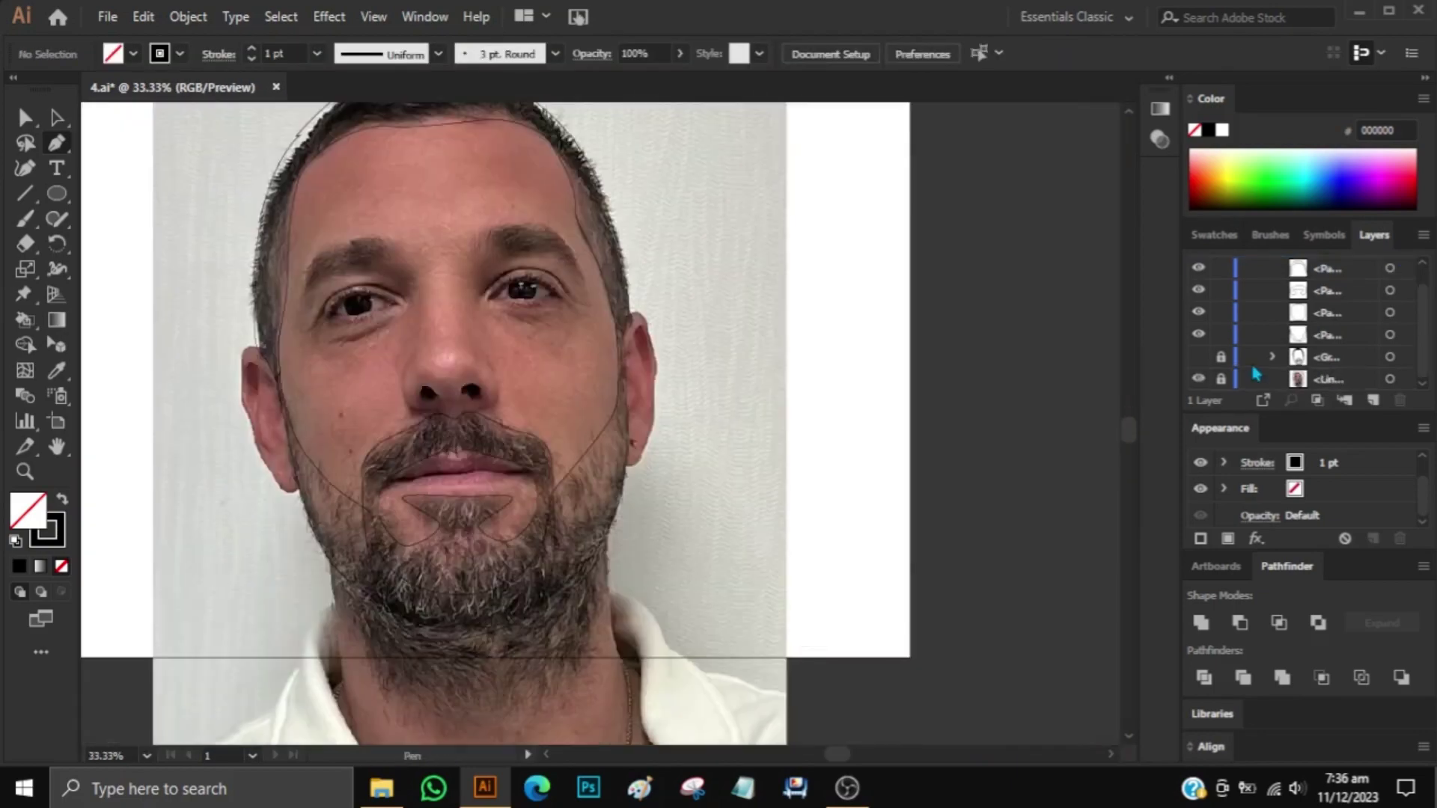
Select every traced head and beard outline, group them with Ctrl+G, and show the reference photo.
{"action": "key", "text": "ctrl+plus"}
{"action": "scroll", "coordinate": [374, 599], "scroll_direction": "down", "scroll_amount": 4}
{"action": "left_click_drag", "start_coordinate": [112, 135], "coordinate": [362, 601]}
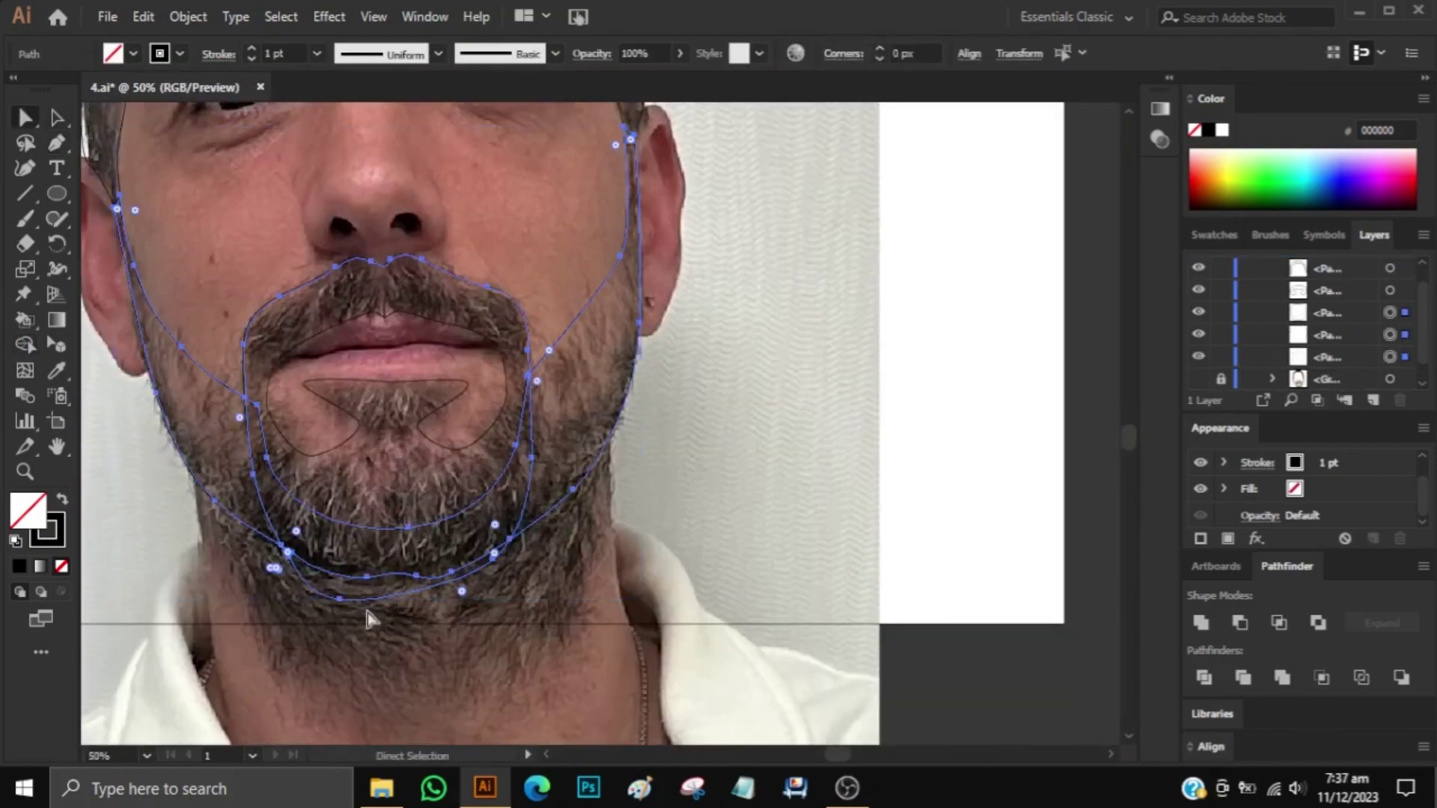
{"action": "left_click", "coordinate": [370, 601]}
{"action": "scroll", "coordinate": [370, 601], "scroll_direction": "up", "scroll_amount": 2}
{"action": "key", "text": "ctrl+0"}
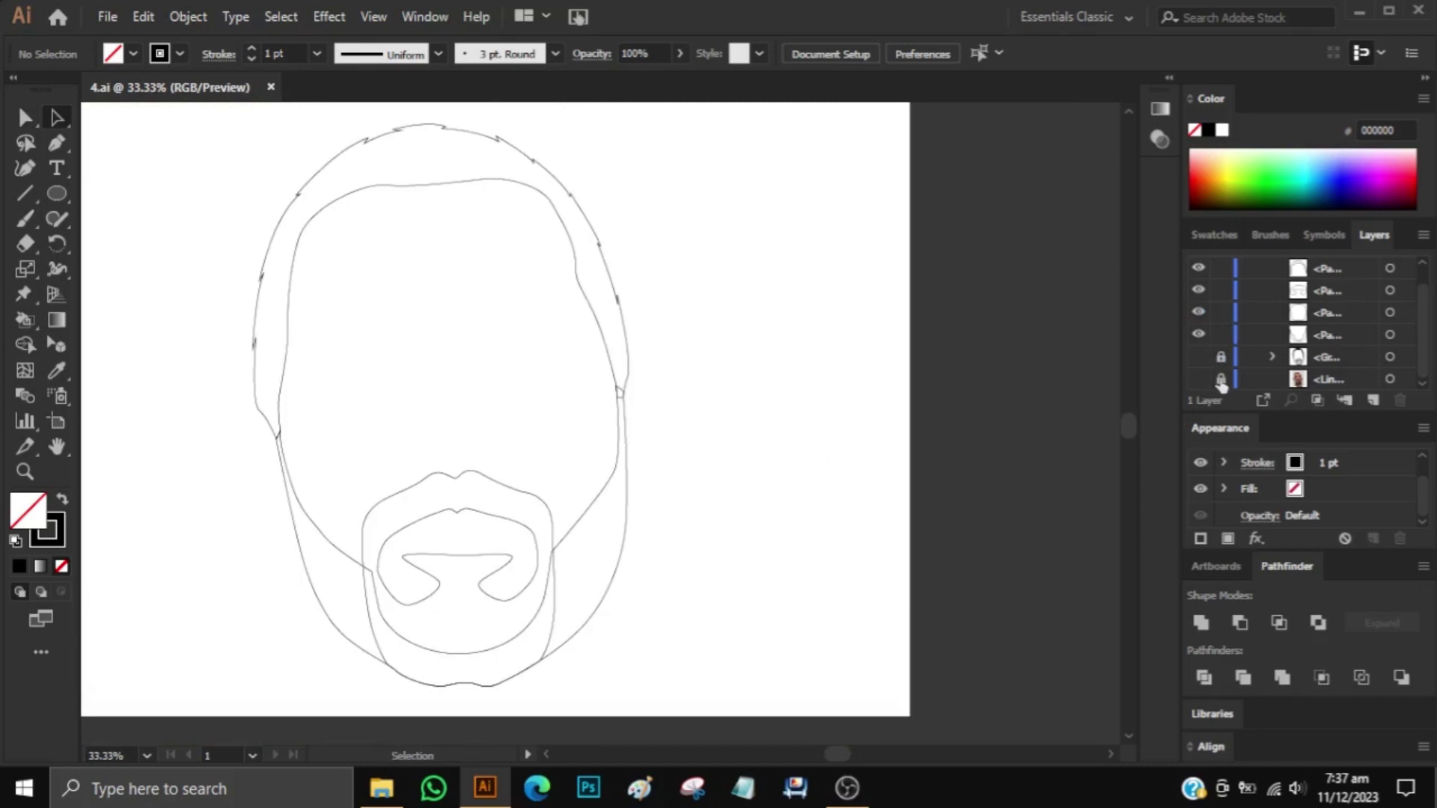
{"action": "left_click_drag", "start_coordinate": [742, 238], "coordinate": [455, 638]}
{"action": "left_click", "coordinate": [690, 402]}
{"action": "key", "text": "ctrl+a"}
{"action": "key", "text": "ctrl+g"}
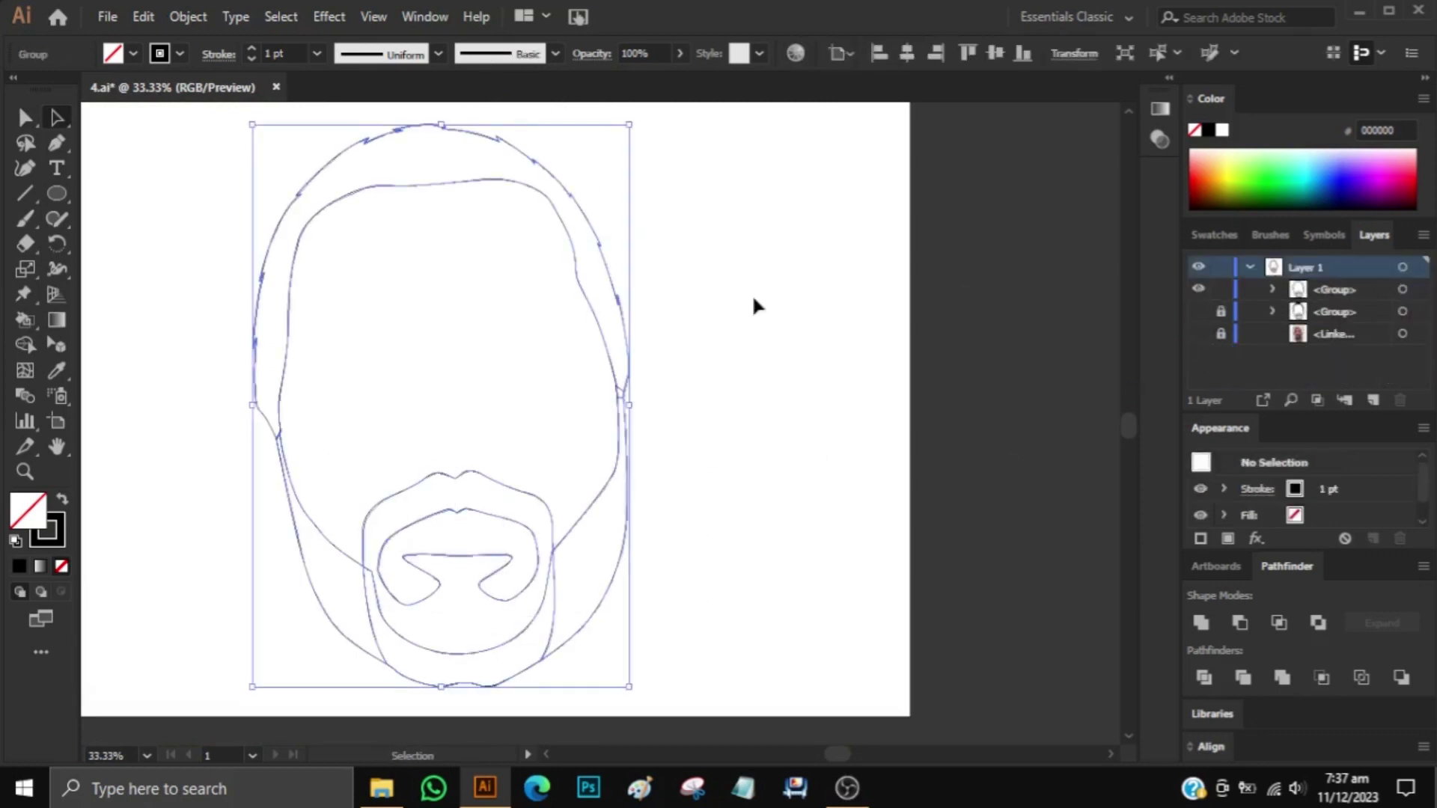
{"action": "left_click", "coordinate": [752, 293]}
{"action": "left_click", "coordinate": [271, 301]}
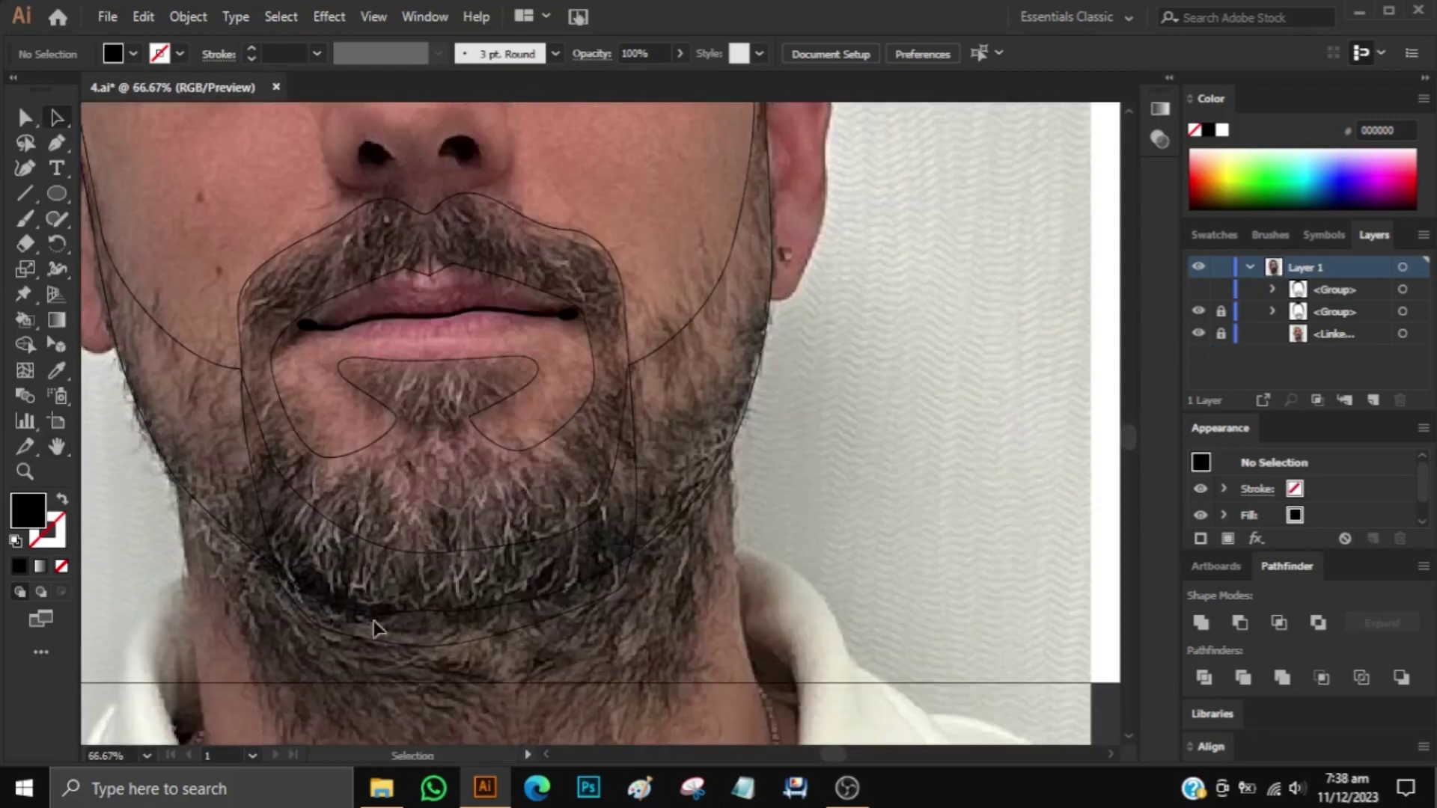
Trace a closed outline of the right ear around its lobe and set its fill to None.
{"action": "left_click", "coordinate": [376, 629]}
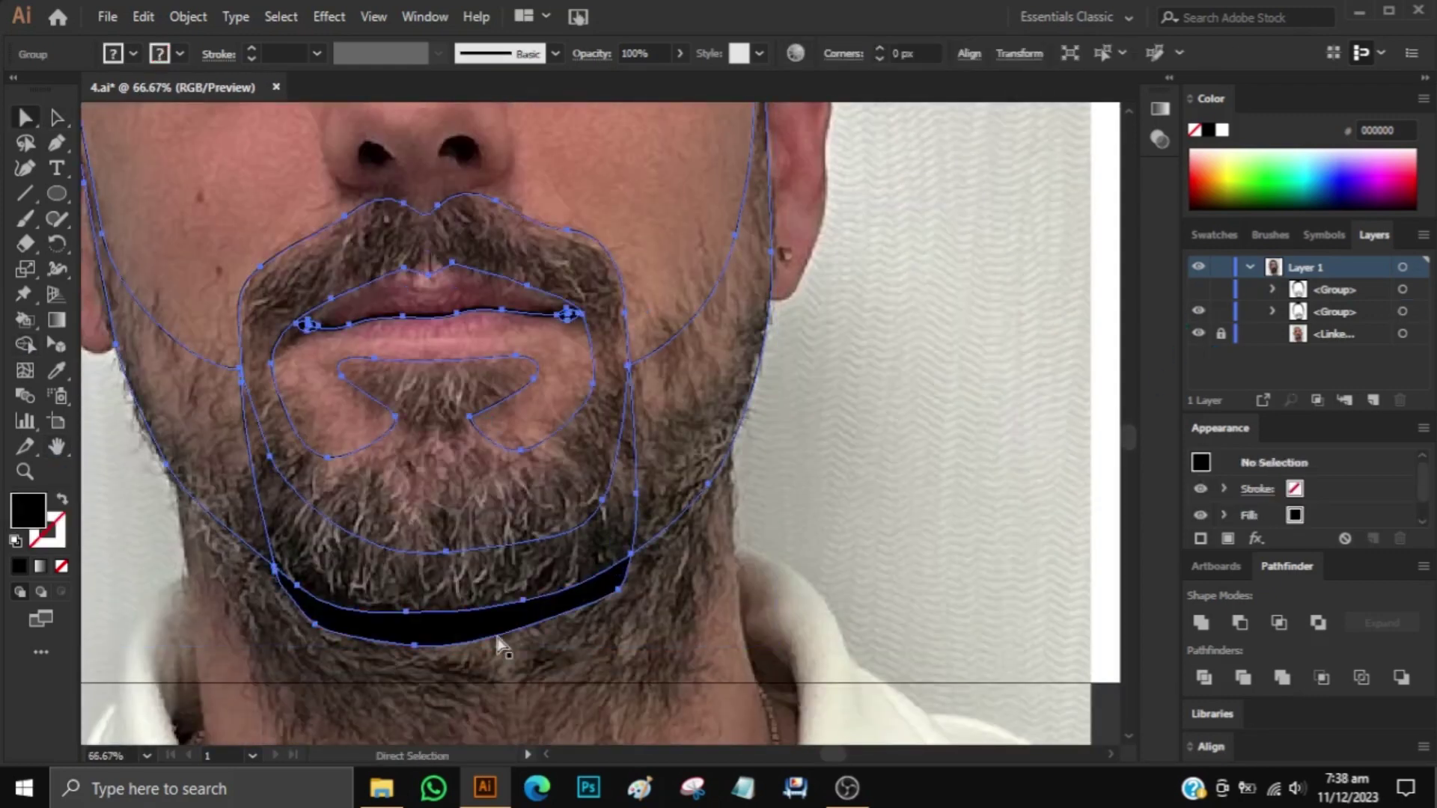
{"action": "scroll", "coordinate": [449, 375], "scroll_direction": "up", "scroll_amount": 5}
{"action": "key", "text": "p"}
{"action": "left_click", "coordinate": [760, 378]}
{"action": "left_click", "coordinate": [795, 355]}
{"action": "left_click", "coordinate": [831, 466]}
{"action": "left_click", "coordinate": [824, 572]}
{"action": "left_click_drag", "start_coordinate": [763, 655], "coordinate": [798, 676]}
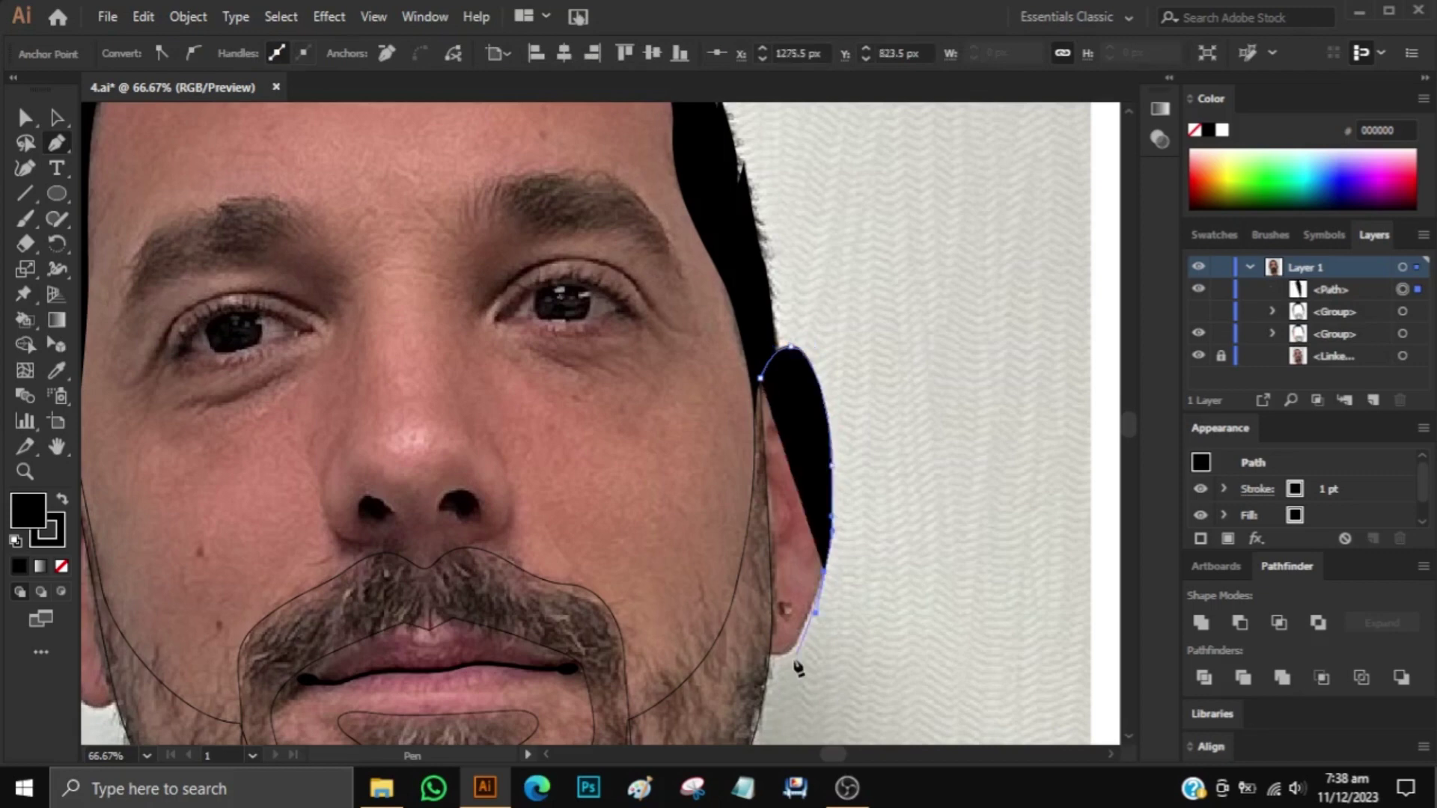
{"action": "left_click", "coordinate": [759, 380]}
{"action": "left_click", "coordinate": [61, 566]}
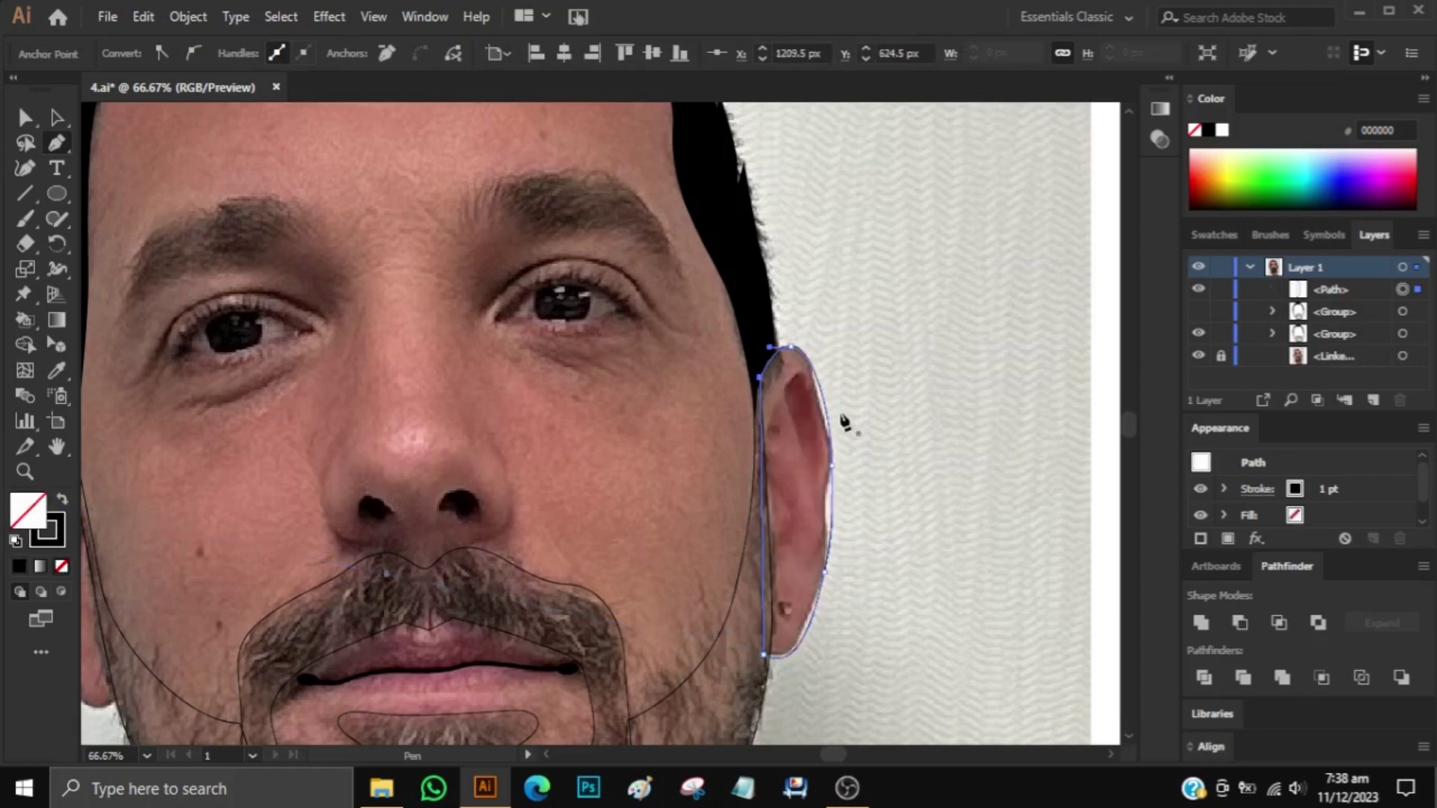
Draw the inner ear fold curve down toward the lobe.
{"action": "key", "text": "p"}
{"action": "left_click", "coordinate": [795, 376]}
{"action": "left_click", "coordinate": [819, 455]}
{"action": "left_click", "coordinate": [824, 500]}
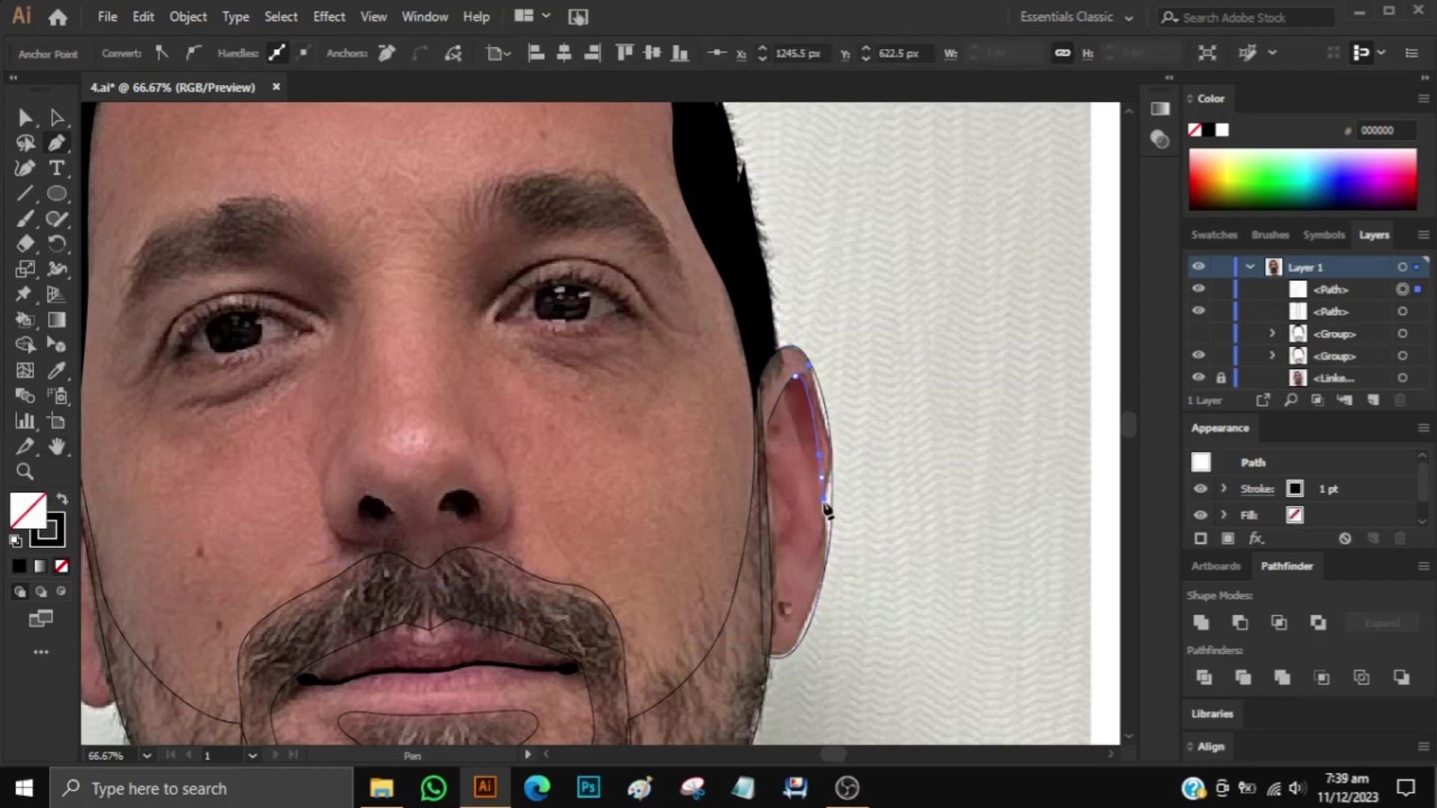
{"action": "left_click", "coordinate": [792, 414]}
{"action": "left_click", "coordinate": [823, 519]}
{"action": "left_click", "coordinate": [823, 554]}
{"action": "left_click", "coordinate": [775, 539]}
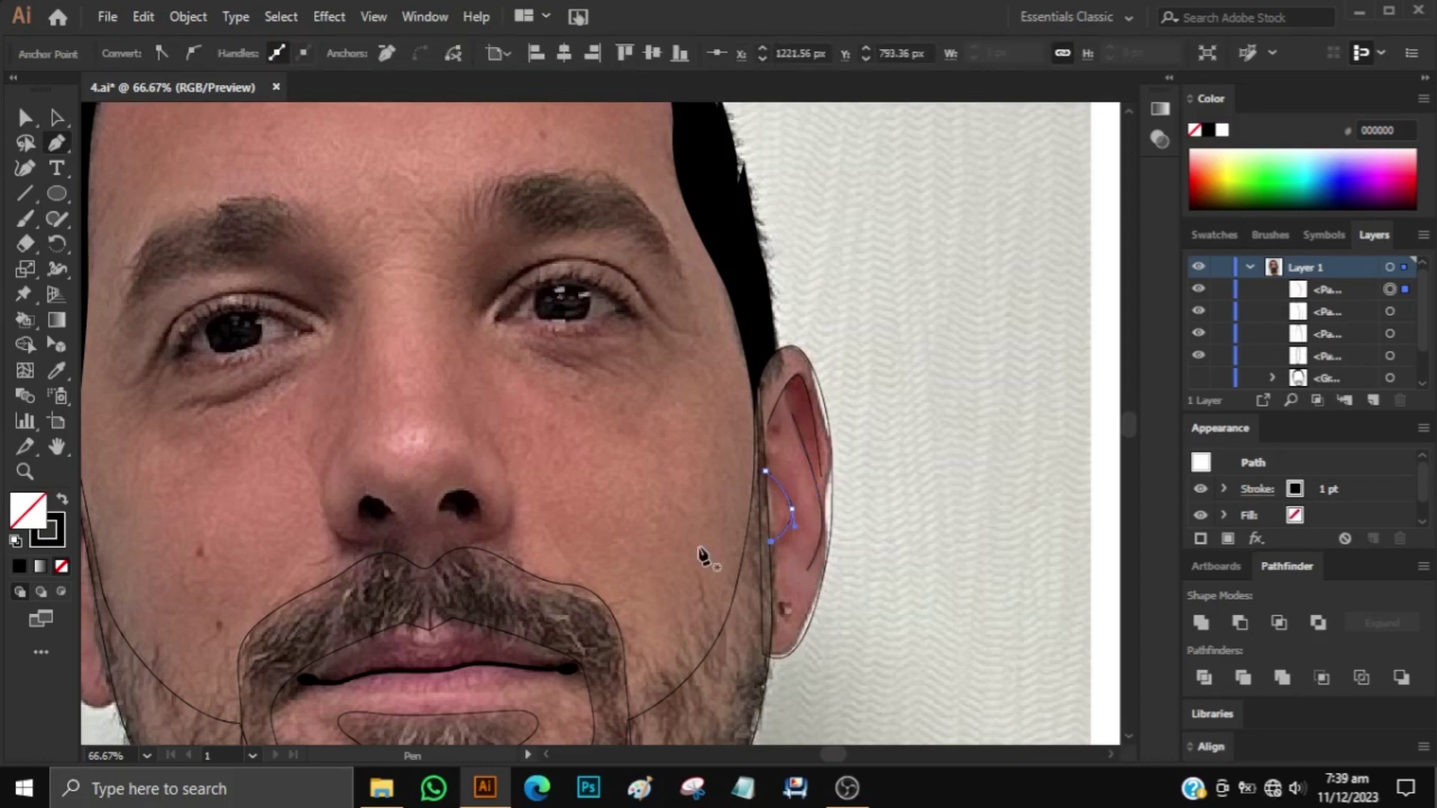
Draw a loop around the earlobe, then bring the whole face into view.
{"action": "left_click", "coordinate": [758, 603]}
{"action": "left_click", "coordinate": [833, 589]}
{"action": "left_click", "coordinate": [801, 633]}
{"action": "left_click", "coordinate": [741, 686]}
{"action": "left_click_drag", "start_coordinate": [141, 496], "coordinate": [407, 429]}
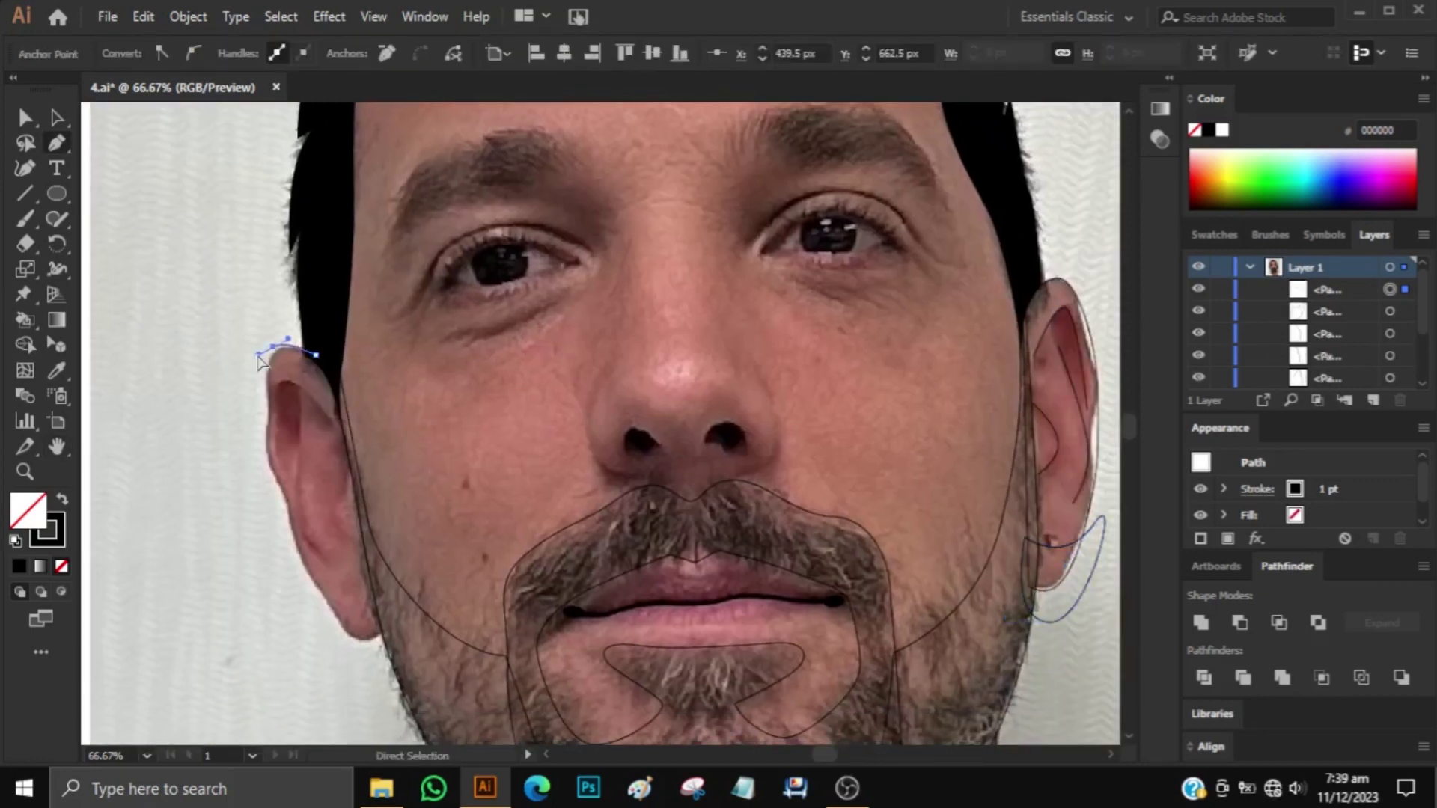
Trace the outline of the other ear, from its top round the back.
{"action": "left_click_drag", "start_coordinate": [258, 355], "coordinate": [268, 349]}
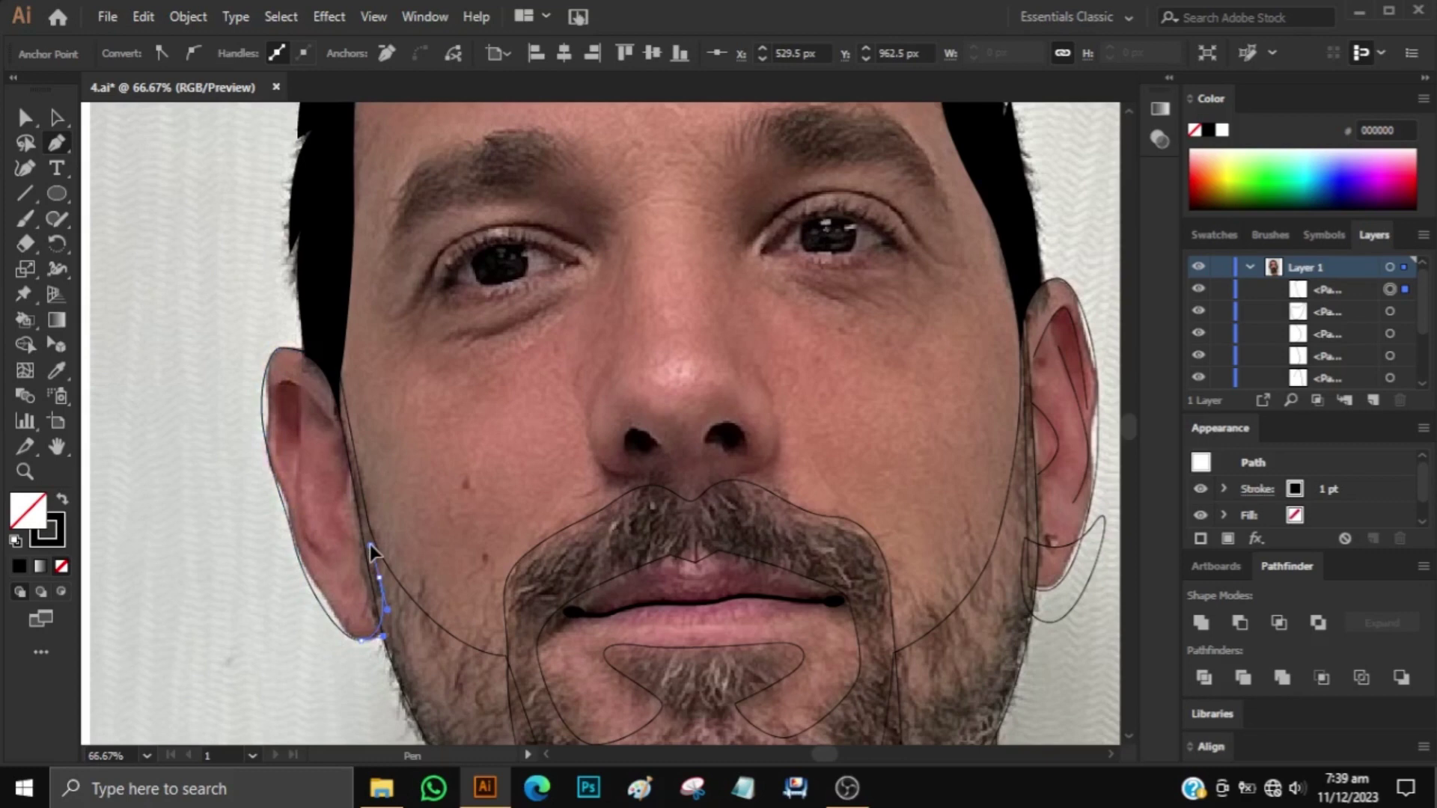
{"action": "left_click", "coordinate": [370, 545]}
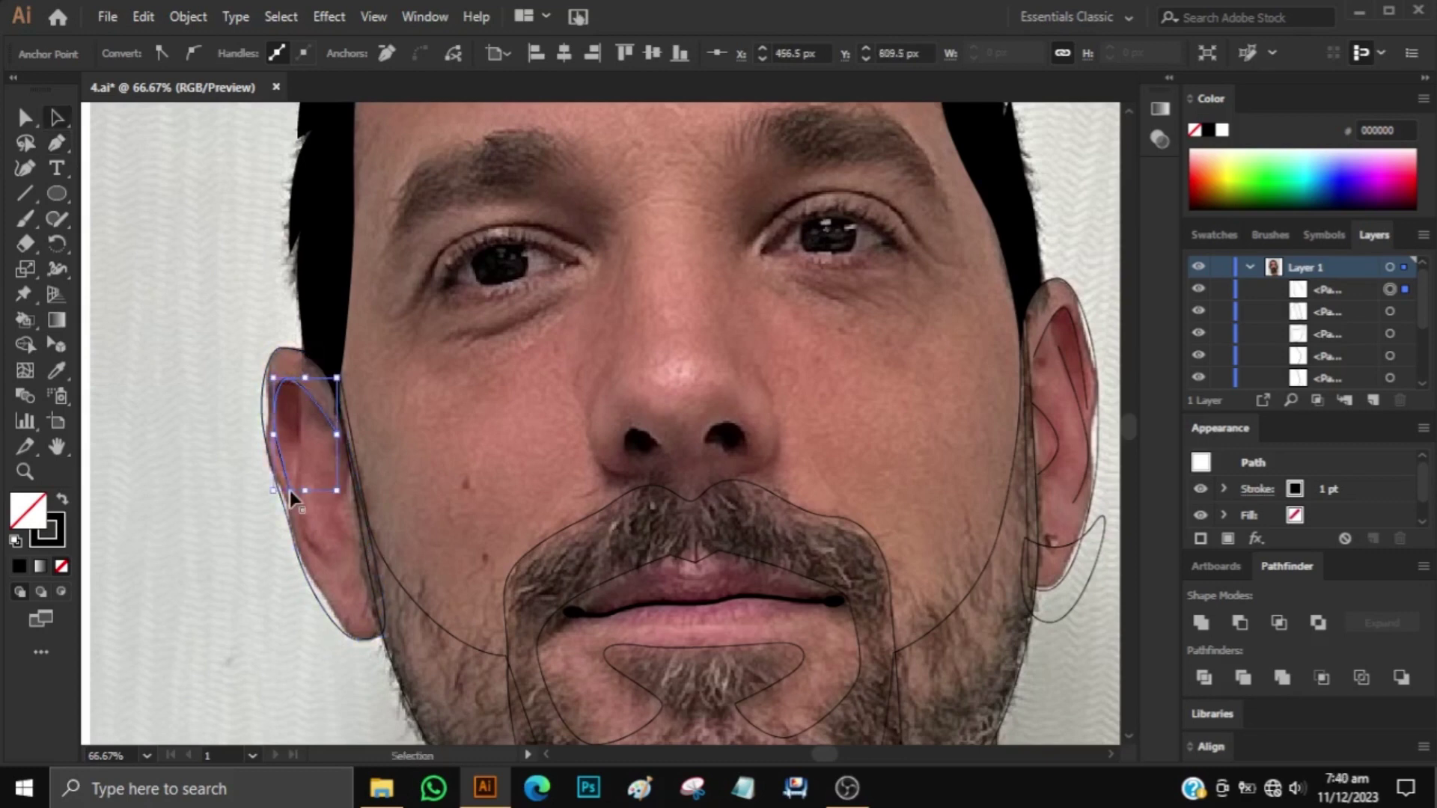
{"action": "key", "text": "p"}
{"action": "left_click", "coordinate": [302, 397]}
Draw the other ear's inner fold curving along the lower ear, then deselect.
{"action": "left_click", "coordinate": [292, 468]}
{"action": "left_click", "coordinate": [297, 514]}
{"action": "left_click", "coordinate": [317, 555]}
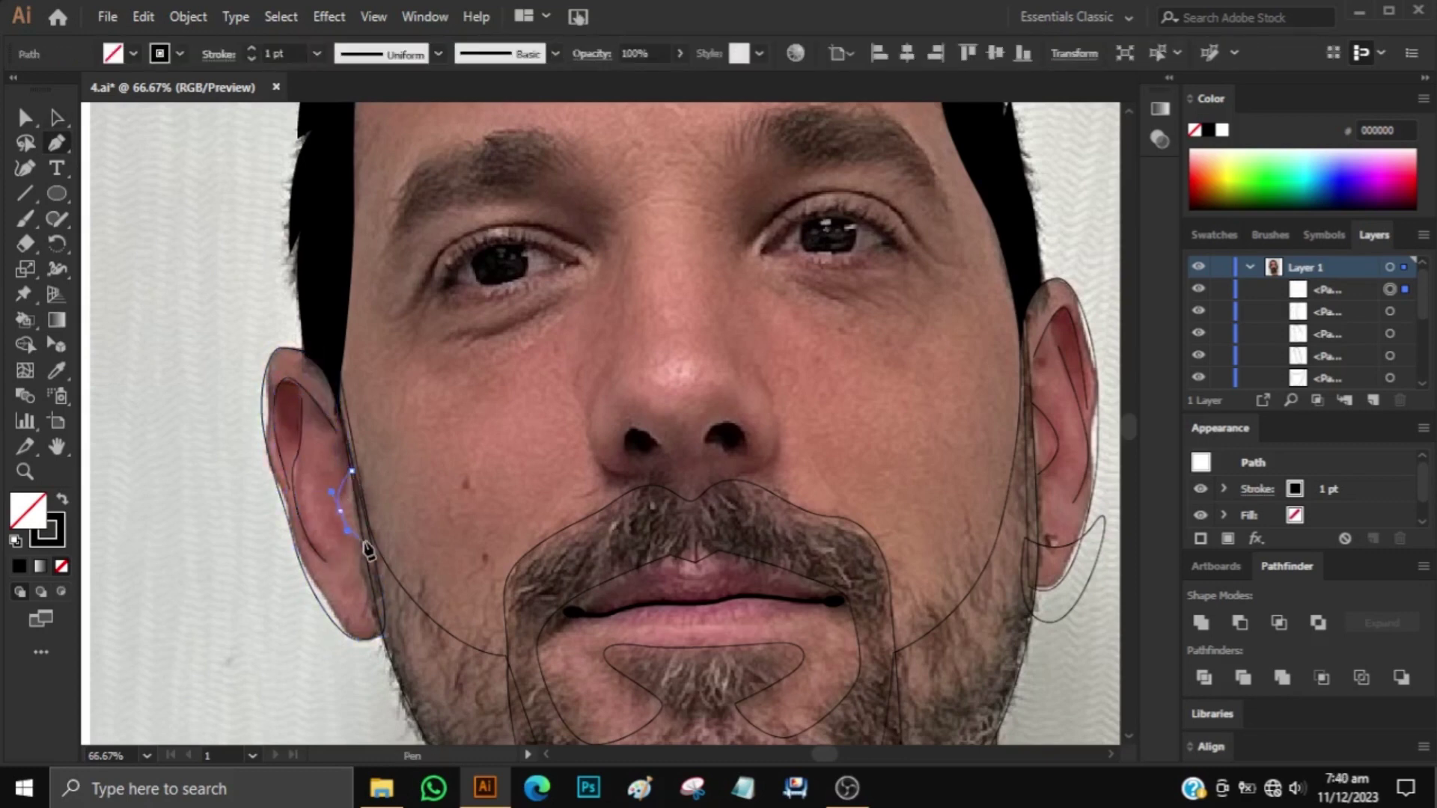
{"action": "scroll", "coordinate": [360, 494], "scroll_direction": "down", "scroll_amount": 2}
{"action": "left_click", "coordinate": [304, 545]}
{"action": "left_click", "coordinate": [379, 587]}
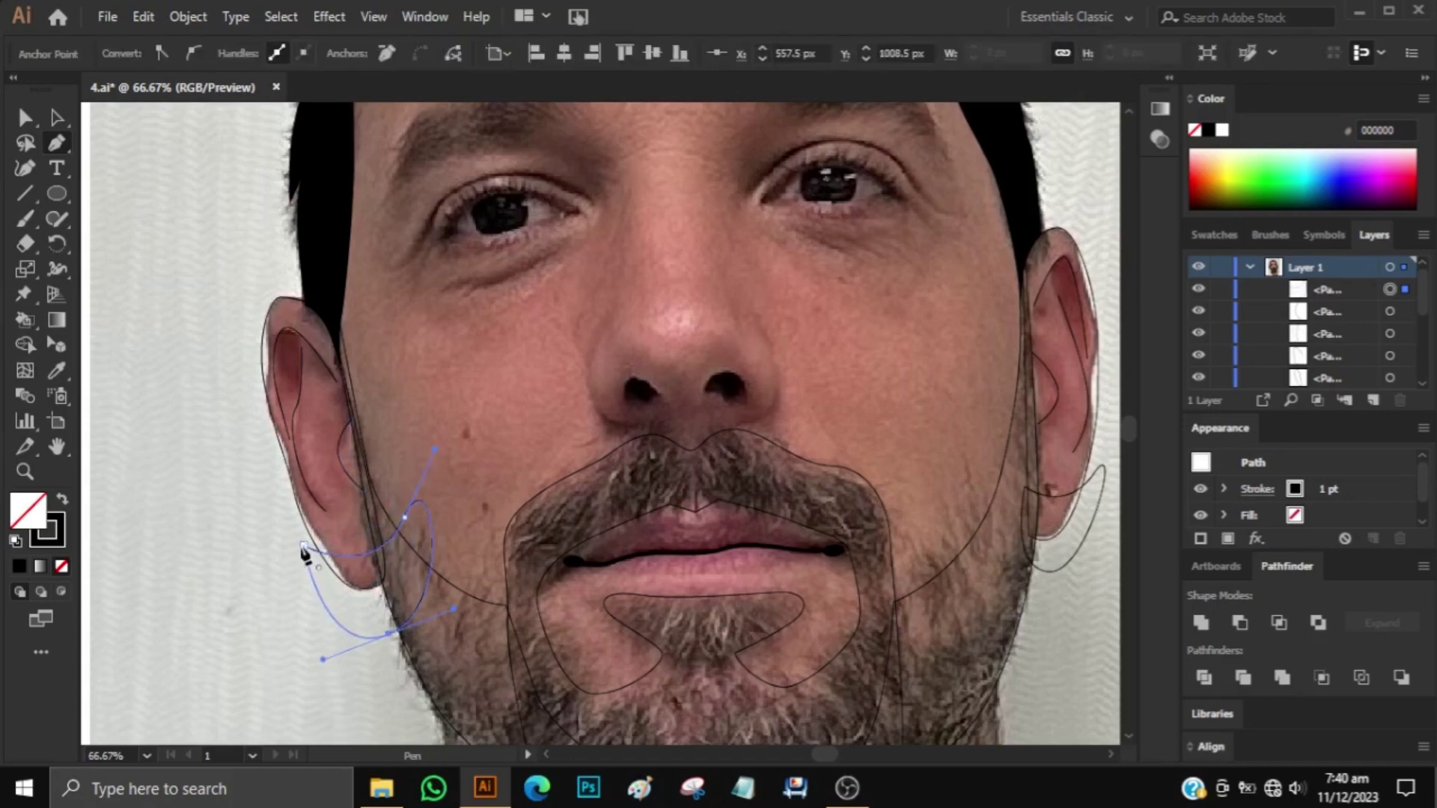
{"action": "key", "text": "v"}
{"action": "left_click", "coordinate": [385, 633]}
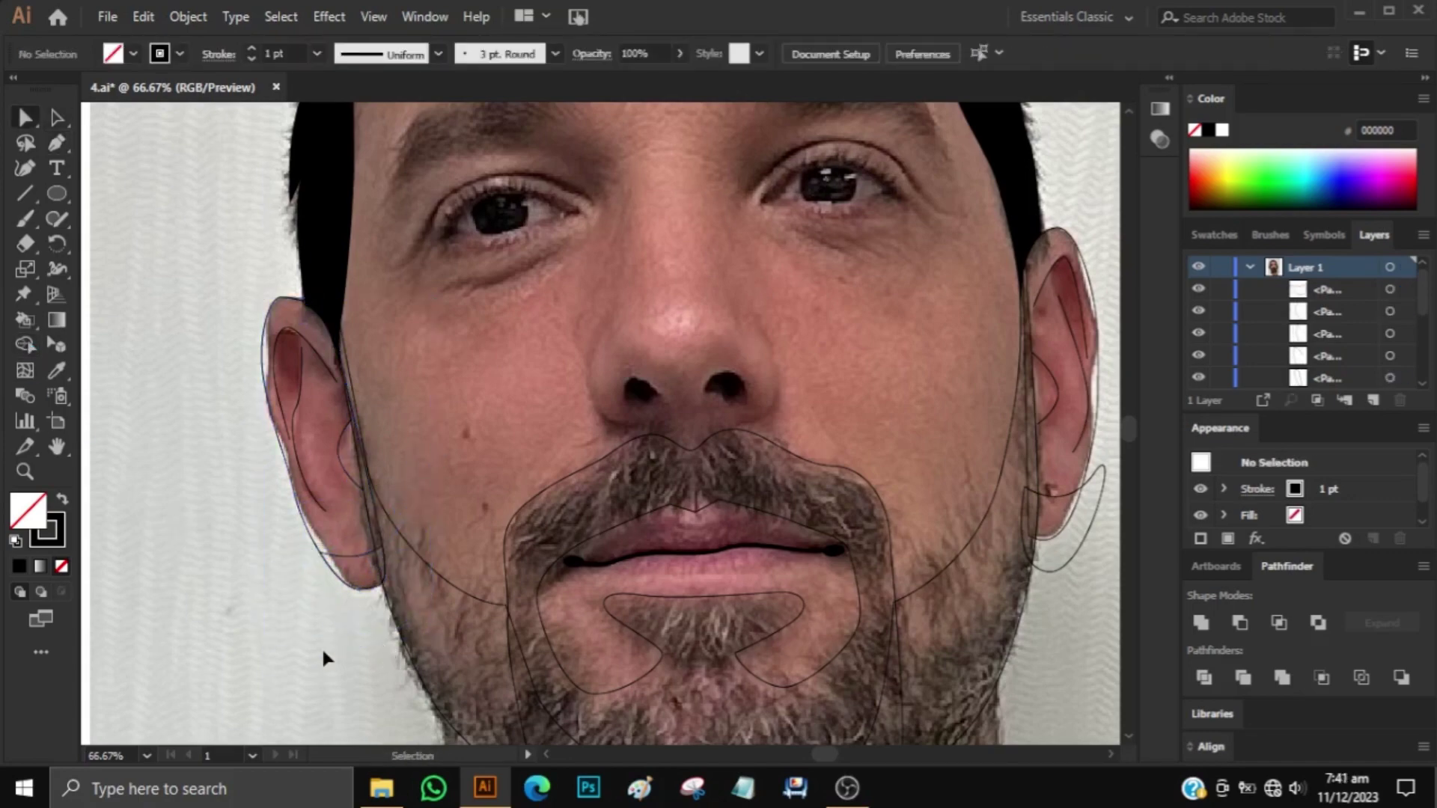
Draw closed Pen outlines around the left and right eyebrows, then deselect.
{"action": "scroll", "coordinate": [323, 655], "scroll_direction": "up", "scroll_amount": 5}
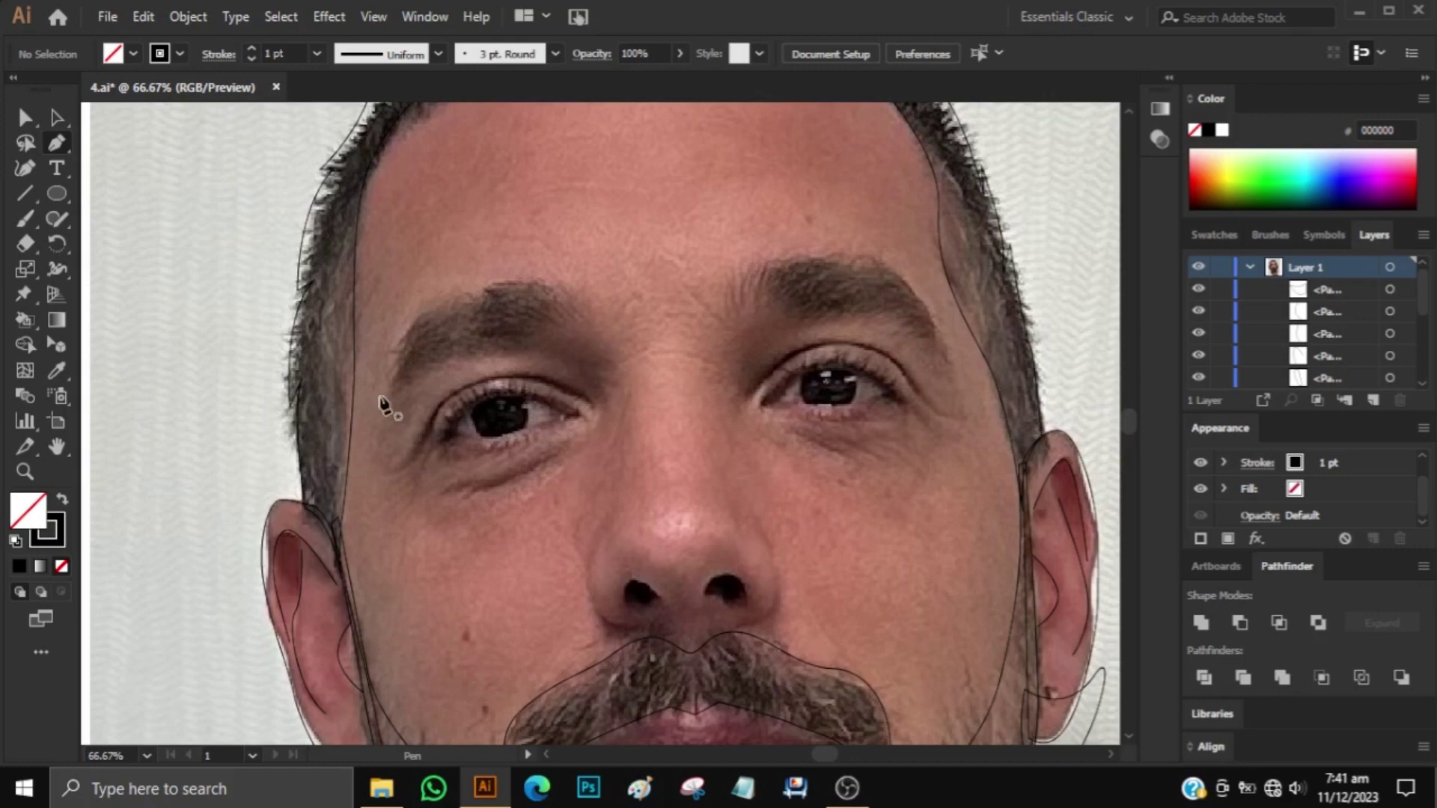
{"action": "left_click", "coordinate": [390, 392]}
{"action": "left_click", "coordinate": [414, 319]}
{"action": "left_click", "coordinate": [539, 283]}
{"action": "left_click", "coordinate": [559, 303]}
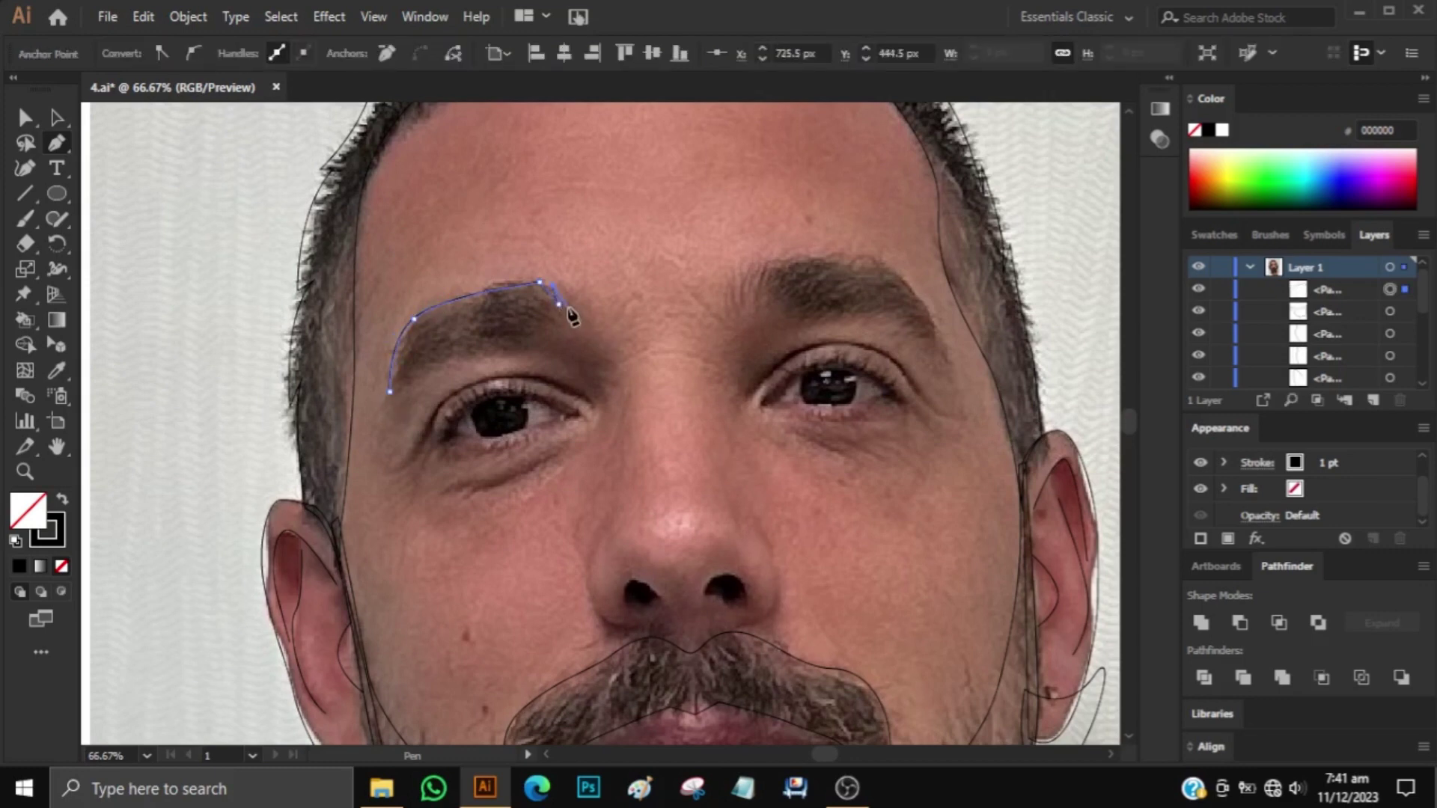
{"action": "left_click", "coordinate": [941, 343]}
{"action": "left_click", "coordinate": [923, 290]}
{"action": "left_click", "coordinate": [892, 271]}
{"action": "left_click", "coordinate": [864, 255]}
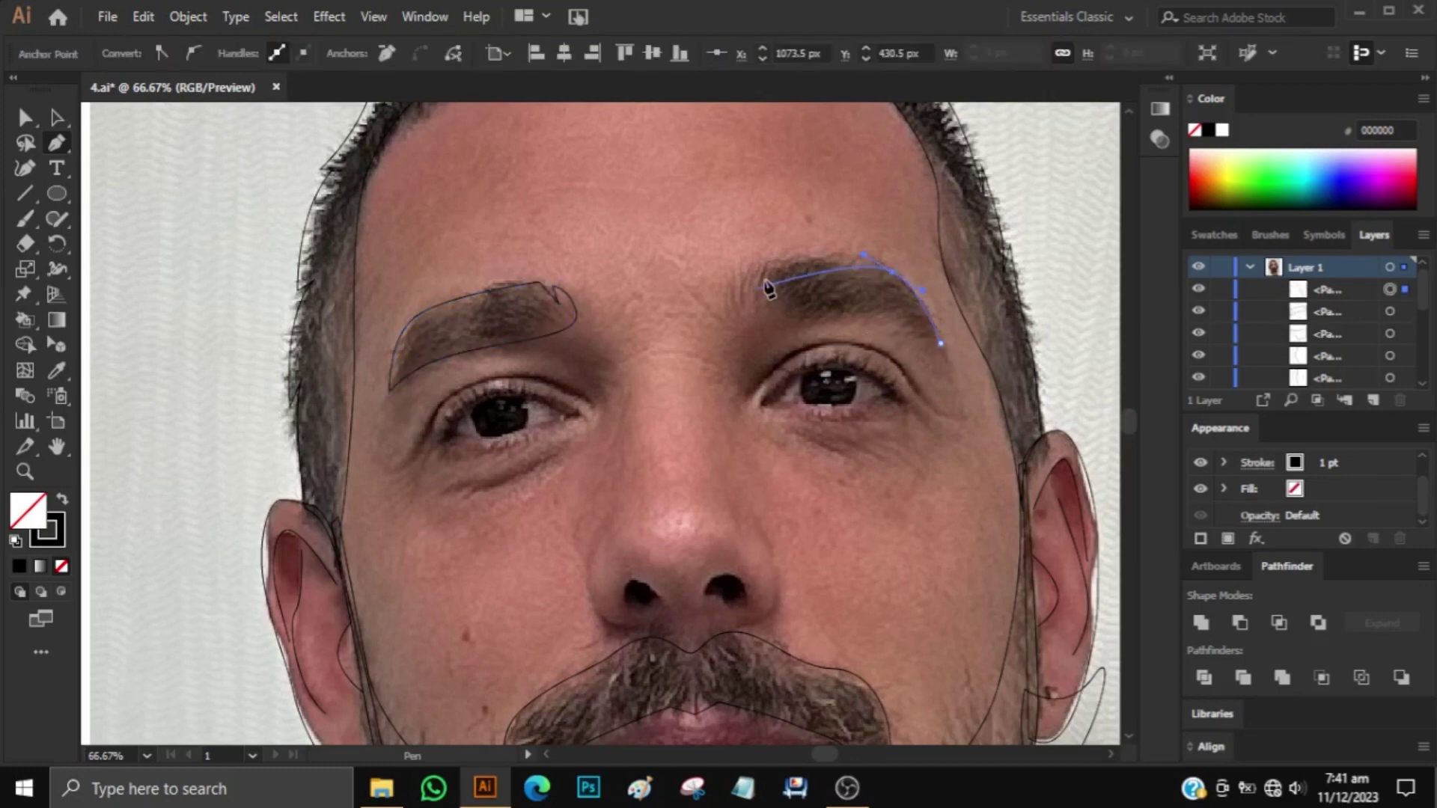
{"action": "left_click", "coordinate": [975, 384], "text": "ctrl"}
{"action": "scroll", "coordinate": [918, 400], "scroll_direction": "up", "scroll_amount": 3, "text": "alt"}
Brush the upper and lower eyelid lines and give them a tapered width profile.
{"action": "scroll", "coordinate": [917, 400], "scroll_direction": "left", "scroll_amount": 4}
{"action": "key", "text": "b"}
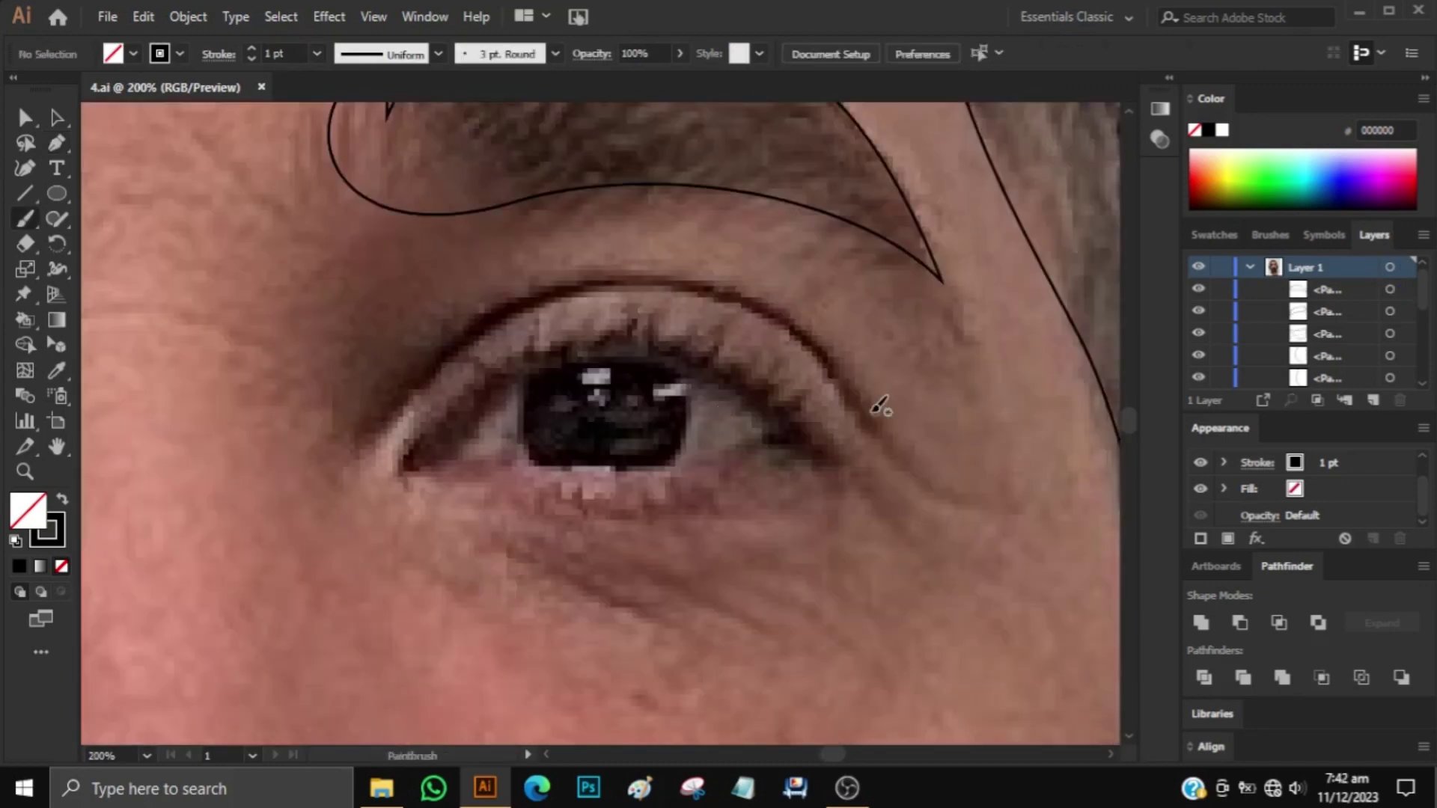
{"action": "left_click_drag", "start_coordinate": [397, 413], "coordinate": [383, 427]}
{"action": "left_click_drag", "start_coordinate": [805, 437], "coordinate": [725, 365]}
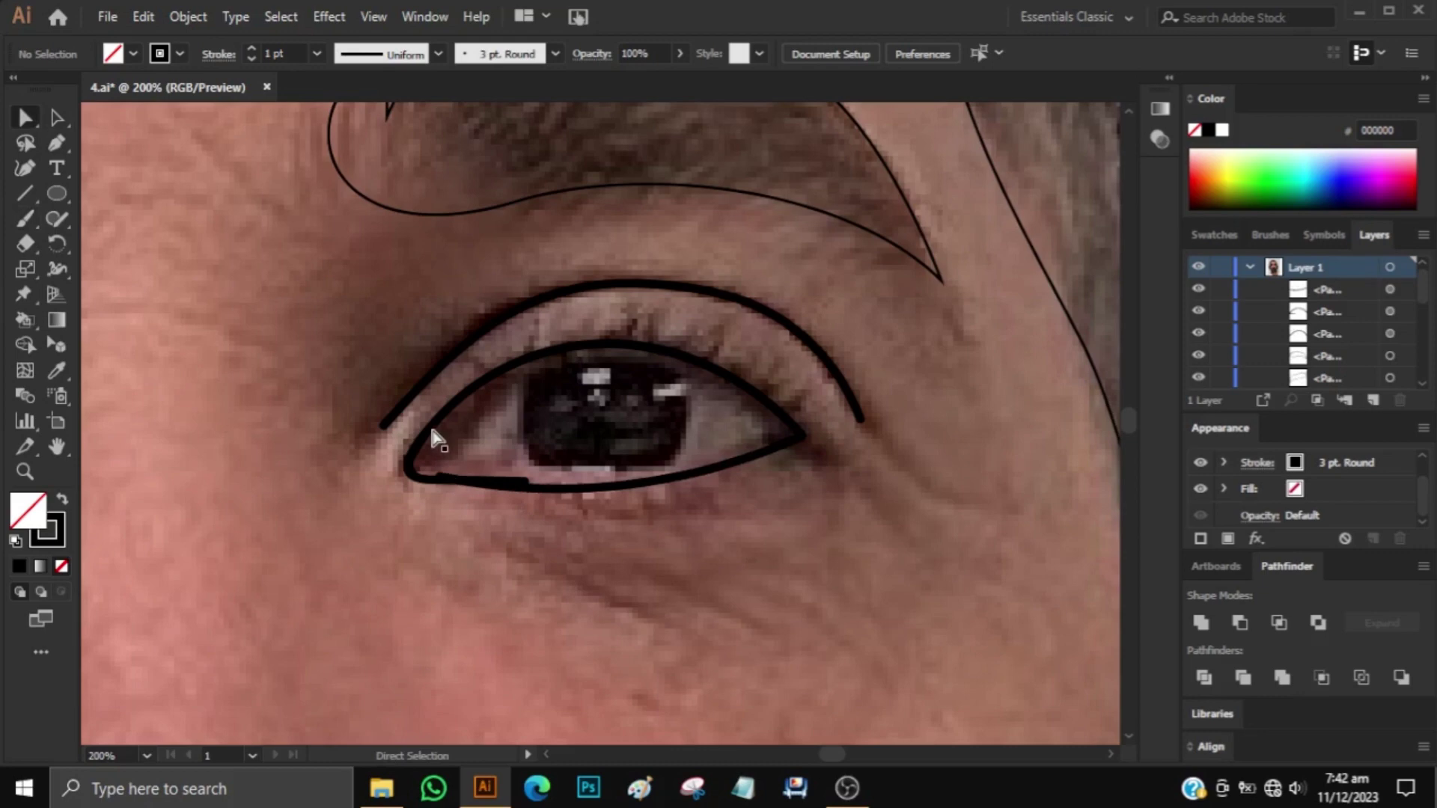
{"action": "left_click", "coordinate": [431, 429], "text": "ctrl"}
{"action": "scroll", "coordinate": [522, 480], "scroll_direction": "up", "scroll_amount": 3}
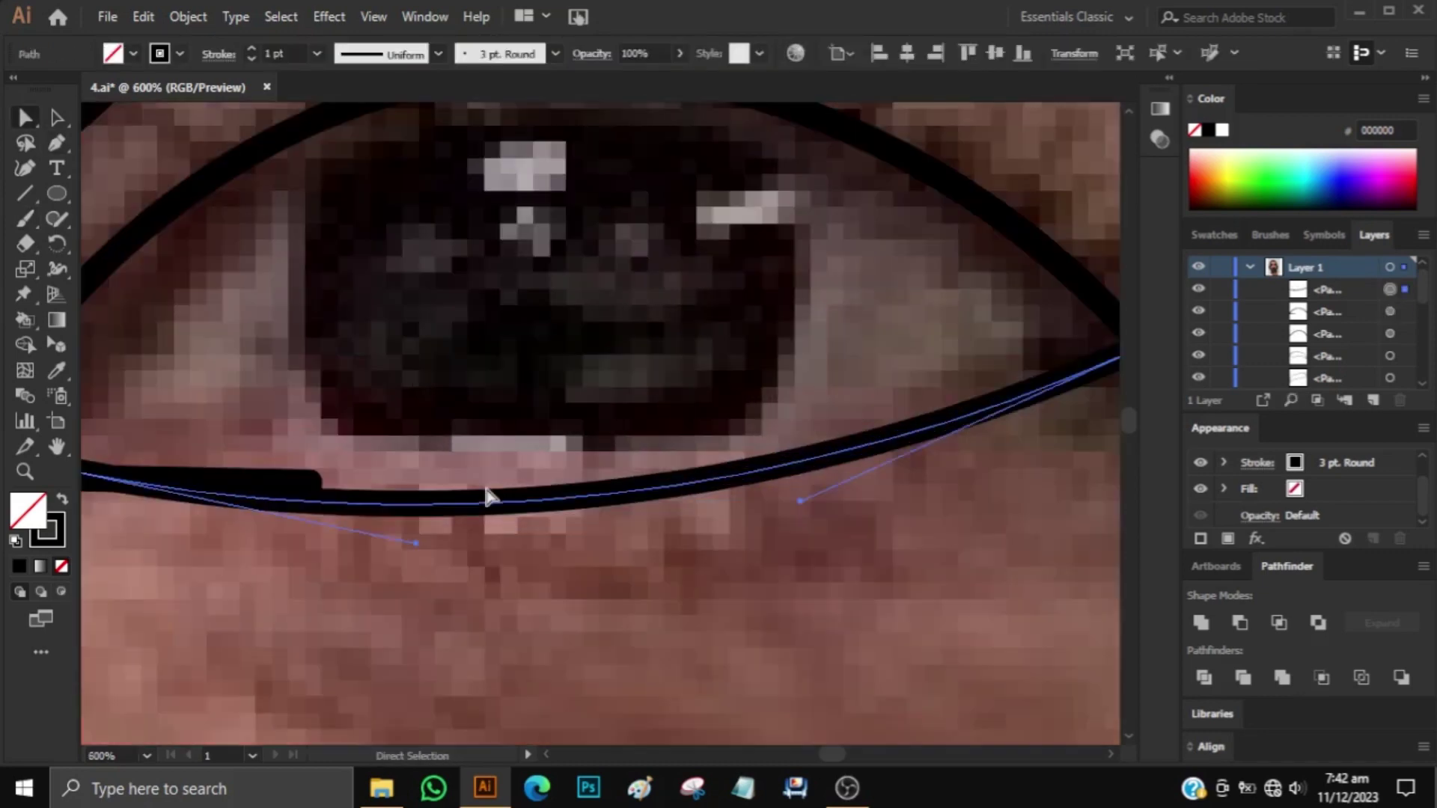
{"action": "left_click", "coordinate": [500, 495]}
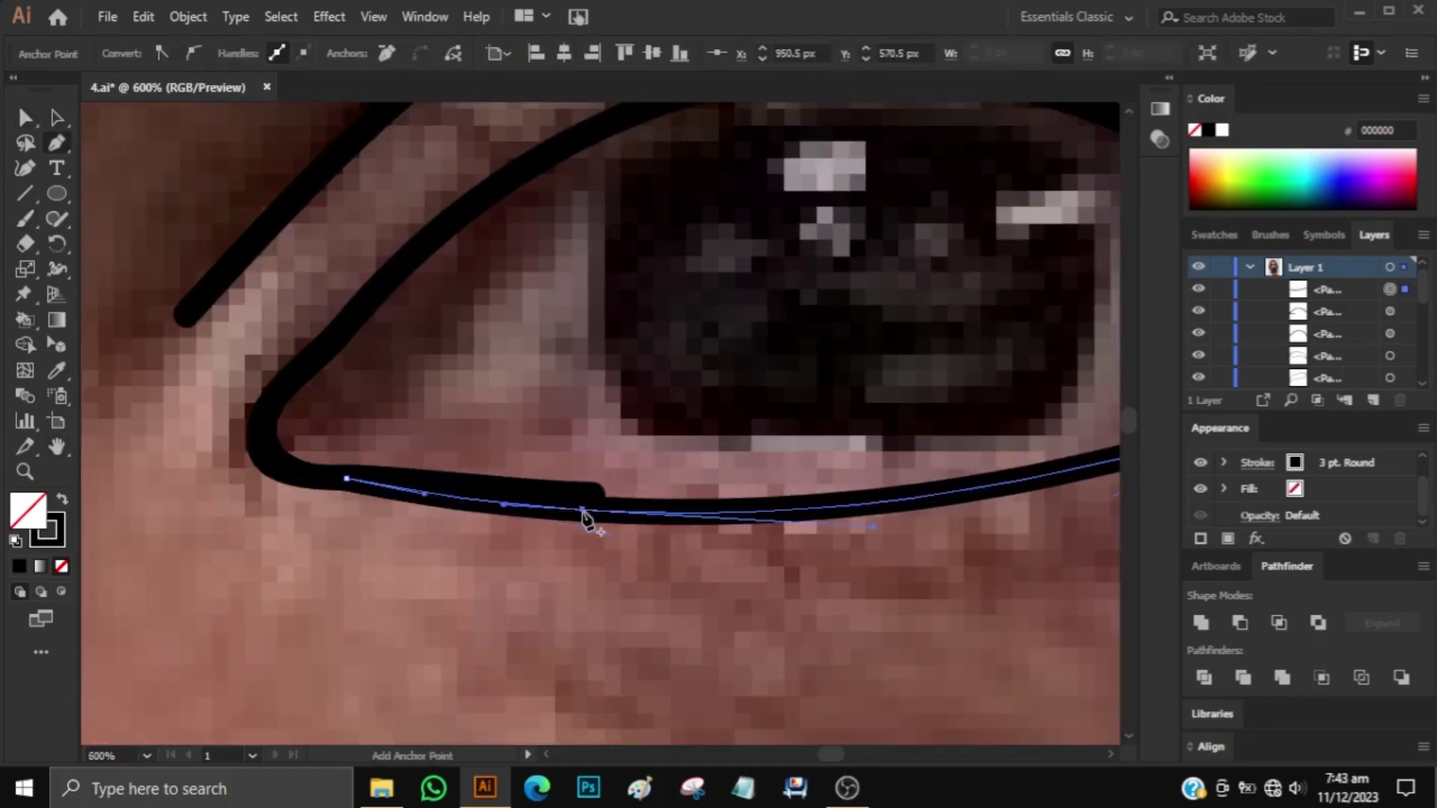
{"action": "left_click", "coordinate": [604, 551]}
{"action": "key", "text": "ctrl+minus"}
{"action": "key", "text": "ctrl+minus"}
{"action": "left_click_drag", "start_coordinate": [465, 377], "coordinate": [405, 134]}
{"action": "left_click", "coordinate": [438, 53]}
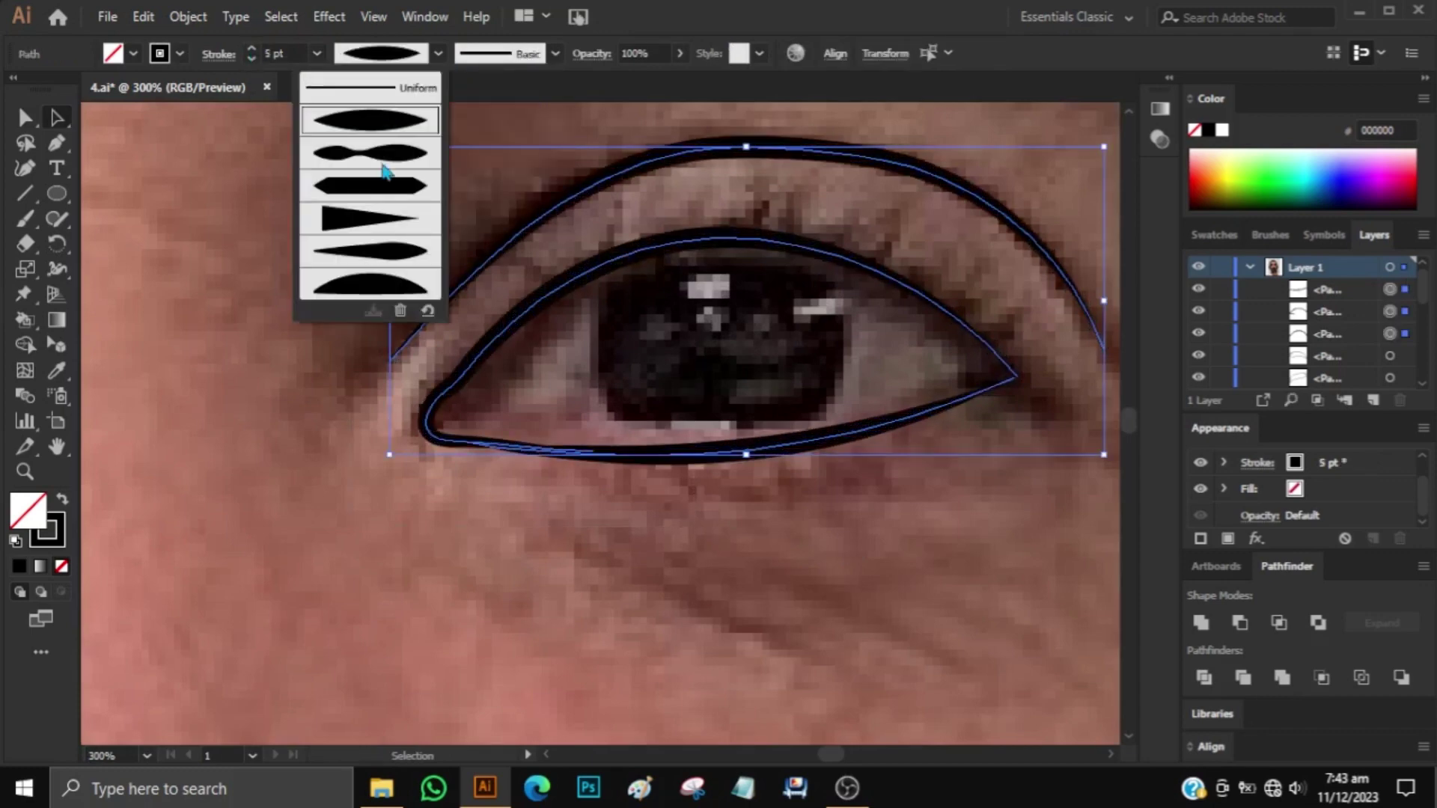
{"action": "left_click", "coordinate": [385, 160]}
Pen a closed eye-opening shape and draw the iris circles with the Ellipse tool.
{"action": "key", "text": "p"}
{"action": "left_click", "coordinate": [888, 449]}
{"action": "left_click_drag", "start_coordinate": [658, 315], "coordinate": [546, 311]}
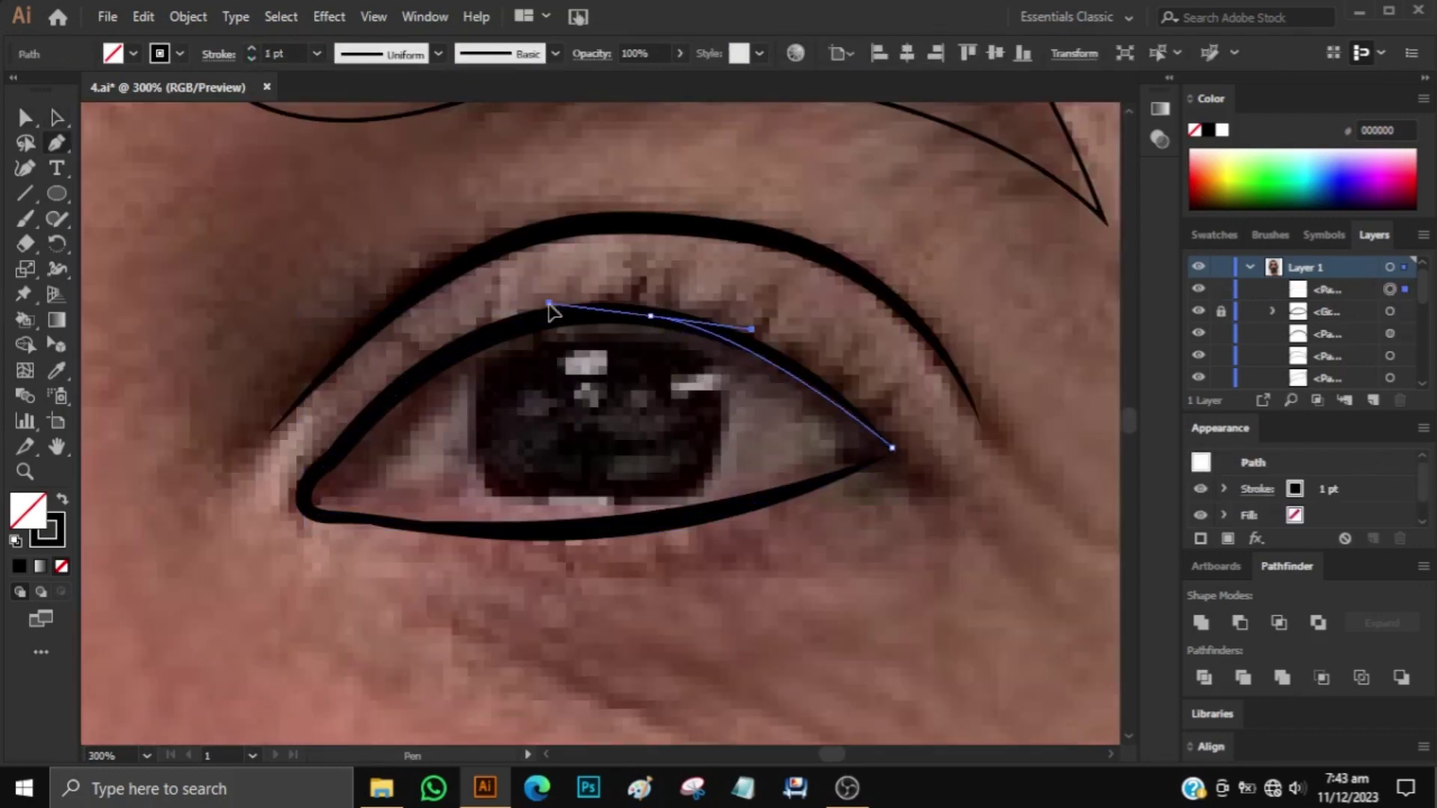
{"action": "left_click", "coordinate": [304, 497]}
{"action": "left_click", "coordinate": [485, 536]}
{"action": "left_click", "coordinate": [890, 450]}
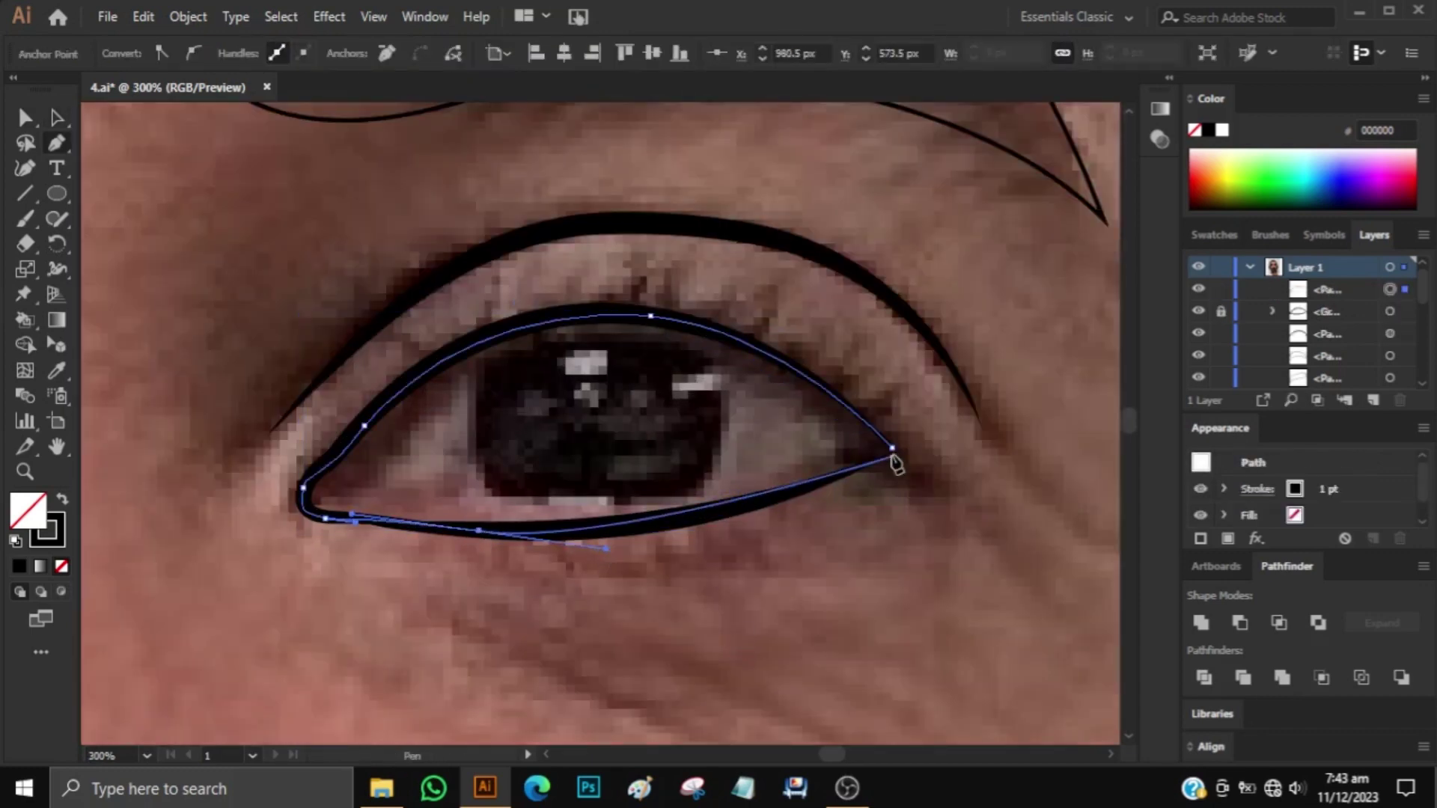
{"action": "key", "text": "l"}
{"action": "mouse_move", "coordinate": [593, 421]}
{"action": "left_mouse_down"}
{"action": "mouse_move", "coordinate": [721, 548]}
{"action": "mouse_move", "coordinate": [642, 455]}
{"action": "left_mouse_up"}
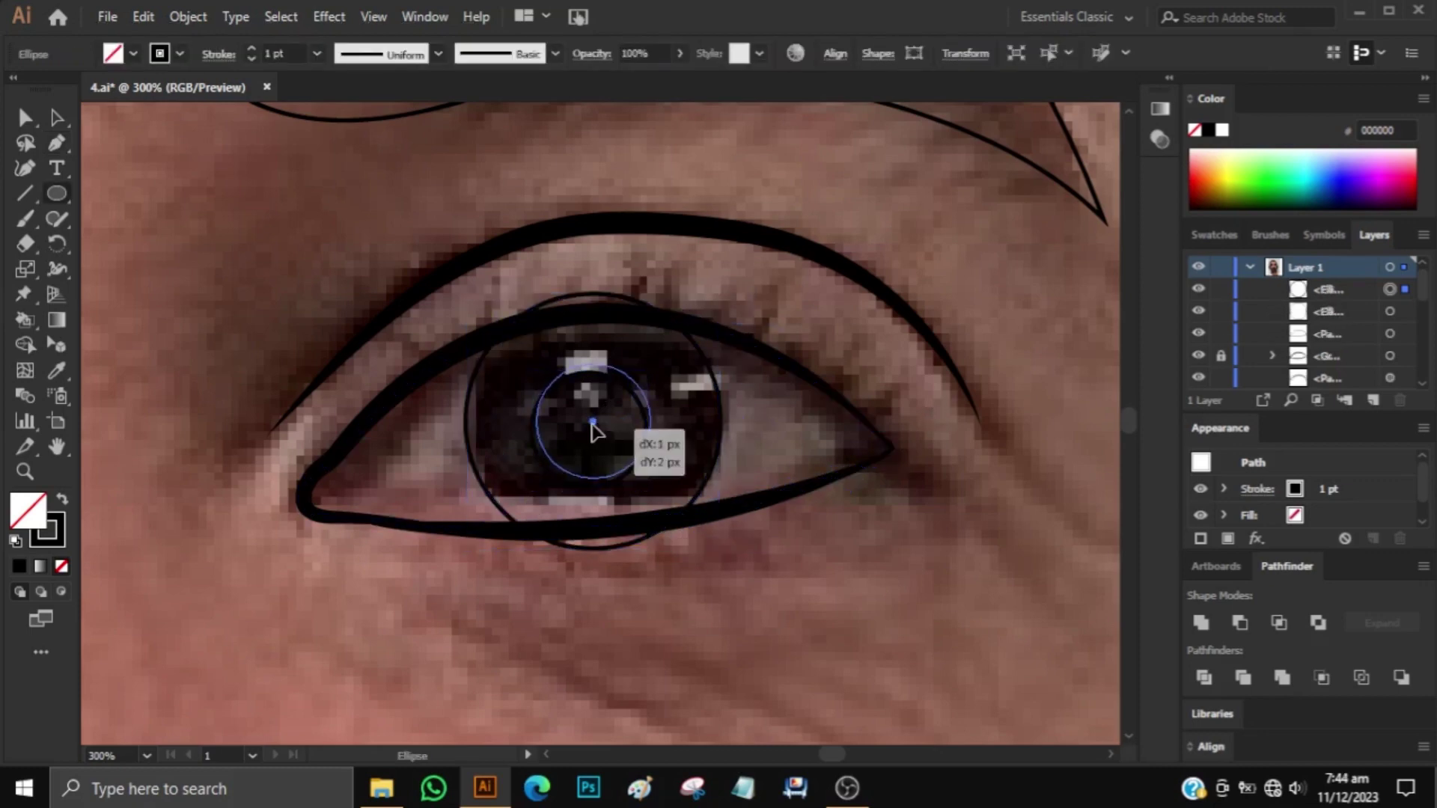
{"action": "mouse_move", "coordinate": [619, 355]}
{"action": "left_mouse_down"}
{"action": "mouse_move", "coordinate": [690, 425]}
{"action": "mouse_move", "coordinate": [544, 395]}
{"action": "left_mouse_up"}
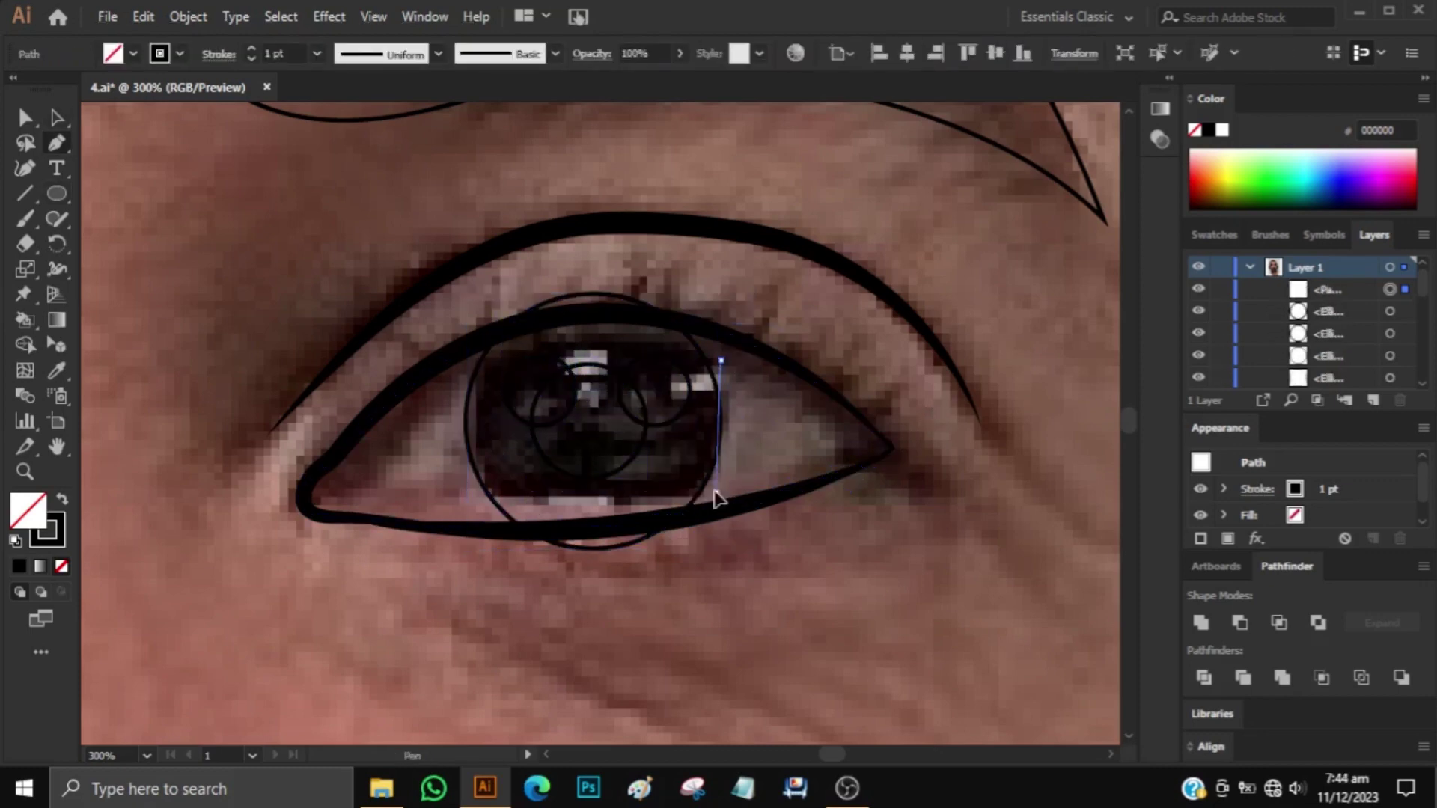
Pen the right and left eye-white shapes inside the eye.
{"action": "key", "text": "p"}
{"action": "left_click", "coordinate": [717, 492]}
{"action": "left_click", "coordinate": [844, 444]}
{"action": "left_click_drag", "start_coordinate": [721, 360], "coordinate": [669, 352]}
{"action": "left_click", "coordinate": [670, 352], "text": "ctrl"}
{"action": "left_click", "coordinate": [458, 382]}
{"action": "left_click_drag", "start_coordinate": [487, 509], "coordinate": [380, 472]}
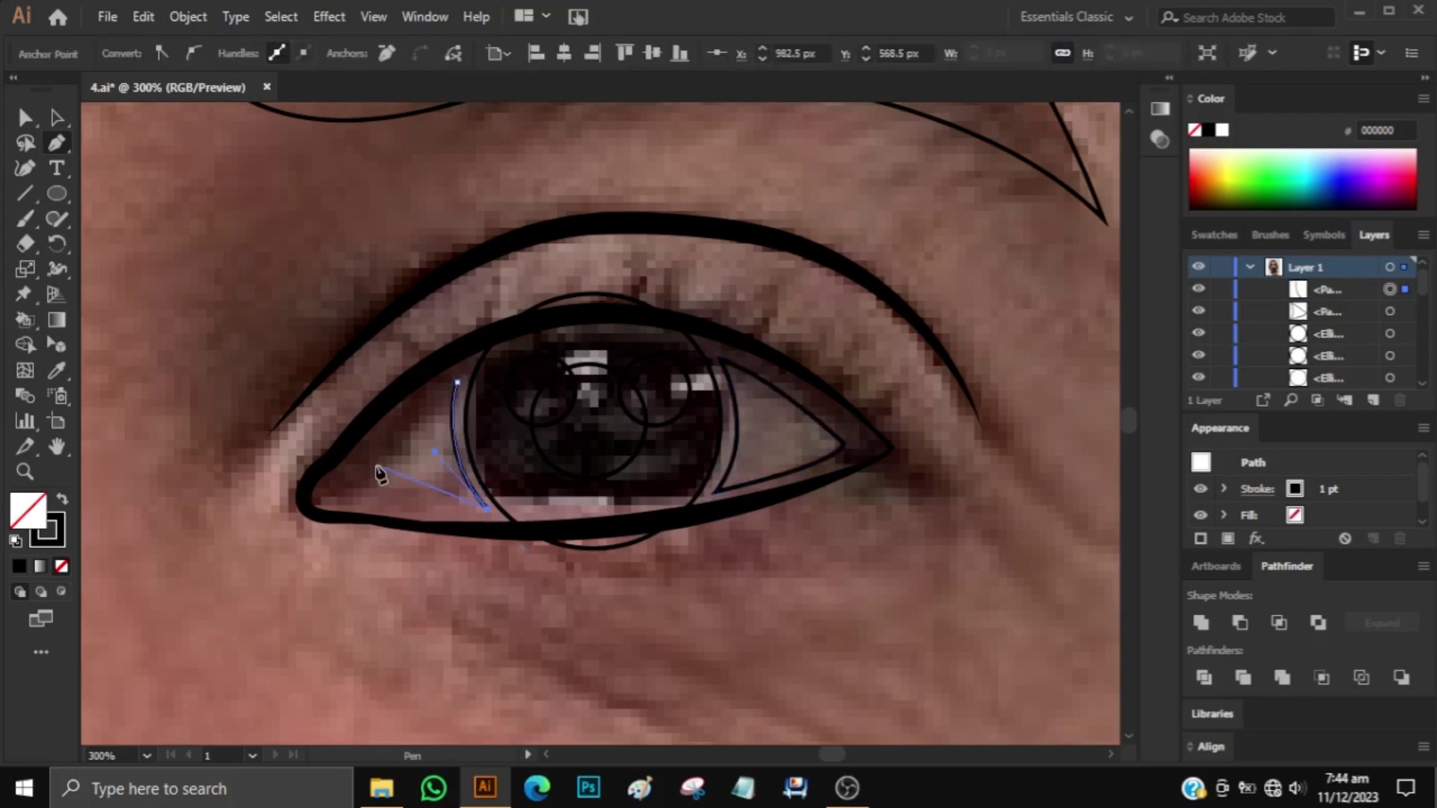
{"action": "left_click", "coordinate": [459, 384]}
{"action": "left_click", "coordinate": [367, 595], "text": "ctrl"}
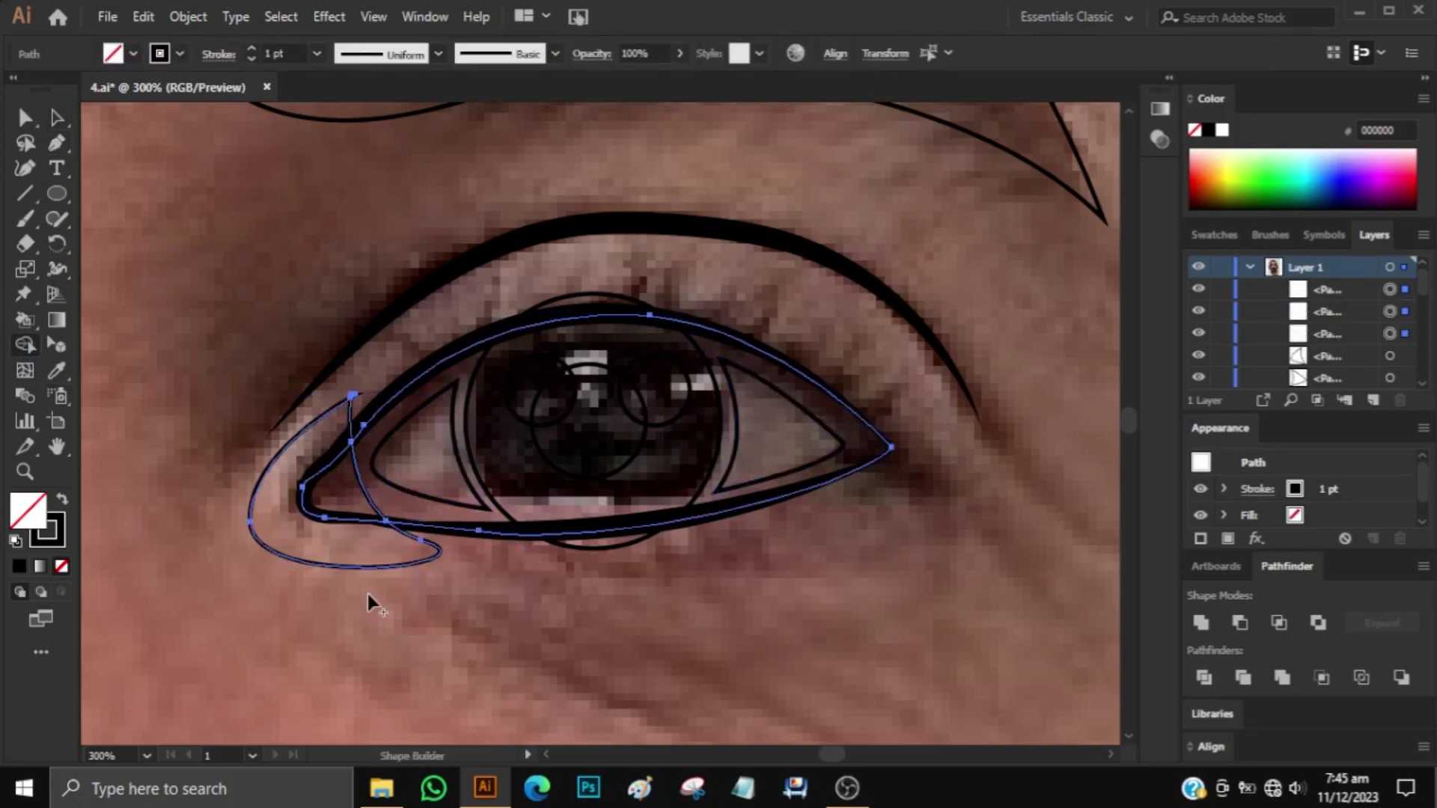
Trim the iris arcs outside the eye outline with Shape Builder.
{"action": "left_click", "coordinate": [584, 320]}
{"action": "key", "text": "ctrl+7"}
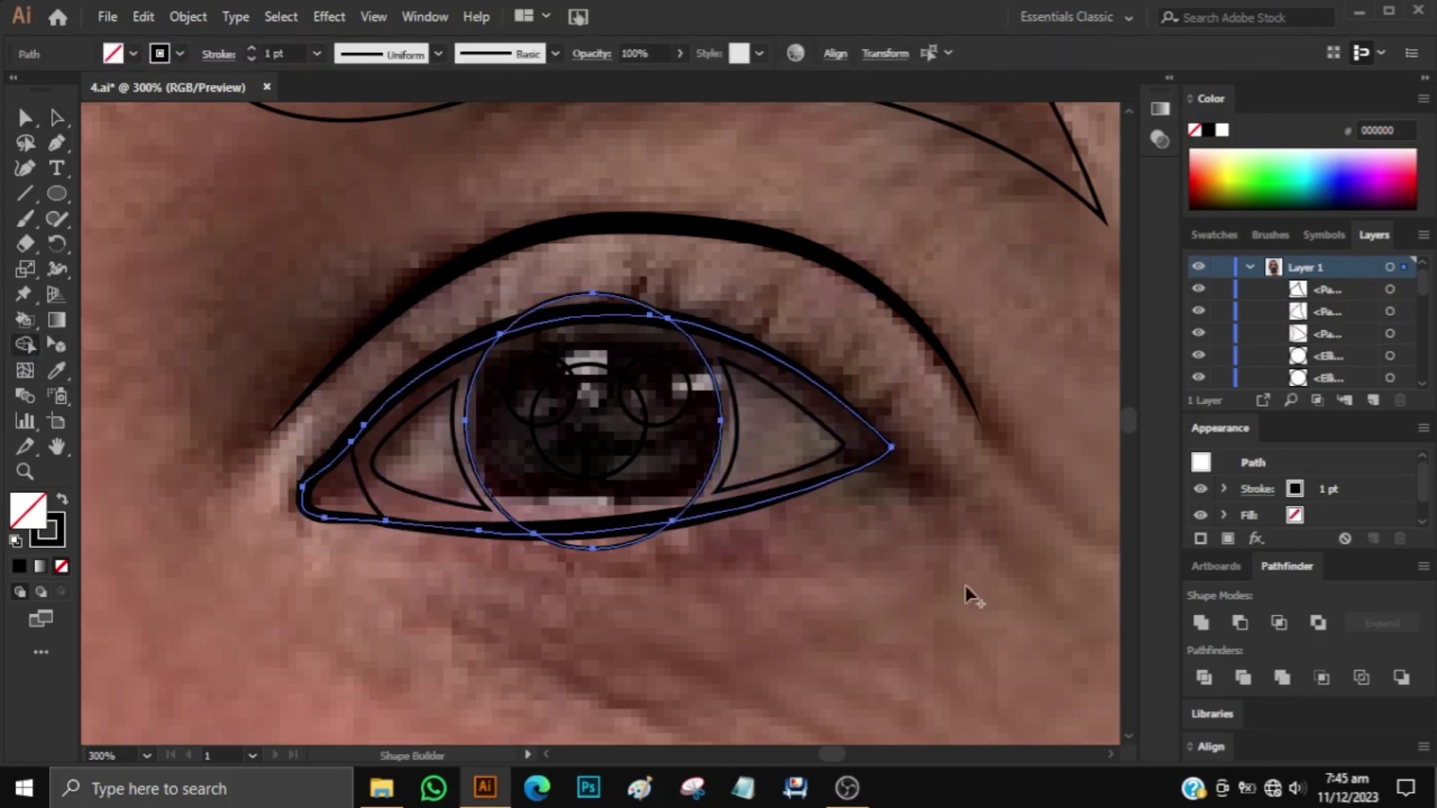
{"action": "left_click", "coordinate": [968, 594]}
{"action": "key", "text": "ctrl+0"}
{"action": "key", "text": "ctrl+equal"}
{"action": "key", "text": "ctrl+equal"}
{"action": "key", "text": "ctrl+equal"}
Brush three wrinkle strokes beneath the eye with a thin tapered width.
{"action": "key", "text": "b"}
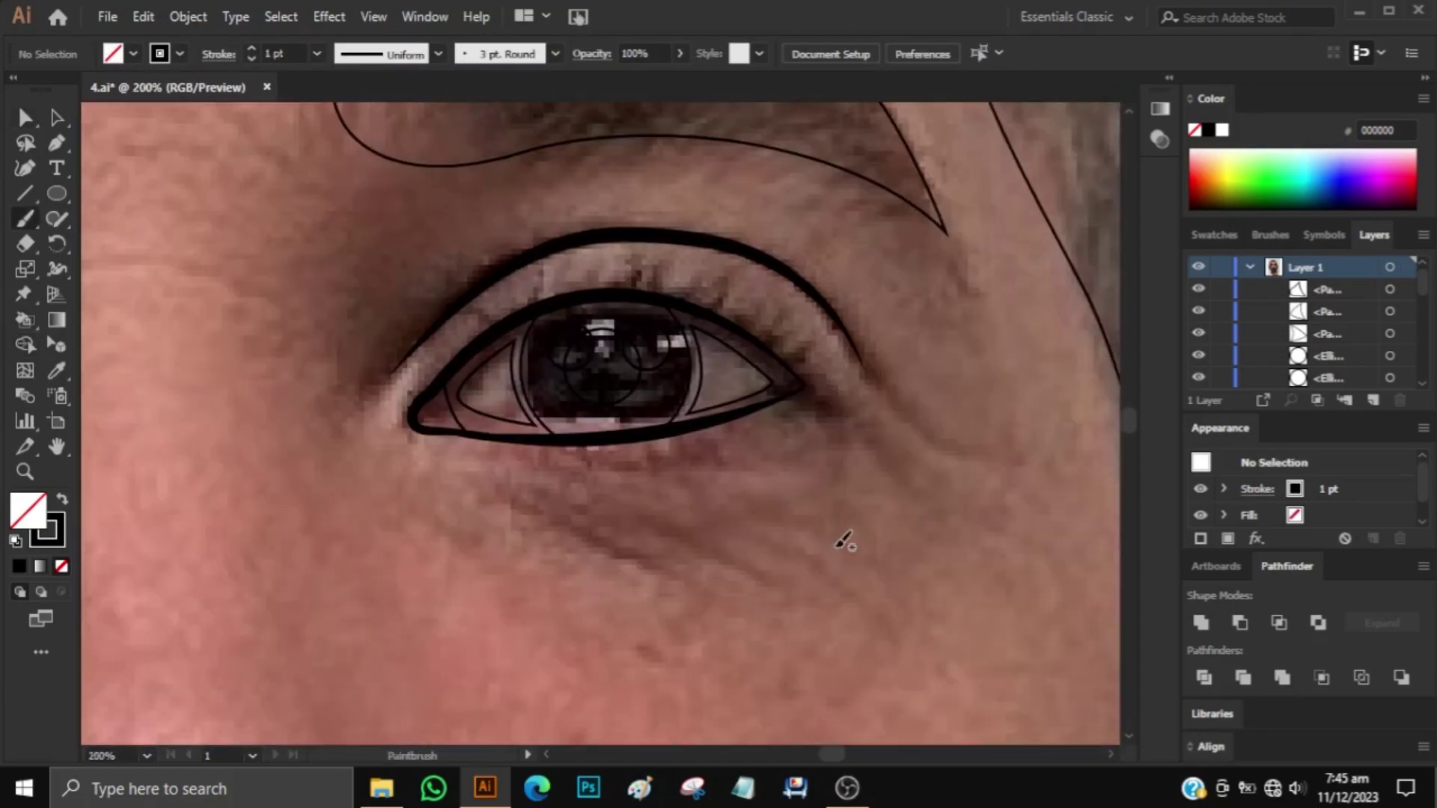
{"action": "left_click_drag", "start_coordinate": [696, 498], "coordinate": [843, 599]}
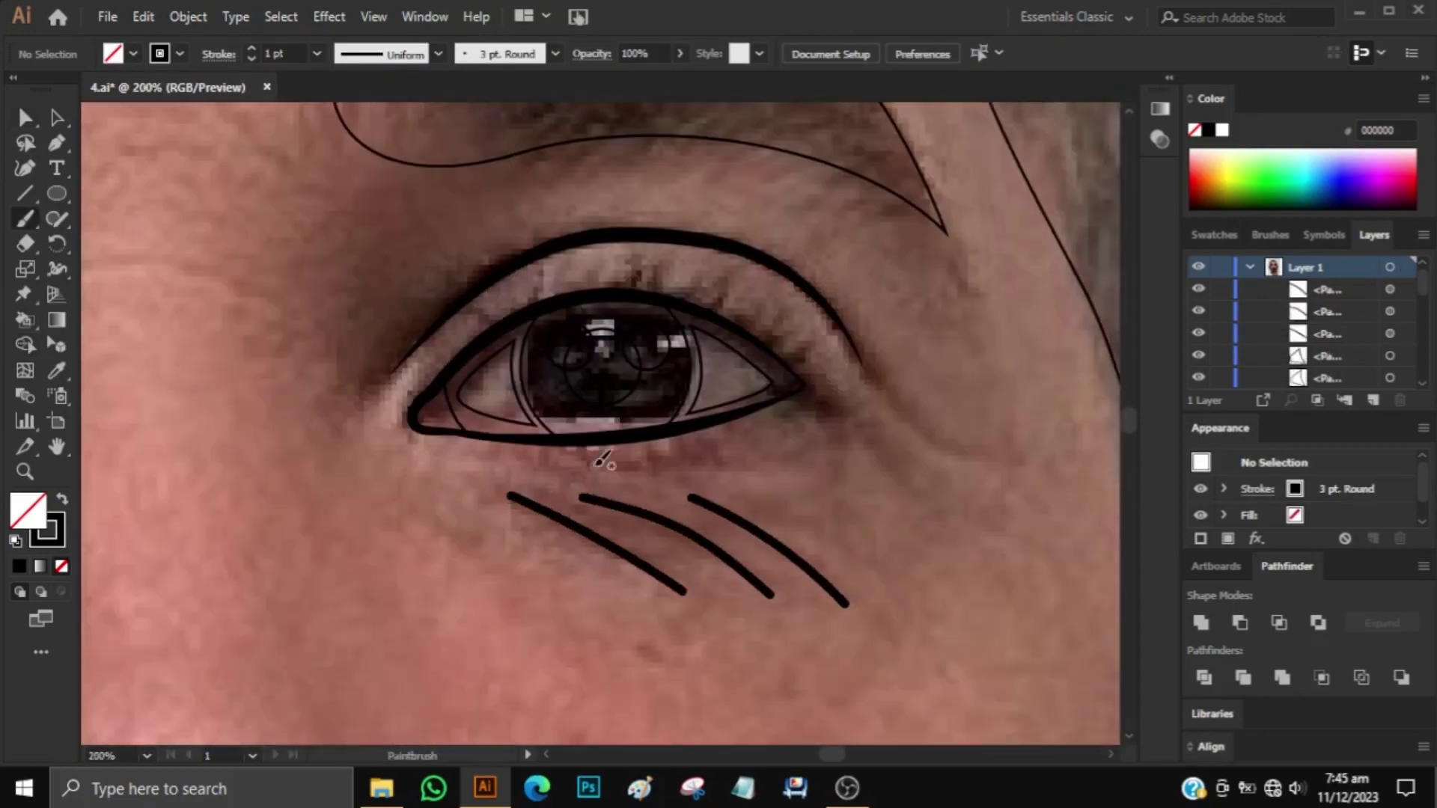
{"action": "left_click_drag", "start_coordinate": [591, 460], "coordinate": [799, 444]}
{"action": "scroll", "coordinate": [699, 546], "scroll_direction": "down", "scroll_amount": 1}
{"action": "left_click_drag", "start_coordinate": [861, 561], "coordinate": [502, 382]}
{"action": "left_click", "coordinate": [438, 54]}
{"action": "left_click", "coordinate": [248, 397]}
Brush the second eye's upper lid and lower edge with a tapered width profile.
{"action": "key", "text": "ctrl+minus"}
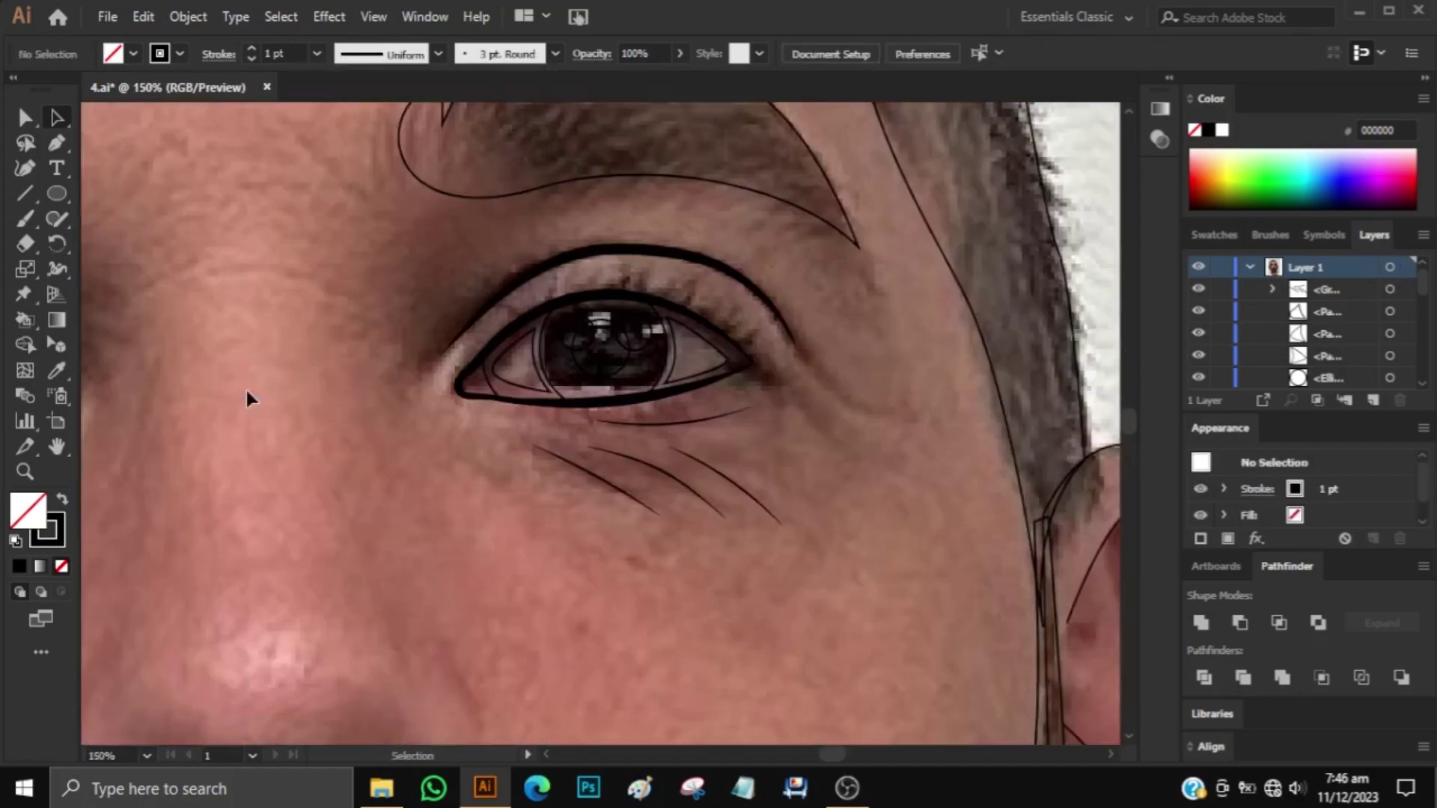
{"action": "scroll", "coordinate": [248, 397], "scroll_direction": "left", "scroll_amount": 5}
{"action": "key", "text": "ctrl+equal"}
{"action": "key", "text": "ctrl+equal"}
{"action": "scroll", "coordinate": [318, 498], "scroll_direction": "left", "scroll_amount": 2}
{"action": "key", "text": "b"}
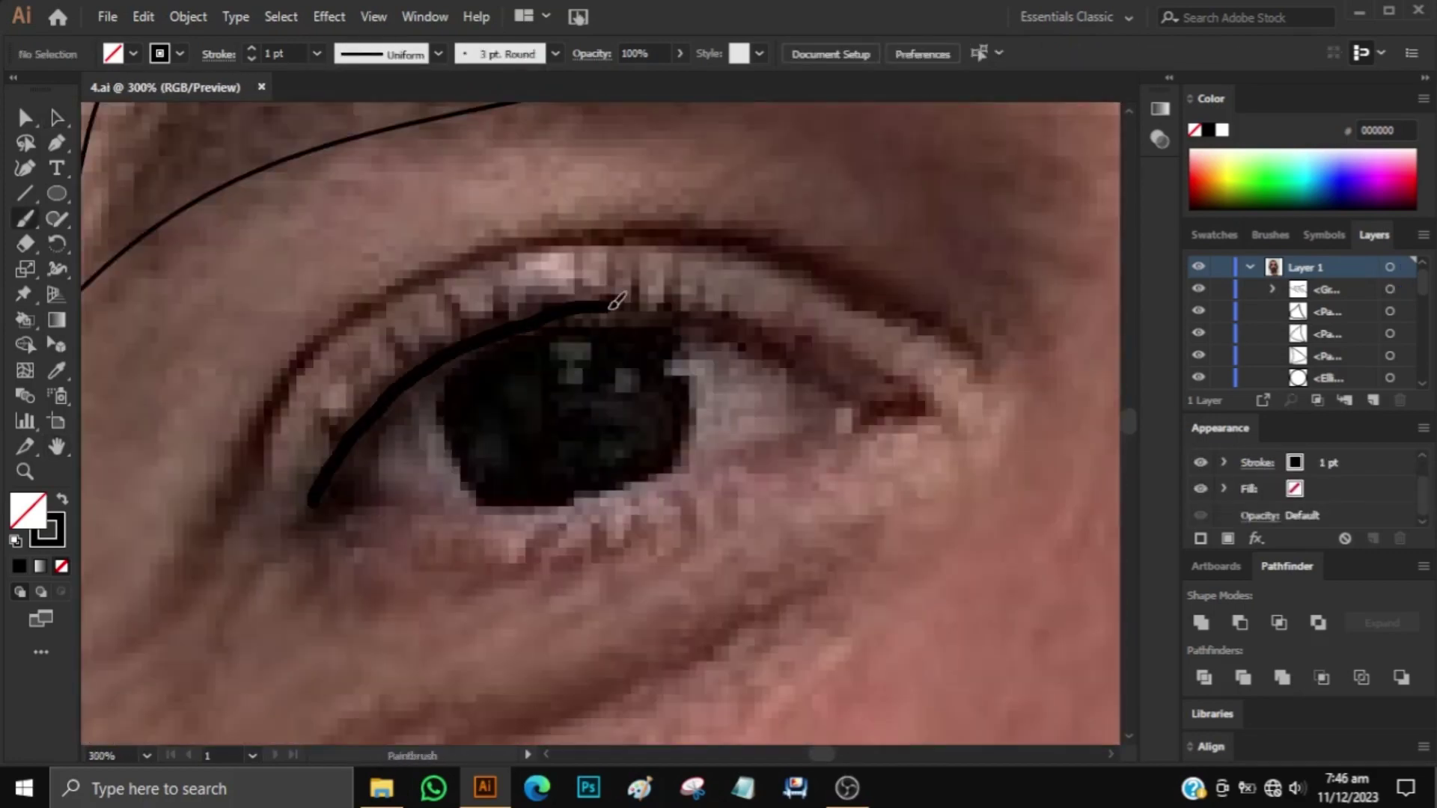
{"action": "left_click_drag", "start_coordinate": [923, 390], "coordinate": [860, 448]}
{"action": "key", "text": "ctrl+z"}
{"action": "left_click_drag", "start_coordinate": [318, 509], "coordinate": [362, 432]}
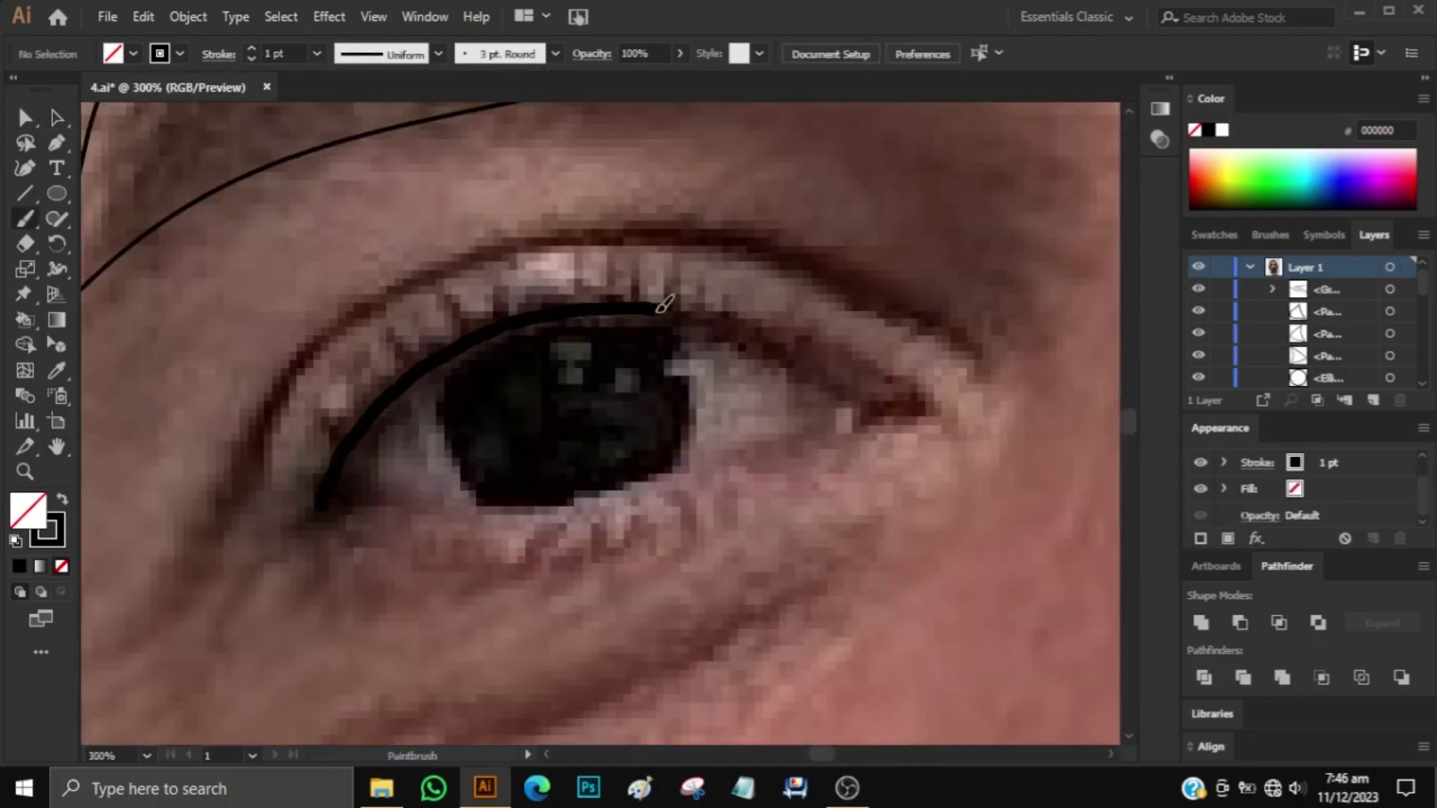
{"action": "left_click_drag", "start_coordinate": [873, 417], "coordinate": [743, 475]}
{"action": "left_click_drag", "start_coordinate": [494, 518], "coordinate": [322, 516]}
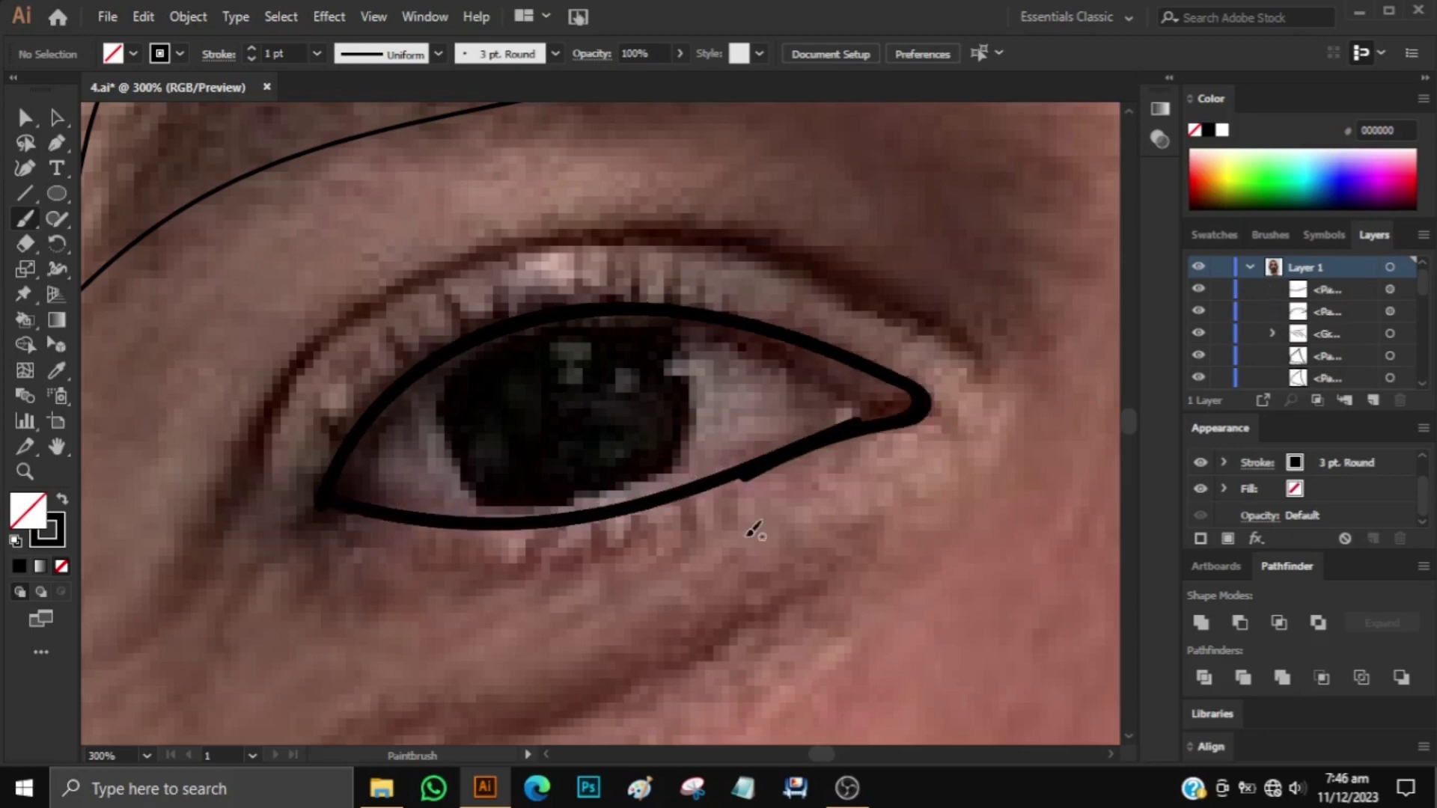
{"action": "left_click", "coordinate": [555, 54]}
{"action": "left_click", "coordinate": [438, 54]}
{"action": "left_click", "coordinate": [359, 131]}
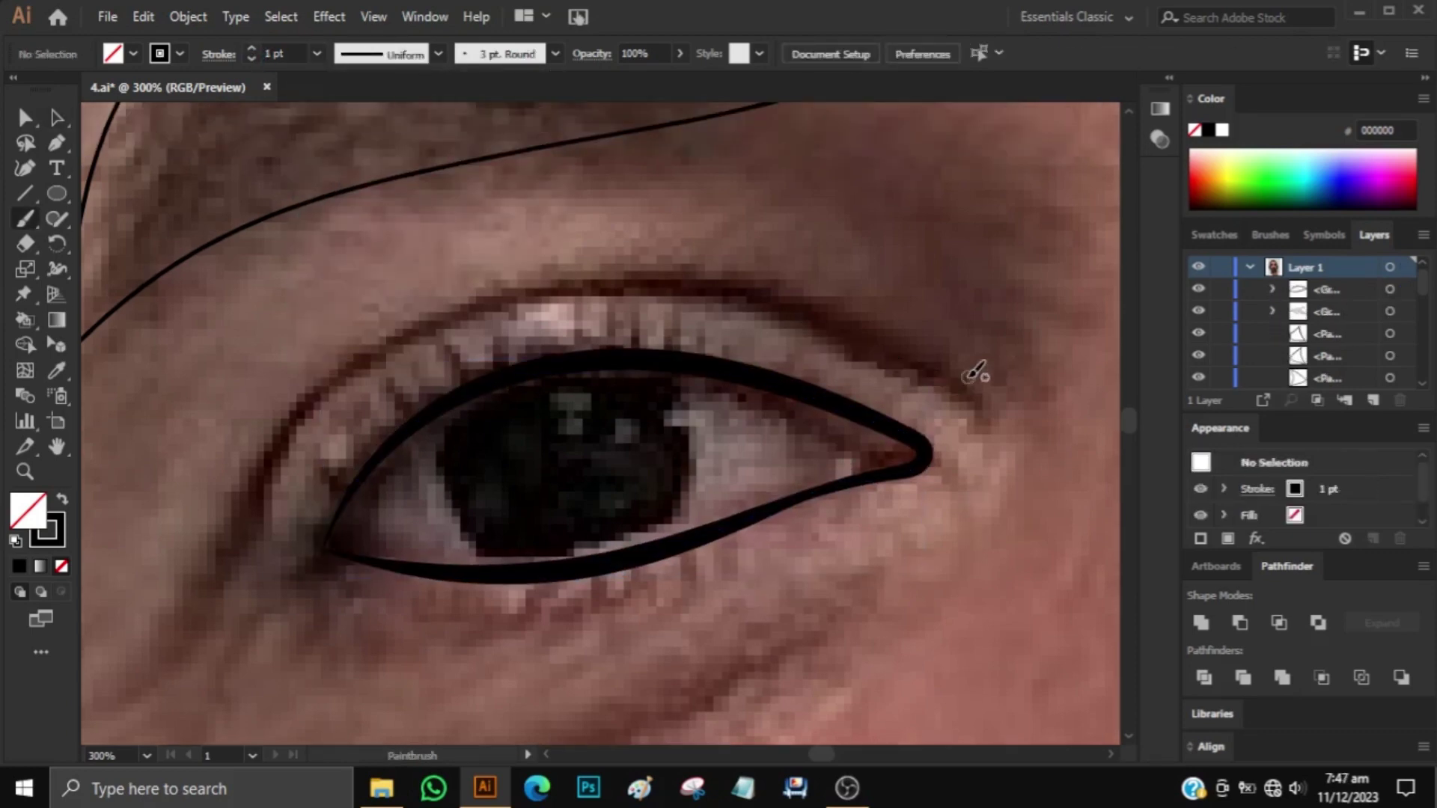
Brush a tapered crease line above the upper eyelid.
{"action": "left_click_drag", "start_coordinate": [289, 422], "coordinate": [228, 546]}
{"action": "left_click", "coordinate": [438, 54]}
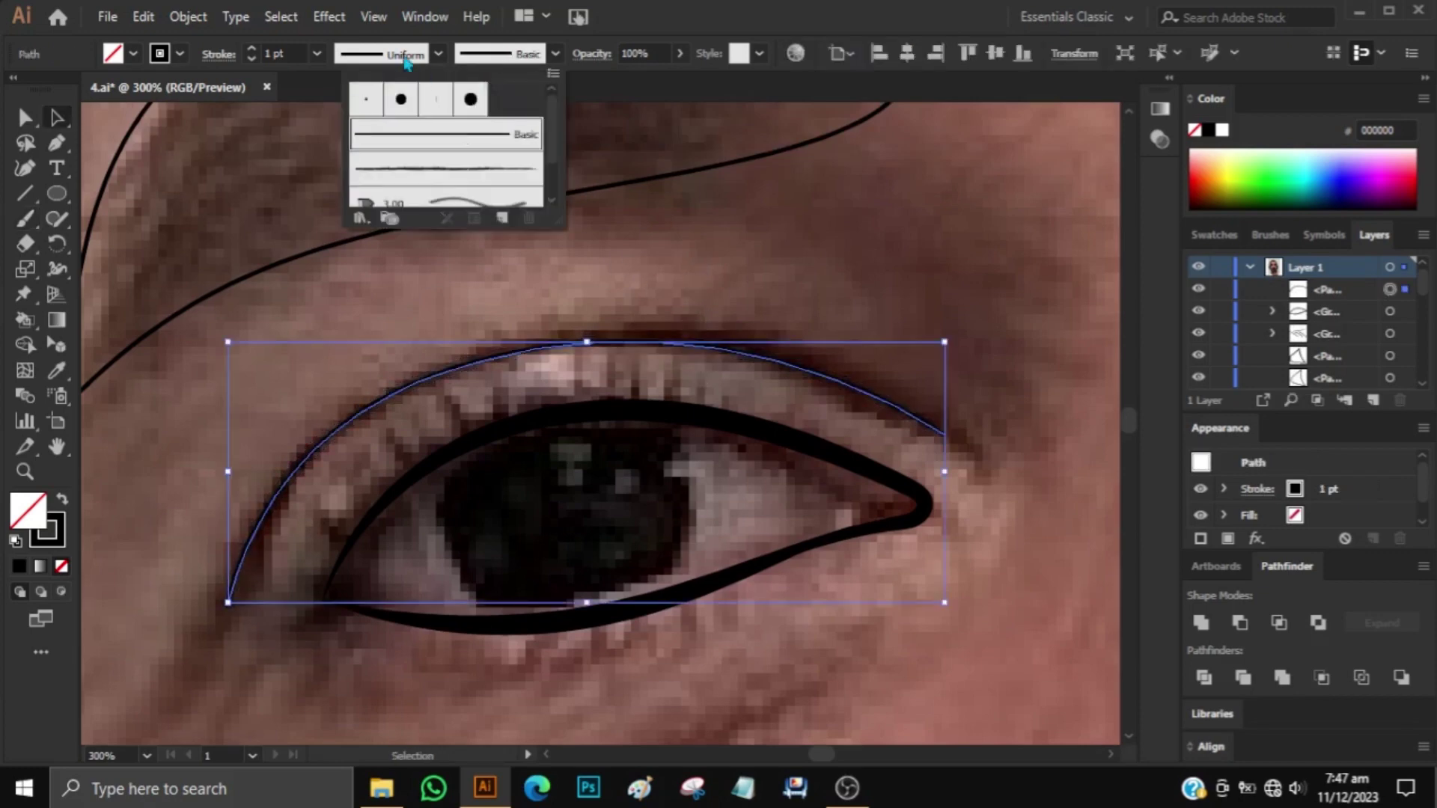
{"action": "left_click", "coordinate": [405, 131]}
{"action": "left_click", "coordinate": [1220, 318]}
Pen the eye-white shape, then ellipse the iris, pupil and small highlight circles.
{"action": "key", "text": "p"}
{"action": "left_click", "coordinate": [321, 550]}
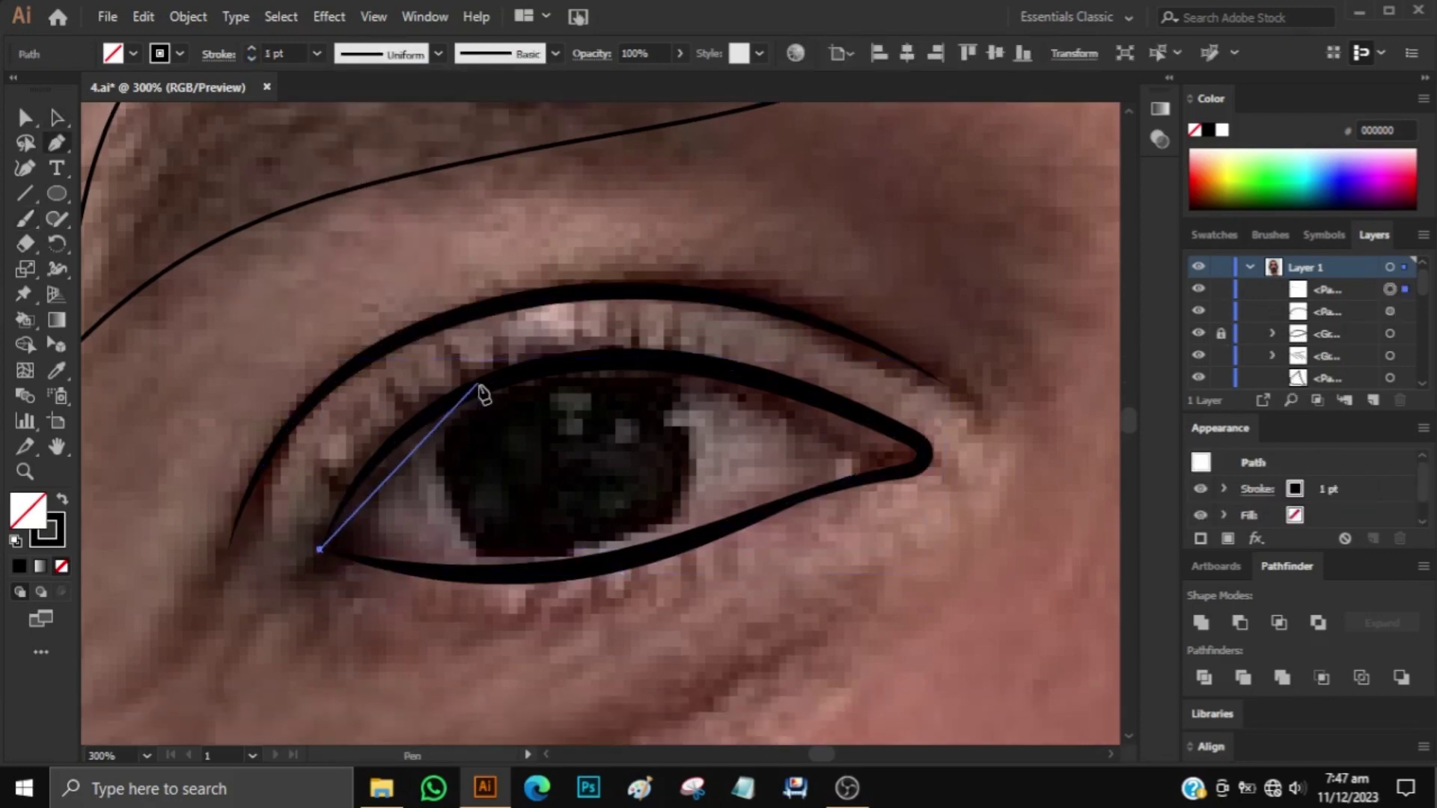
{"action": "left_click_drag", "start_coordinate": [483, 382], "coordinate": [611, 345]}
{"action": "left_click", "coordinate": [321, 550]}
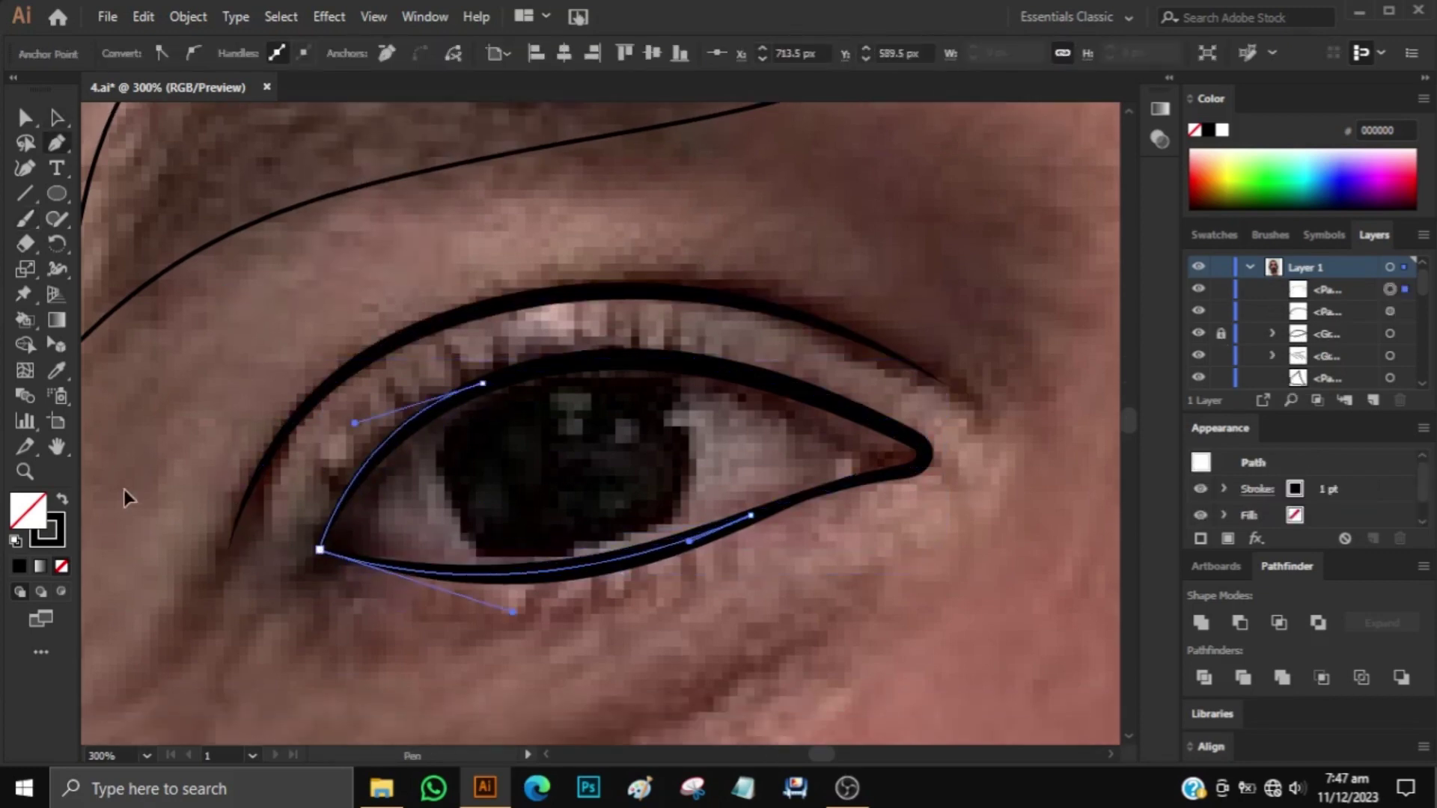
{"action": "left_click", "coordinate": [57, 194]}
{"action": "left_click_drag", "start_coordinate": [581, 459], "coordinate": [699, 539]}
{"action": "key", "text": "ctrl+minus"}
{"action": "key", "text": "ctrl+minus"}
{"action": "key", "text": "ctrl+minus"}
{"action": "key", "text": "ctrl+plus"}
{"action": "key", "text": "ctrl+plus"}
{"action": "key", "text": "ctrl+plus"}
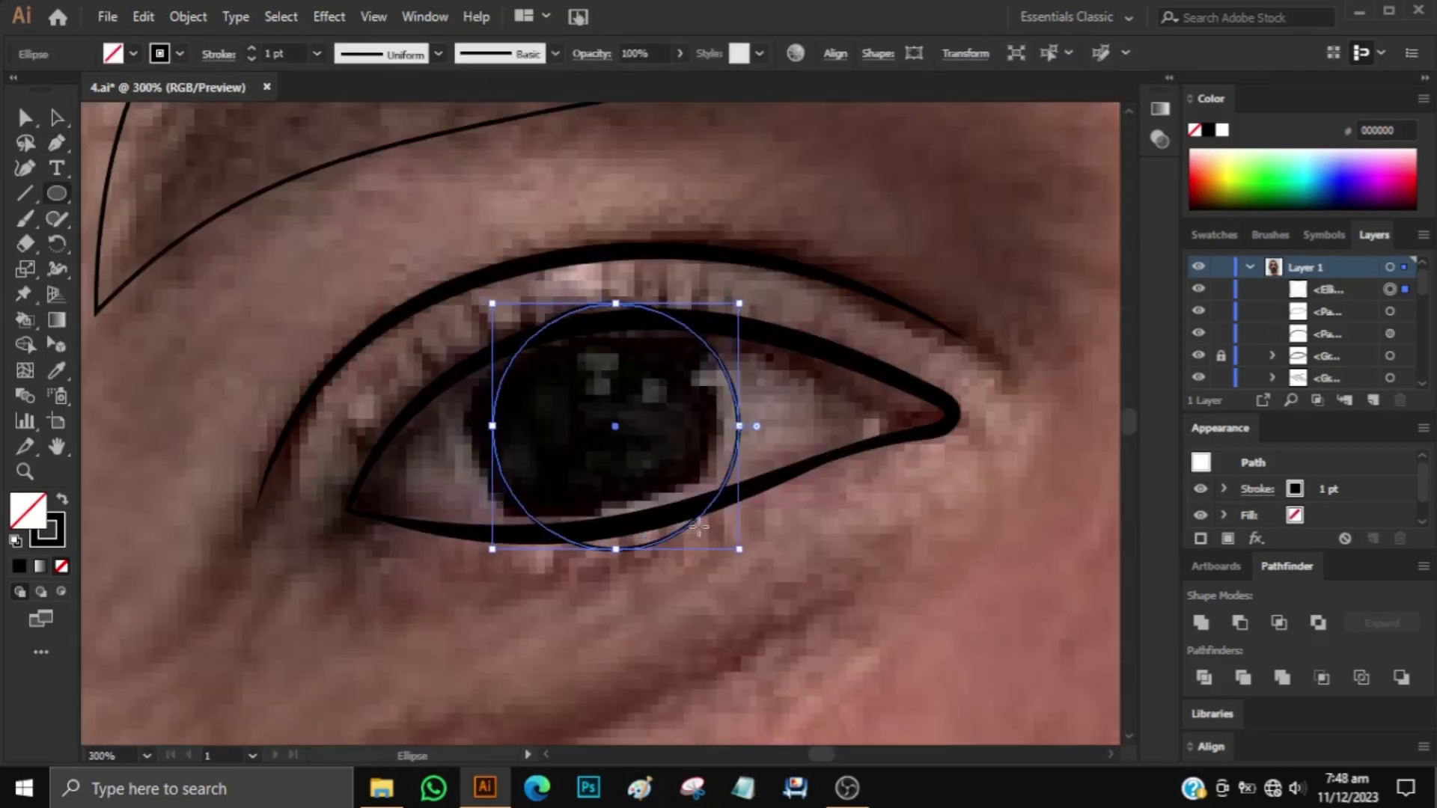
{"action": "left_click_drag", "start_coordinate": [573, 376], "coordinate": [662, 459]}
{"action": "mouse_move", "coordinate": [638, 329]}
{"action": "left_mouse_down"}
{"action": "mouse_move", "coordinate": [699, 391]}
{"action": "mouse_move", "coordinate": [561, 397]}
{"action": "left_mouse_up"}
Pen the small eye-white triangle, tear-duct corner shape and inner eye-white shape.
{"action": "key", "text": "p"}
{"action": "left_click_drag", "start_coordinate": [740, 358], "coordinate": [774, 404]}
{"action": "left_click", "coordinate": [747, 467]}
{"action": "left_click", "coordinate": [740, 358]}
{"action": "left_click", "coordinate": [866, 348]}
{"action": "left_click_drag", "start_coordinate": [928, 417], "coordinate": [973, 479]}
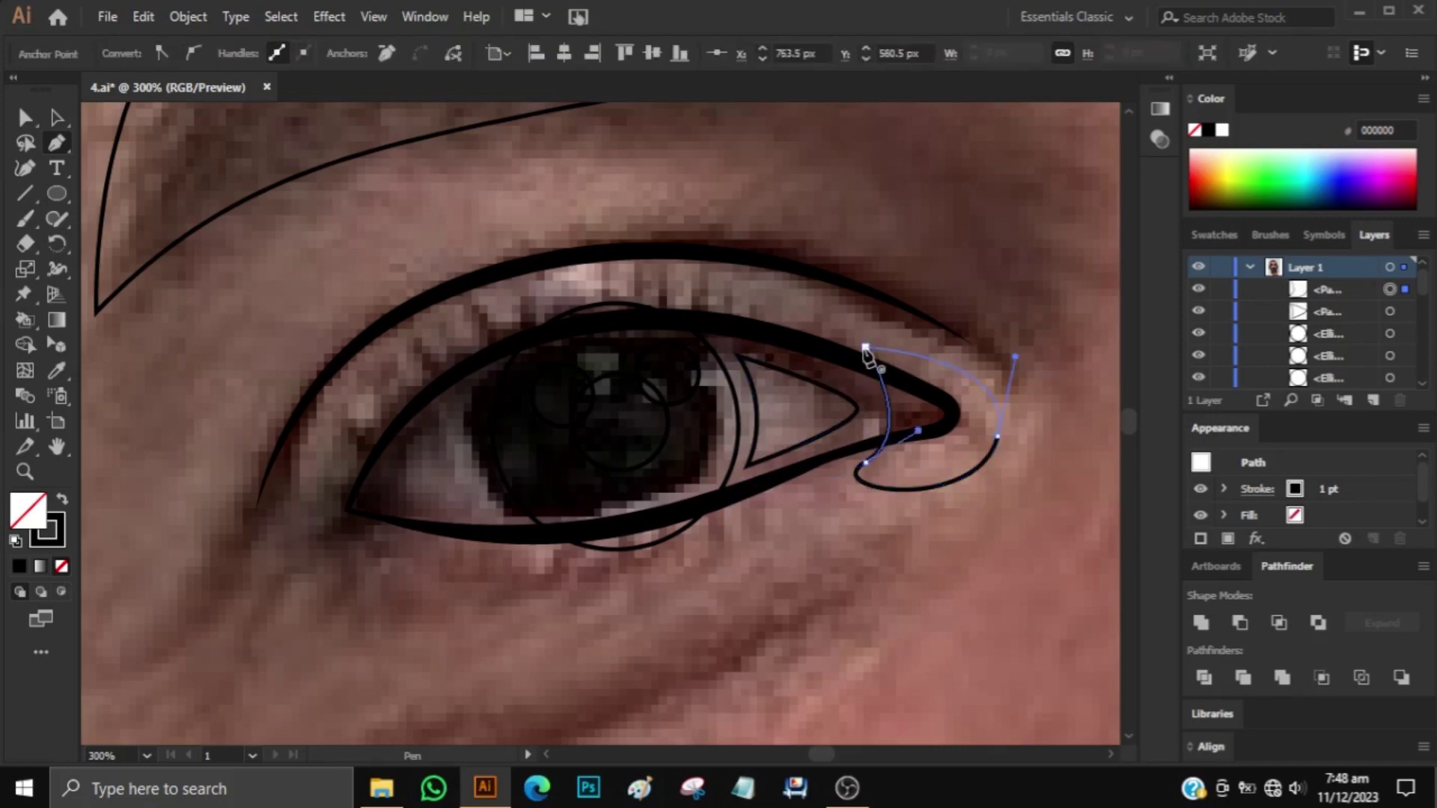
{"action": "left_click", "coordinate": [480, 392]}
{"action": "left_click_drag", "start_coordinate": [510, 510], "coordinate": [551, 549]}
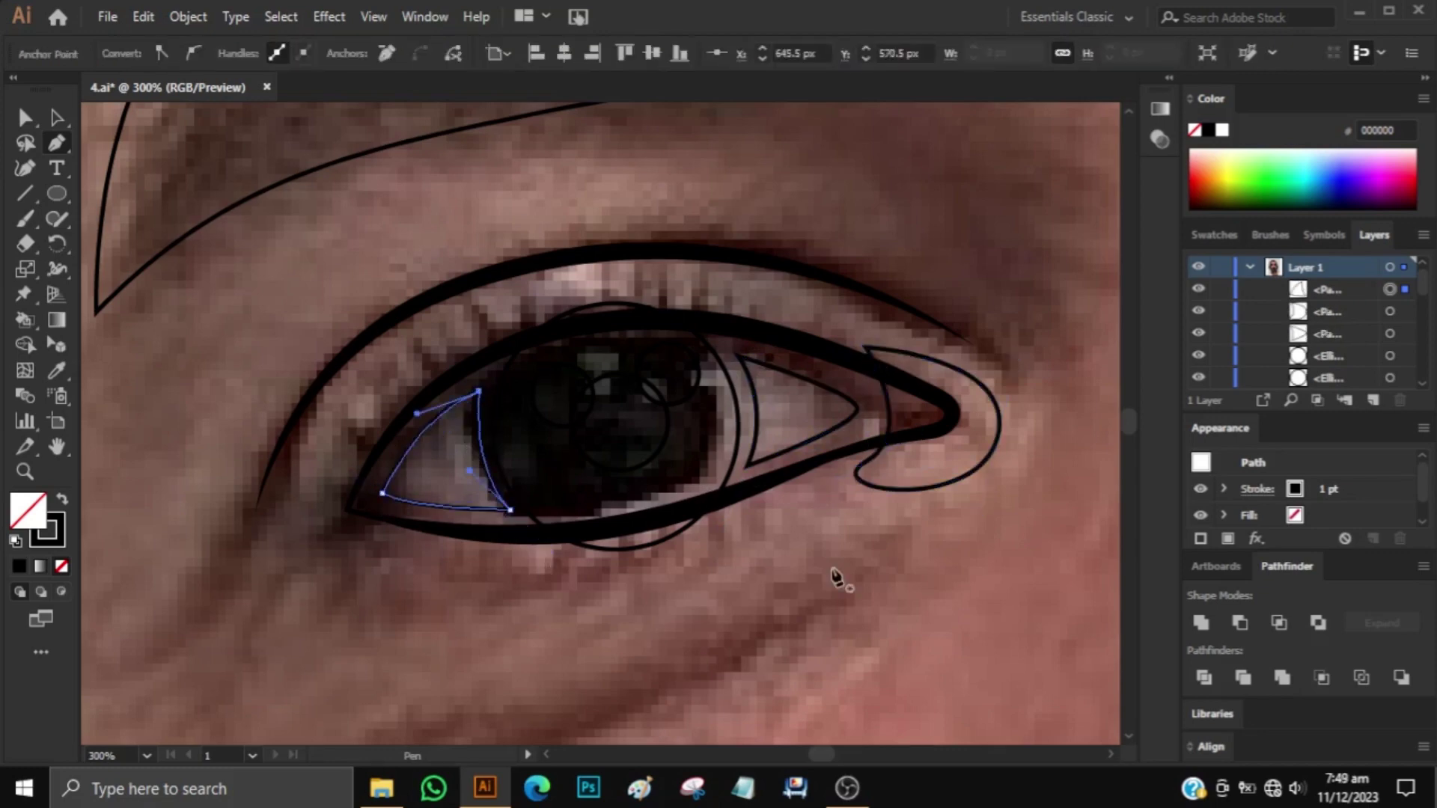
{"action": "key", "text": "v"}
{"action": "left_click", "coordinate": [886, 490], "text": "shift"}
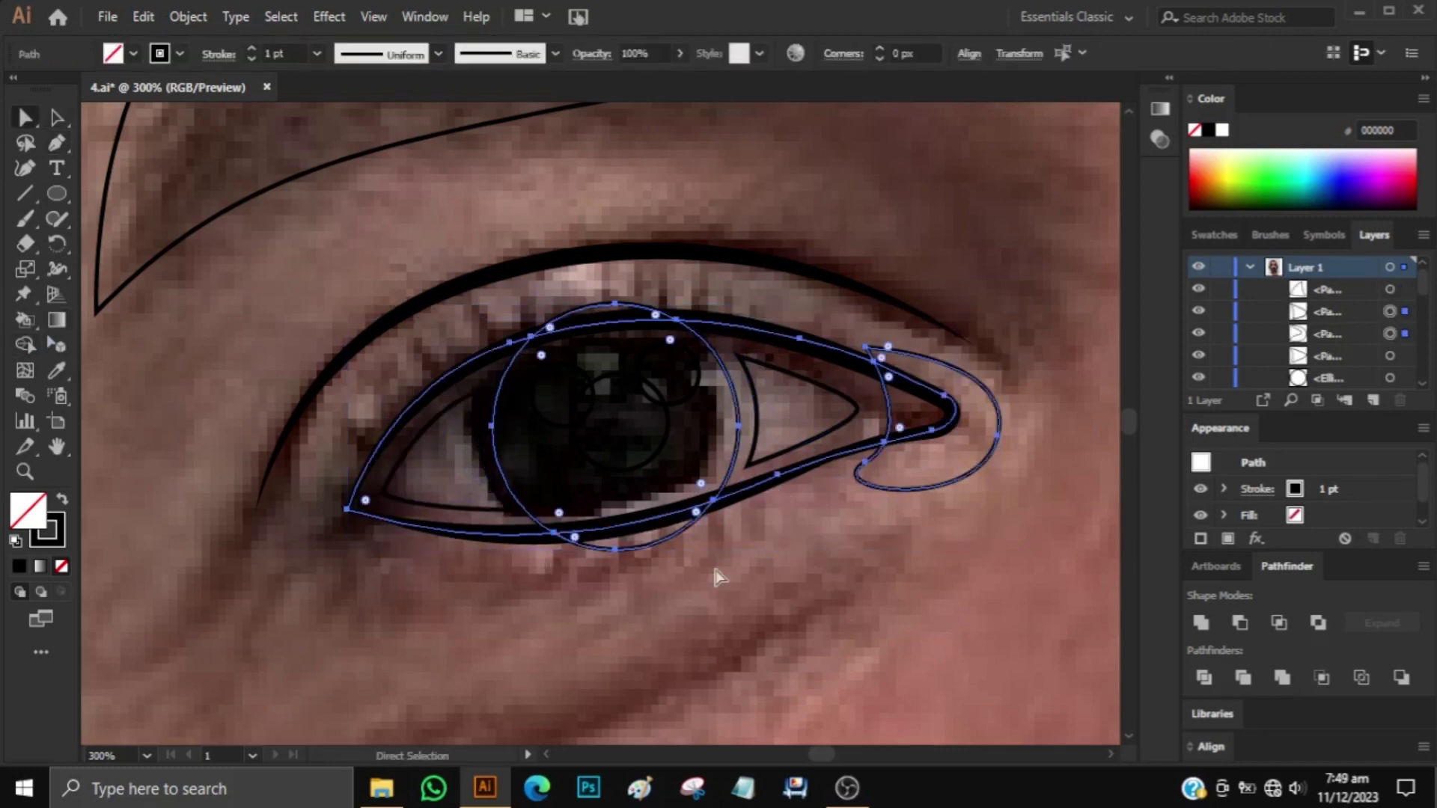
{"action": "left_click", "coordinate": [1001, 420]}
Brush under-eye creases, group them, and give them a thin tapered width.
{"action": "key", "text": "ctrl+minus"}
{"action": "scroll", "coordinate": [999, 419], "scroll_direction": "down", "scroll_amount": 2}
{"action": "key", "text": "b"}
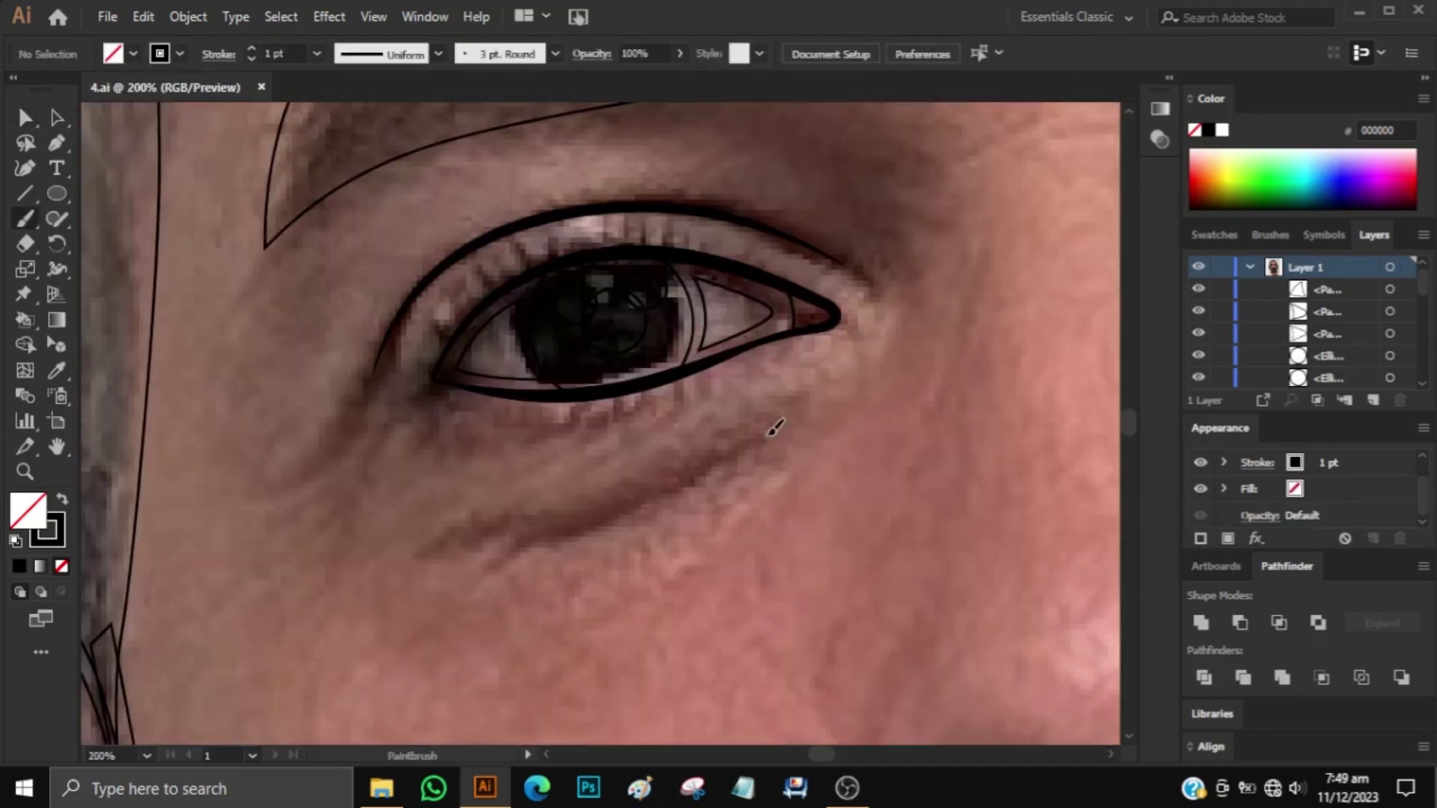
{"action": "left_click_drag", "start_coordinate": [770, 430], "coordinate": [492, 567]}
{"action": "key", "text": "v"}
{"action": "left_click_drag", "start_coordinate": [755, 539], "coordinate": [450, 486]}
{"action": "key", "text": "ctrl+g"}
{"action": "left_click", "coordinate": [438, 53]}
{"action": "left_click", "coordinate": [404, 112]}
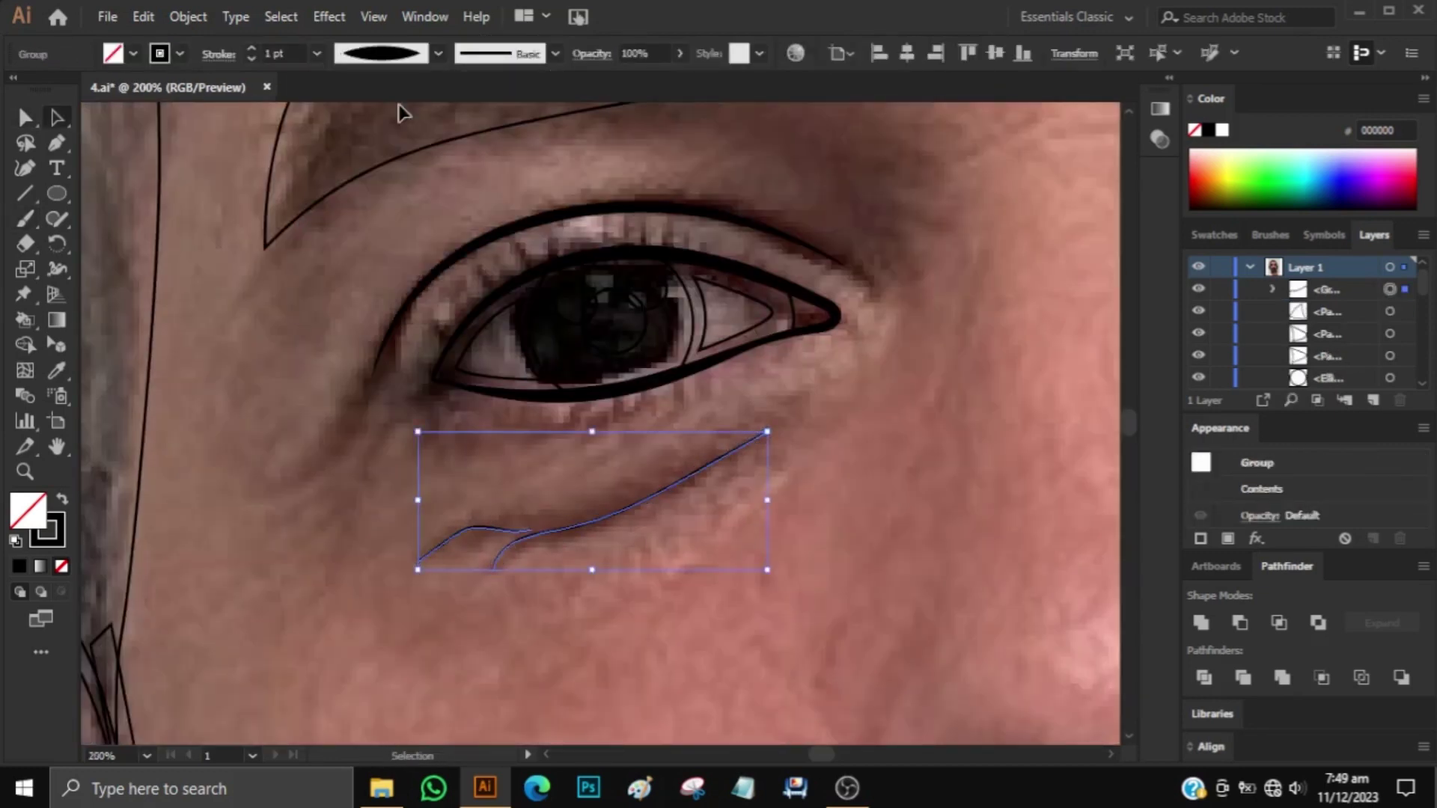
{"action": "left_click", "coordinate": [313, 476]}
{"action": "key", "text": "ctrl+minus"}
{"action": "key", "text": "ctrl+minus"}
{"action": "key", "text": "ctrl+minus"}
Brush the nose curves, group them, and apply a tapered width profile.
{"action": "scroll", "coordinate": [1318, 329], "scroll_direction": "down", "scroll_amount": 2}
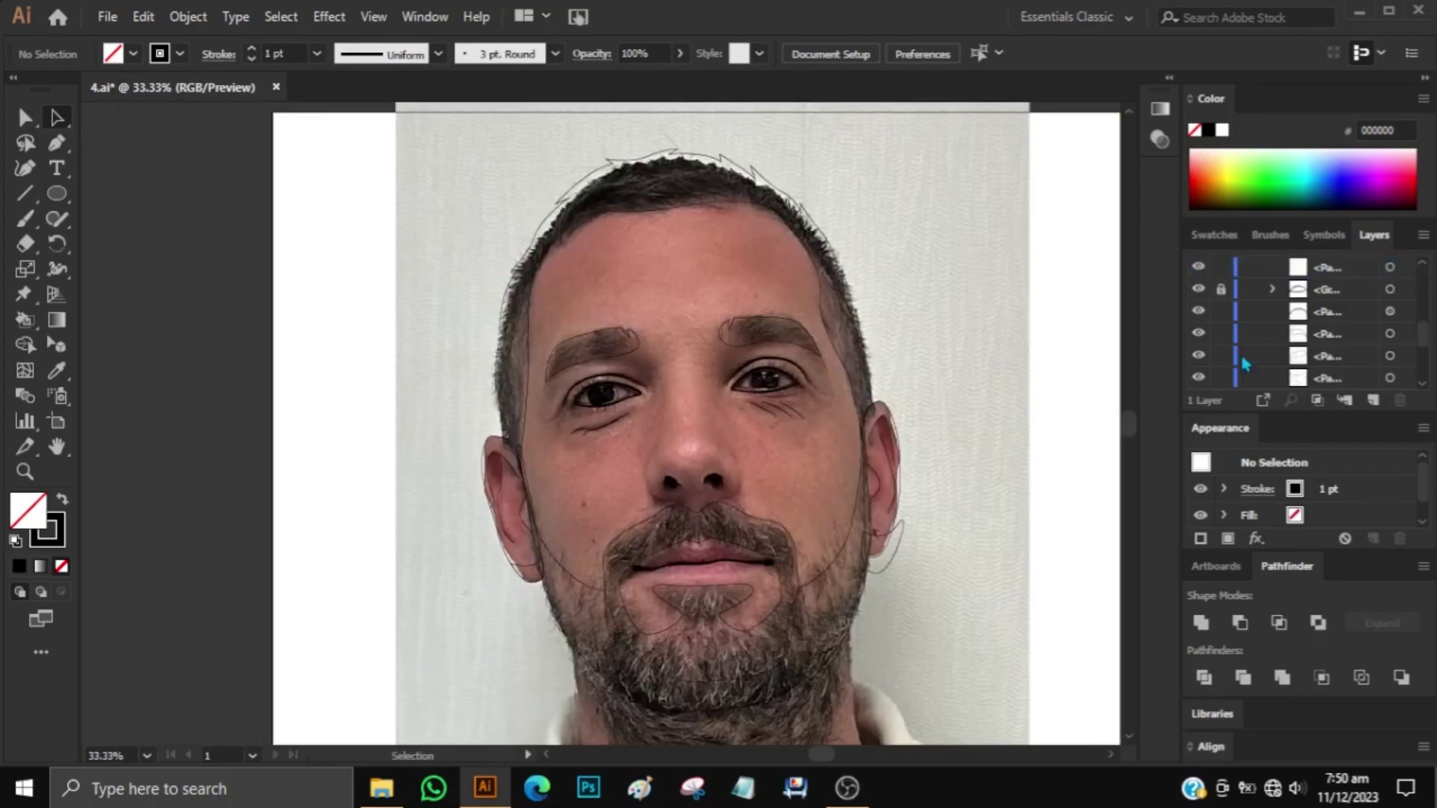
{"action": "left_click", "coordinate": [1198, 378]}
{"action": "scroll", "coordinate": [680, 376], "scroll_direction": "up", "scroll_amount": 3}
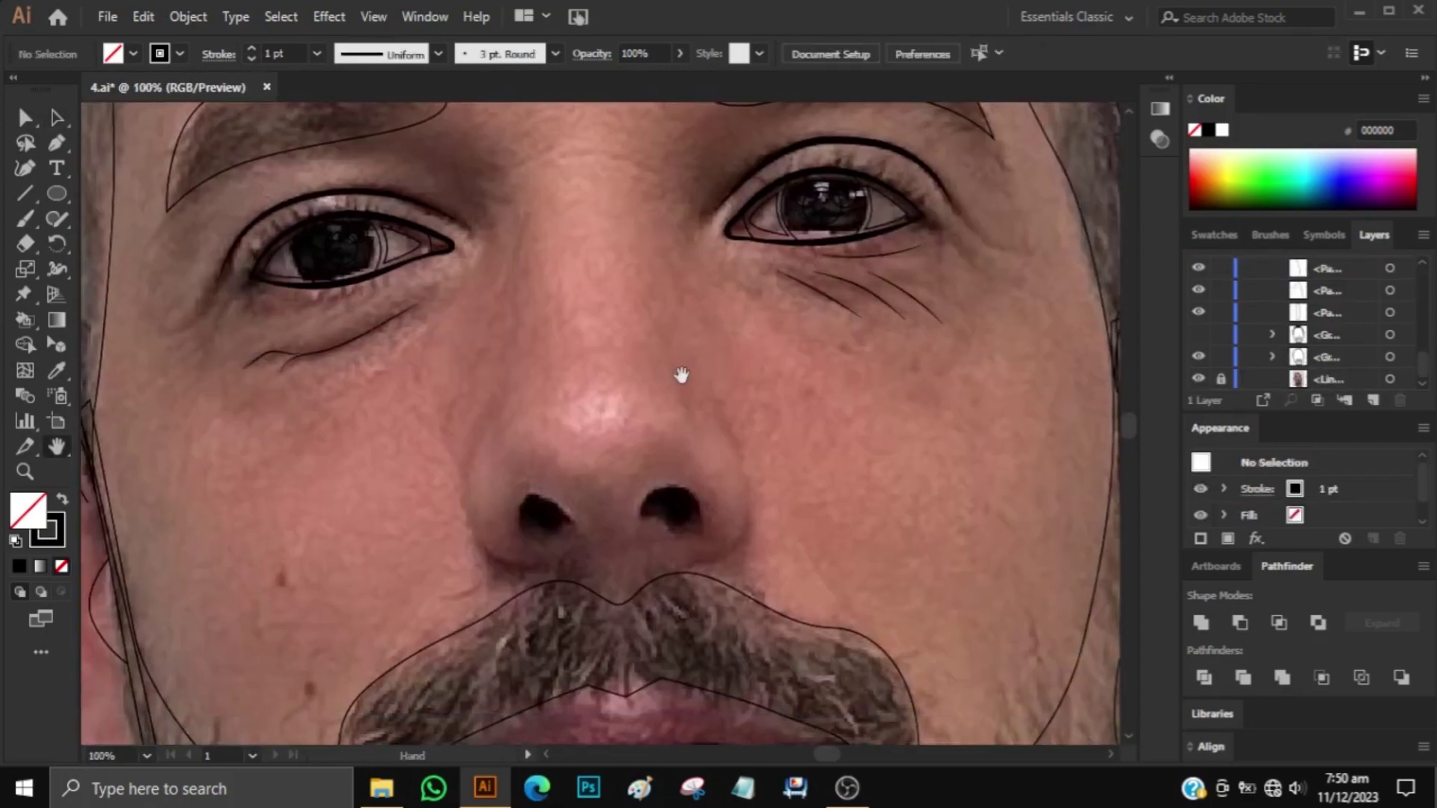
{"action": "scroll", "coordinate": [702, 405], "scroll_direction": "up", "scroll_amount": 1}
{"action": "key", "text": "b"}
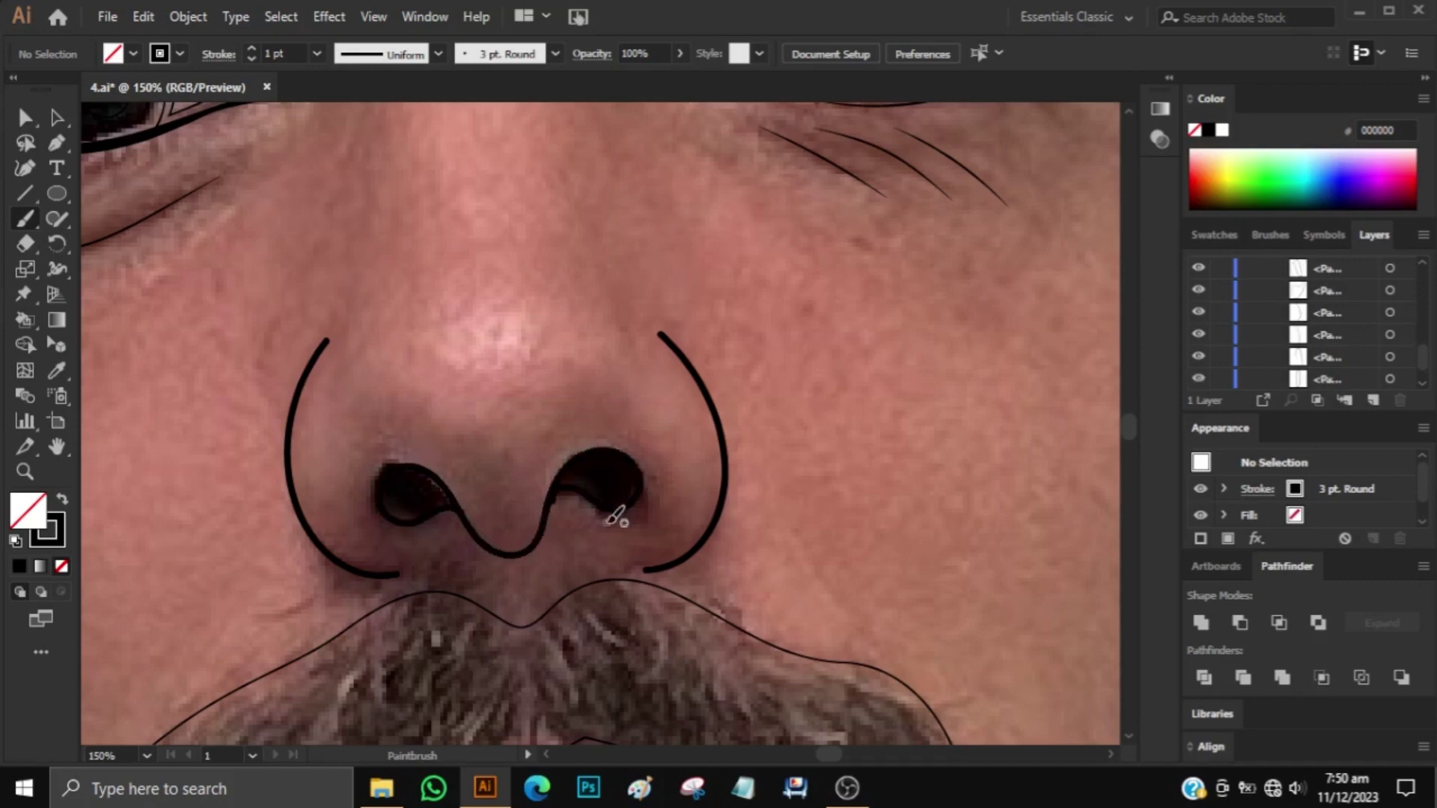
{"action": "left_click_drag", "start_coordinate": [568, 509], "coordinate": [299, 576]}
{"action": "key", "text": "ctrl+g"}
{"action": "left_click", "coordinate": [438, 54]}
{"action": "left_click", "coordinate": [382, 120]}
{"action": "left_click", "coordinate": [508, 530]}
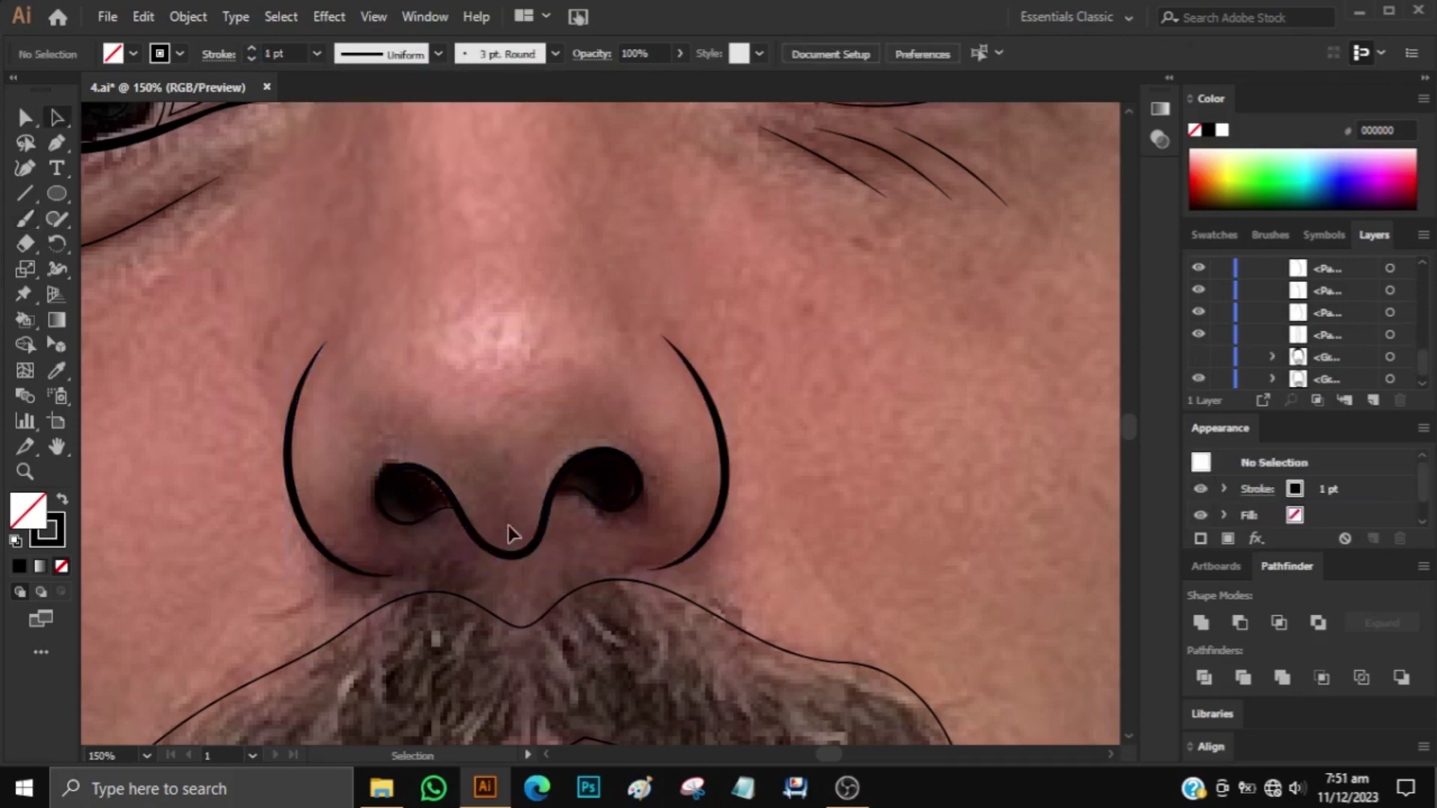
{"action": "left_click", "coordinate": [483, 486]}
{"action": "left_click", "coordinate": [438, 54]}
Pen the right nostril outline and fill it solid black.
{"action": "scroll", "coordinate": [475, 407], "scroll_direction": "up", "scroll_amount": 3}
{"action": "key", "text": "ctrl+shift+a"}
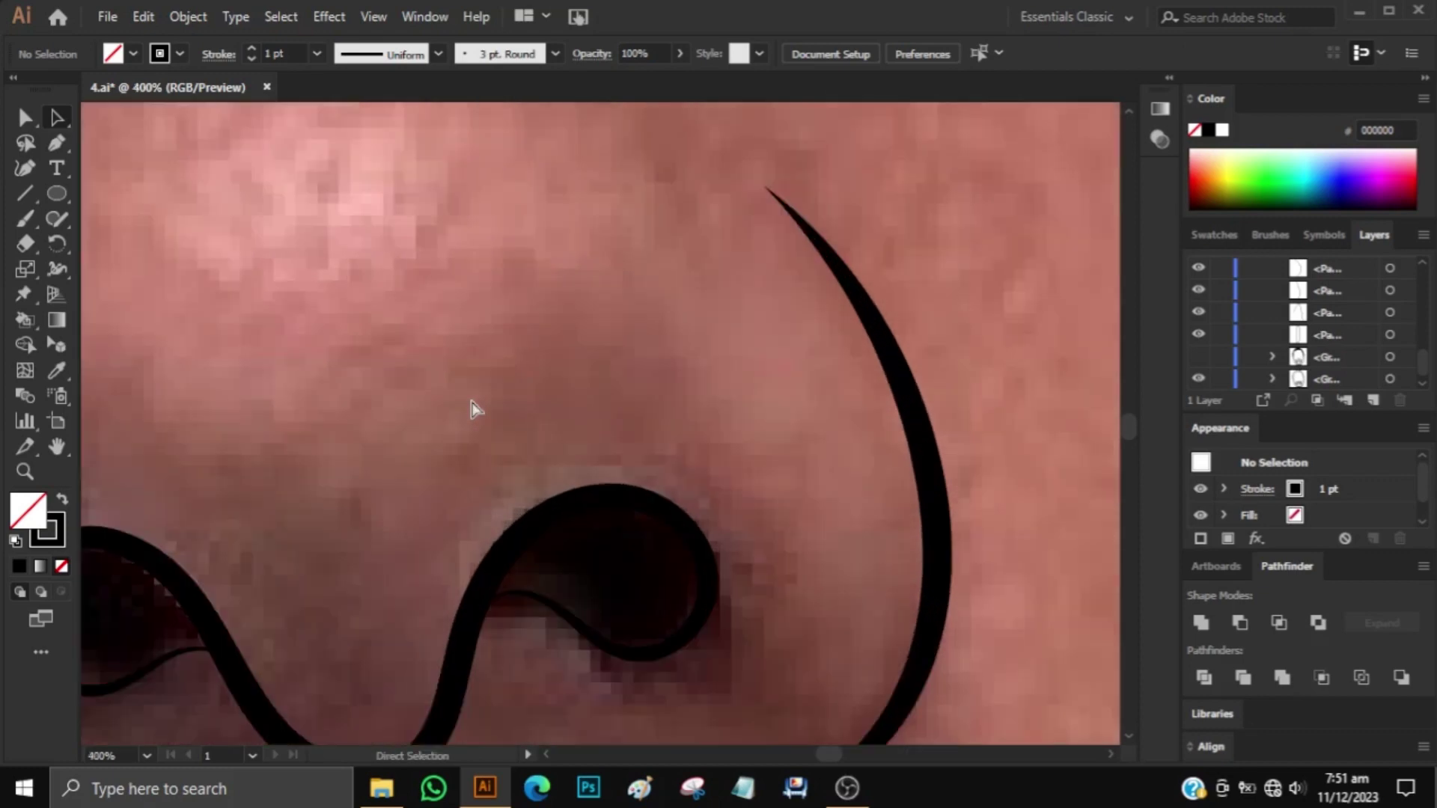
{"action": "key", "text": "p"}
{"action": "left_click", "coordinate": [478, 448]}
{"action": "left_click", "coordinate": [692, 470]}
{"action": "left_click_drag", "start_coordinate": [631, 511], "coordinate": [513, 443]}
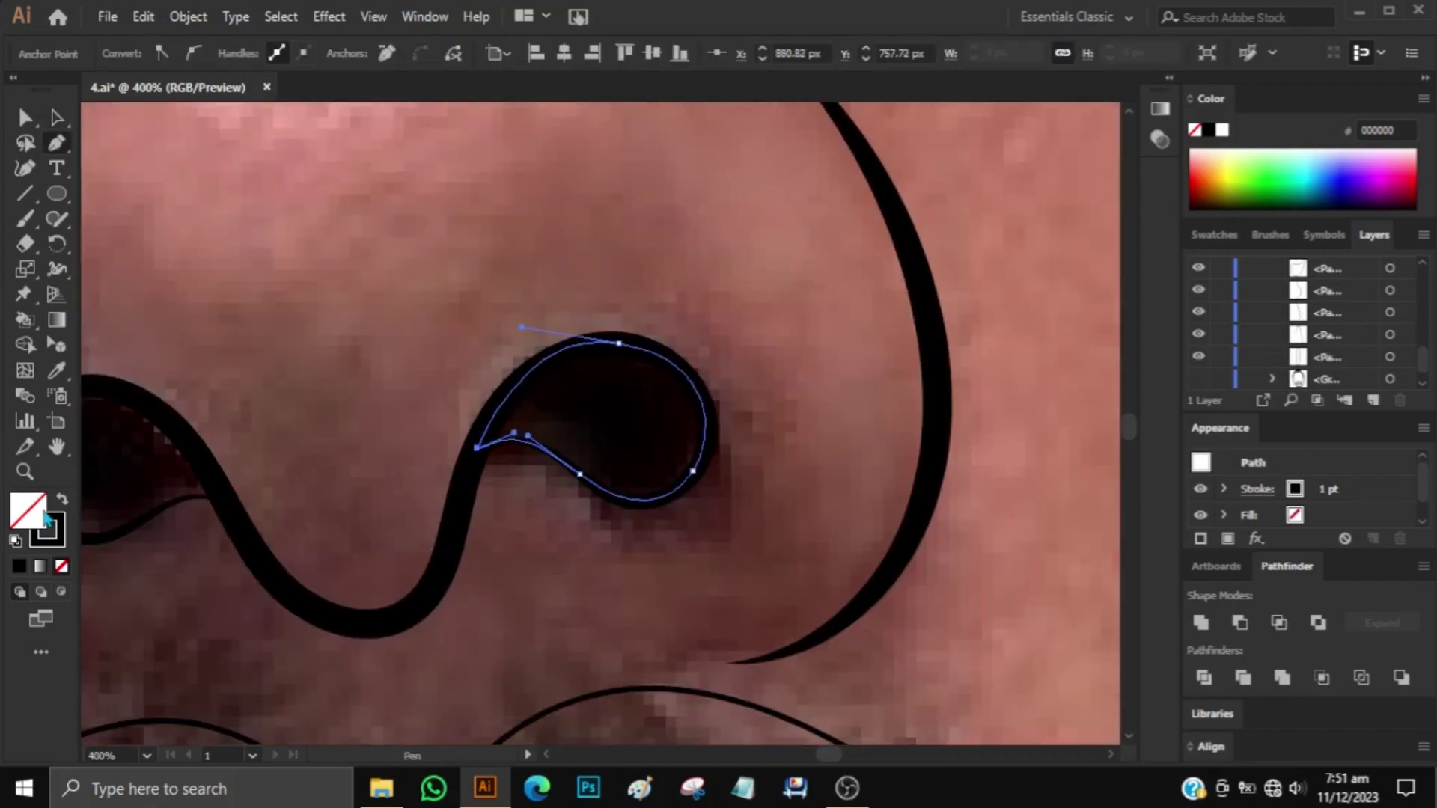
{"action": "scroll", "coordinate": [391, 498], "scroll_direction": "left", "scroll_amount": 3}
{"action": "left_click", "coordinate": [441, 509]}
Pen the curved outline of the left nostril.
{"action": "left_click", "coordinate": [315, 394]}
{"action": "left_click", "coordinate": [227, 476]}
{"action": "left_click_drag", "start_coordinate": [309, 549], "coordinate": [363, 556]}
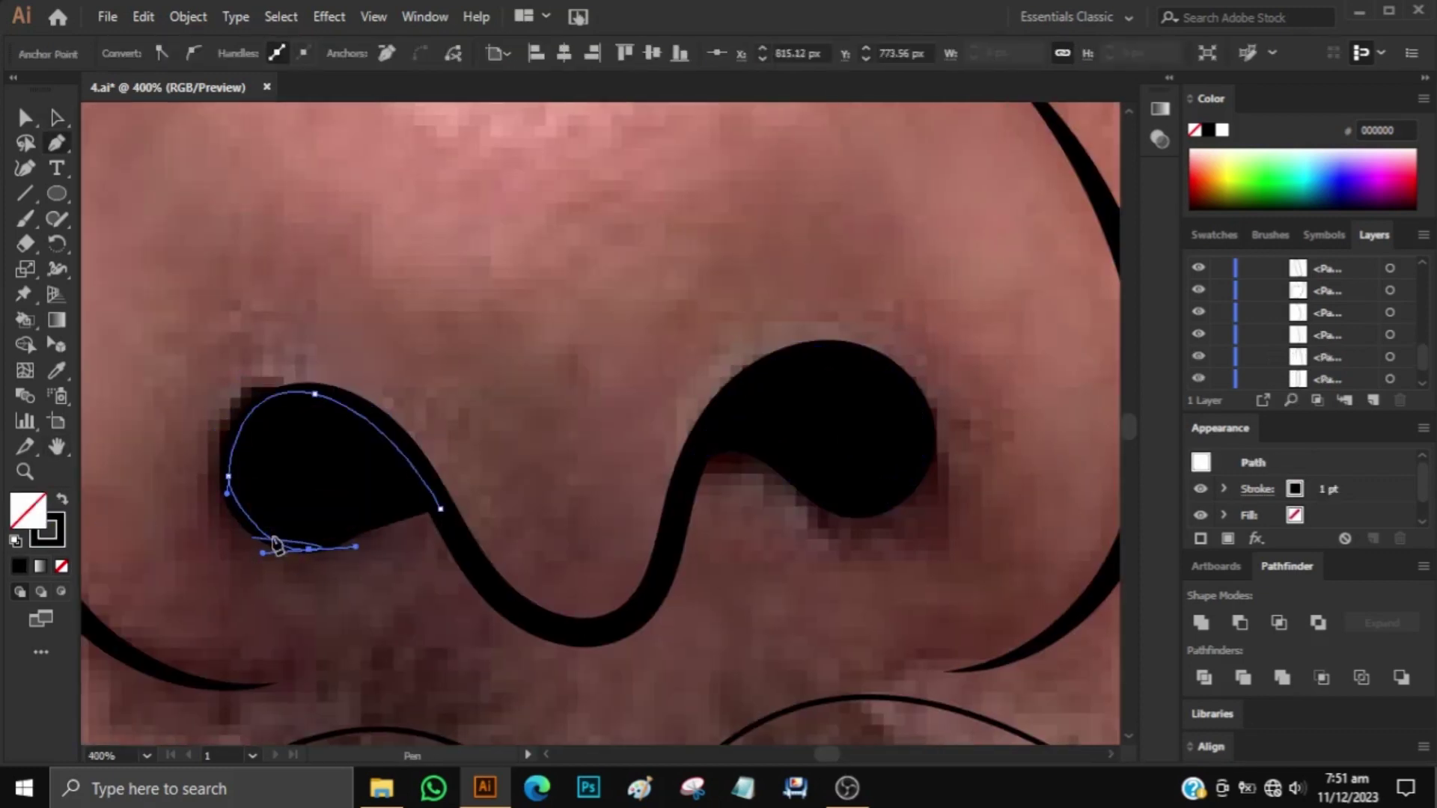
{"action": "left_click_drag", "start_coordinate": [277, 545], "coordinate": [269, 553]}
{"action": "left_click_drag", "start_coordinate": [369, 524], "coordinate": [394, 509]}
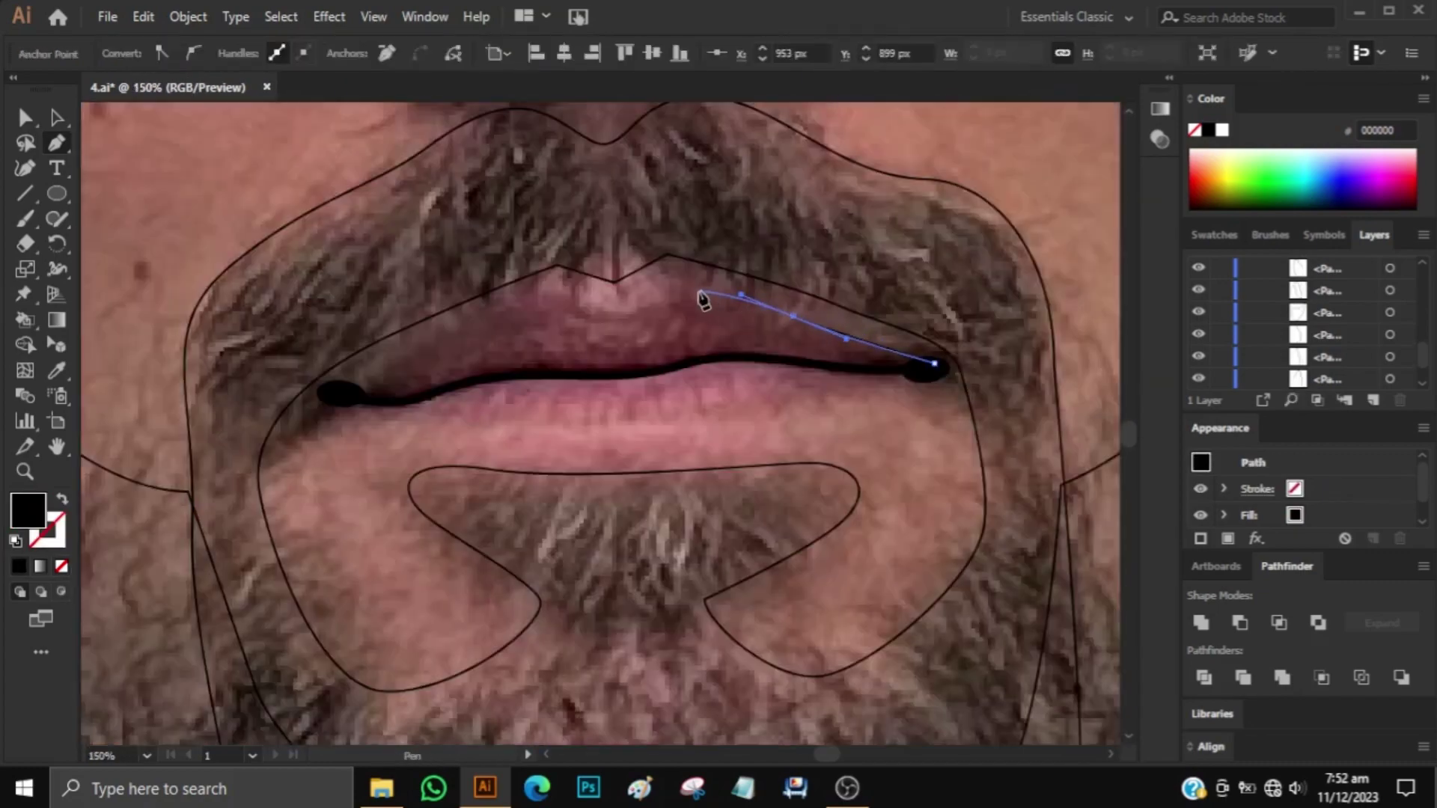
Pen a closed black mouth line across the lip gap, then show the reference photo.
{"action": "left_click", "coordinate": [698, 290]}
{"action": "left_click", "coordinate": [619, 310]}
{"action": "left_click", "coordinate": [552, 294]}
{"action": "left_click", "coordinate": [419, 340]}
{"action": "left_click", "coordinate": [384, 362]}
{"action": "left_click", "coordinate": [330, 392]}
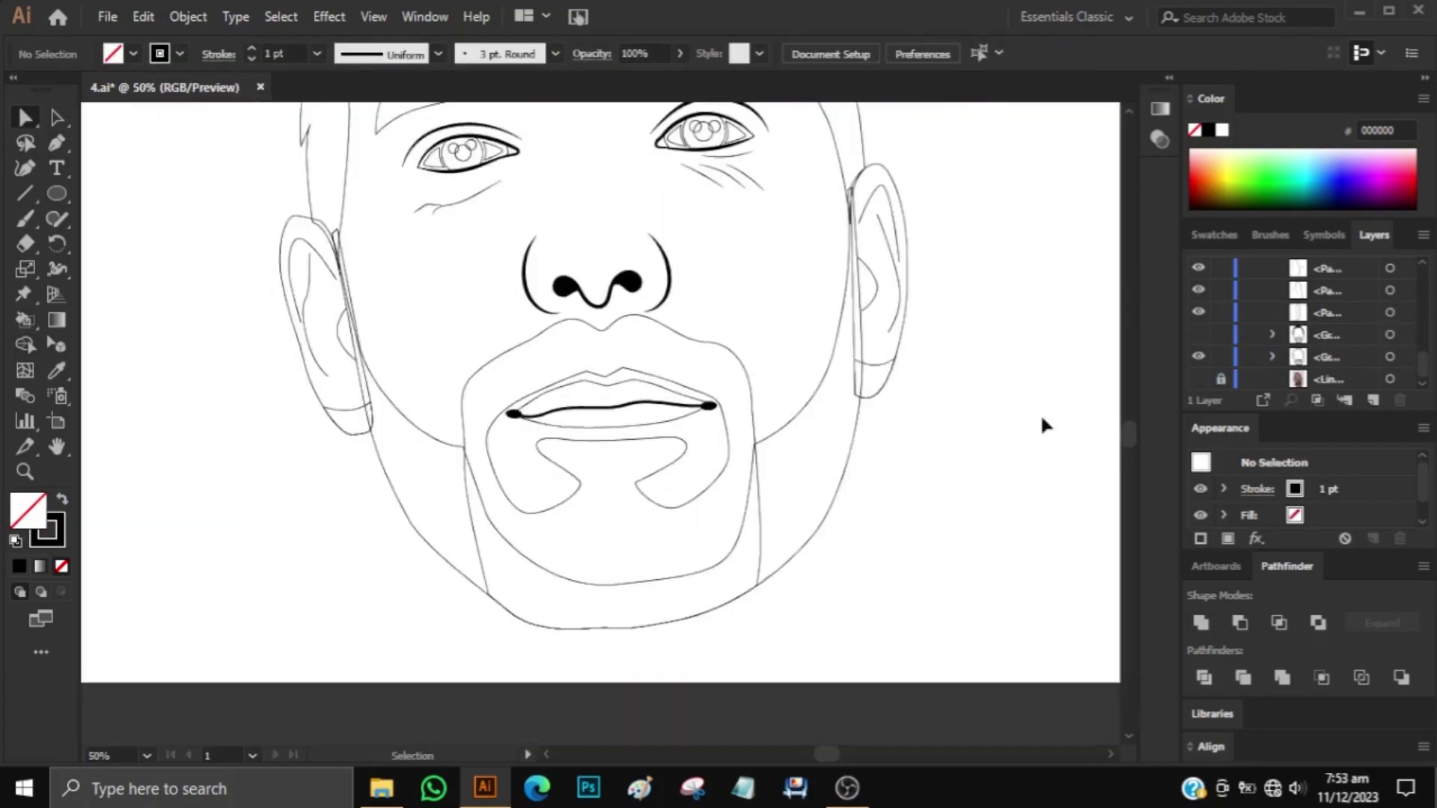
{"action": "left_click", "coordinate": [1199, 378]}
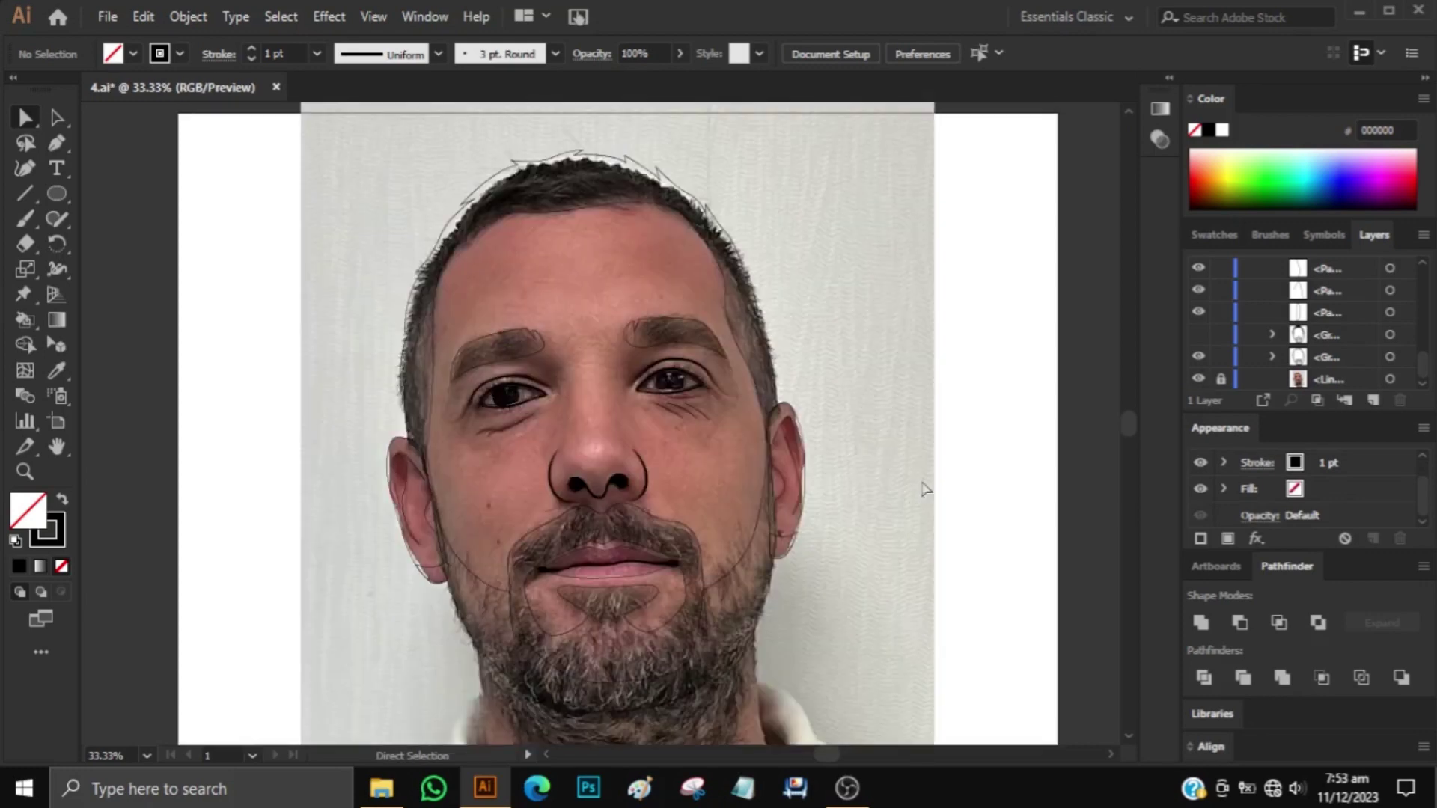
{"action": "scroll", "coordinate": [524, 449], "scroll_direction": "up", "scroll_amount": 3}
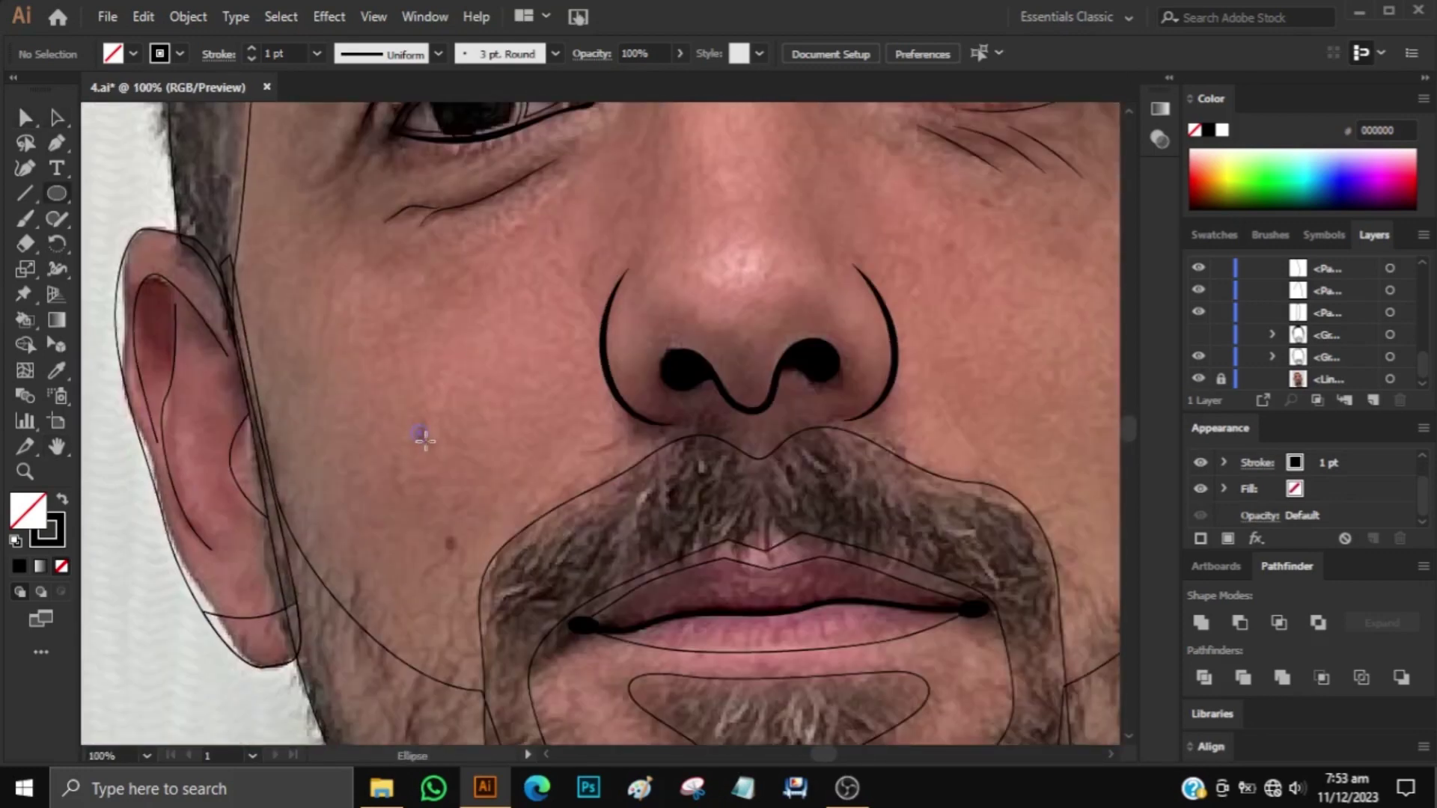
Draw two small mole ovals on the left cheek.
{"action": "scroll", "coordinate": [449, 539], "scroll_direction": "up", "scroll_amount": 4}
{"action": "left_click_drag", "start_coordinate": [573, 391], "coordinate": [614, 461]}
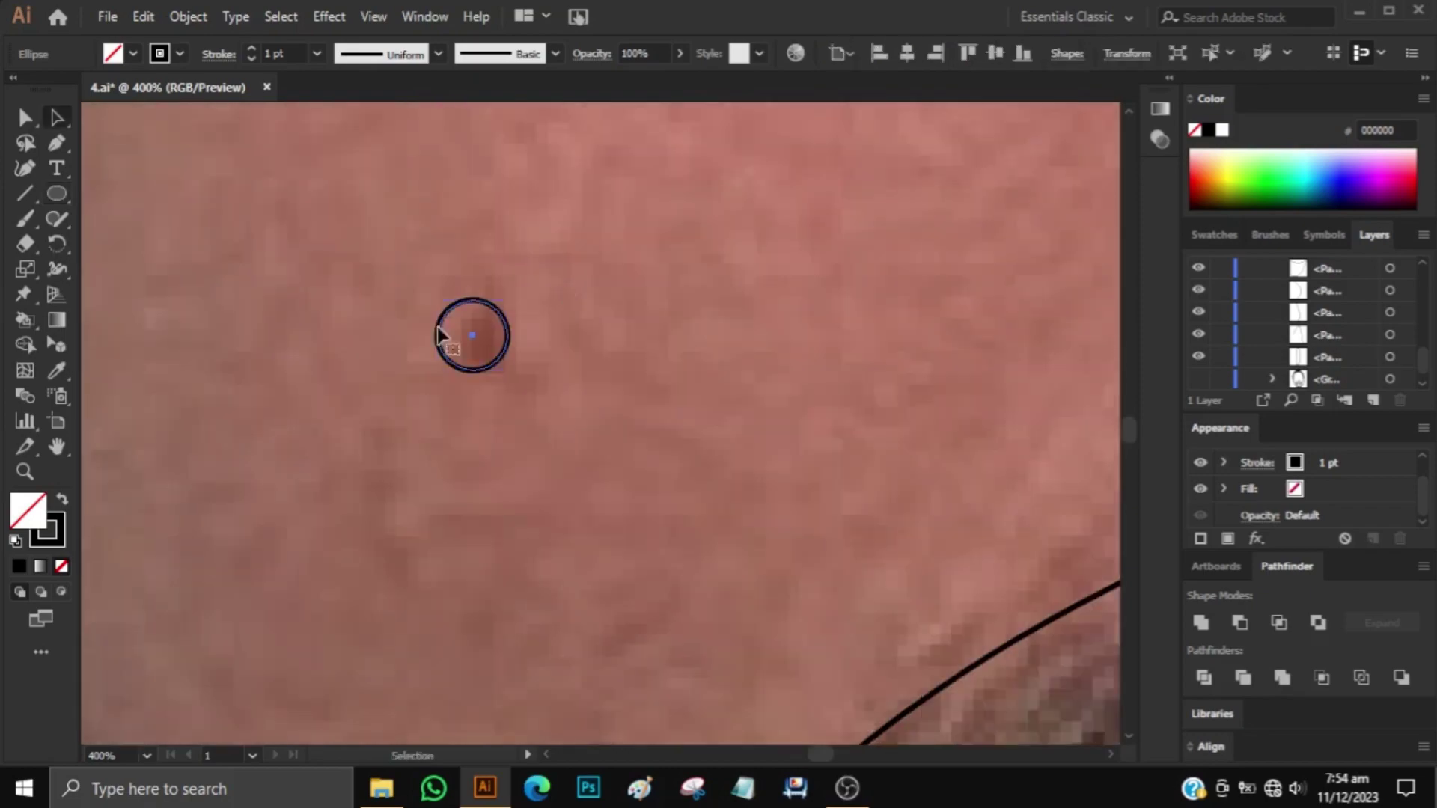
{"action": "left_click_drag", "start_coordinate": [469, 334], "coordinate": [488, 334]}
{"action": "key", "text": "v"}
{"action": "key", "text": "ctrl+0"}
Hide the line drawing, show the photo, and open the Best Portraits folder in File Explorer.
{"action": "scroll", "coordinate": [969, 374], "scroll_direction": "up", "scroll_amount": 2}
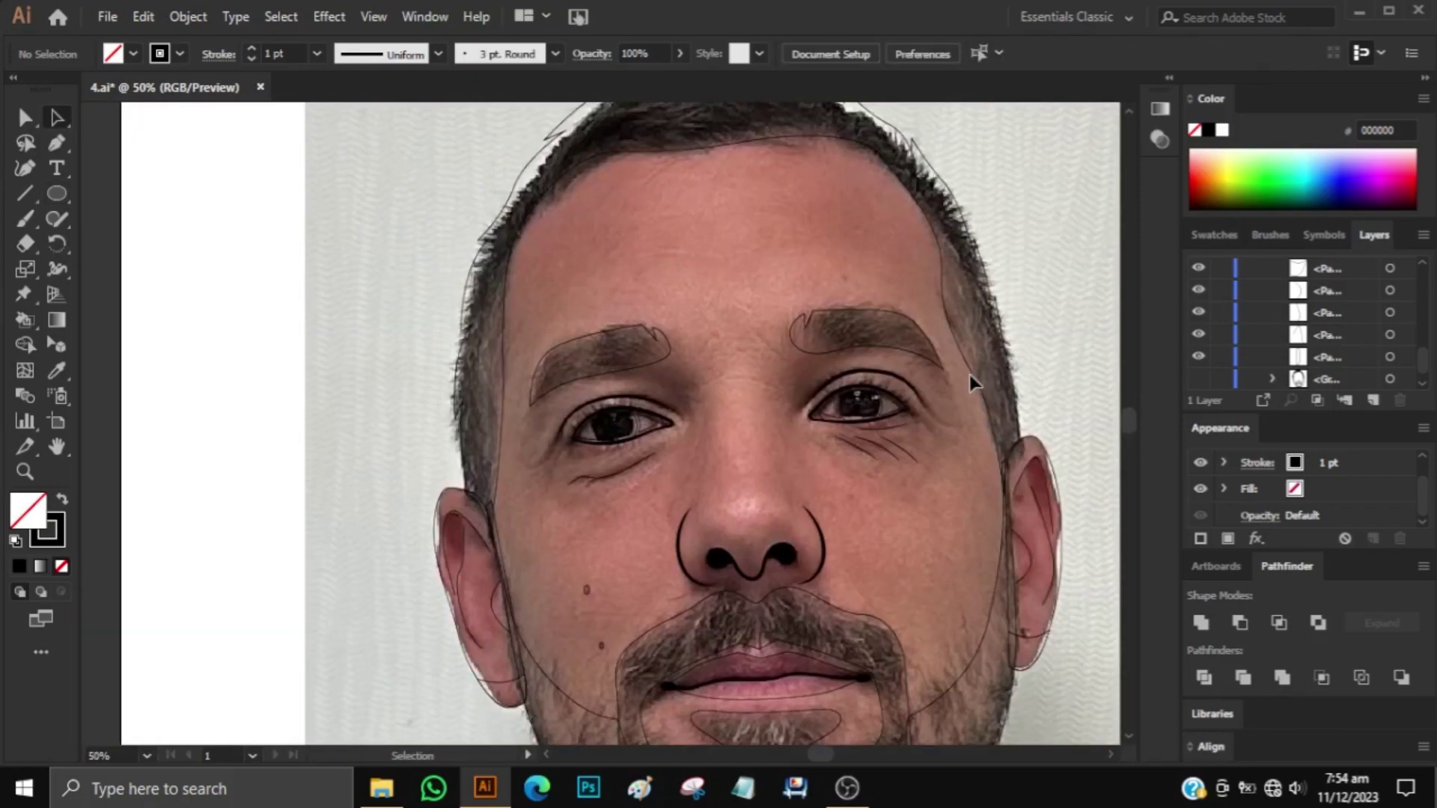
{"action": "scroll", "coordinate": [969, 374], "scroll_direction": "down", "scroll_amount": 2}
{"action": "scroll", "coordinate": [933, 506], "scroll_direction": "up", "scroll_amount": 1}
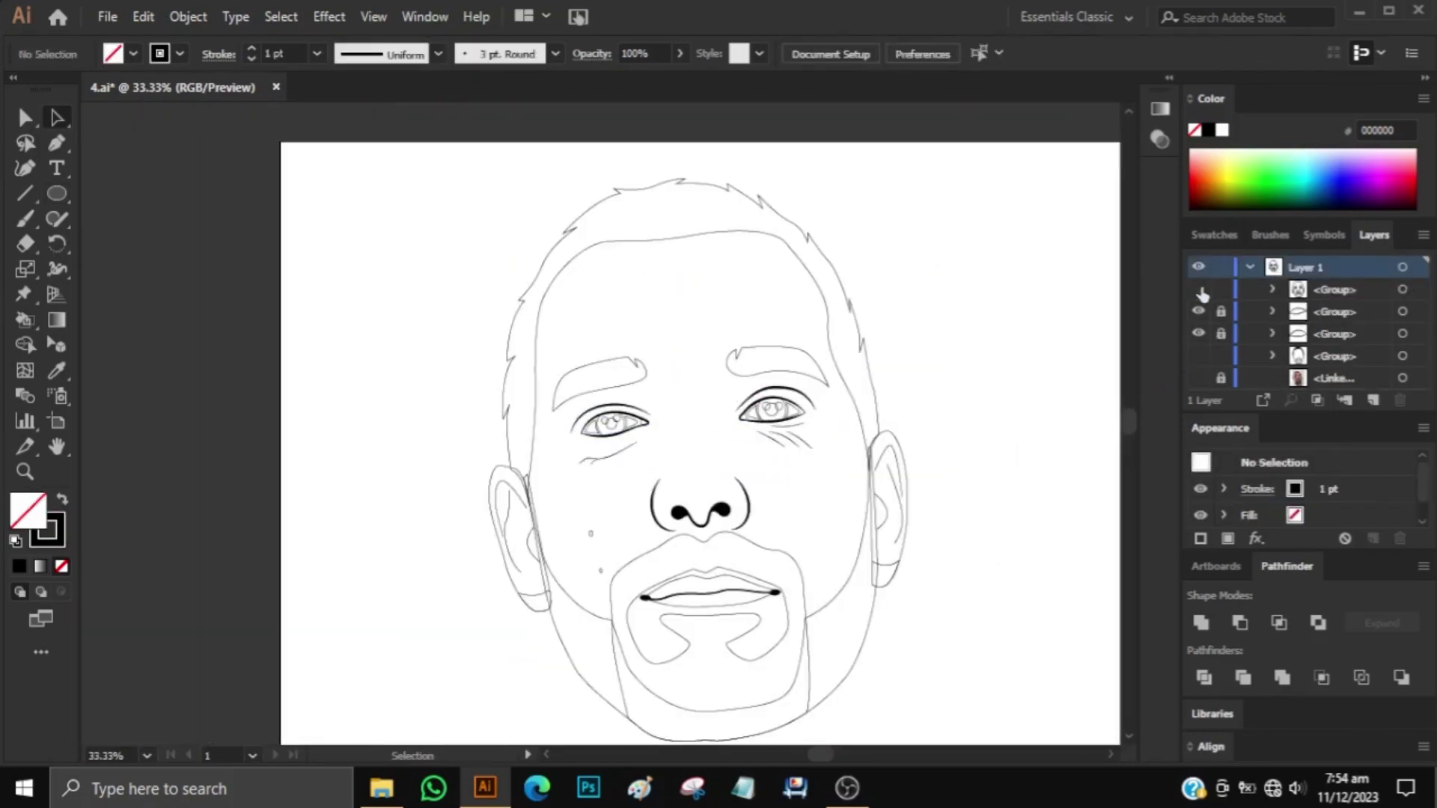
{"action": "left_click", "coordinate": [1200, 289]}
{"action": "left_click", "coordinate": [1199, 378]}
{"action": "scroll", "coordinate": [841, 489], "scroll_direction": "down", "scroll_amount": 1}
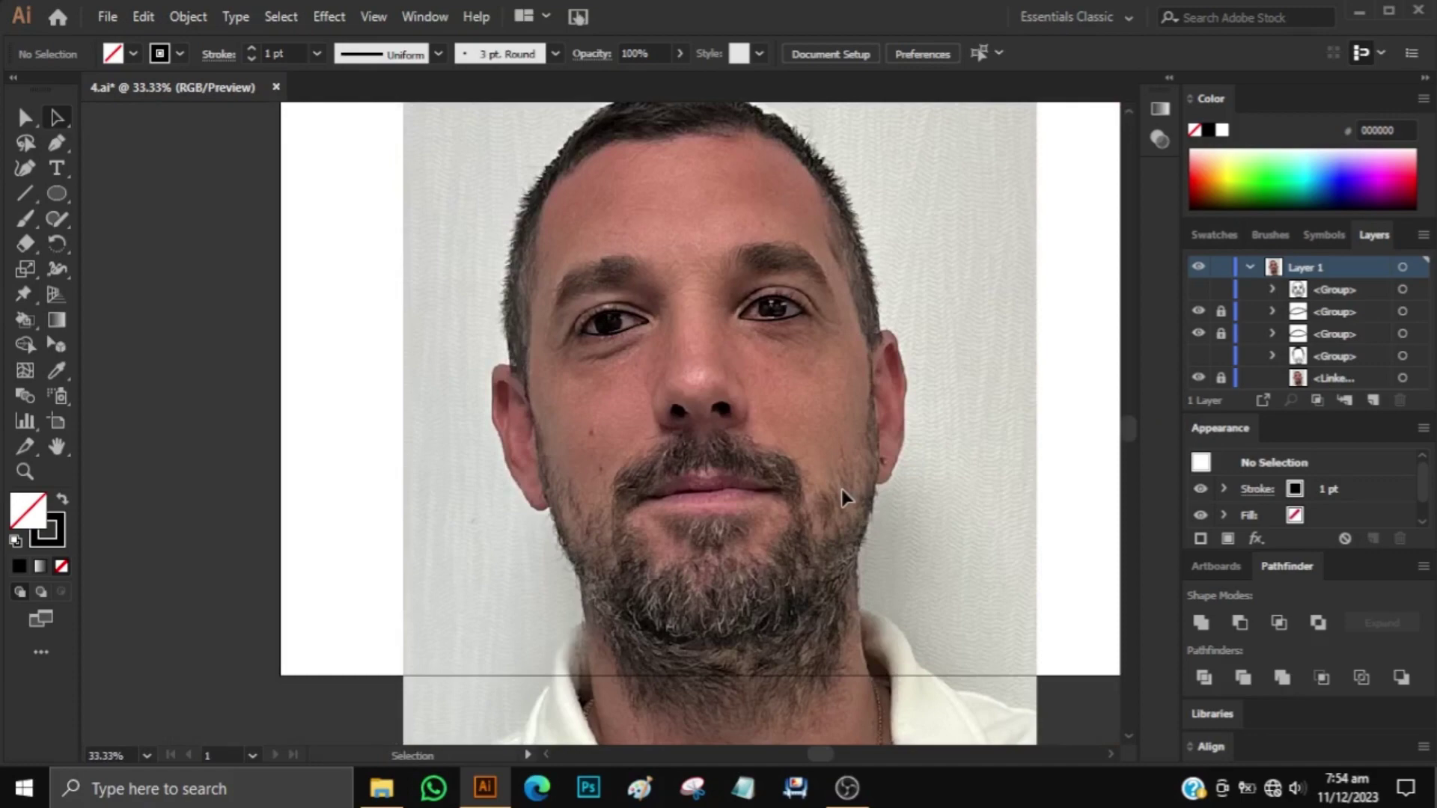
{"action": "key", "text": "alt+Tab"}
{"action": "left_click", "coordinate": [90, 197]}
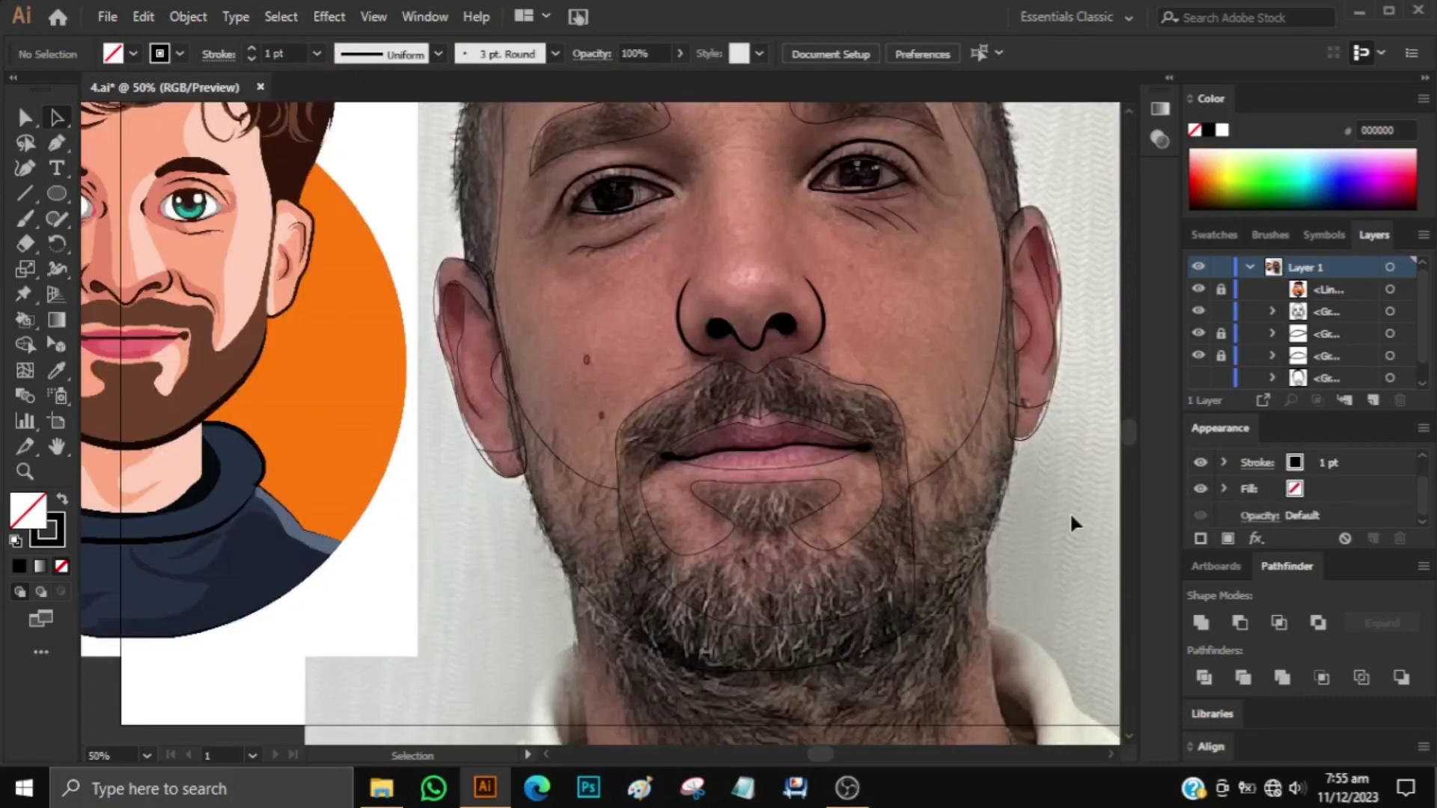
Move the head outline's hairline anchors so the top of the head follows the hair edge.
{"action": "scroll", "coordinate": [1075, 524], "scroll_direction": "up", "scroll_amount": 5}
{"action": "left_click", "coordinate": [464, 402]}
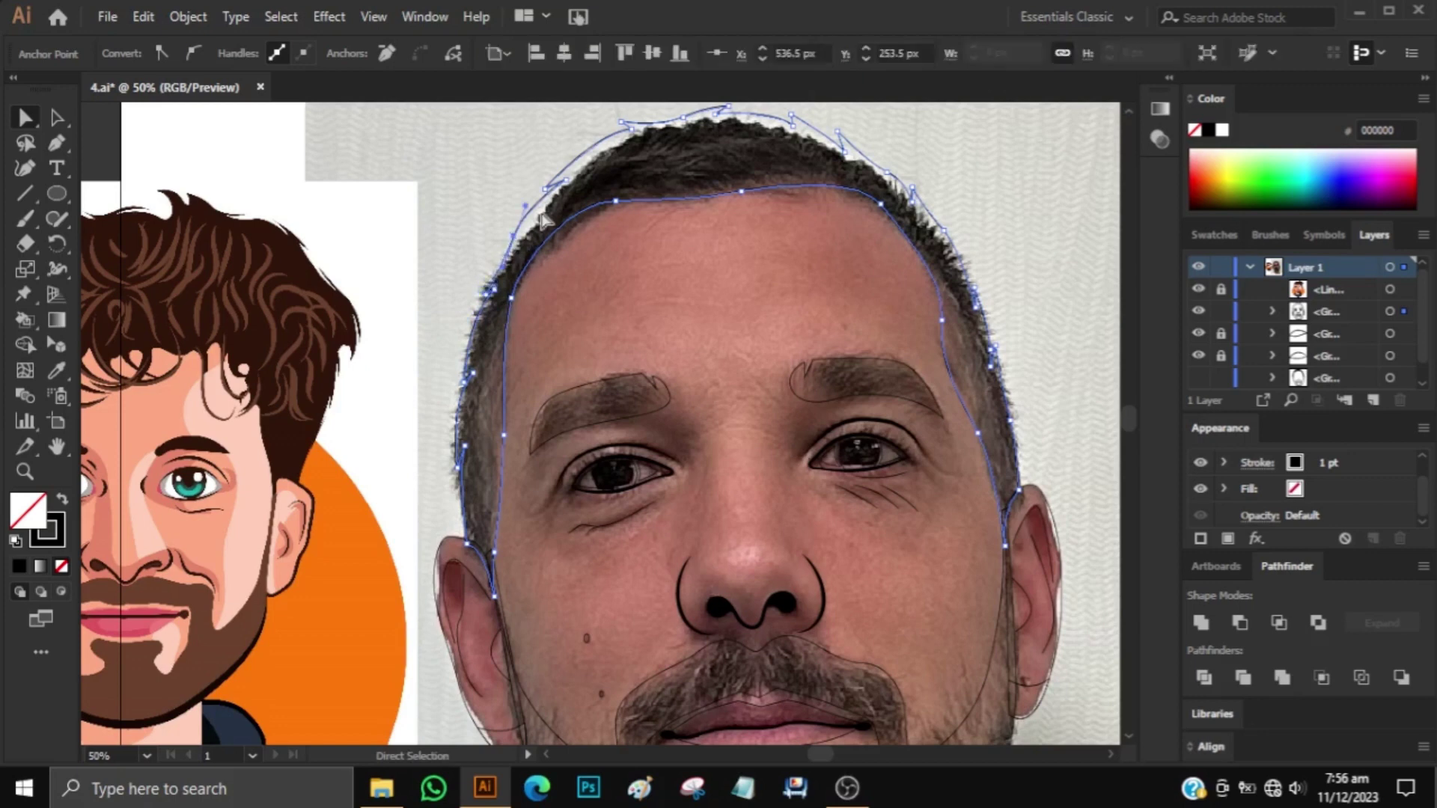
{"action": "left_click", "coordinate": [513, 240]}
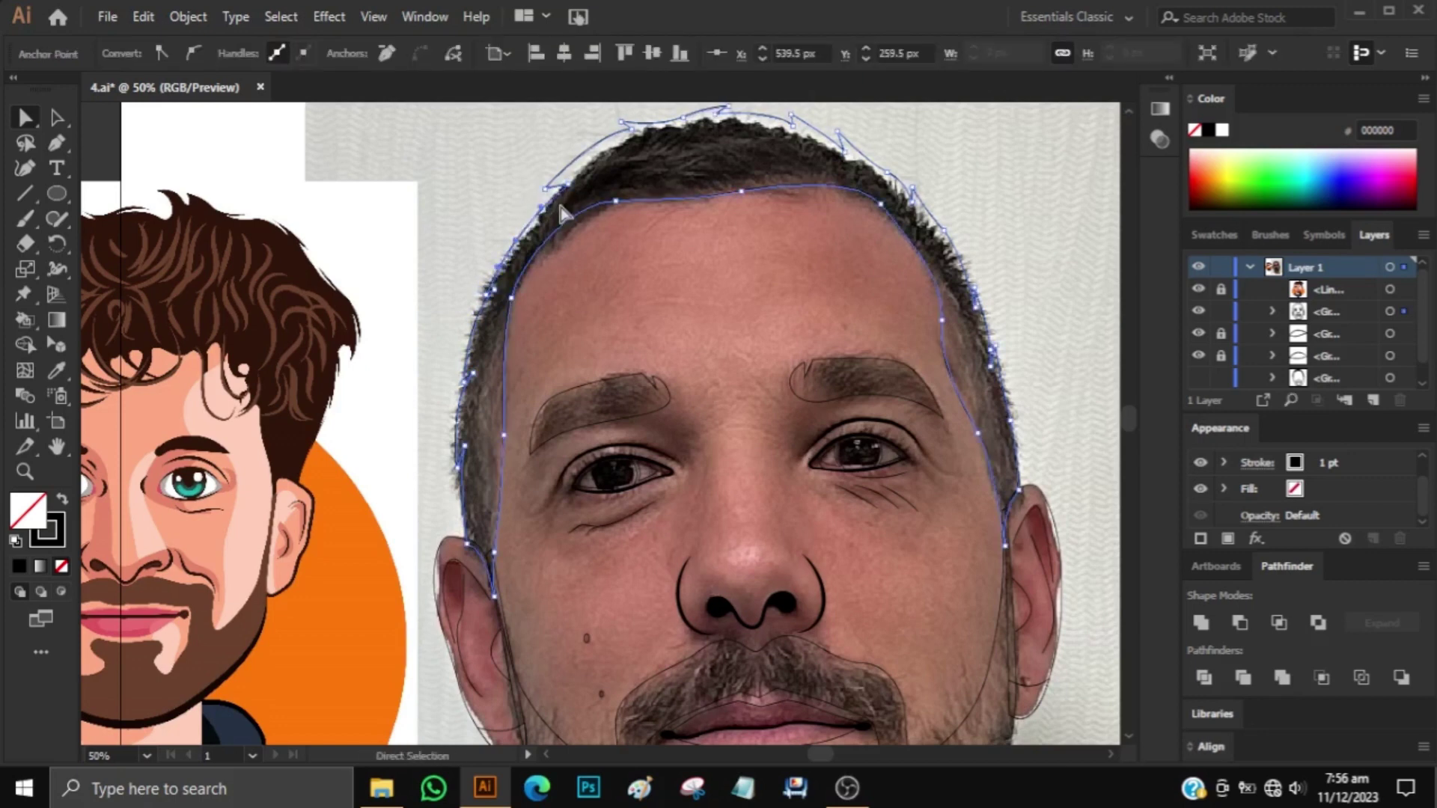
{"action": "left_click", "coordinate": [643, 128]}
{"action": "scroll", "coordinate": [687, 146], "scroll_direction": "up", "scroll_amount": 1}
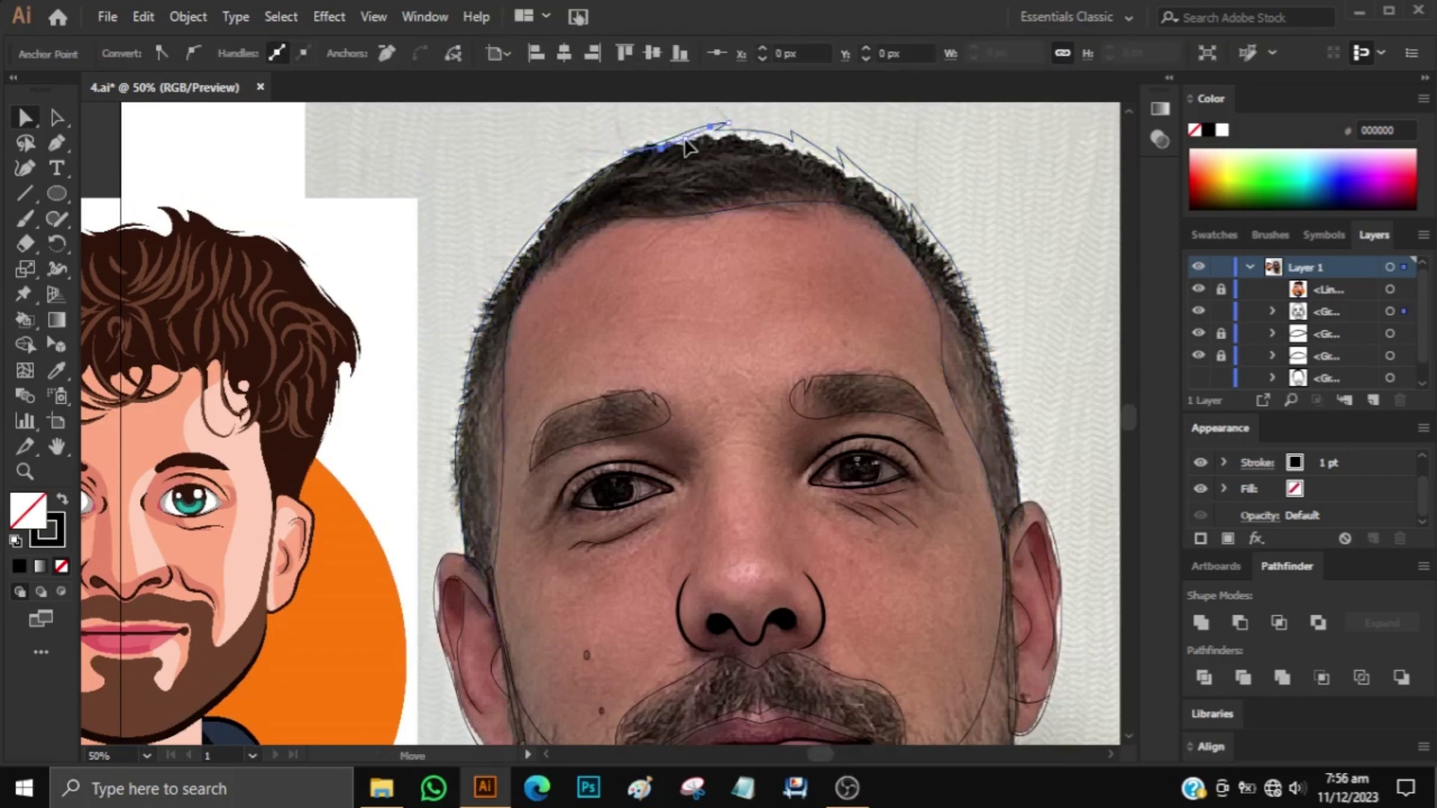
{"action": "left_click", "coordinate": [687, 146]}
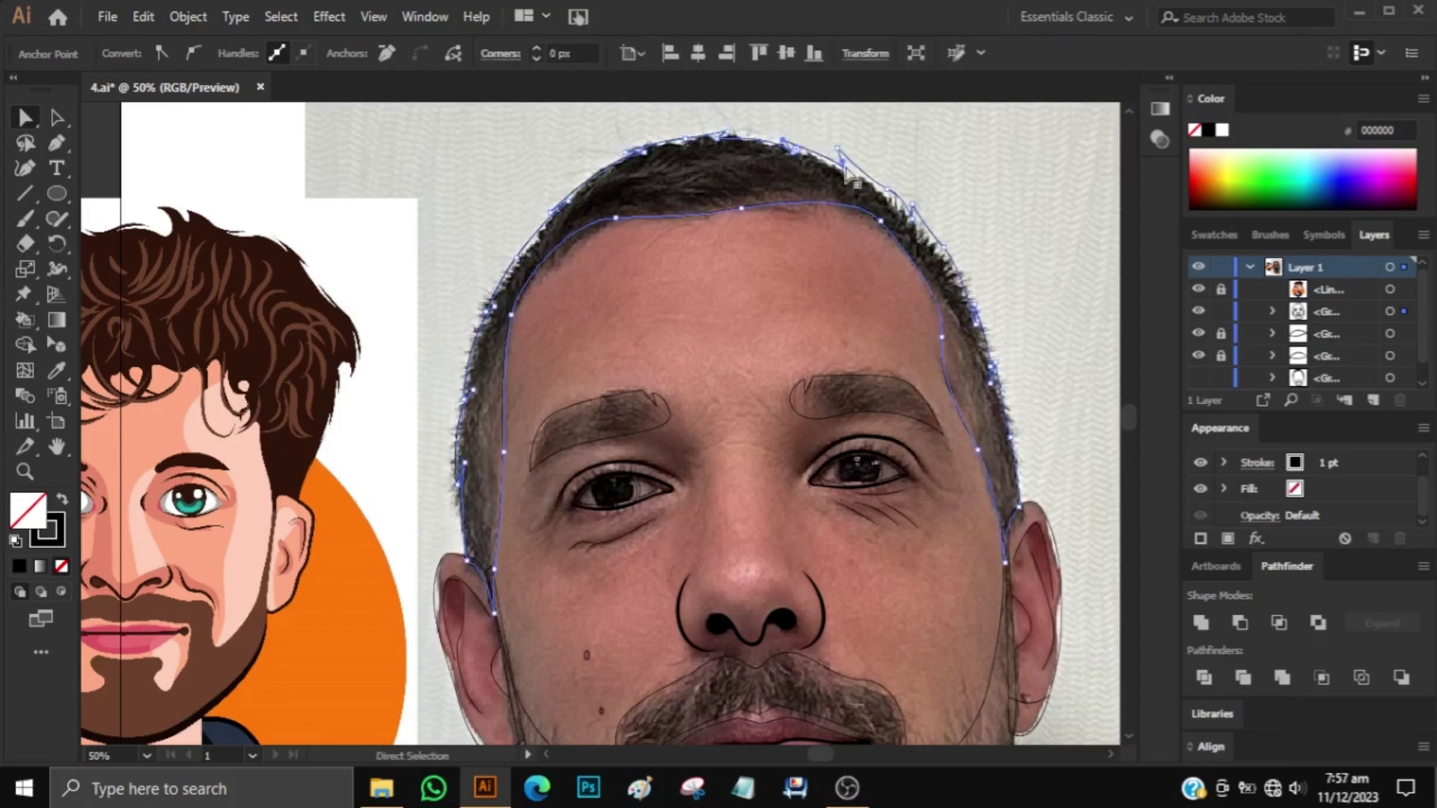
{"action": "left_click_drag", "start_coordinate": [840, 159], "coordinate": [912, 228]}
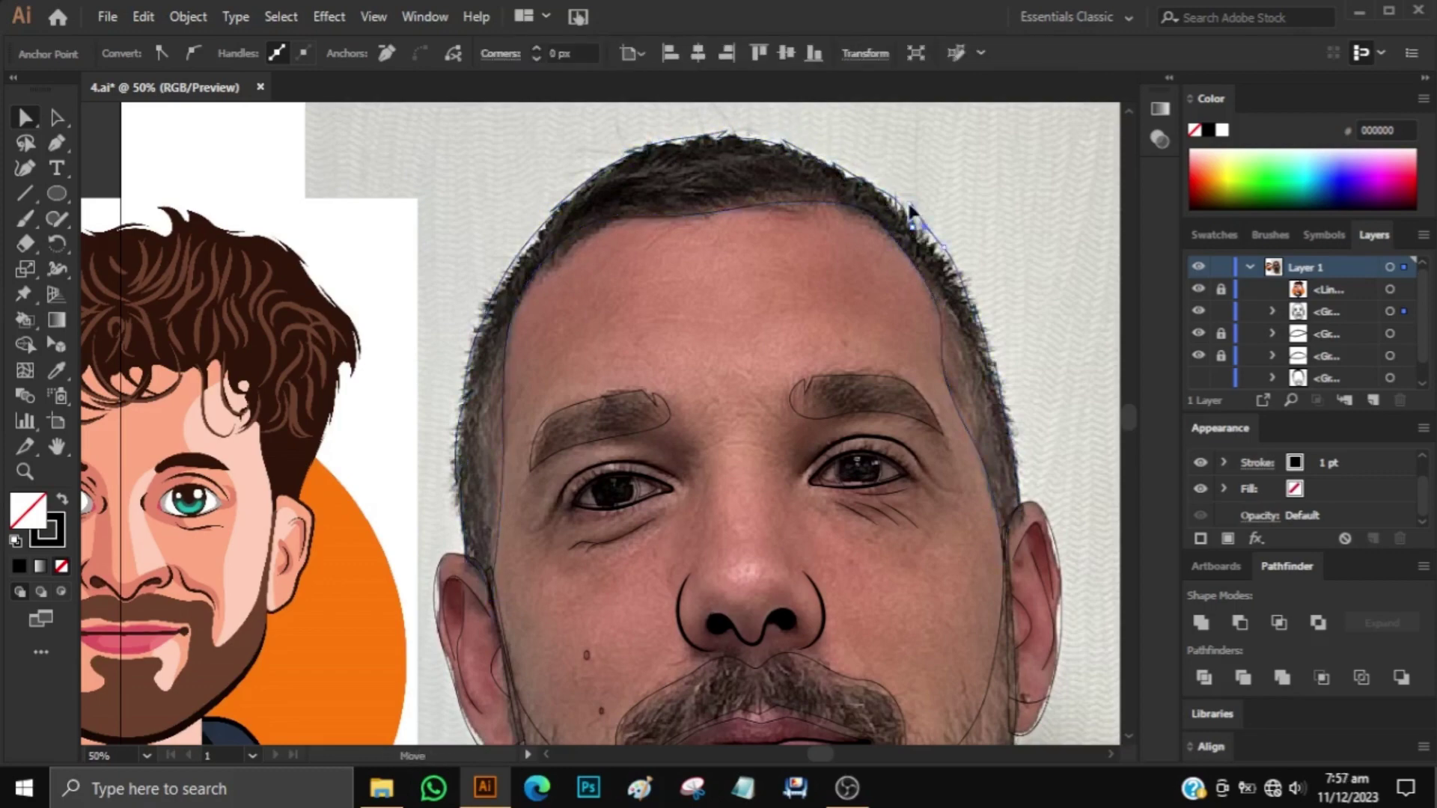
Zoom out and hide the reference photo to check the line drawing.
{"action": "left_click", "coordinate": [1013, 334]}
{"action": "key", "text": "ctrl+minus"}
{"action": "left_click", "coordinate": [1200, 379]}
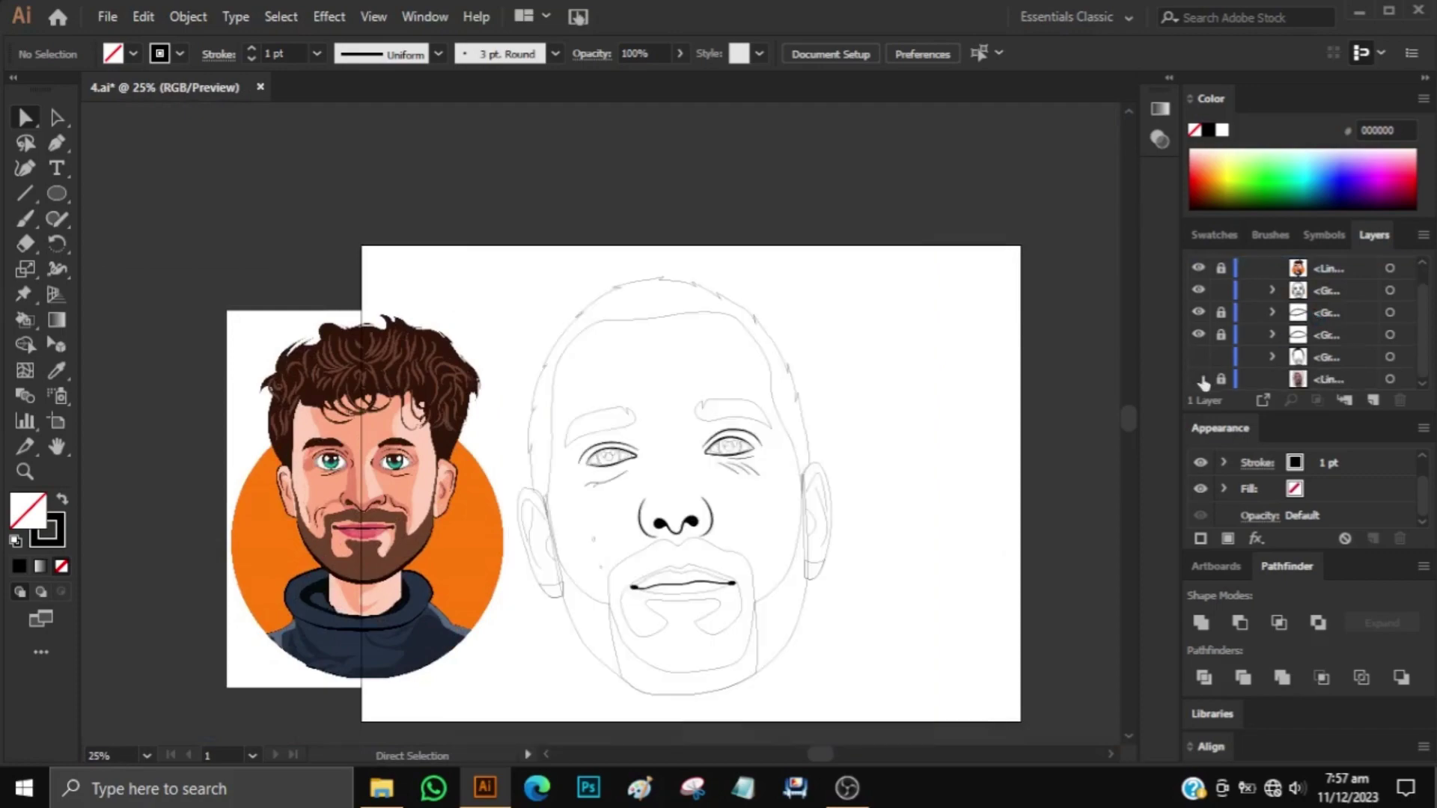
Show the reference photo again and apply a gradient fill to the hair shape.
{"action": "left_click", "coordinate": [819, 419]}
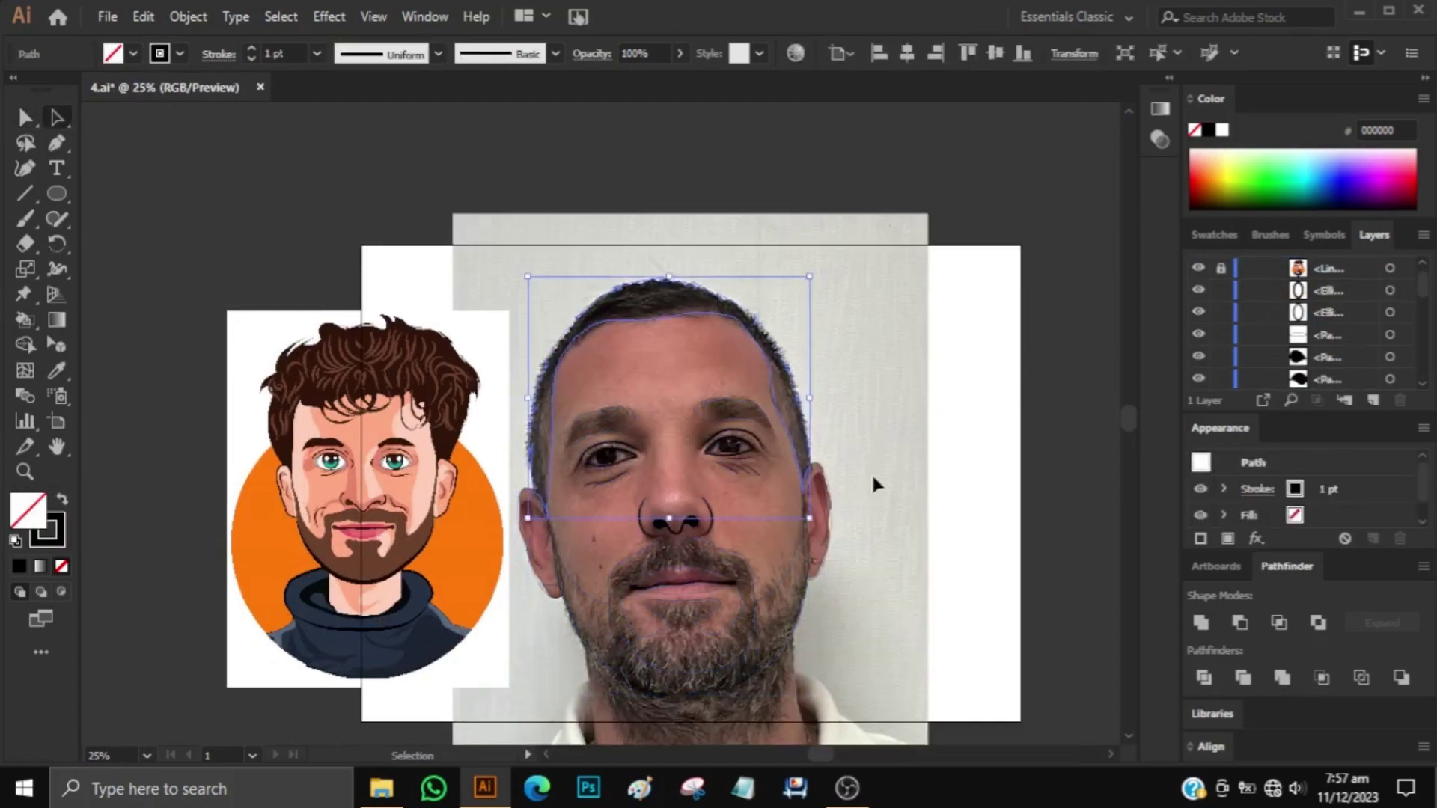
{"action": "key", "text": "ctrl+plus"}
{"action": "left_click", "coordinate": [1014, 485]}
{"action": "left_click", "coordinate": [1160, 109]}
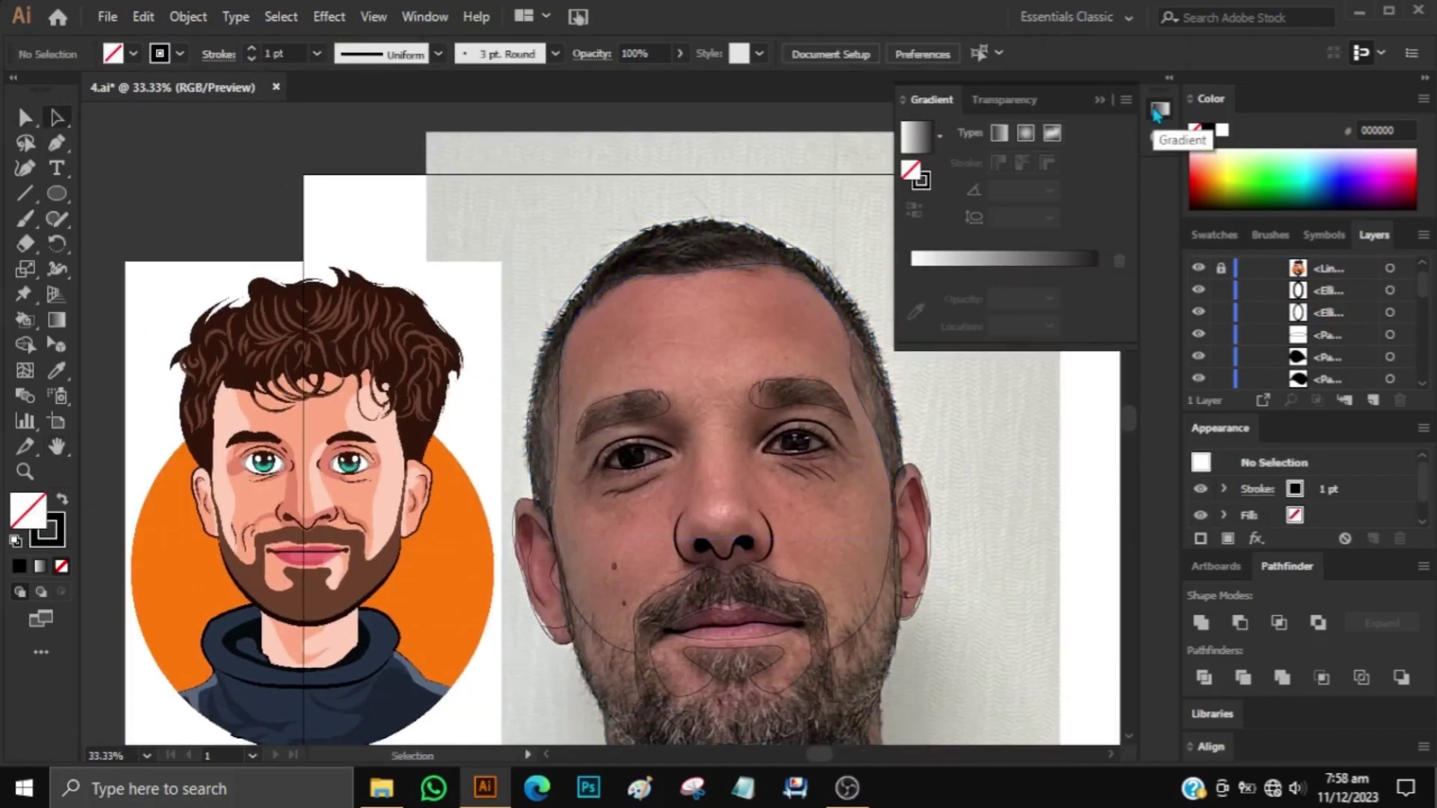
{"action": "left_click", "coordinate": [648, 302]}
{"action": "left_click", "coordinate": [996, 301]}
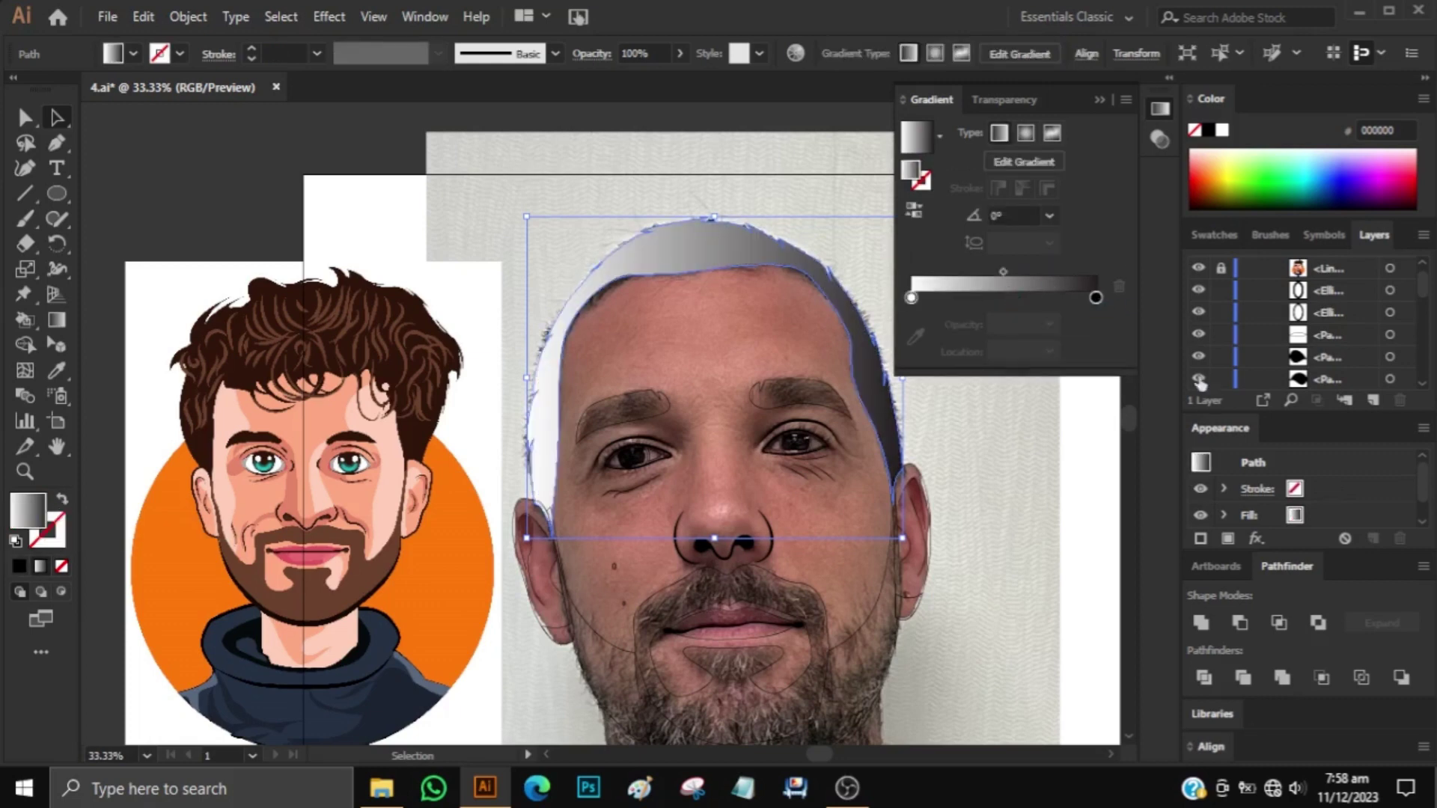
Make the gradient's light end black and angle the hair gradient down toward the forehead.
{"action": "double_click", "coordinate": [911, 297]}
{"action": "left_click", "coordinate": [892, 338]}
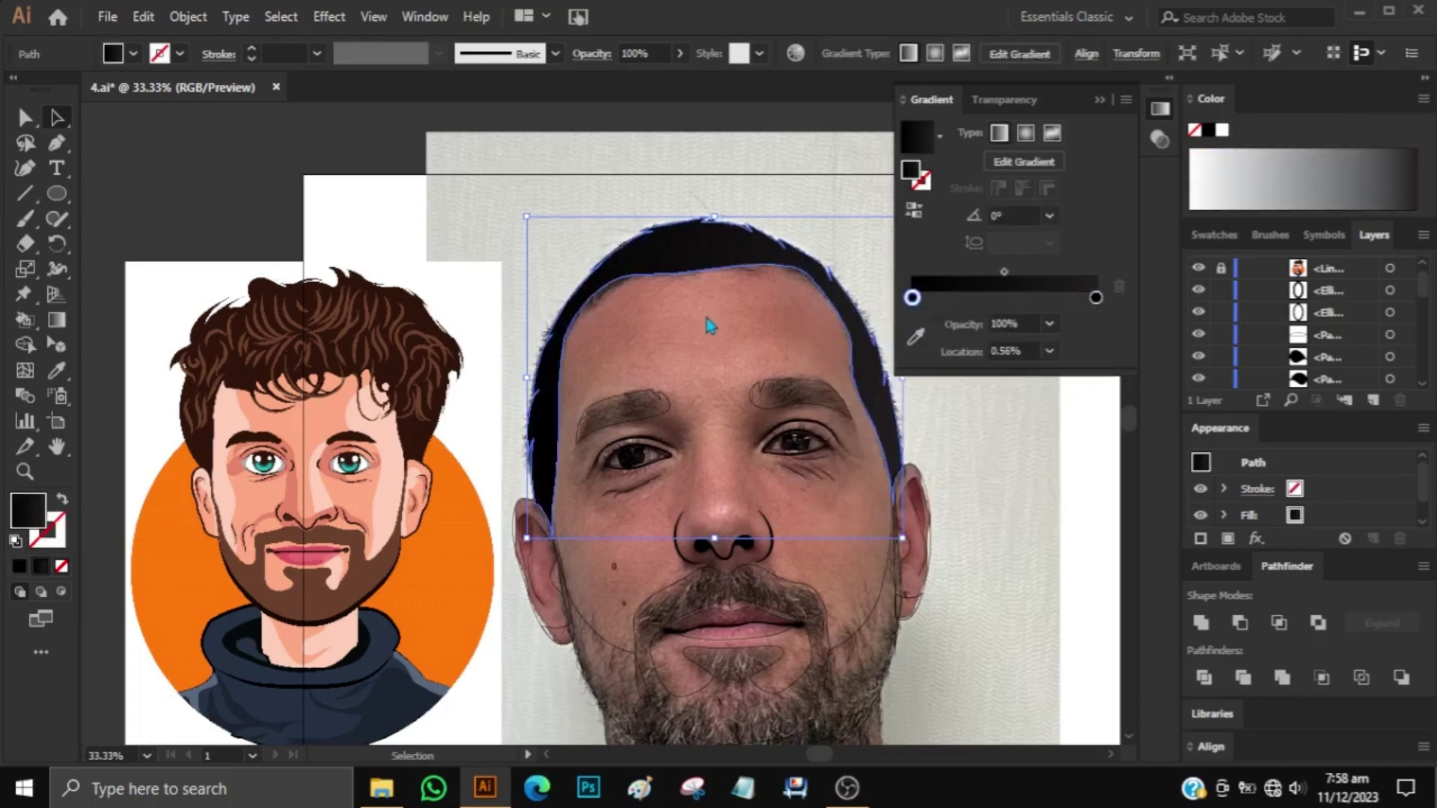
{"action": "key", "text": "g"}
{"action": "left_click_drag", "start_coordinate": [713, 278], "coordinate": [737, 420]}
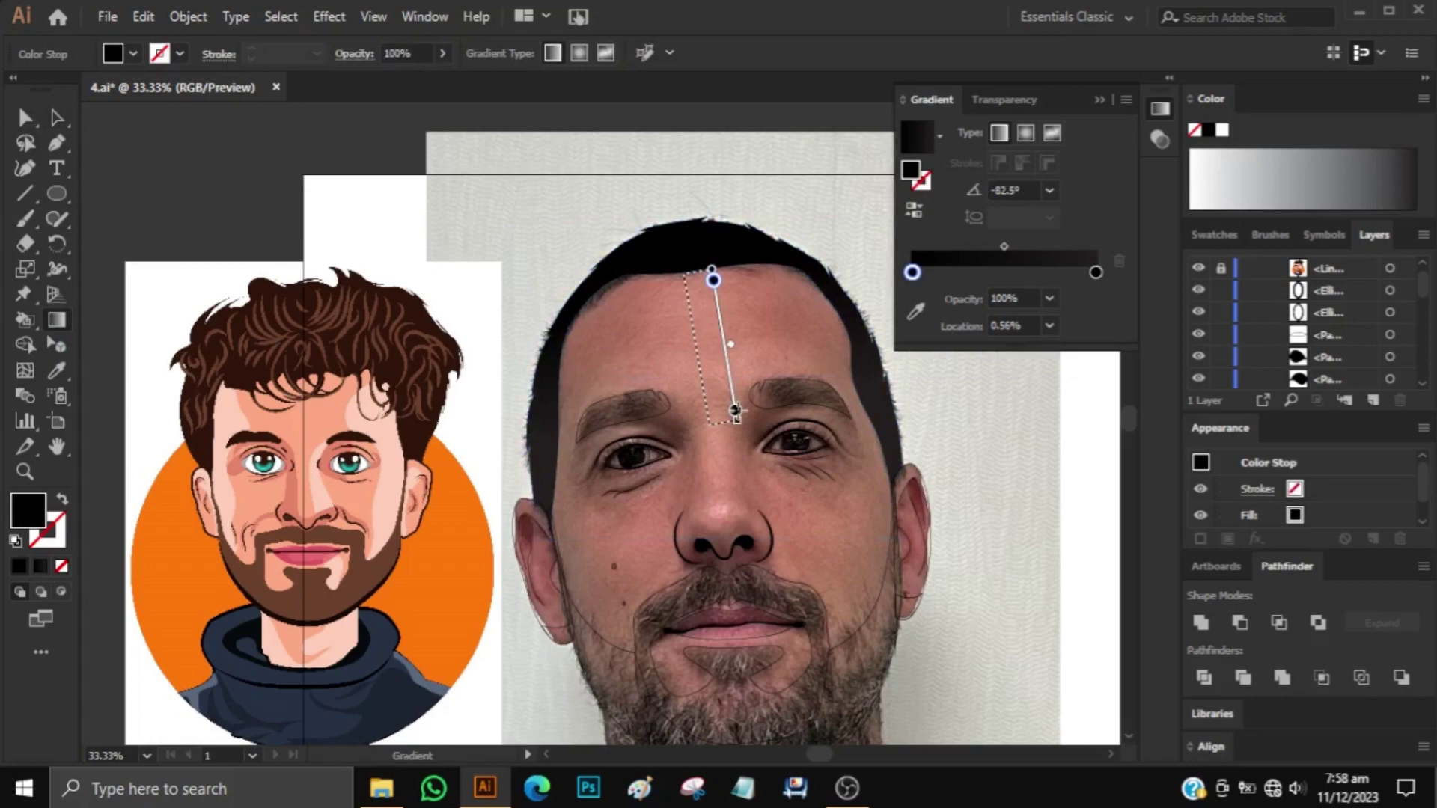
{"action": "scroll", "coordinate": [1088, 361], "scroll_direction": "down", "scroll_amount": 3}
{"action": "left_click", "coordinate": [823, 452]}
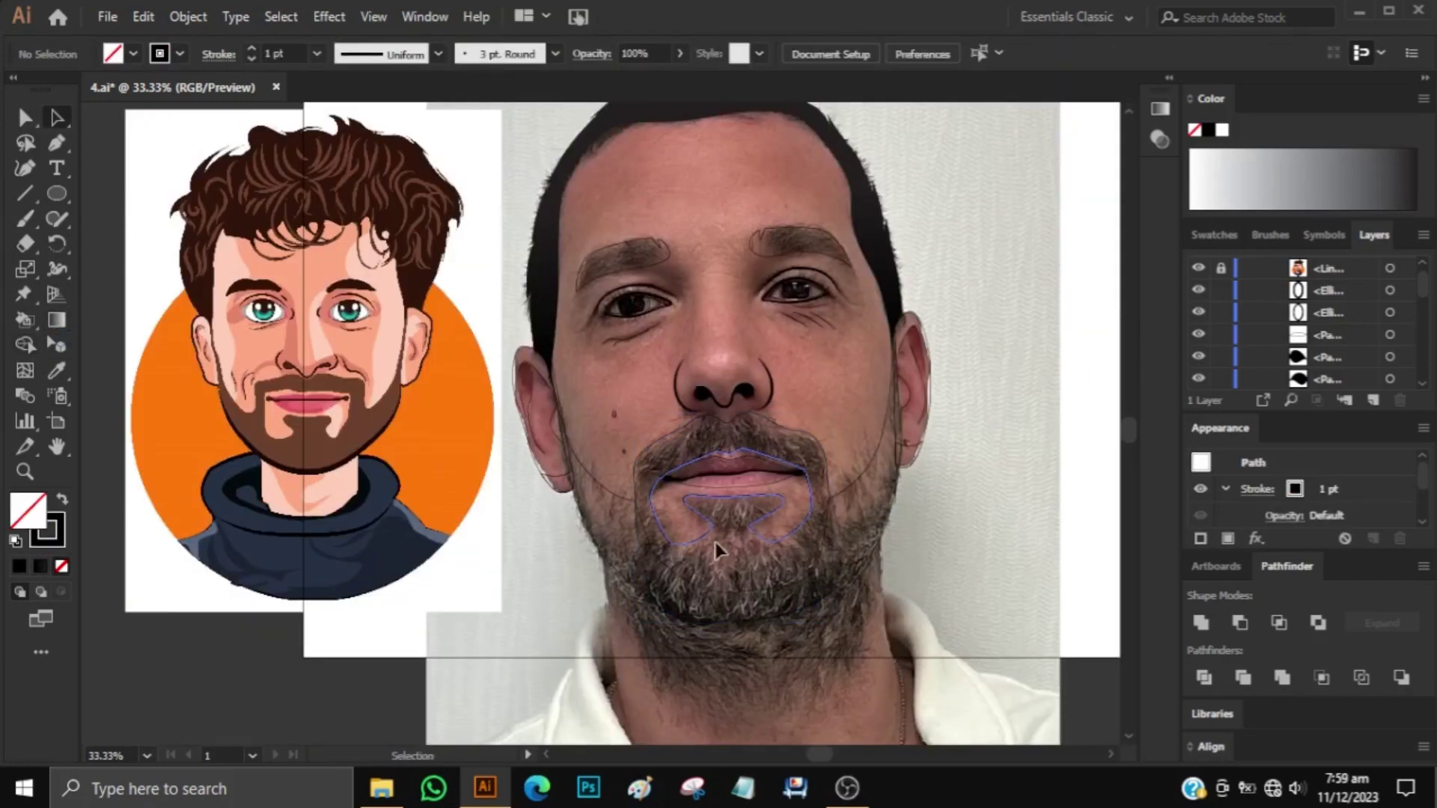
Combine the beard shapes into a black compound path with no outline and a downward goatee gradient.
{"action": "left_click", "coordinate": [825, 459]}
{"action": "key", "text": "ctrl+8"}
{"action": "left_click", "coordinate": [831, 488]}
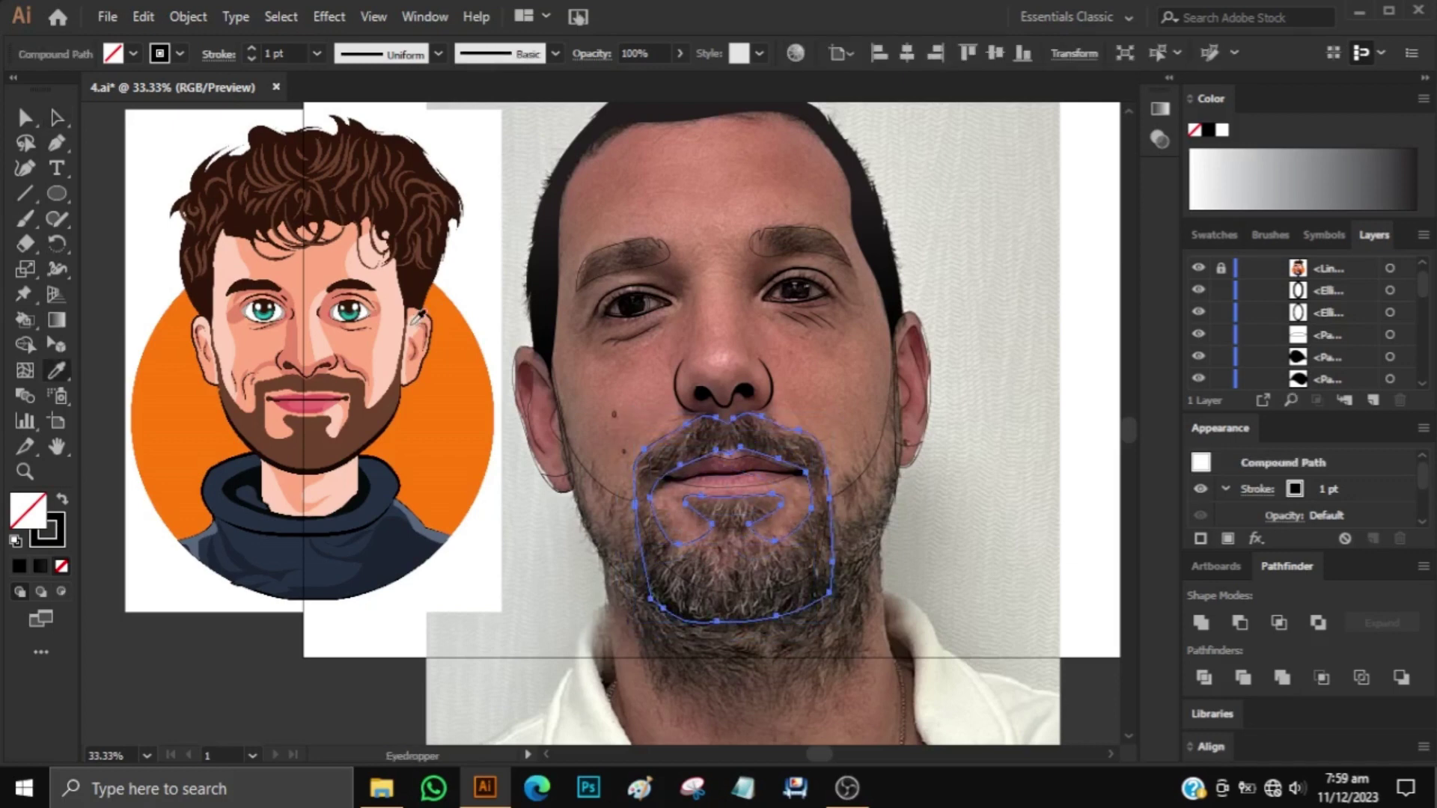
{"action": "key", "text": "shift+x"}
{"action": "key", "text": "i"}
{"action": "key", "text": "g"}
{"action": "left_click_drag", "start_coordinate": [731, 465], "coordinate": [741, 610]}
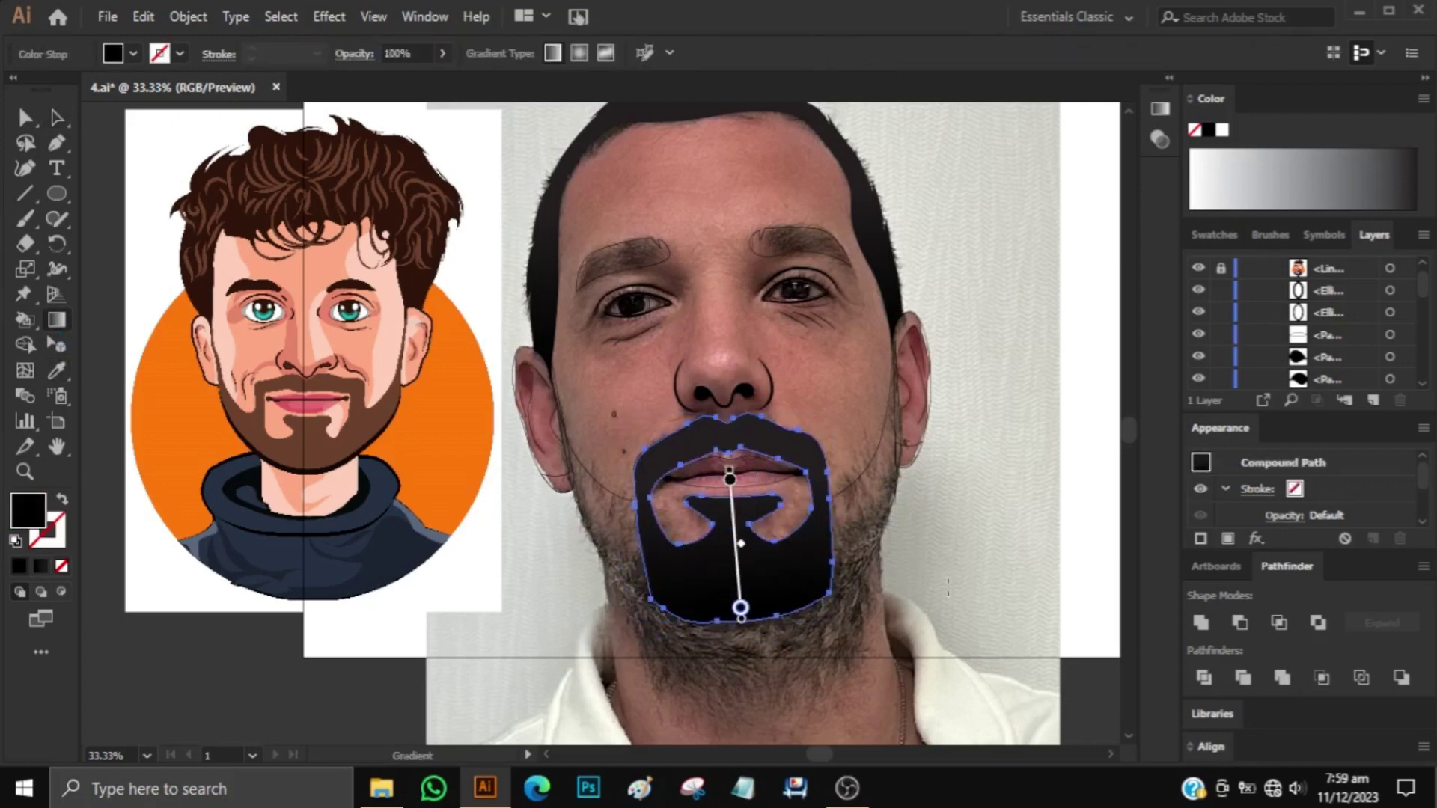
Run a dark gradient down the outer beard so its sides fade.
{"action": "left_click", "coordinate": [851, 488]}
{"action": "key", "text": "g"}
{"action": "left_click_drag", "start_coordinate": [744, 475], "coordinate": [757, 616]}
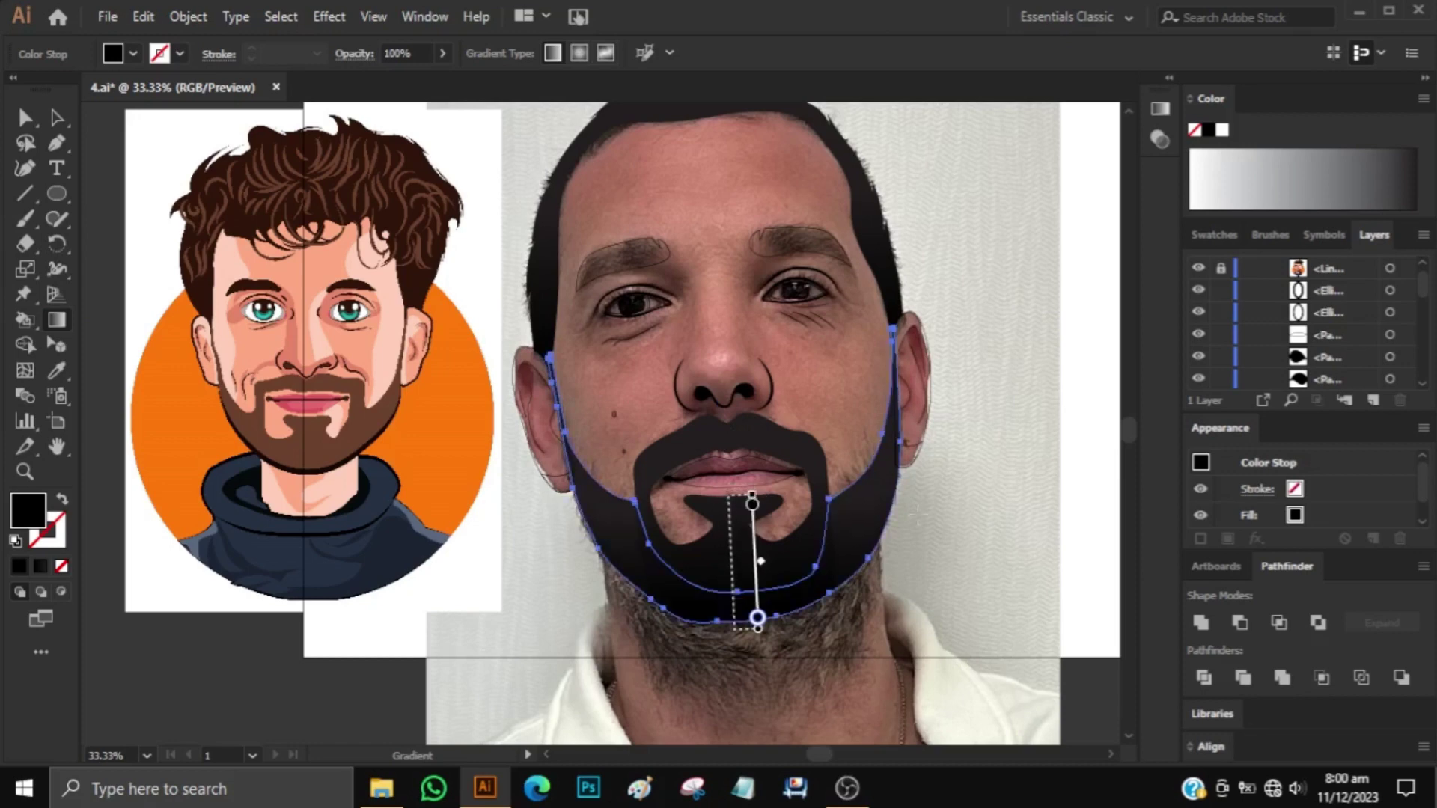
{"action": "key", "text": "ctrl+shift+a"}
{"action": "left_click", "coordinate": [874, 555]}
{"action": "key", "text": "ctrl+shift+a"}
{"action": "left_click", "coordinate": [802, 482]}
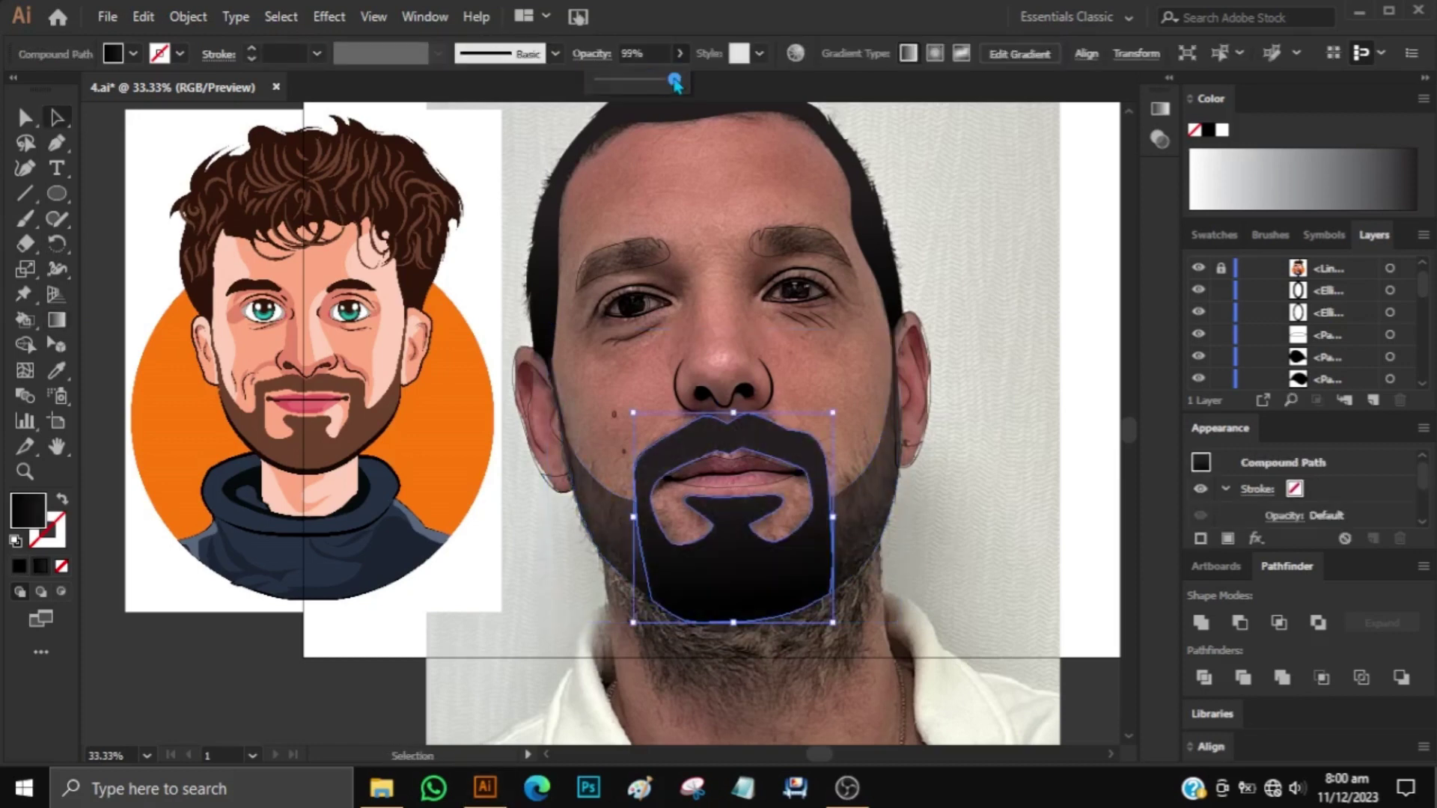
{"action": "key", "text": "ctrl+shift+a"}
Make both eyebrows solid dark with a gradient set across the left eyebrow.
{"action": "scroll", "coordinate": [996, 364], "scroll_direction": "up", "scroll_amount": 1}
{"action": "left_click", "coordinate": [619, 279]}
{"action": "key", "text": "ctrl+shift+a"}
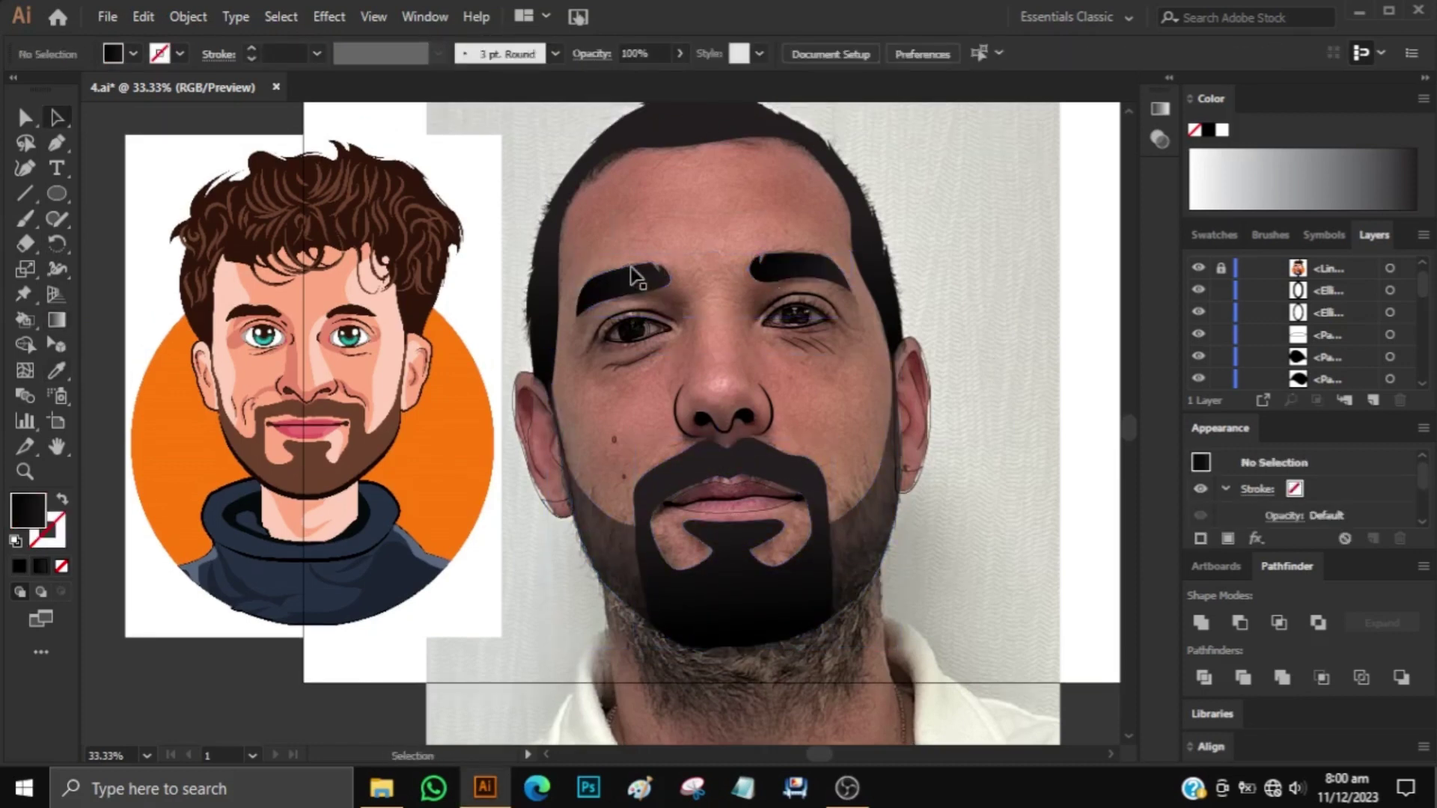
{"action": "key", "text": "g"}
{"action": "left_click_drag", "start_coordinate": [576, 290], "coordinate": [670, 289]}
{"action": "key", "text": "ctrl+shift+a"}
{"action": "left_click", "coordinate": [627, 282]}
{"action": "left_click", "coordinate": [794, 266], "text": "shift"}
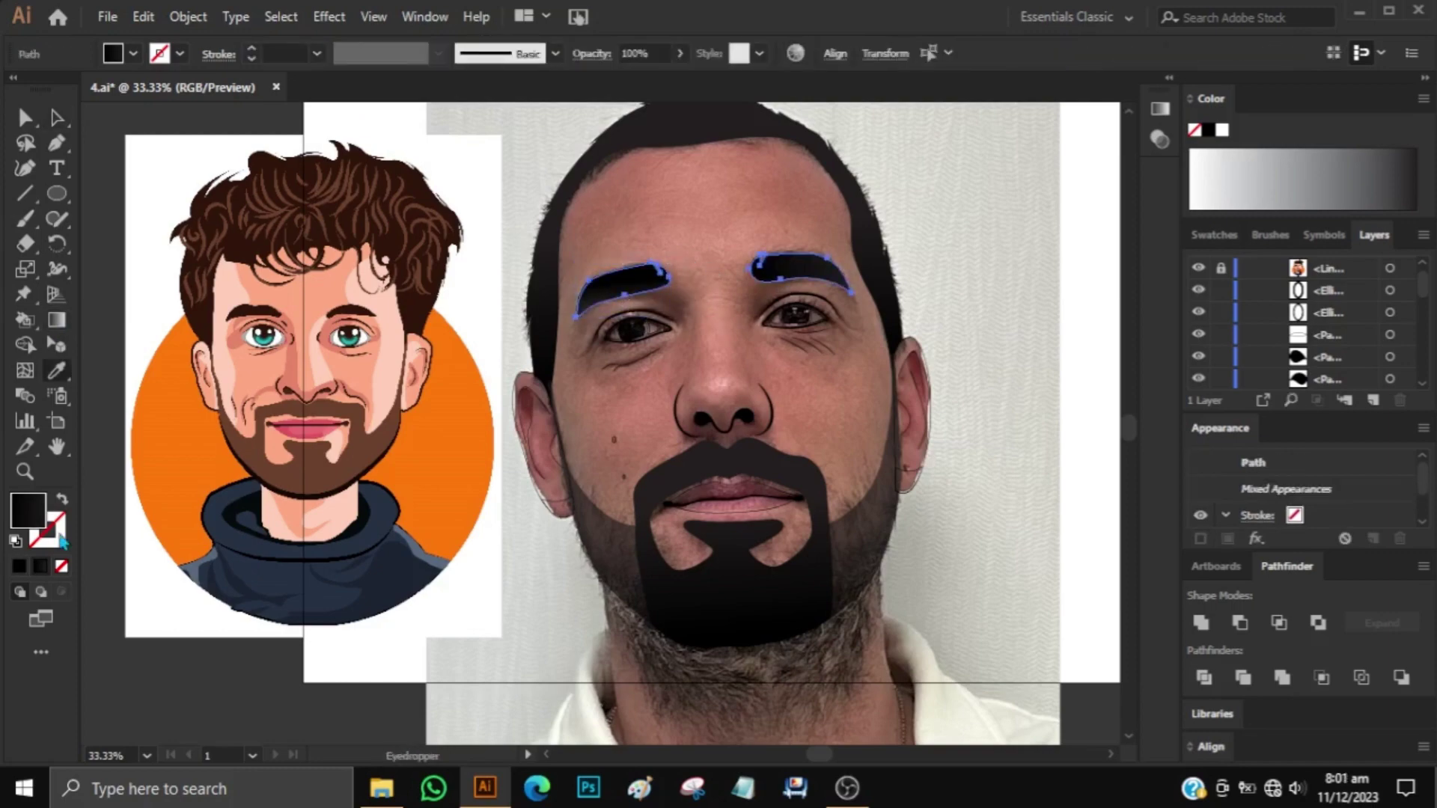
{"action": "key", "text": "i"}
Copy the bold outline style onto the nose and adjust its outline colour.
{"action": "left_click", "coordinate": [783, 329]}
{"action": "left_click", "coordinate": [759, 419]}
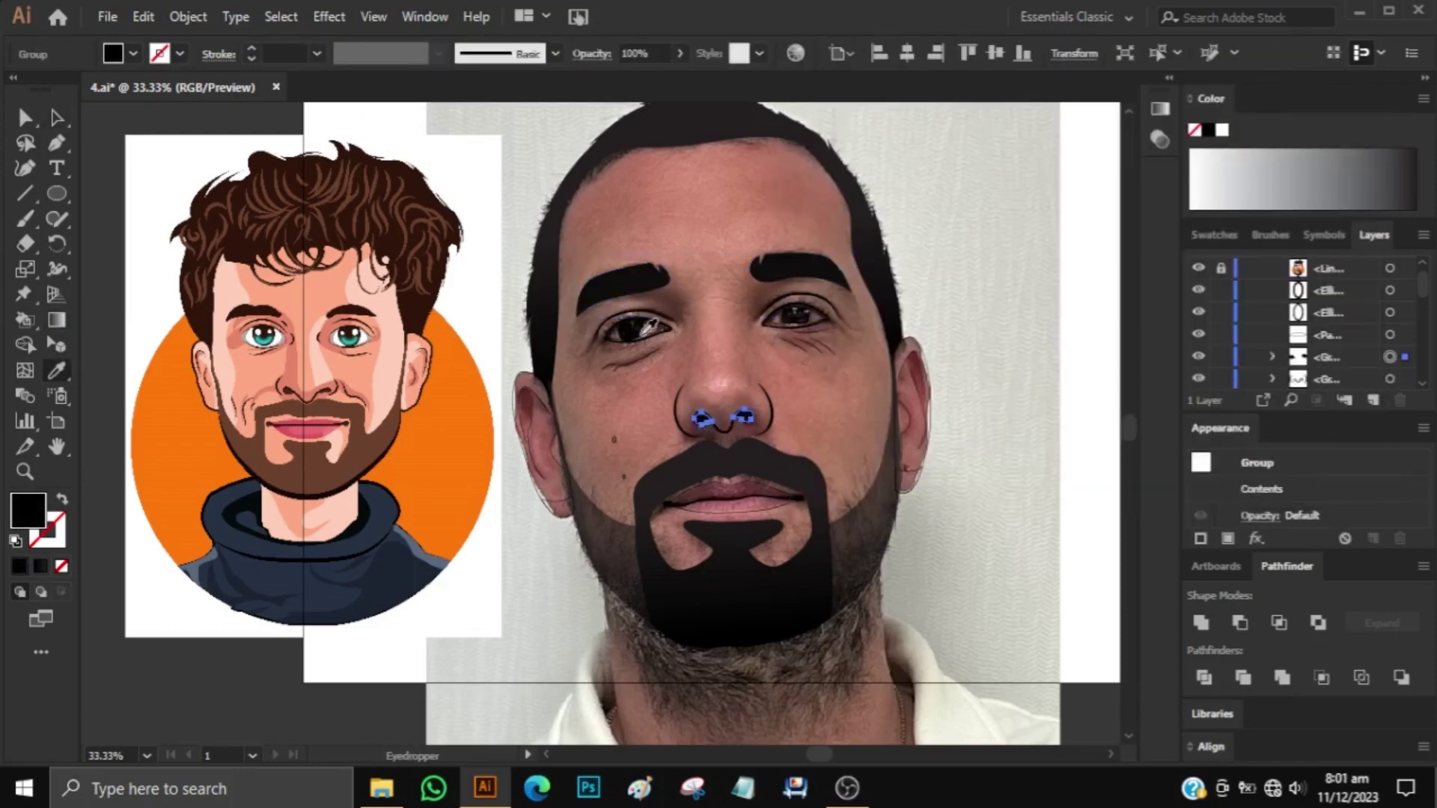
{"action": "double_click", "coordinate": [28, 511]}
{"action": "left_click", "coordinate": [1299, 180]}
{"action": "key", "text": "ctrl+plus"}
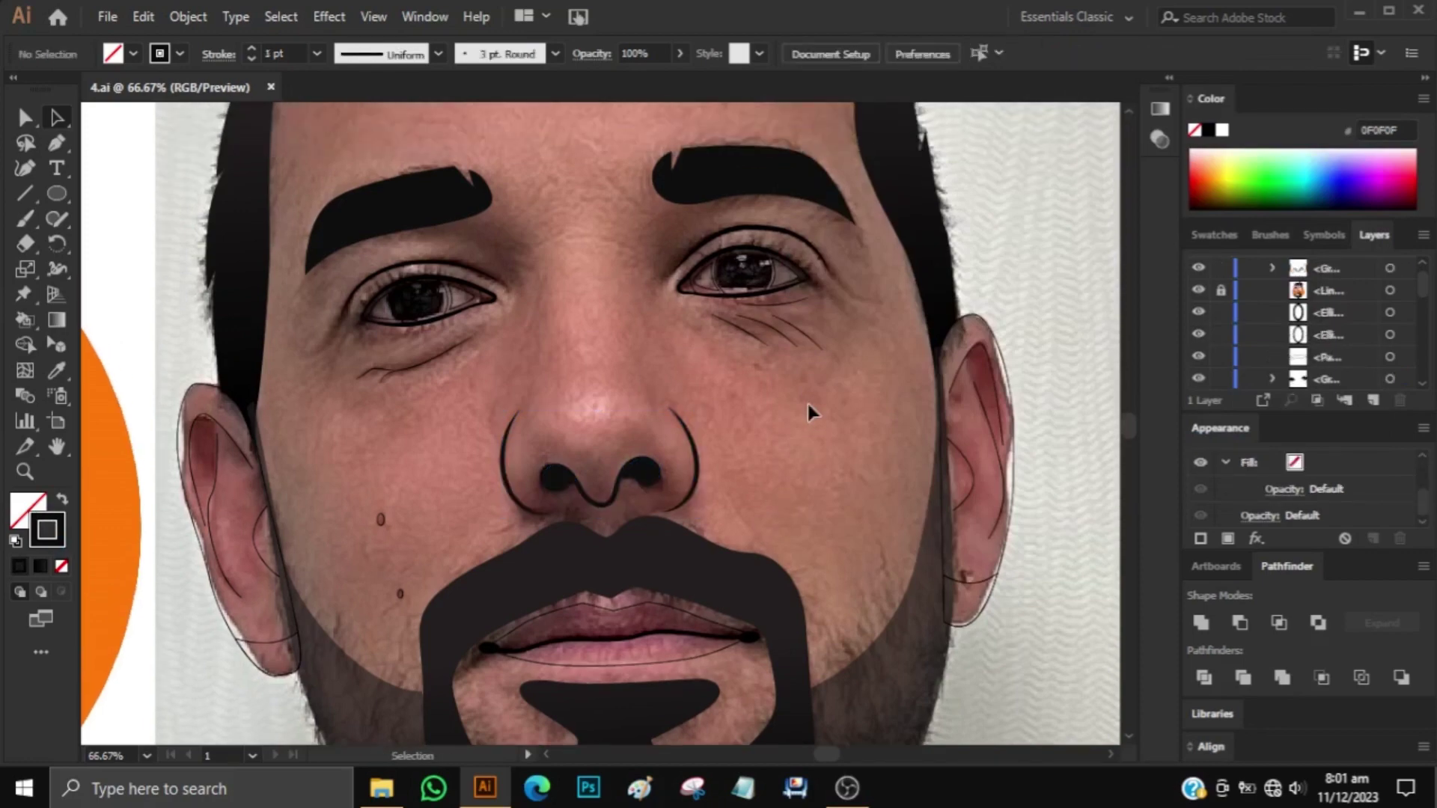
{"action": "key", "text": "ctrl+minus"}
{"action": "key", "text": "ctrl+minus"}
{"action": "key", "text": "ctrl+minus"}
Move the face outline into place and merge it into one shape with FFA983 skin fill.
{"action": "left_click", "coordinate": [706, 545]}
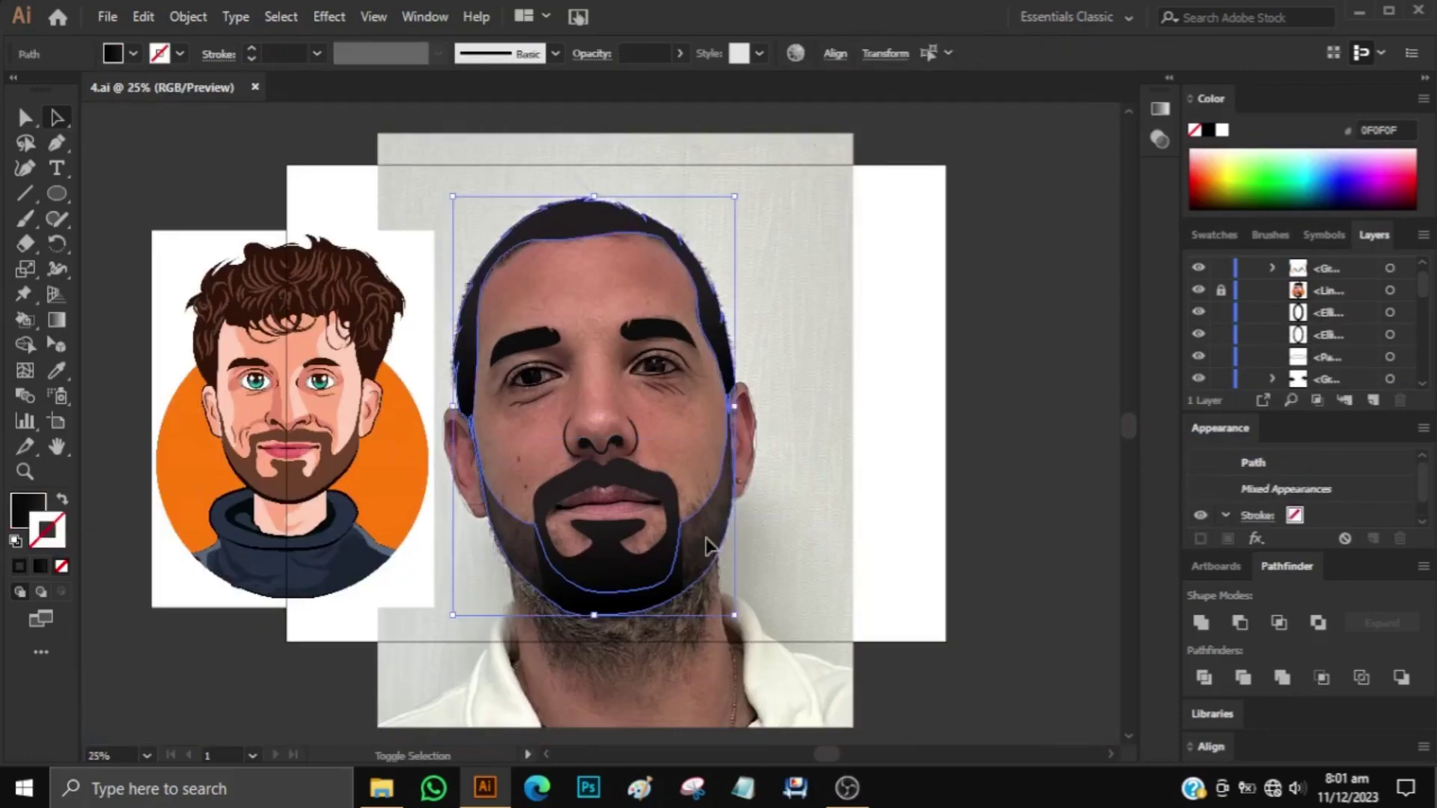
{"action": "left_click_drag", "start_coordinate": [717, 545], "coordinate": [1074, 561]}
{"action": "left_click", "coordinate": [1201, 623]}
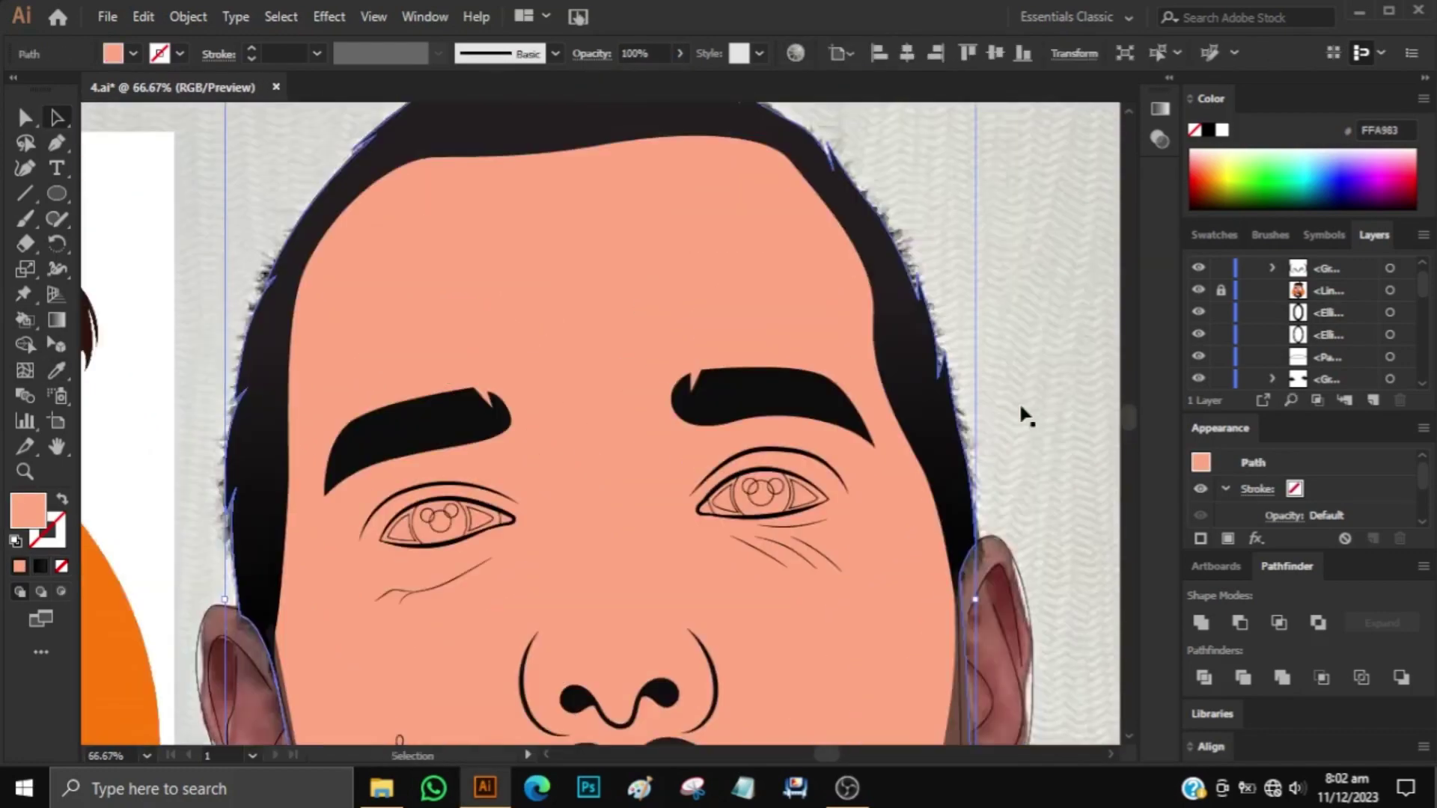
{"action": "scroll", "coordinate": [1022, 411], "scroll_direction": "up", "scroll_amount": 1}
{"action": "scroll", "coordinate": [1020, 411], "scroll_direction": "down", "scroll_amount": 7}
{"action": "left_click", "coordinate": [1020, 411]}
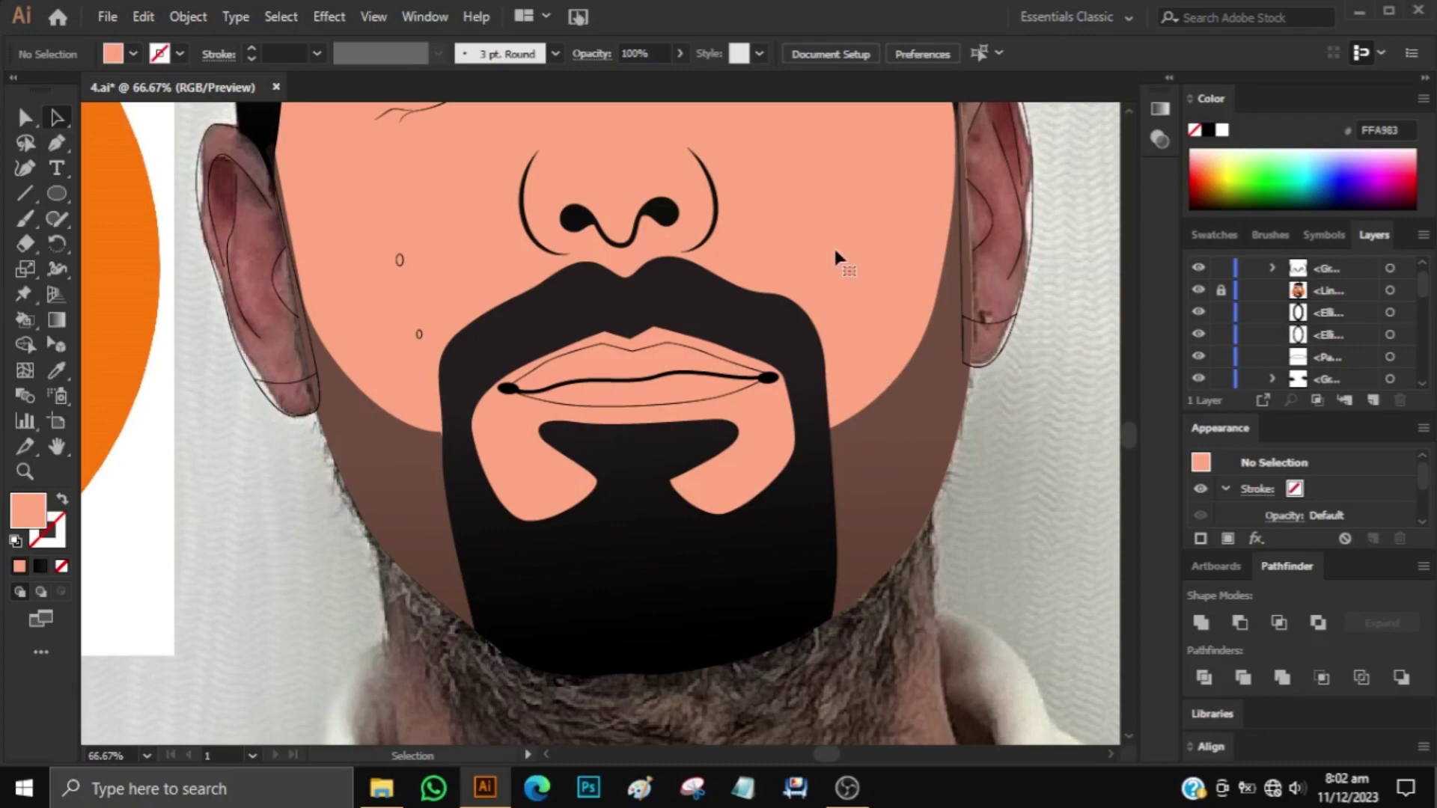
{"action": "scroll", "coordinate": [420, 388], "scroll_direction": "up", "scroll_amount": 1}
{"action": "left_click", "coordinate": [401, 307]}
Give the cheek dots a dark fill using the Eyedropper.
{"action": "key", "text": "i"}
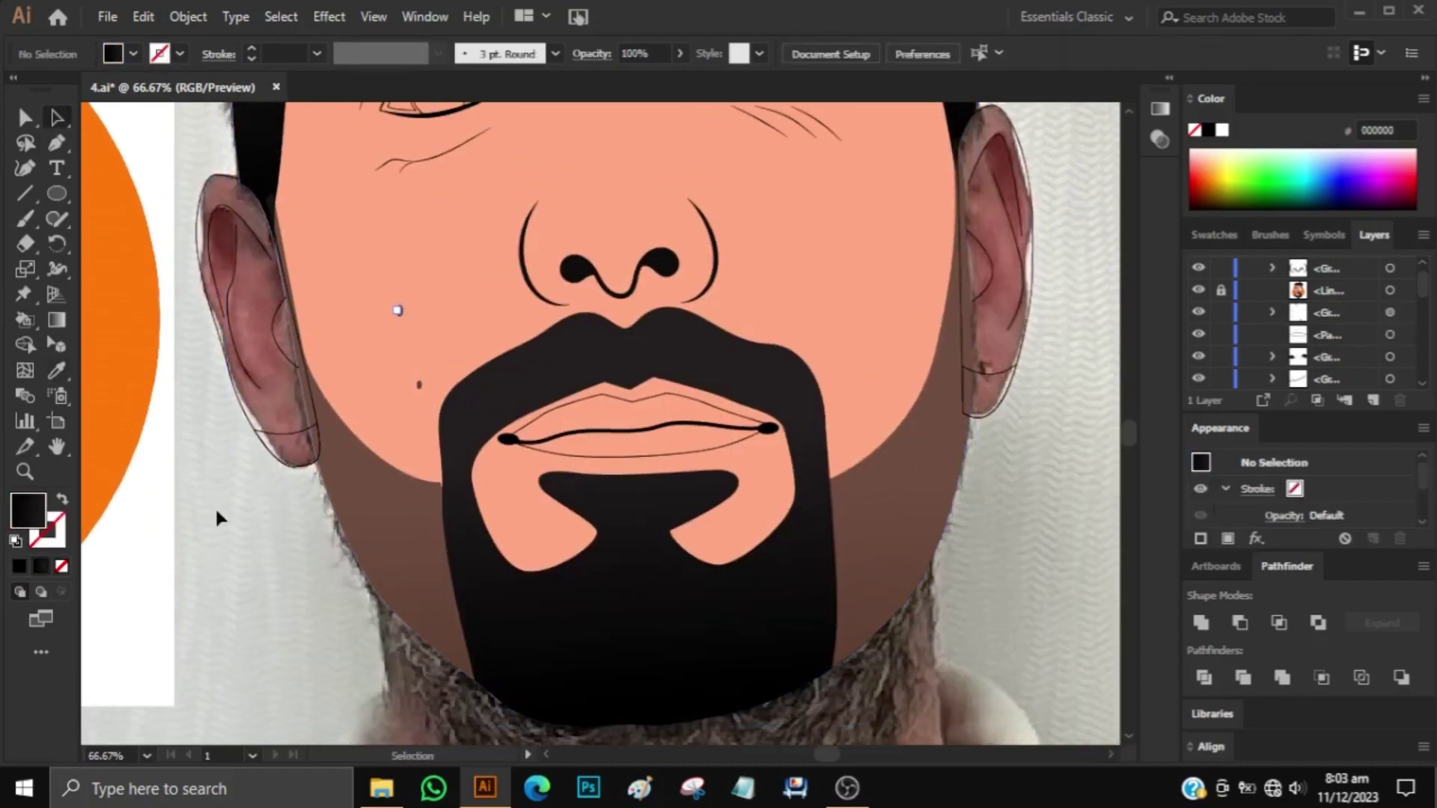
{"action": "left_click", "coordinate": [609, 295]}
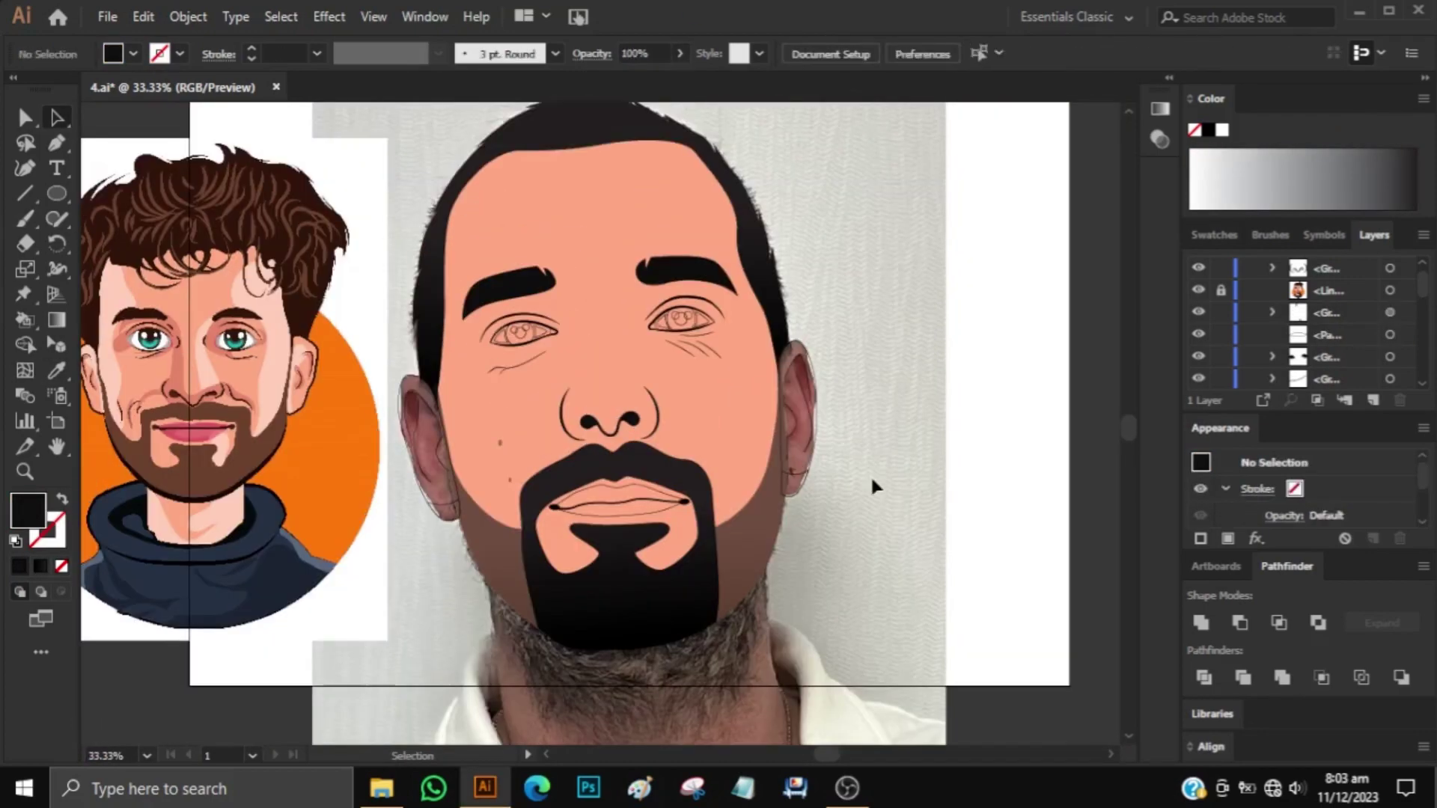
{"action": "key", "text": "ctrl+equal"}
{"action": "left_click", "coordinate": [889, 506]}
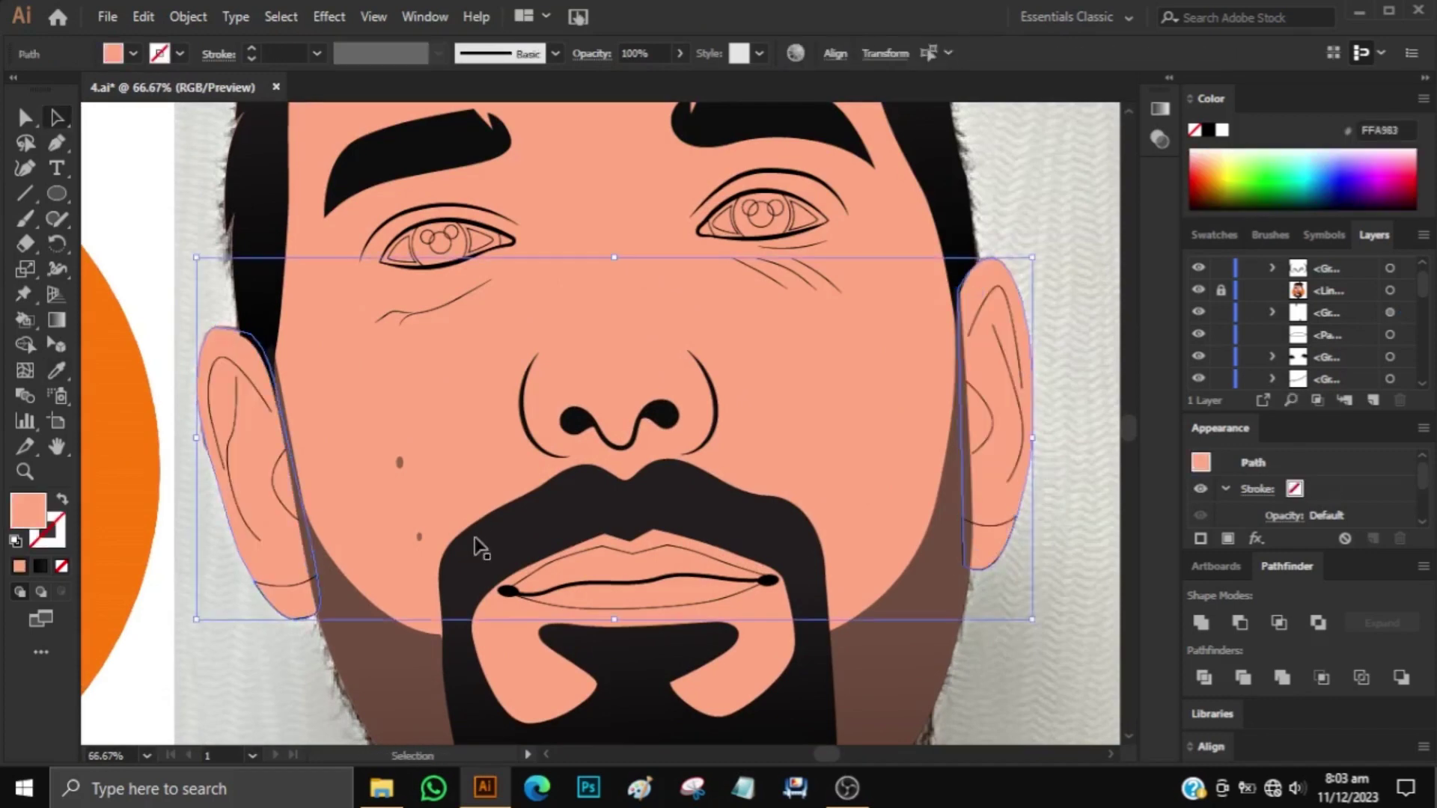
{"action": "key", "text": "ctrl+shift+a"}
Copy the bold tapered black outline onto both the left and right ears.
{"action": "left_click", "coordinate": [1019, 367]}
{"action": "left_click", "coordinate": [241, 494]}
{"action": "key", "text": "i"}
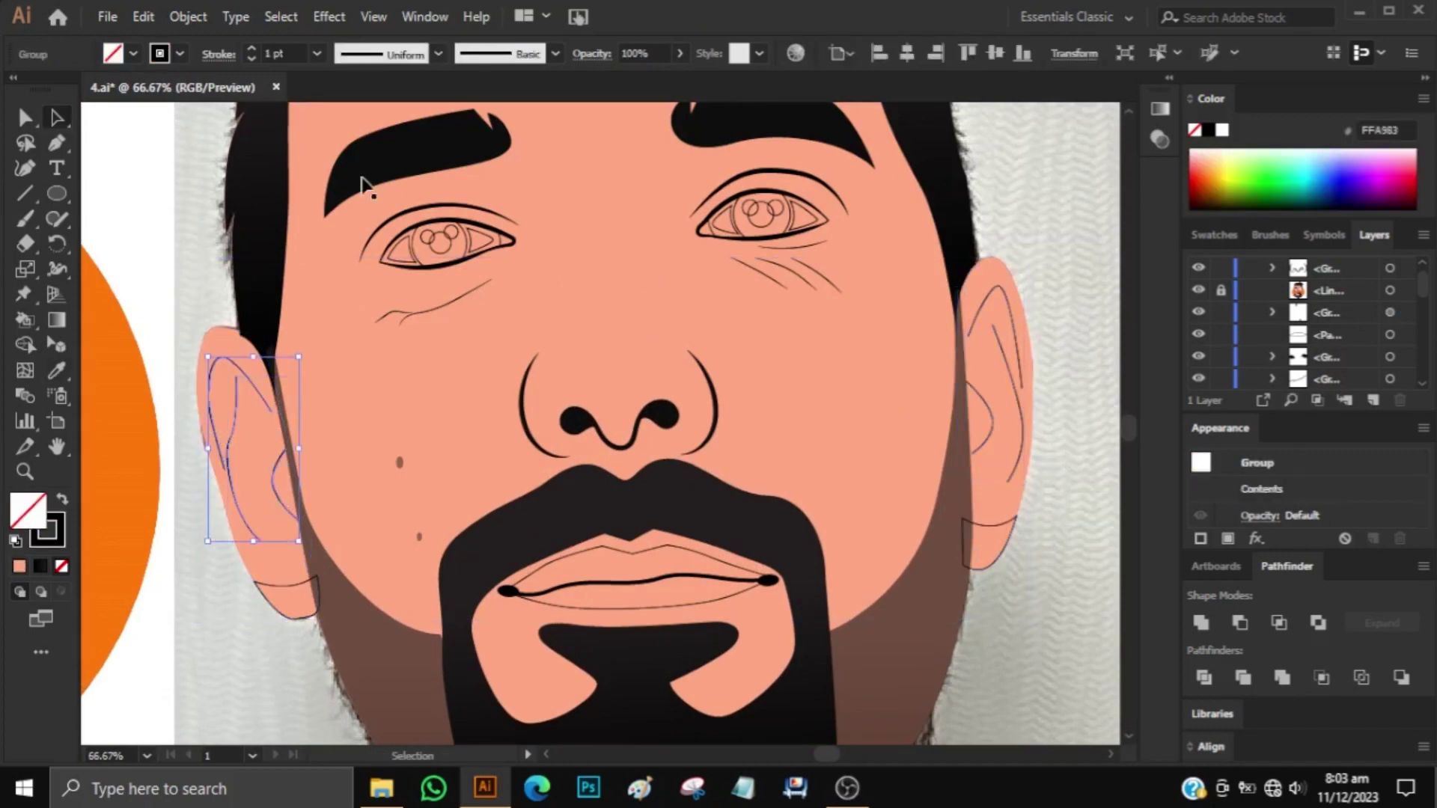
{"action": "left_click", "coordinate": [404, 213]}
{"action": "left_click", "coordinate": [1032, 421], "text": "ctrl"}
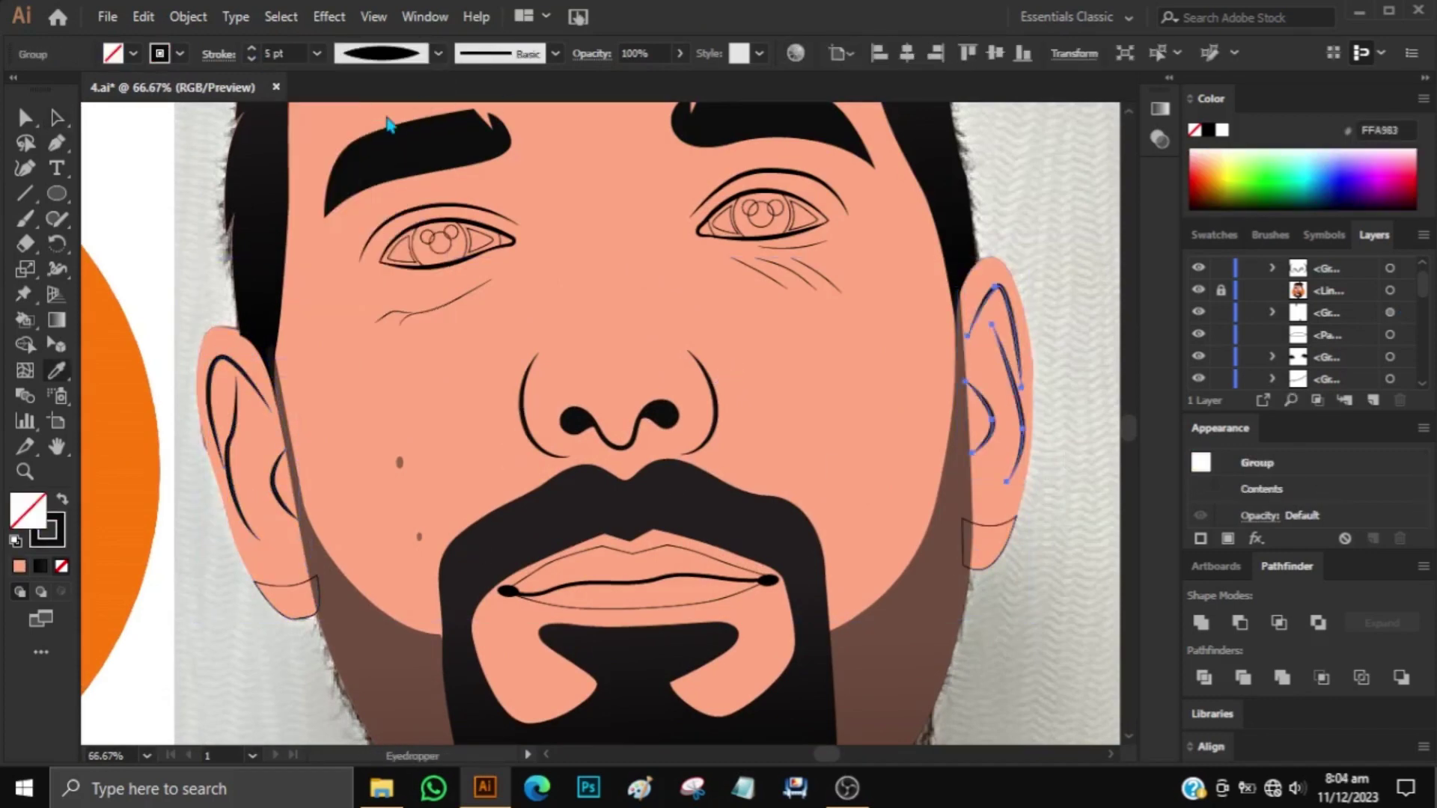
{"action": "left_click", "coordinate": [207, 402]}
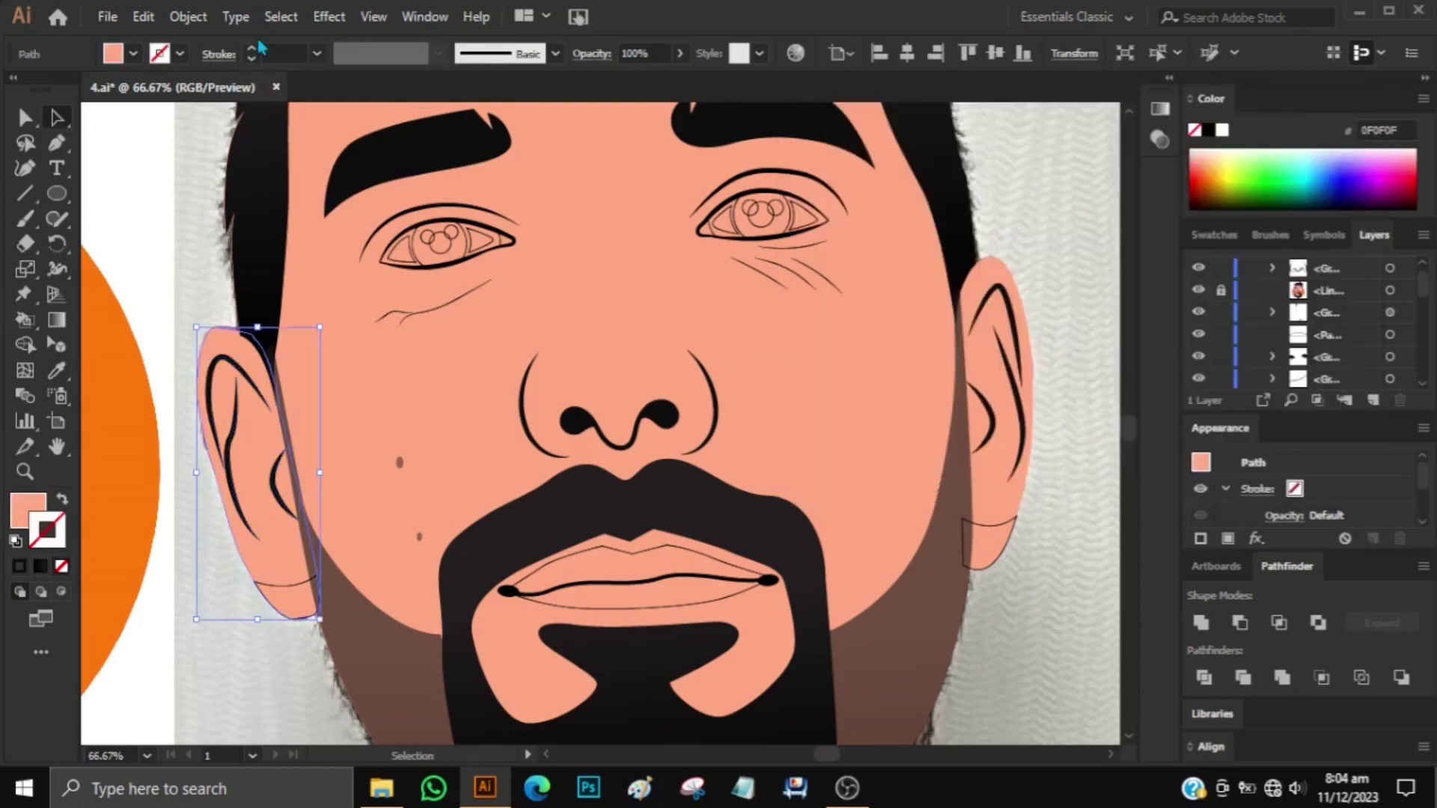
{"action": "left_click", "coordinate": [1020, 419], "text": "ctrl"}
{"action": "key", "text": "i"}
{"action": "left_click", "coordinate": [996, 538]}
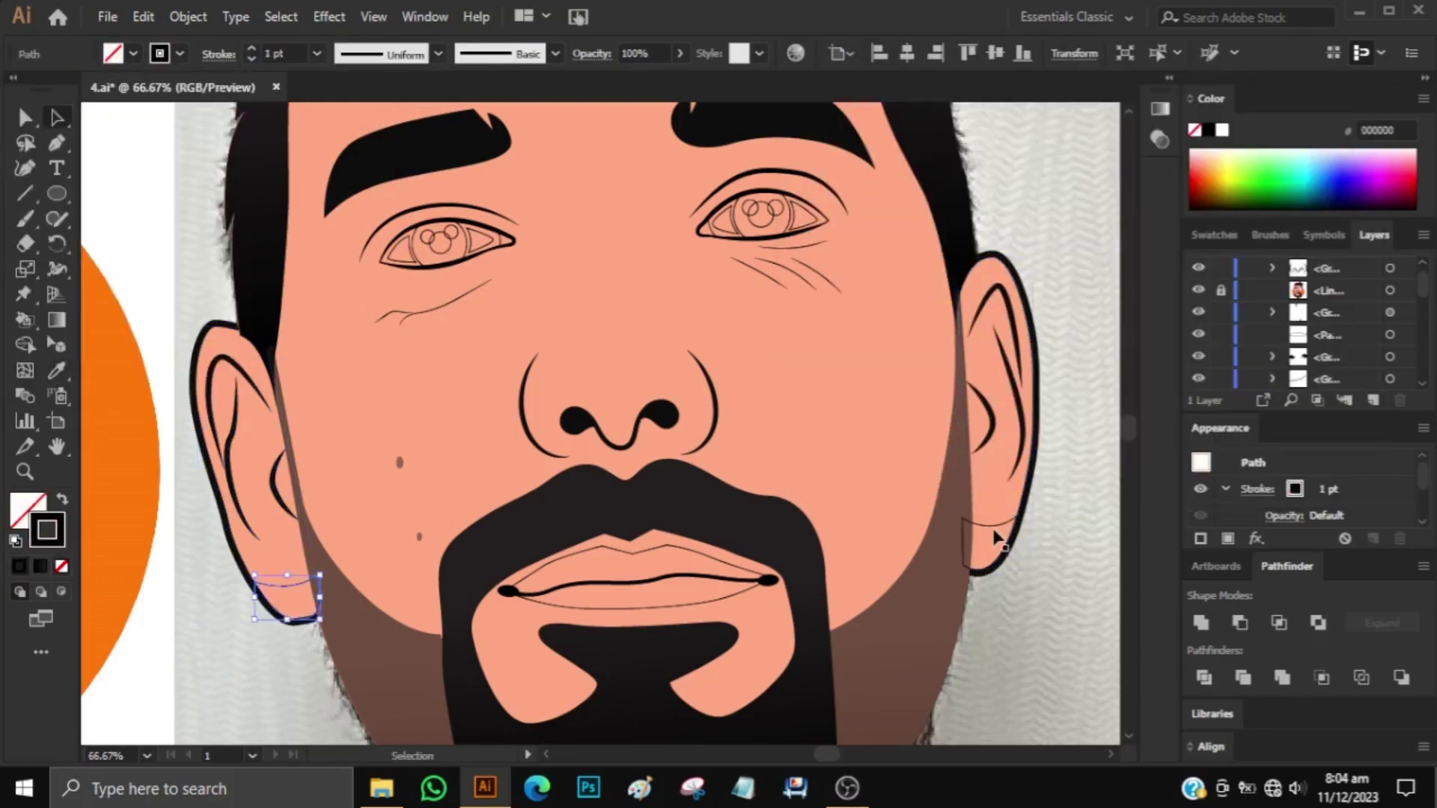
{"action": "scroll", "coordinate": [1036, 600], "scroll_direction": "down", "scroll_amount": 2}
{"action": "scroll", "coordinate": [914, 459], "scroll_direction": "up", "scroll_amount": 1}
Fill the right eye's iris black and its two highlights and eye whites white.
{"action": "scroll", "coordinate": [744, 417], "scroll_direction": "up", "scroll_amount": 3}
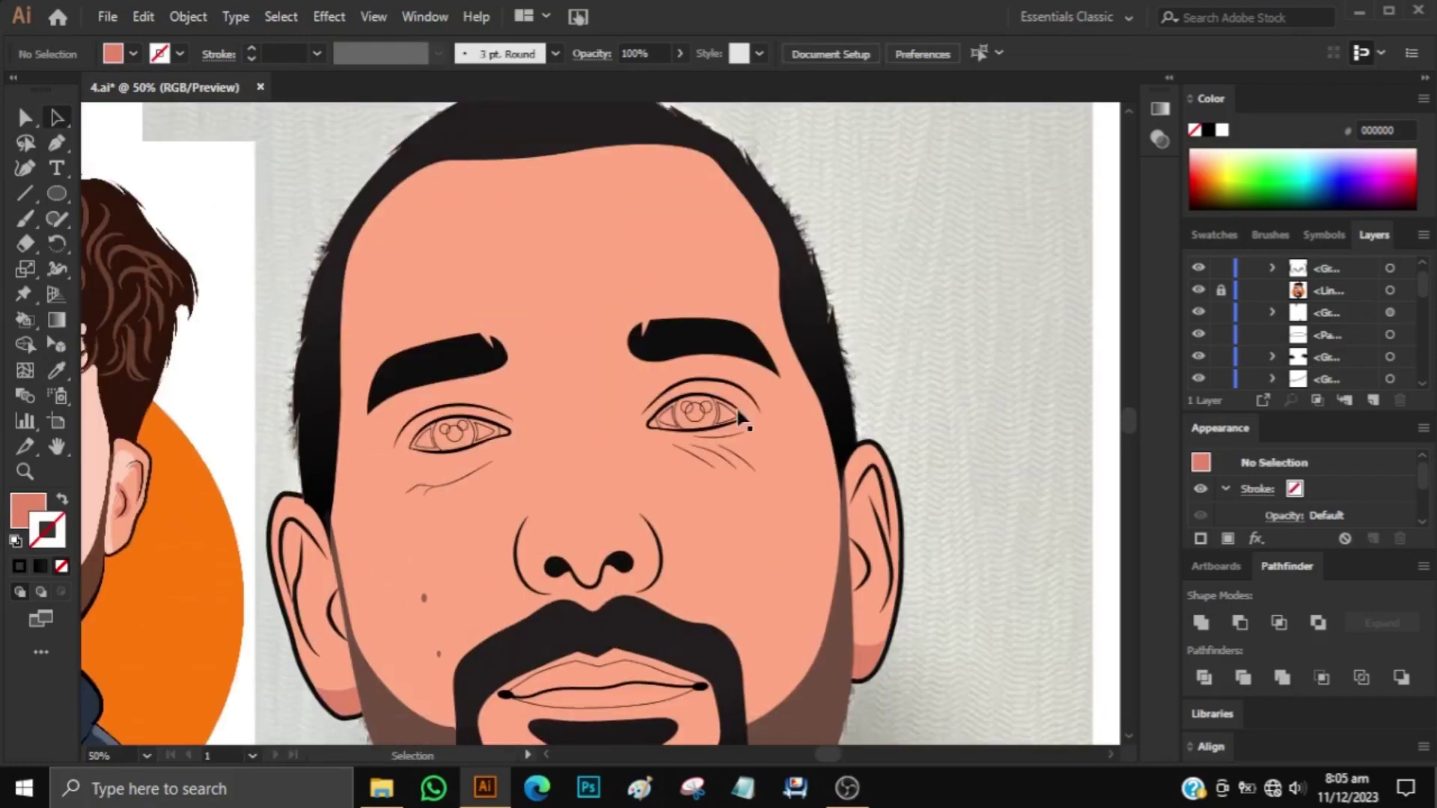
{"action": "left_click", "coordinate": [696, 412]}
{"action": "key", "text": "ctrl+plus"}
{"action": "key", "text": "ctrl+plus"}
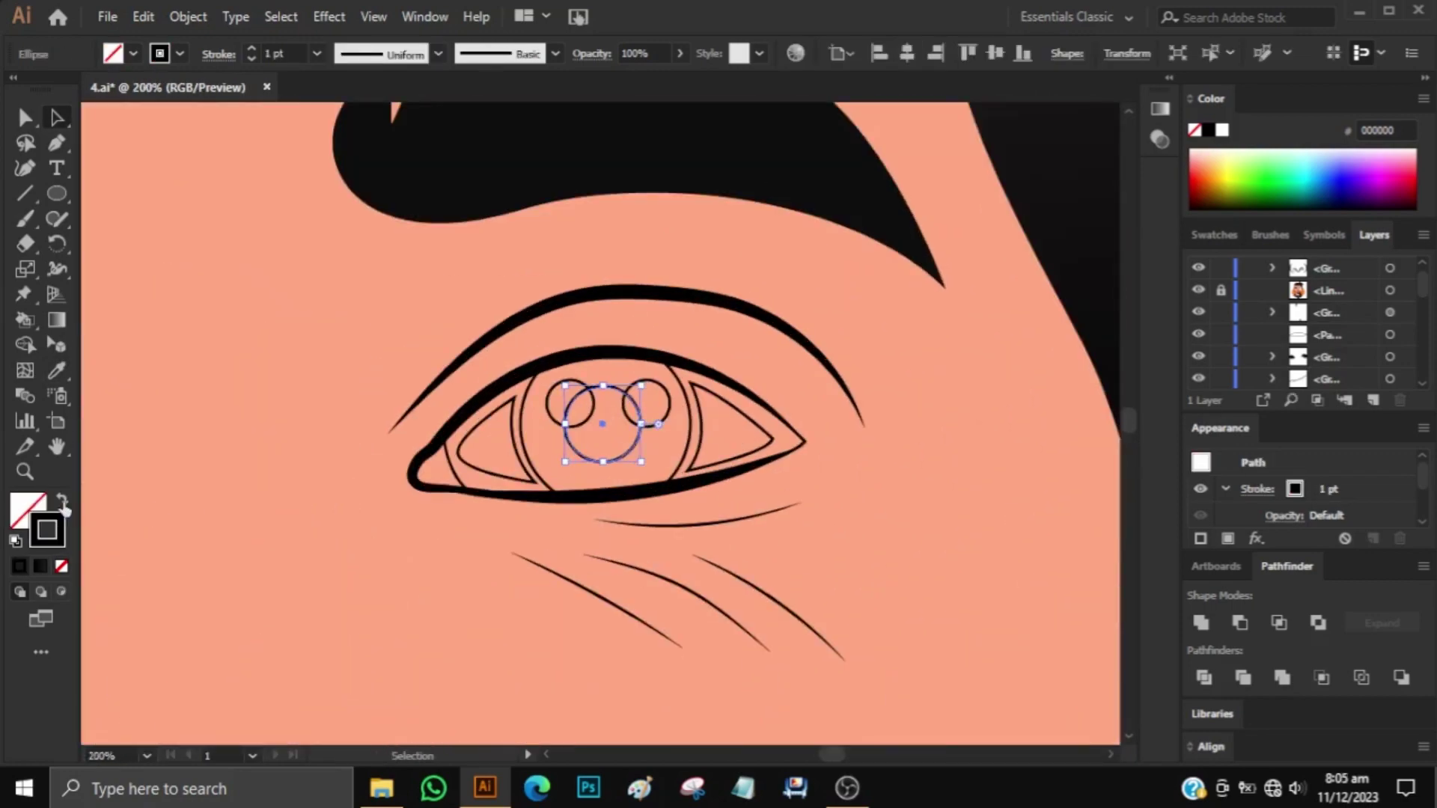
{"action": "left_click", "coordinate": [63, 500]}
{"action": "left_click", "coordinate": [645, 404], "text": "shift"}
{"action": "left_click", "coordinate": [487, 434], "text": "shift"}
{"action": "left_click", "coordinate": [702, 431], "text": "shift"}
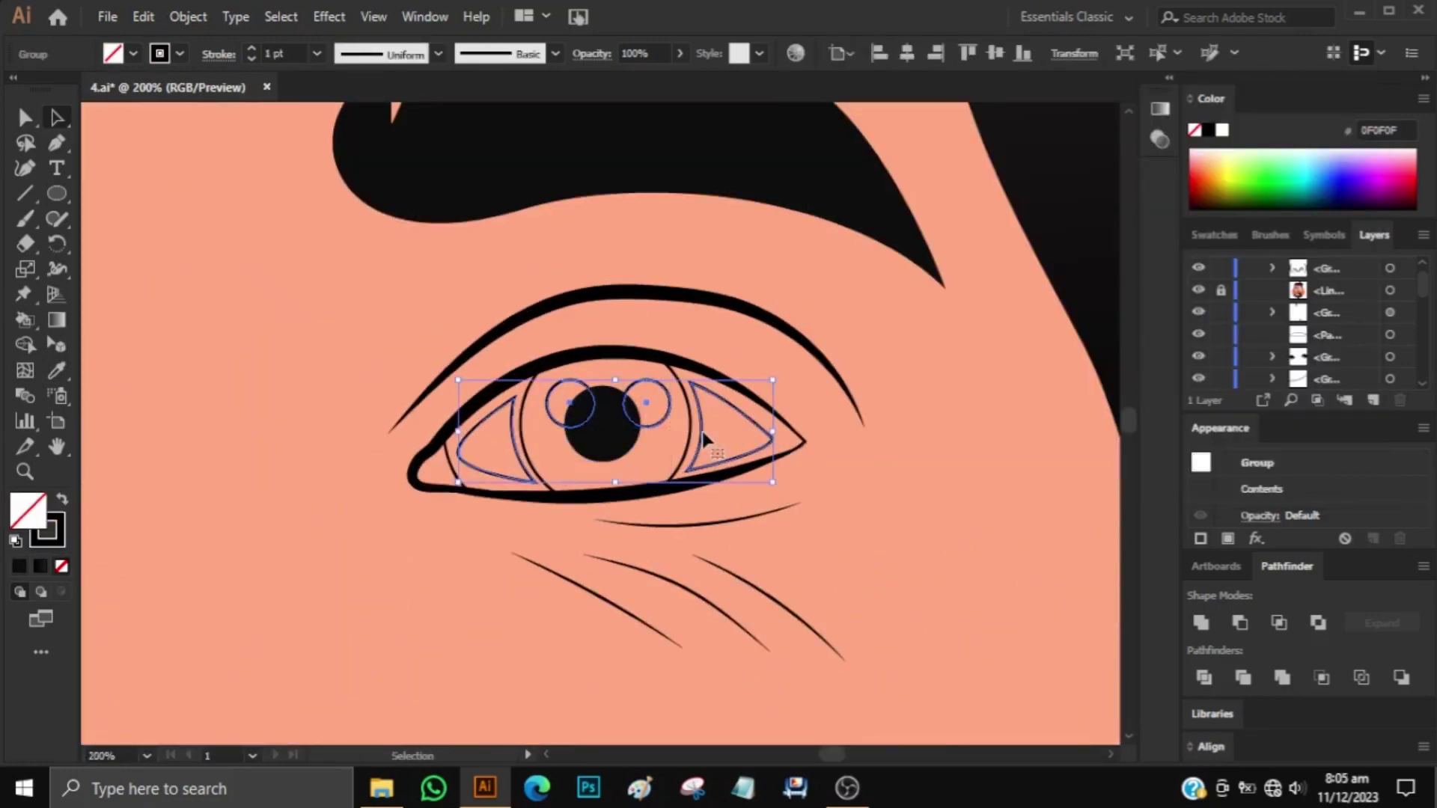
{"action": "double_click", "coordinate": [27, 511]}
{"action": "key", "text": "Return"}
Fill the outer eye shape grey b5b5b5 and the inner eye corner red.
{"action": "left_click", "coordinate": [431, 475]}
{"action": "double_click", "coordinate": [28, 511]}
{"action": "type", "text": "b5b5b5"}
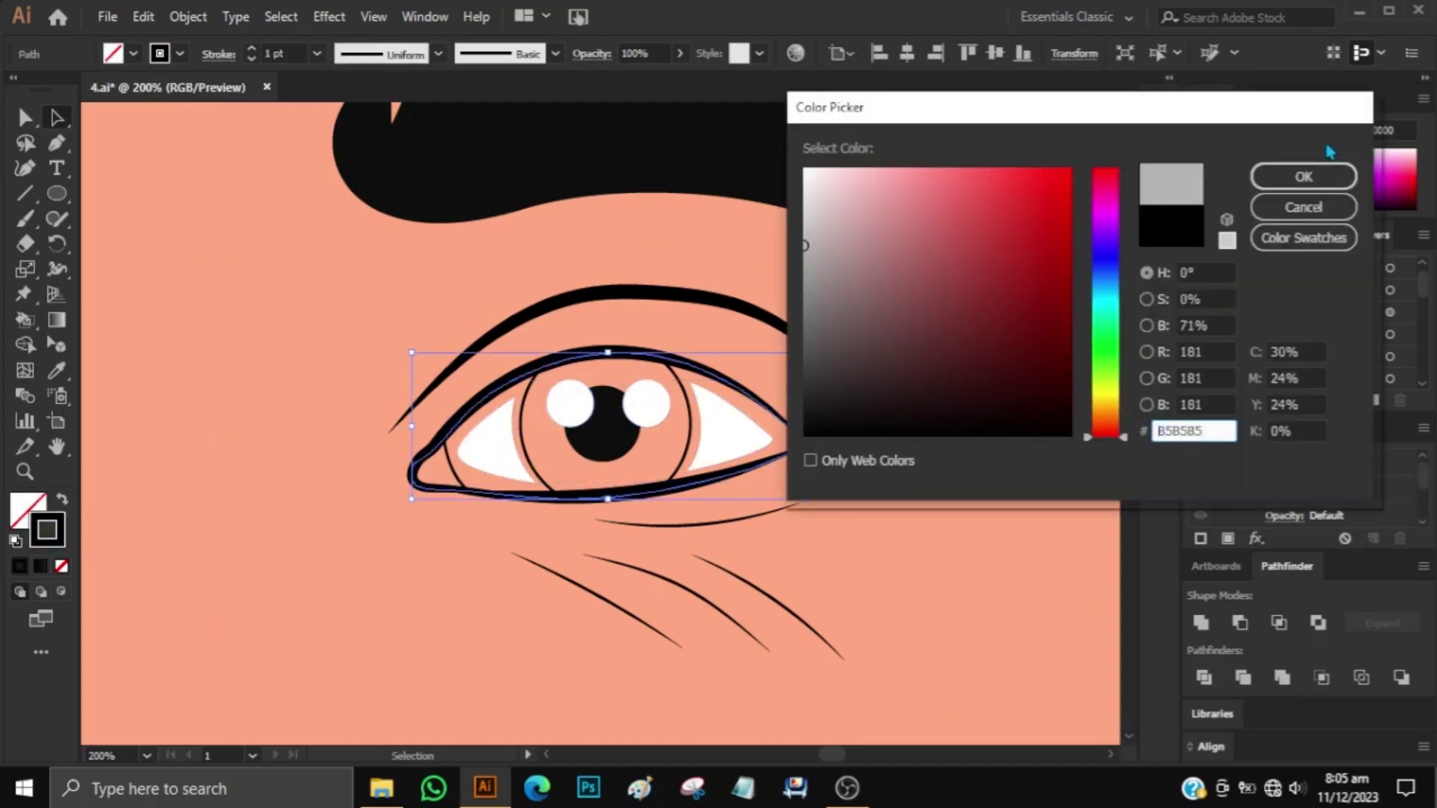
{"action": "key", "text": "Return"}
{"action": "left_click", "coordinate": [440, 486]}
{"action": "double_click", "coordinate": [28, 510]}
{"action": "key", "text": "Return"}
{"action": "left_click", "coordinate": [606, 457]}
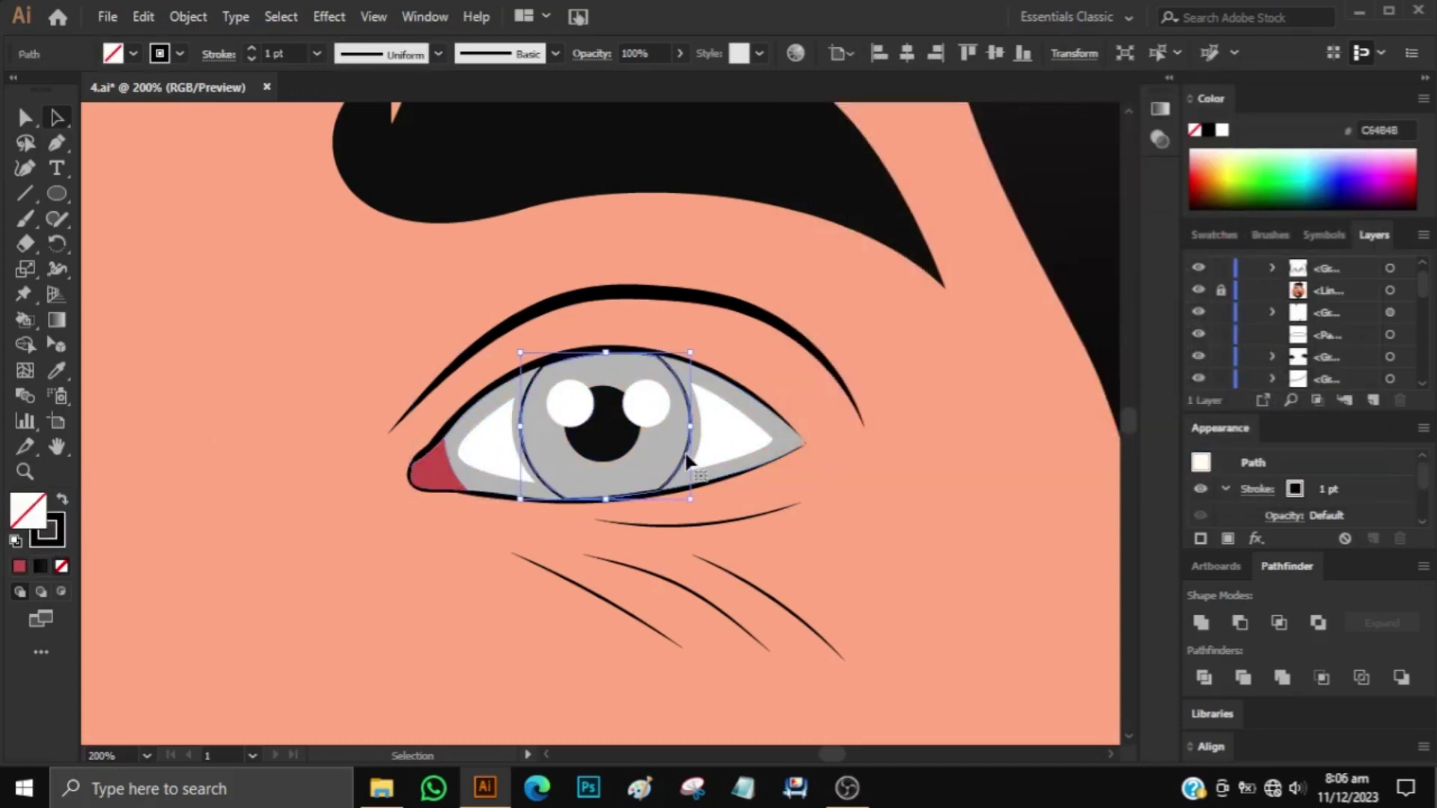
Give the iris a vertical gradient running from dark to grey.
{"action": "left_click", "coordinate": [40, 566]}
{"action": "double_click", "coordinate": [1096, 272]}
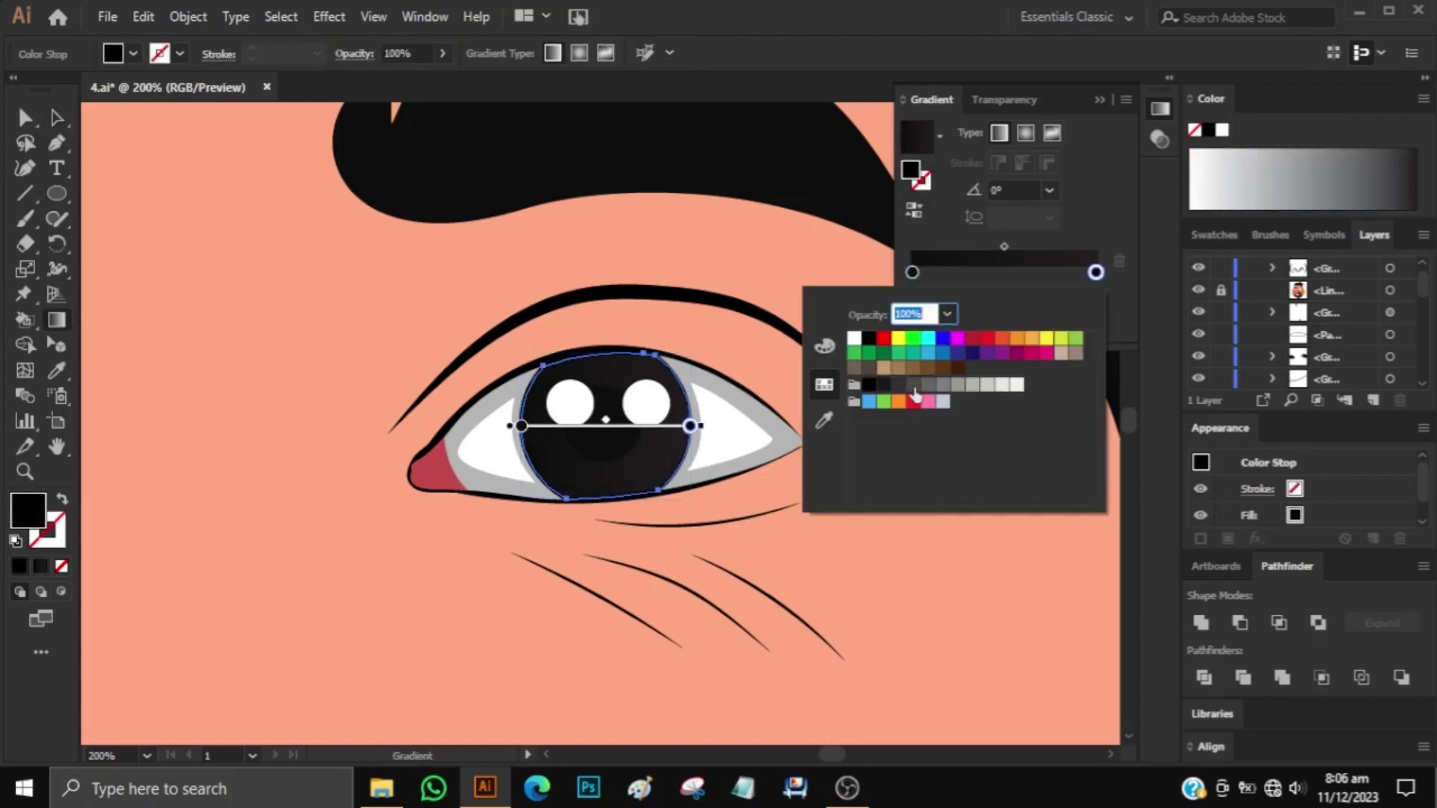
{"action": "left_click", "coordinate": [995, 379]}
{"action": "left_click_drag", "start_coordinate": [625, 412], "coordinate": [632, 514]}
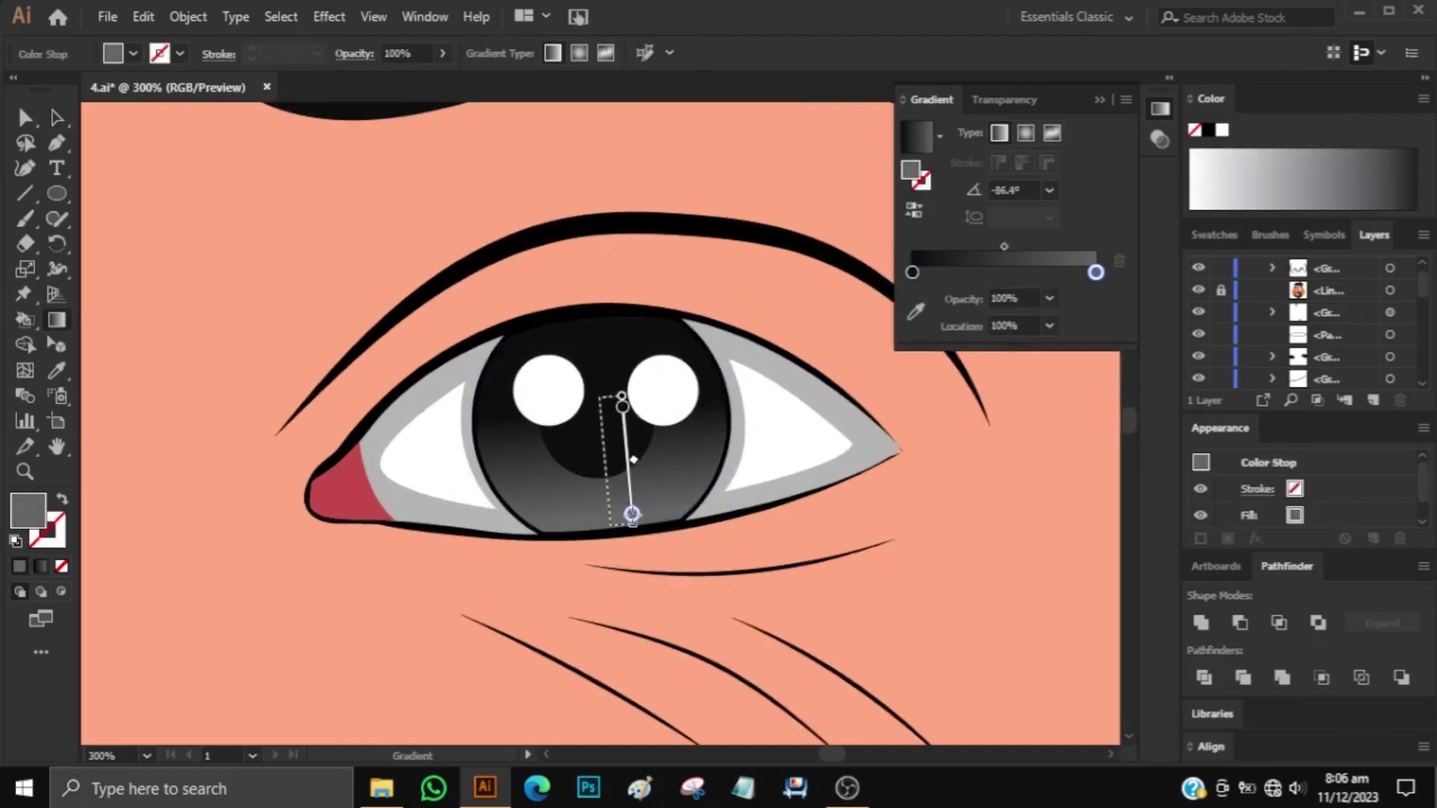
{"action": "key", "text": "v"}
Give the eye a thick tapered black outline and group all the eye parts.
{"action": "left_click", "coordinate": [257, 56]}
{"action": "left_click", "coordinate": [257, 56]}
{"action": "key", "text": "ctrl+minus"}
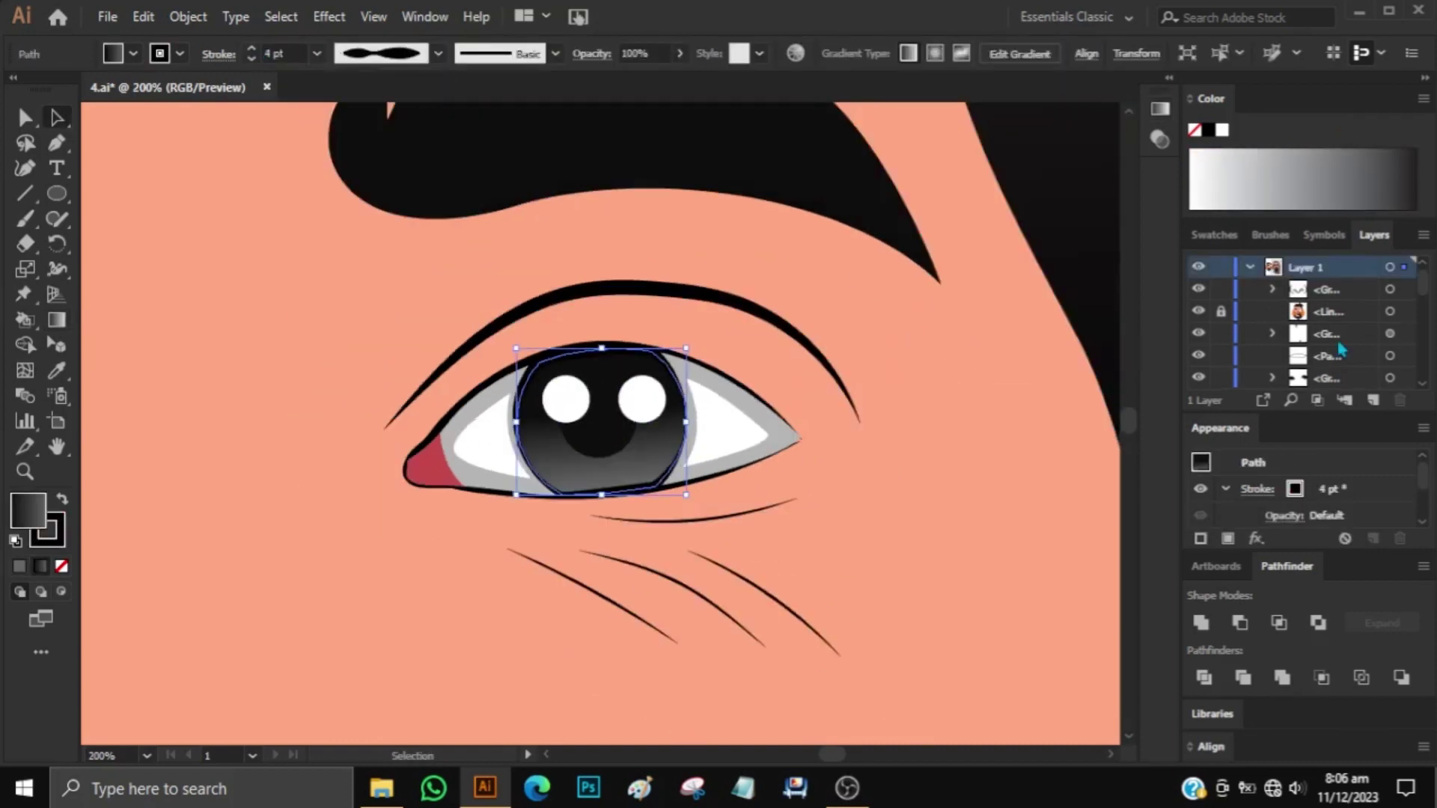
{"action": "key", "text": "ctrl+plus"}
{"action": "key", "text": "ctrl+plus"}
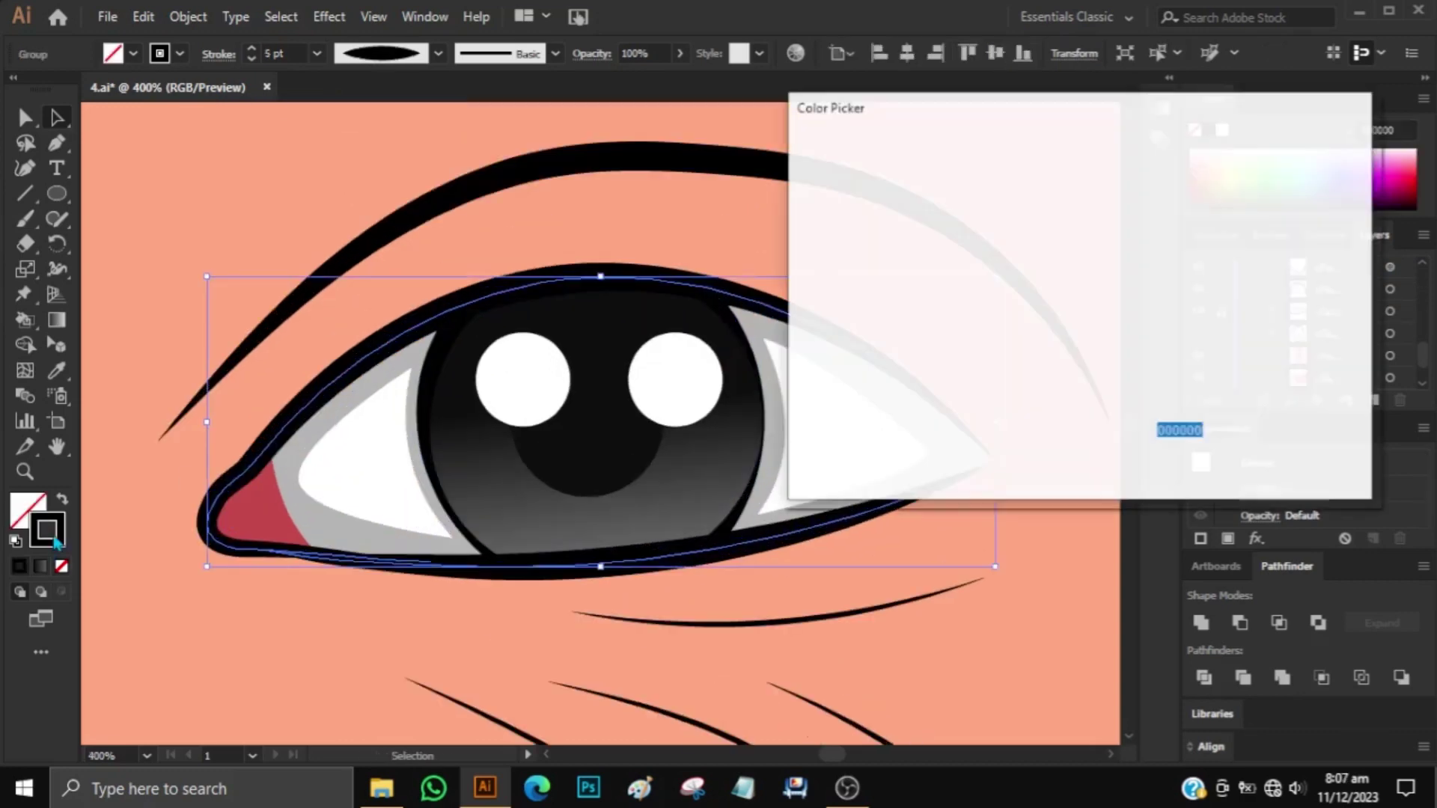
{"action": "left_click", "coordinate": [41, 539]}
{"action": "left_click", "coordinate": [843, 372], "text": "shift"}
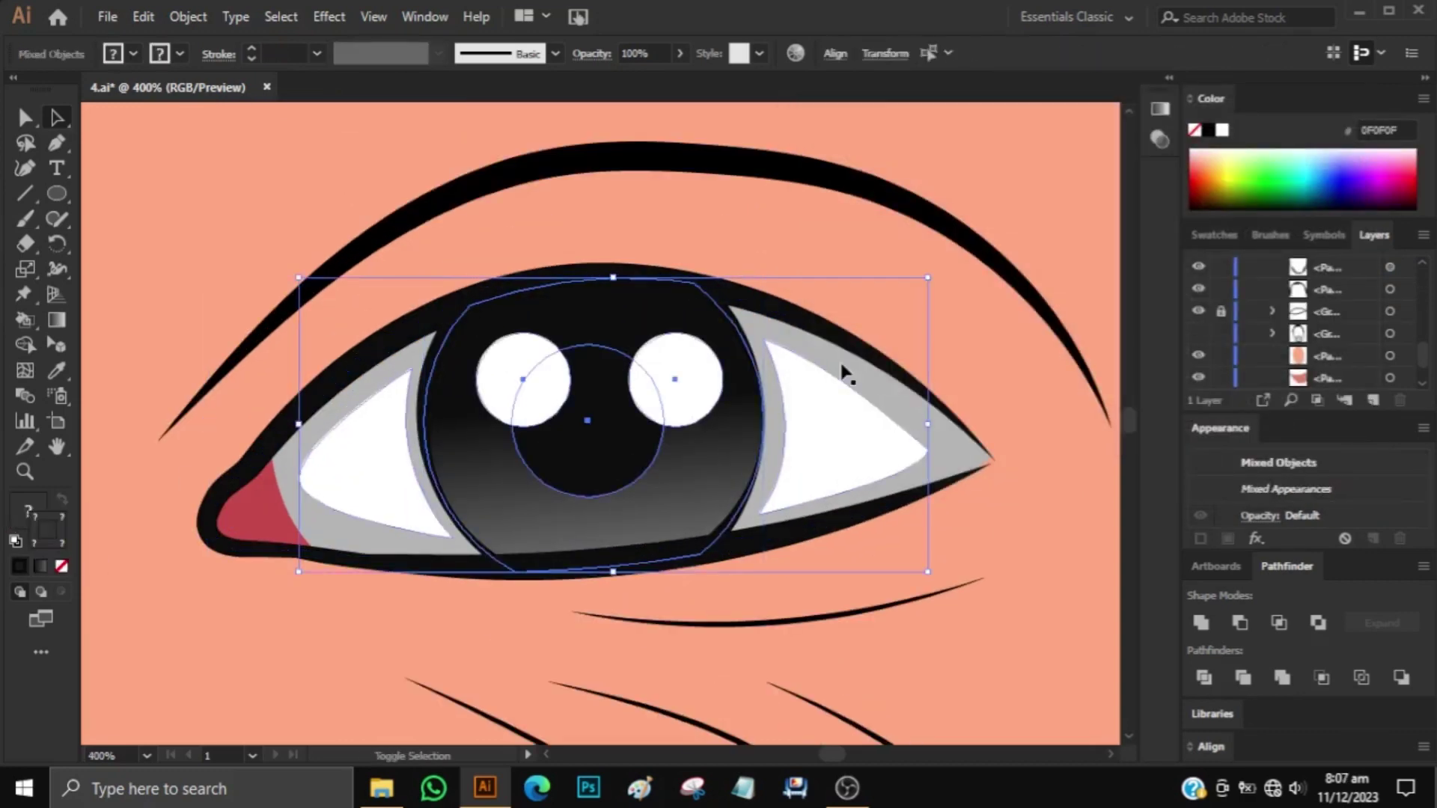
{"action": "left_click", "coordinate": [282, 523], "text": "shift"}
{"action": "key", "text": "ctrl+g"}
{"action": "key", "text": "ctrl+minus"}
{"action": "key", "text": "ctrl+minus"}
{"action": "key", "text": "ctrl+minus"}
{"action": "key", "text": "ctrl+shift+a"}
Save the document, then fill the left iris black and its two highlights white.
{"action": "key", "text": "a"}
{"action": "key", "text": "ctrl+s"}
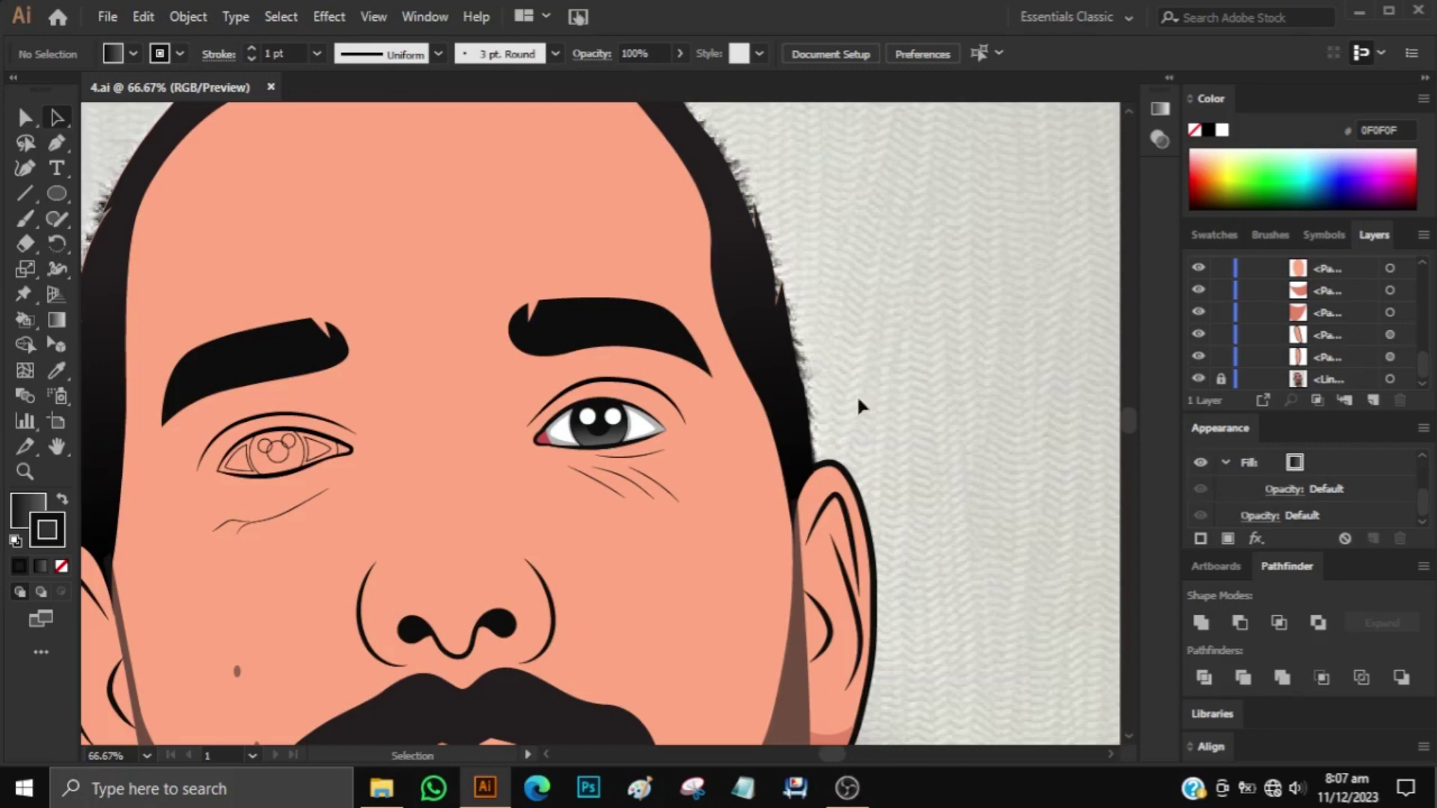
{"action": "key", "text": "ctrl+plus"}
{"action": "key", "text": "ctrl+plus"}
{"action": "key", "text": "ctrl+plus"}
{"action": "left_click_drag", "start_coordinate": [195, 526], "coordinate": [359, 481]}
{"action": "left_click", "coordinate": [112, 449]}
{"action": "key", "text": "i"}
{"action": "left_click", "coordinate": [1113, 394]}
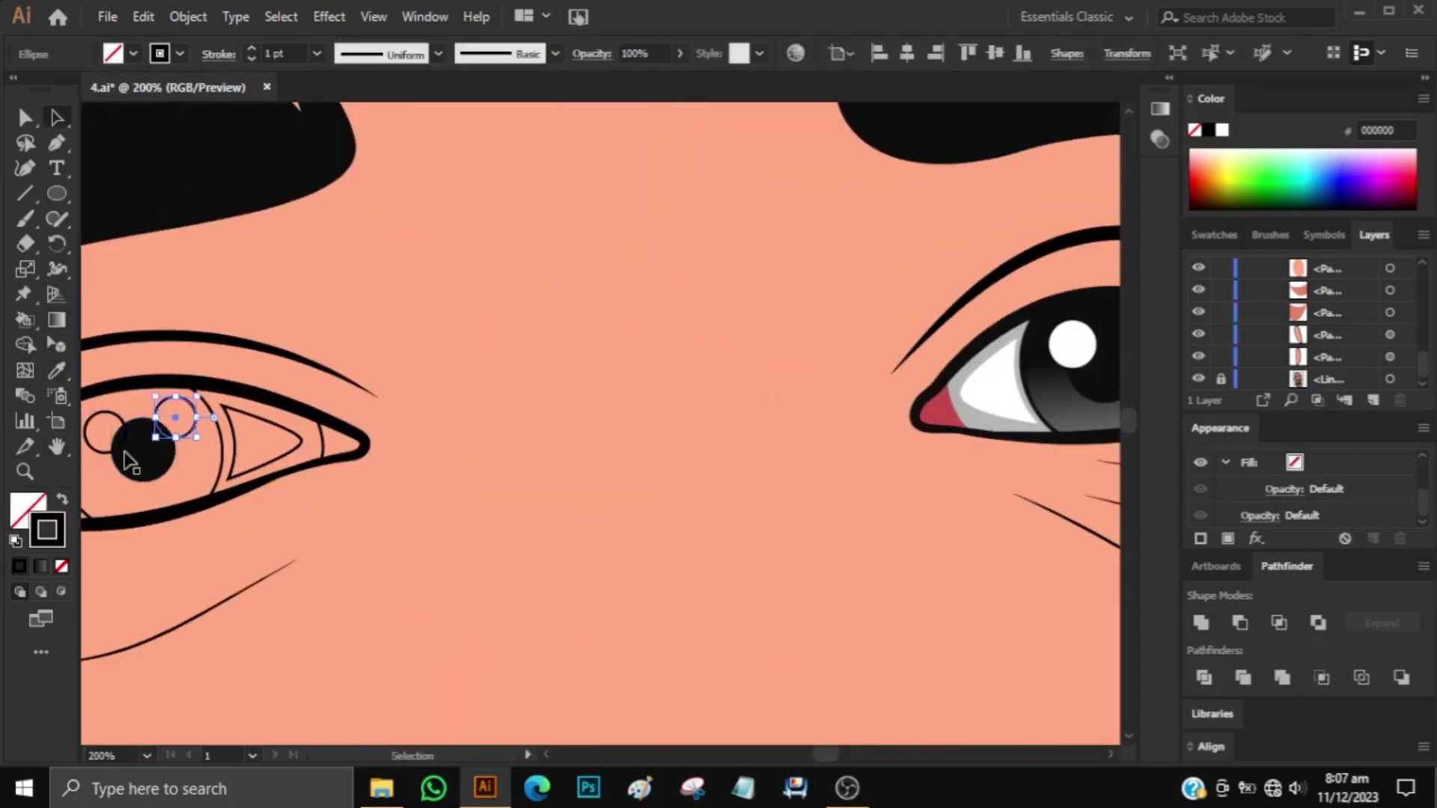
{"action": "left_click", "coordinate": [177, 416], "text": "ctrl+shift"}
{"action": "key", "text": "ctrl+minus"}
{"action": "key", "text": "ctrl+minus"}
Copy white onto the left eye whites, pink onto its inner corner, and a vertical iris gradient.
{"action": "left_click", "coordinate": [1066, 370]}
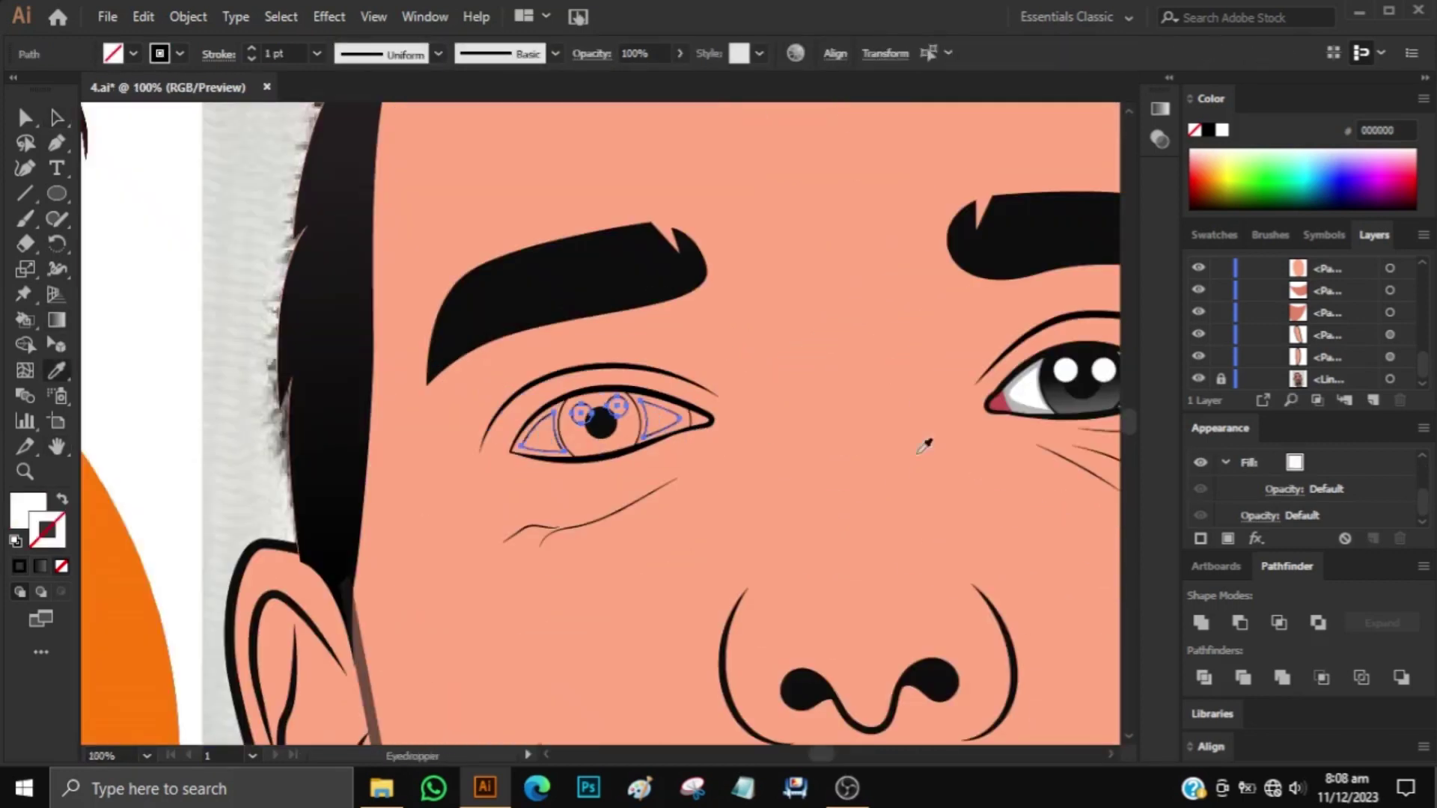
{"action": "left_click", "coordinate": [699, 414], "text": "ctrl"}
{"action": "left_click", "coordinate": [996, 404]}
{"action": "key", "text": "ctrl+plus"}
{"action": "key", "text": "ctrl+plus"}
{"action": "key", "text": "ctrl+plus"}
{"action": "key", "text": "g"}
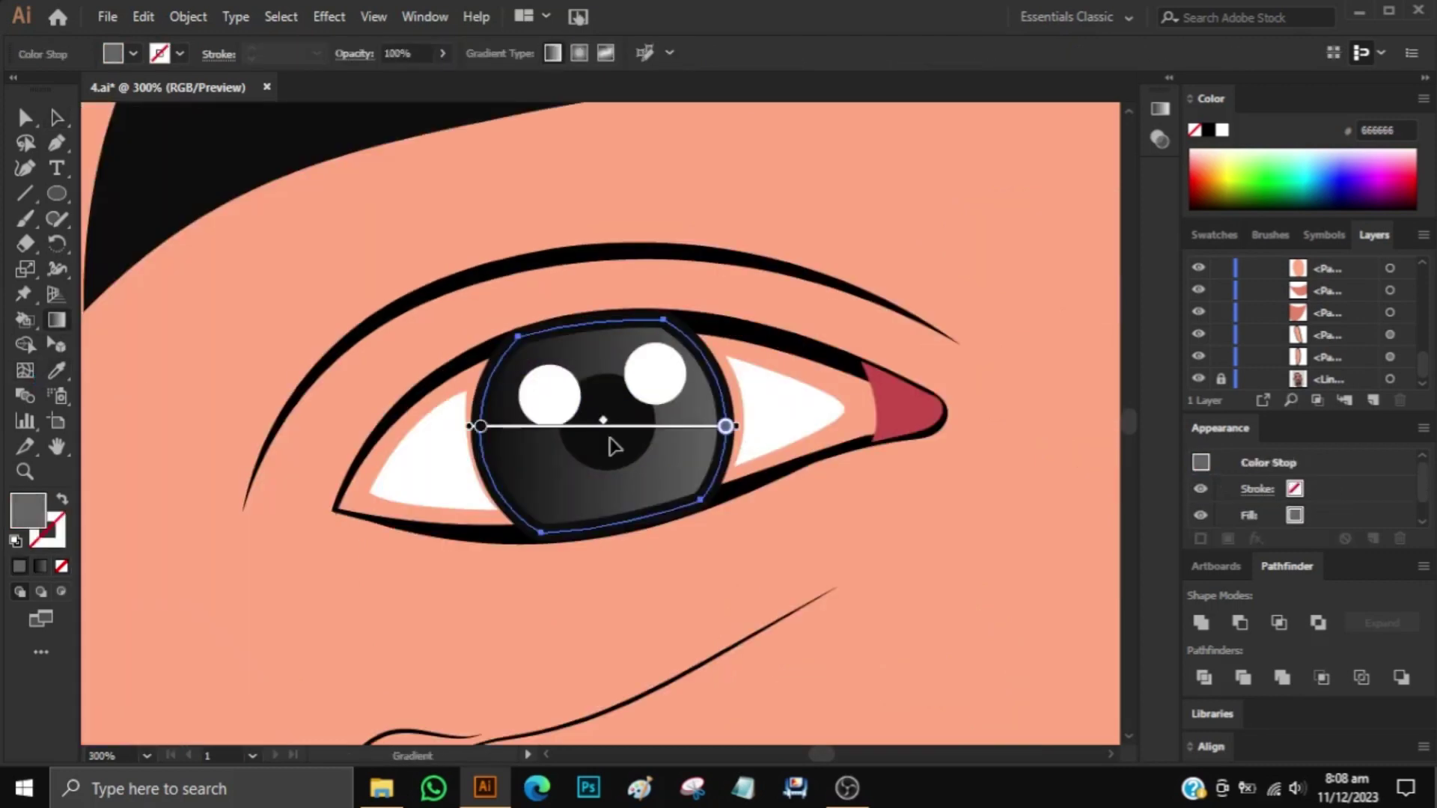
{"action": "left_click_drag", "start_coordinate": [608, 401], "coordinate": [610, 507]}
Set the stroke colour of the left eye's outline.
{"action": "key", "text": "v"}
{"action": "left_click", "coordinate": [610, 528]}
{"action": "key", "text": "ctrl+minus"}
{"action": "key", "text": "ctrl+minus"}
{"action": "key", "text": "ctrl+minus"}
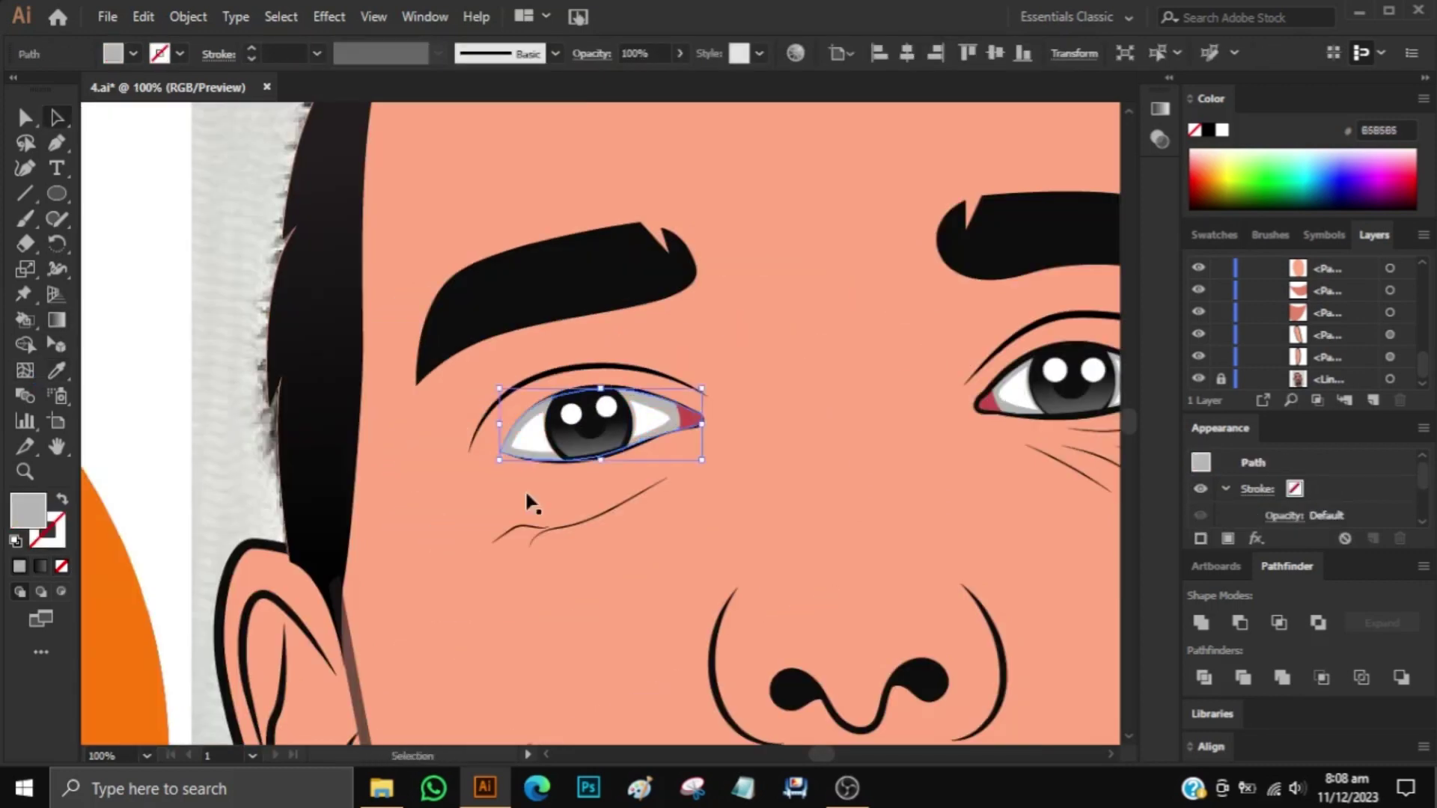
{"action": "key", "text": "ctrl+plus"}
{"action": "key", "text": "ctrl+plus"}
{"action": "key", "text": "ctrl+plus"}
{"action": "double_click", "coordinate": [46, 530]}
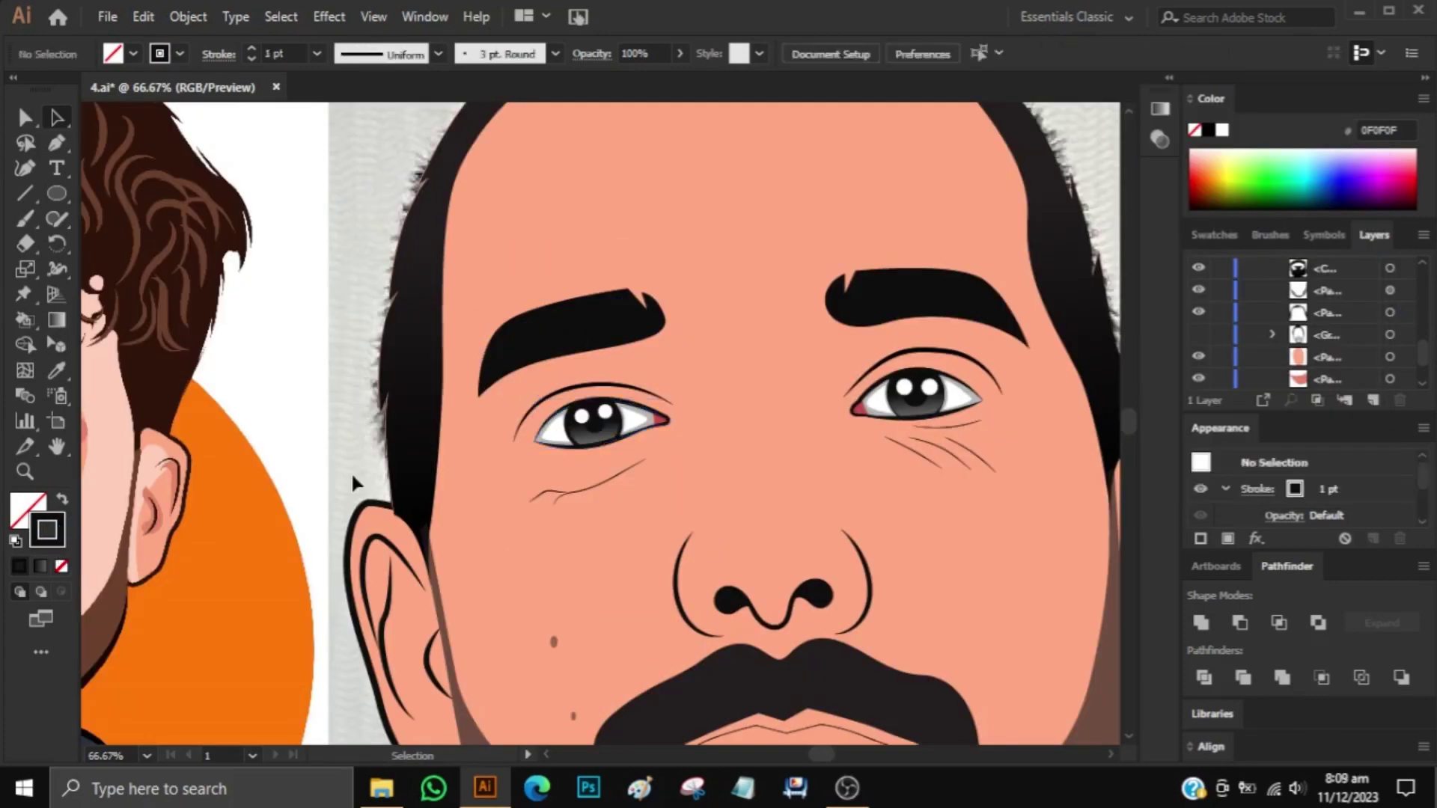
{"action": "scroll", "coordinate": [671, 443], "scroll_direction": "up", "scroll_amount": 1}
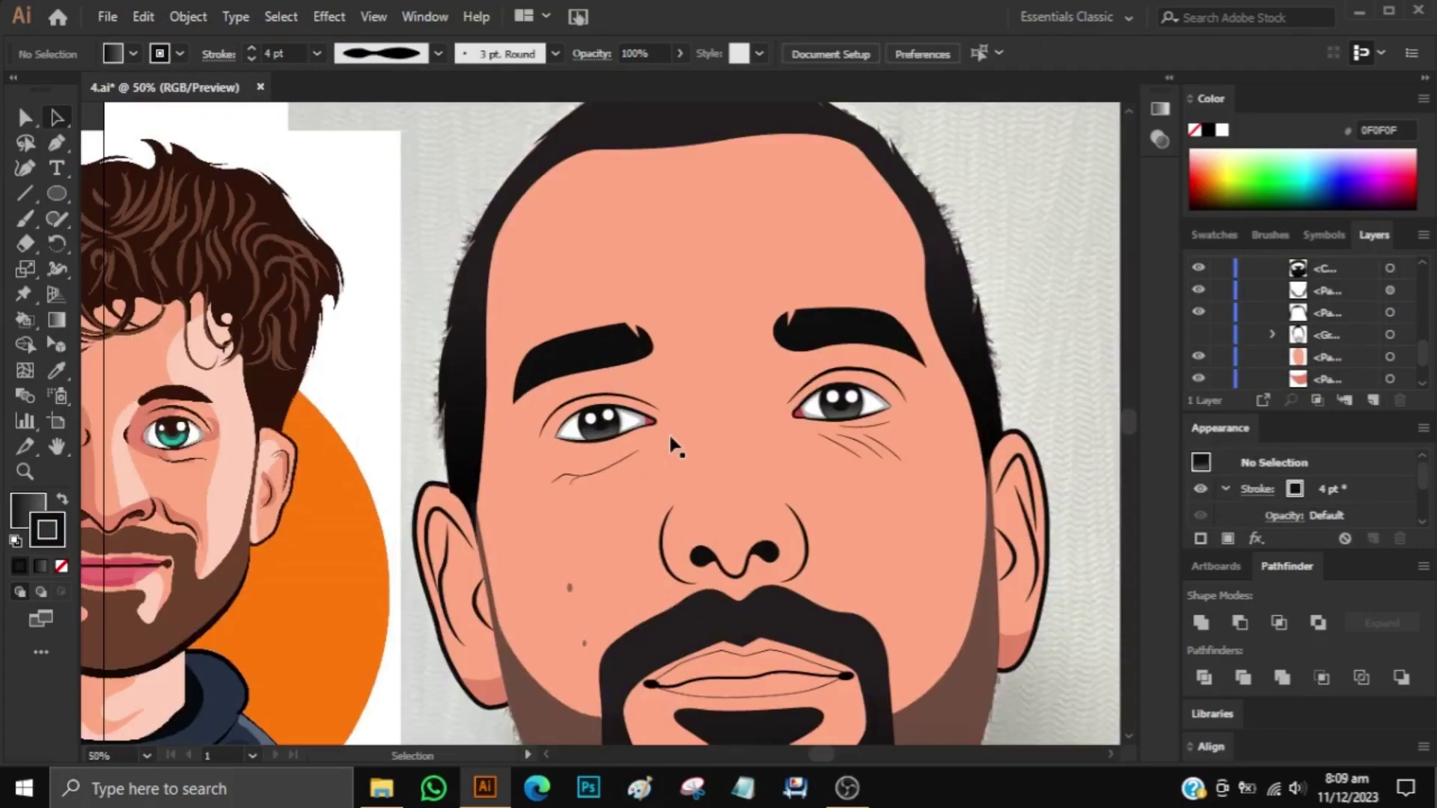
{"action": "scroll", "coordinate": [674, 464], "scroll_direction": "down", "scroll_amount": 3}
{"action": "left_click", "coordinate": [802, 473]}
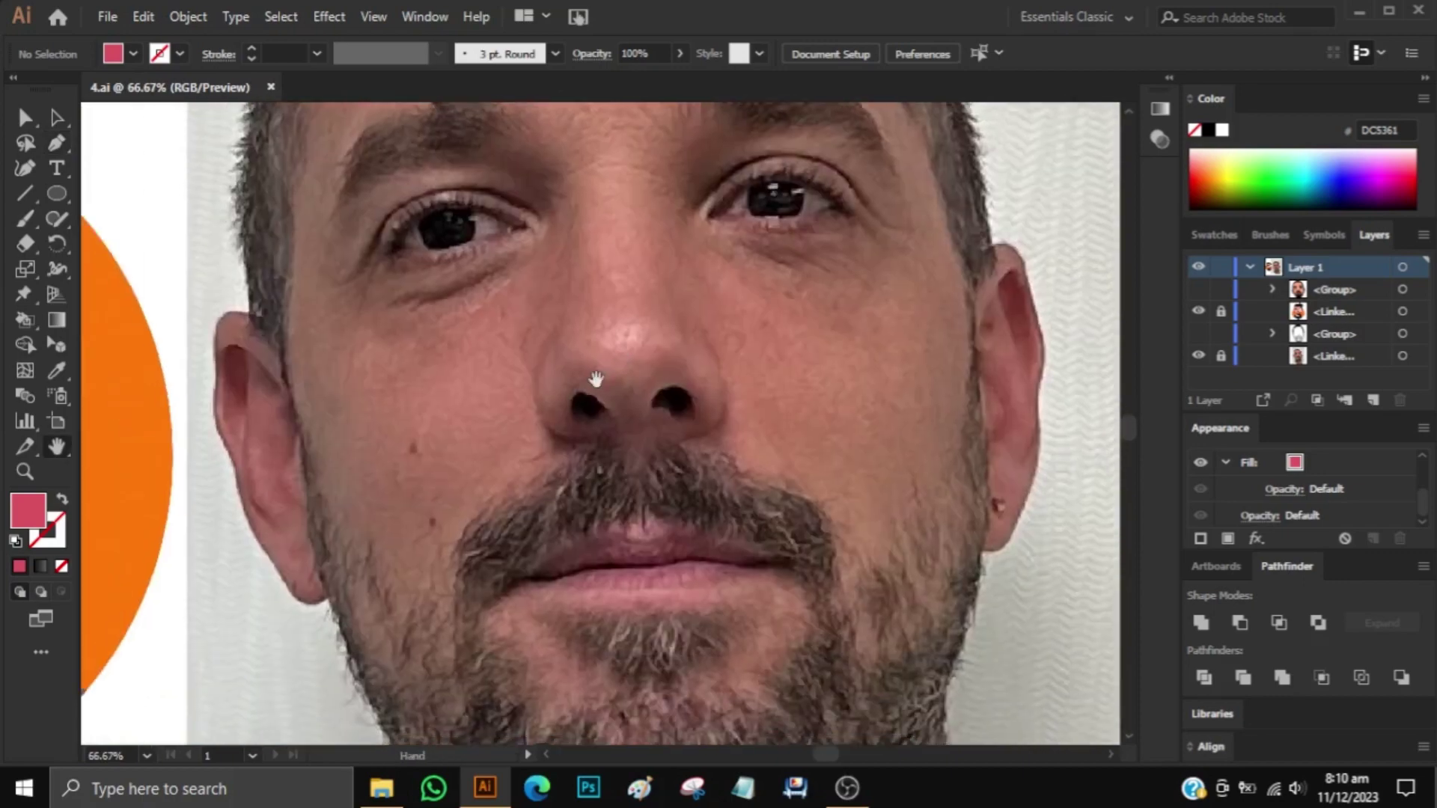
Trace a closed pink outline, no fill, around the nose and both nostrils.
{"action": "left_click", "coordinate": [550, 419]}
{"action": "left_click", "coordinate": [610, 379]}
{"action": "left_click", "coordinate": [634, 387]}
{"action": "left_click", "coordinate": [657, 361]}
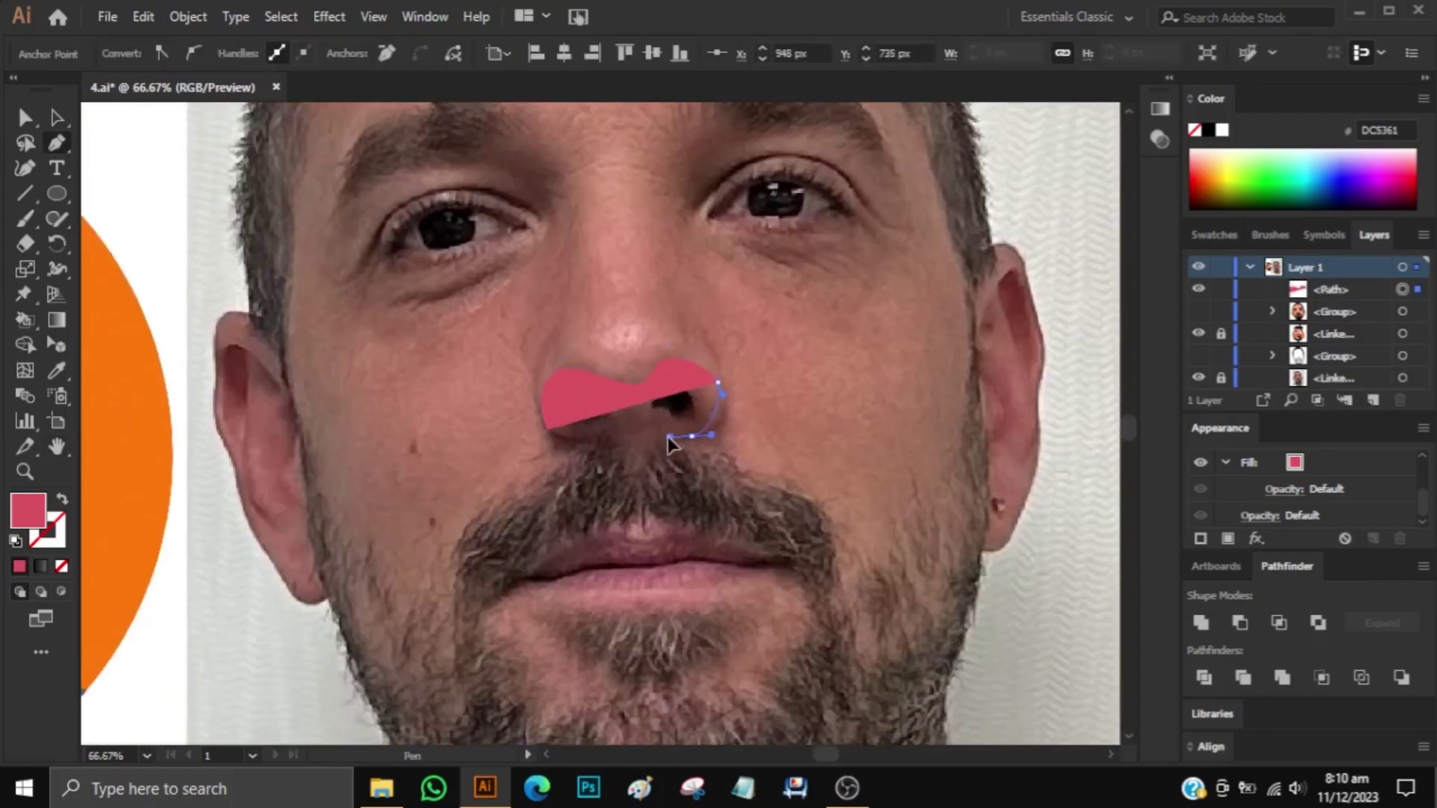
{"action": "key", "text": "shift+x"}
{"action": "key", "text": "ctrl+plus"}
{"action": "left_click", "coordinate": [608, 276]}
{"action": "left_click", "coordinate": [583, 382]}
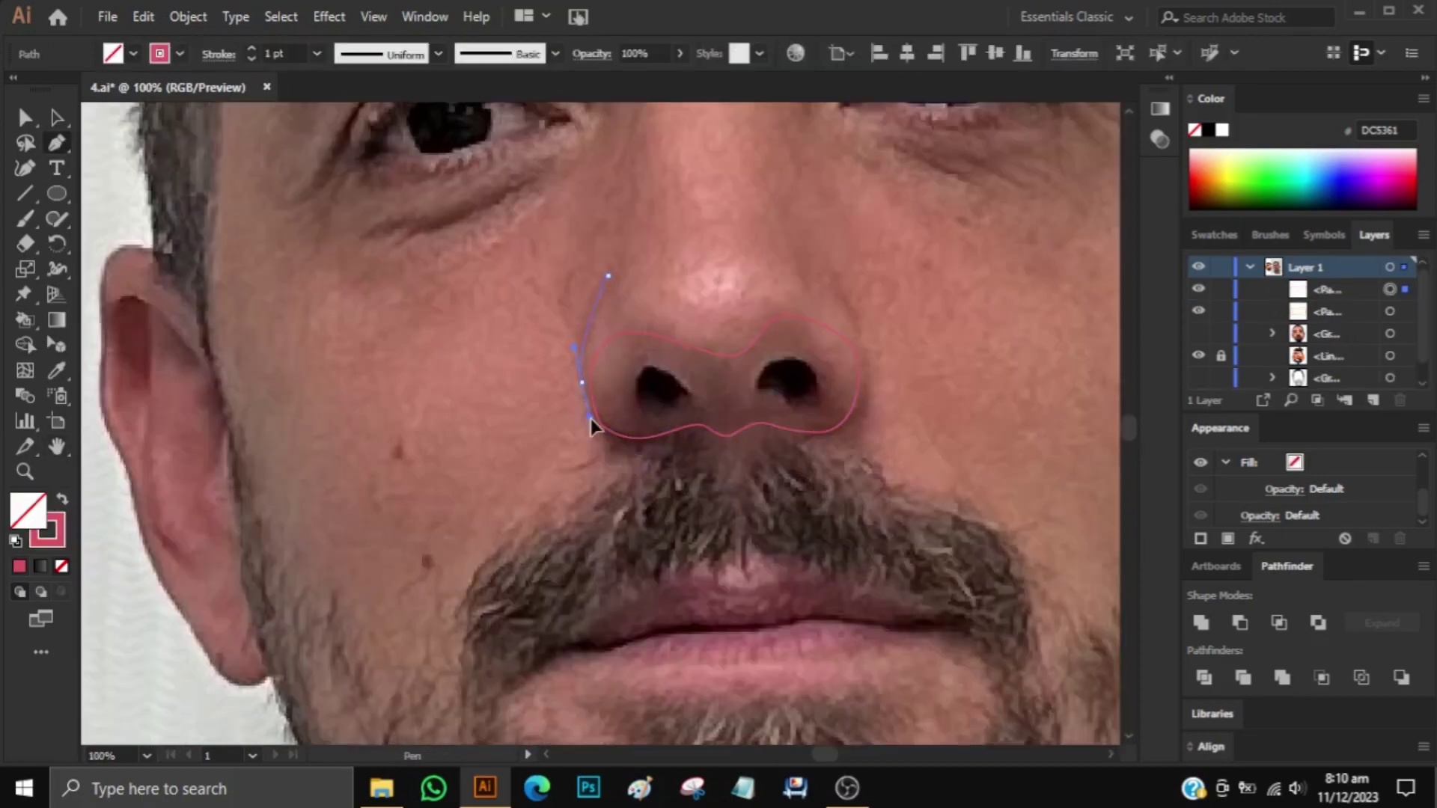
{"action": "left_click", "coordinate": [597, 428]}
{"action": "left_click", "coordinate": [658, 452]}
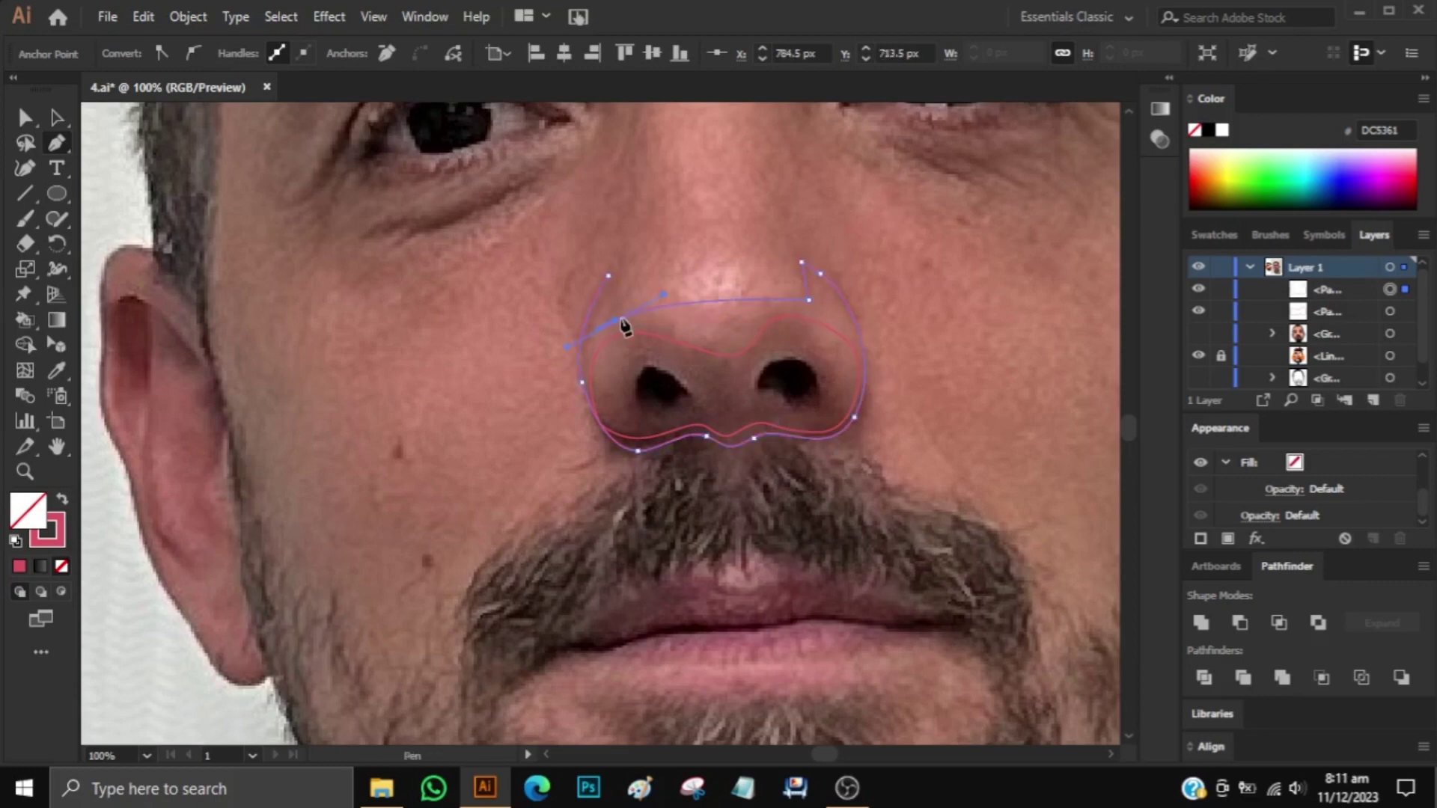
{"action": "left_click", "coordinate": [608, 276]}
{"action": "scroll", "coordinate": [728, 272], "scroll_direction": "up", "scroll_amount": 2}
Draw a line down the nose bridge and duplicated small circles at the nose tip.
{"action": "left_click", "coordinate": [712, 321]}
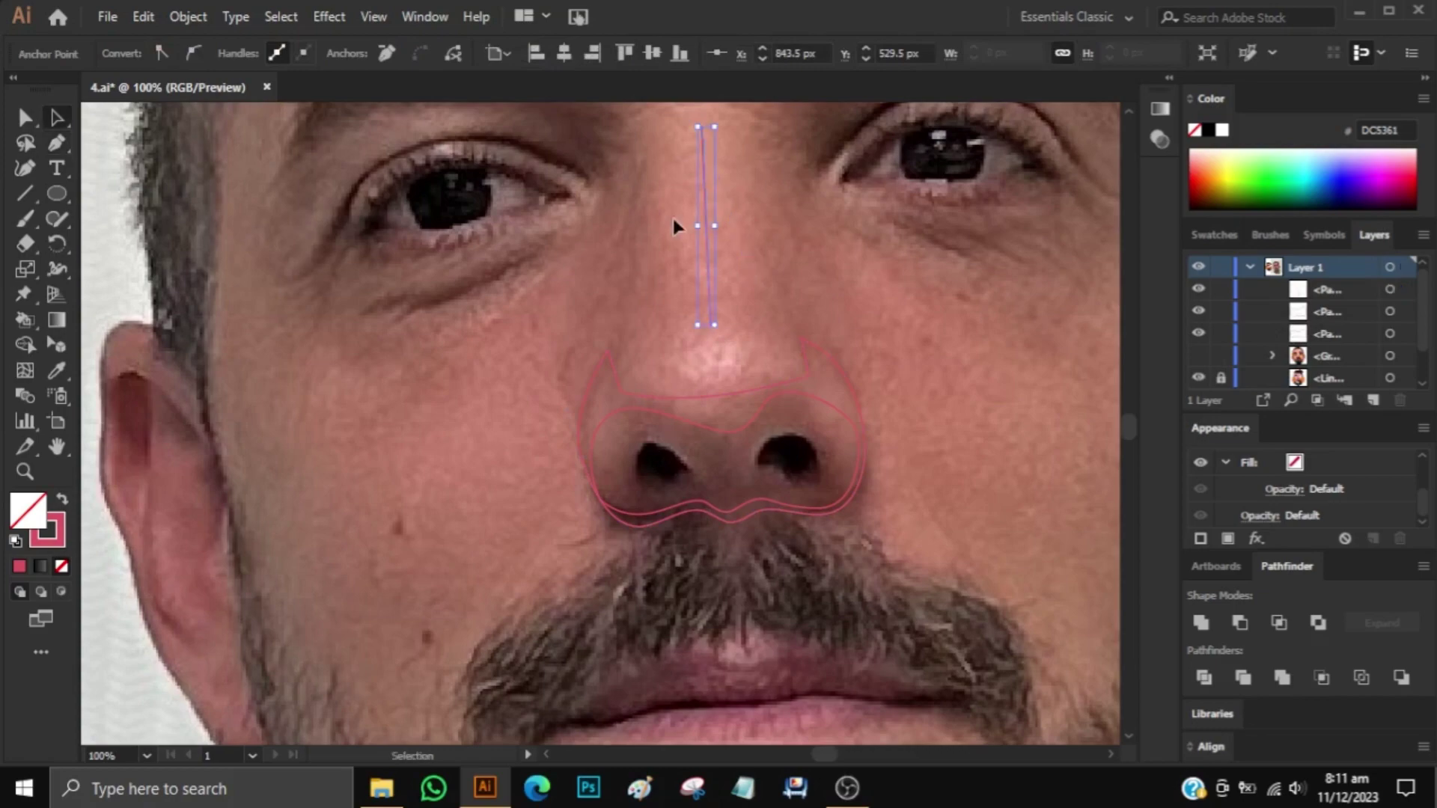
{"action": "left_click", "coordinate": [701, 126]}
{"action": "left_click", "coordinate": [732, 352], "text": "ctrl"}
{"action": "left_click_drag", "start_coordinate": [712, 349], "coordinate": [725, 397]}
{"action": "key", "text": "ctrl+plus"}
{"action": "key", "text": "ctrl+plus"}
{"action": "key", "text": "ctrl+plus"}
{"action": "key", "text": "ctrl+shift+a"}
{"action": "key", "text": "ctrl+minus"}
{"action": "key", "text": "ctrl+minus"}
{"action": "key", "text": "ctrl+minus"}
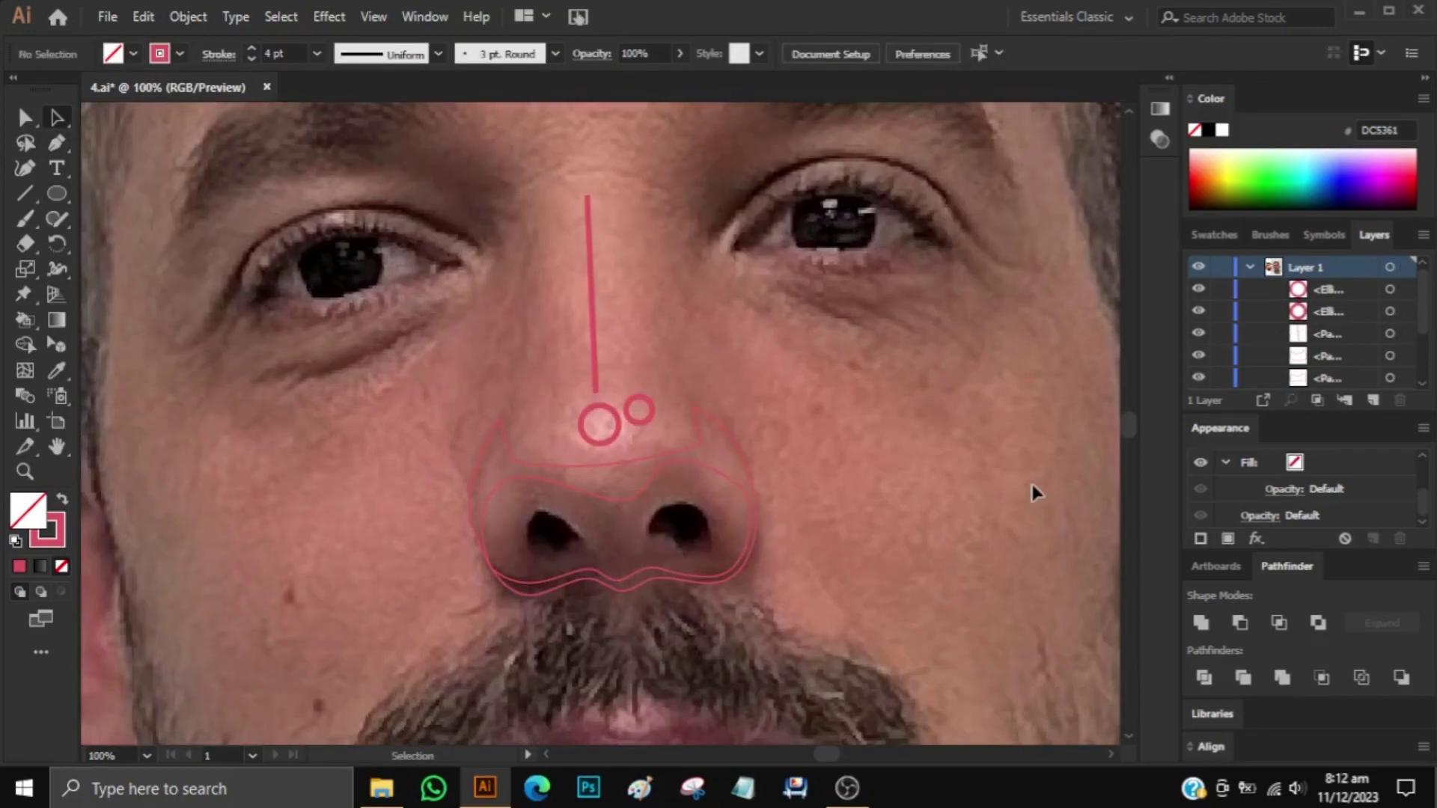
Trace closed shapes for the right and left smile lines with the Pen tool.
{"action": "key", "text": "p"}
{"action": "left_click", "coordinate": [784, 277]}
{"action": "left_click", "coordinate": [819, 378]}
{"action": "left_click", "coordinate": [850, 411]}
{"action": "left_click", "coordinate": [902, 477]}
{"action": "left_click", "coordinate": [911, 525]}
{"action": "left_click", "coordinate": [919, 571]}
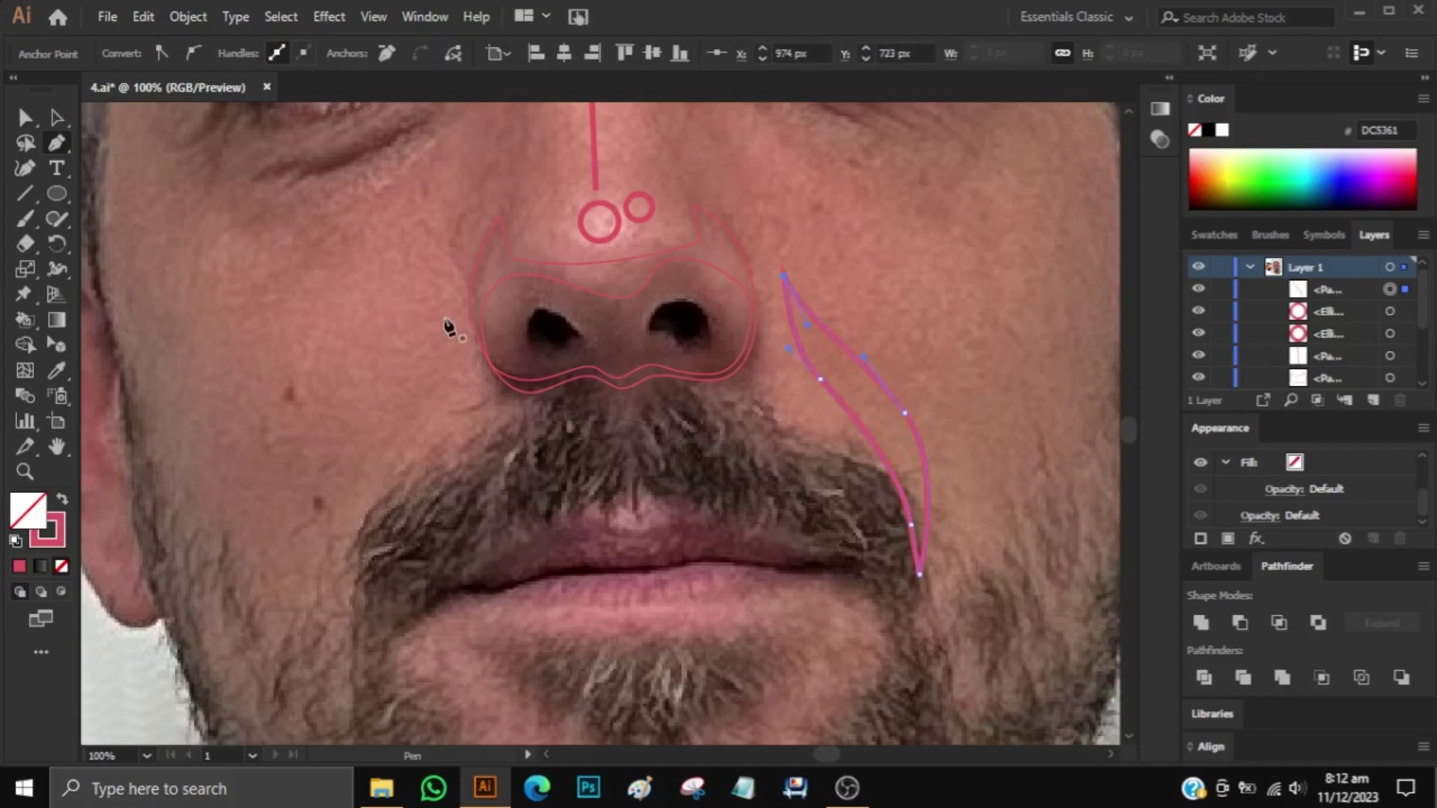
{"action": "left_click", "coordinate": [457, 305]}
{"action": "left_click", "coordinate": [438, 372]}
{"action": "left_click", "coordinate": [404, 398]}
{"action": "left_click", "coordinate": [372, 490]}
{"action": "left_click", "coordinate": [457, 307]}
Trace the curved outer outline of the upper lip.
{"action": "scroll", "coordinate": [532, 483], "scroll_direction": "up", "scroll_amount": 2}
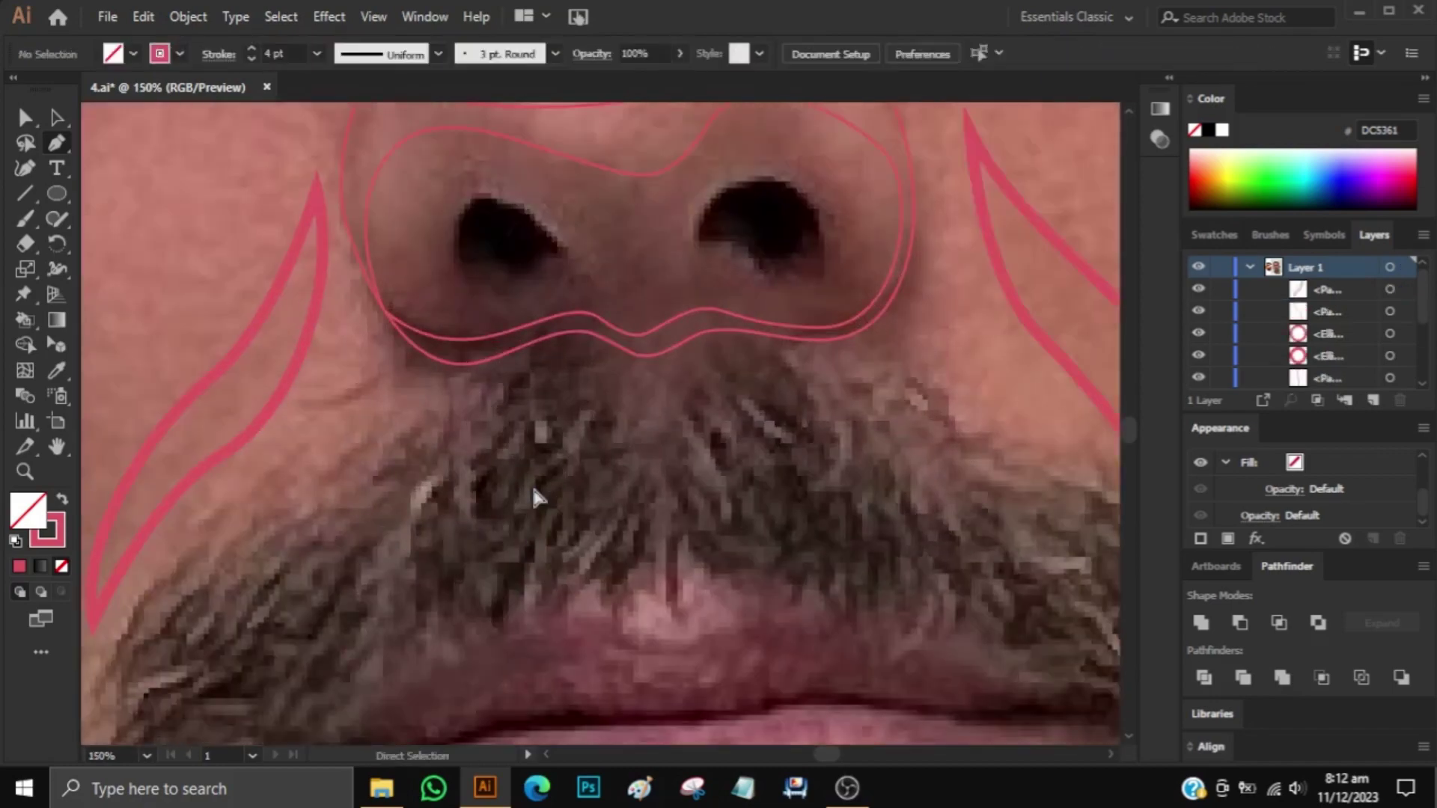
{"action": "scroll", "coordinate": [531, 483], "scroll_direction": "down", "scroll_amount": 3}
{"action": "scroll", "coordinate": [786, 311], "scroll_direction": "up", "scroll_amount": 3}
{"action": "left_click", "coordinate": [747, 223]}
{"action": "left_click_drag", "start_coordinate": [696, 208], "coordinate": [671, 214]}
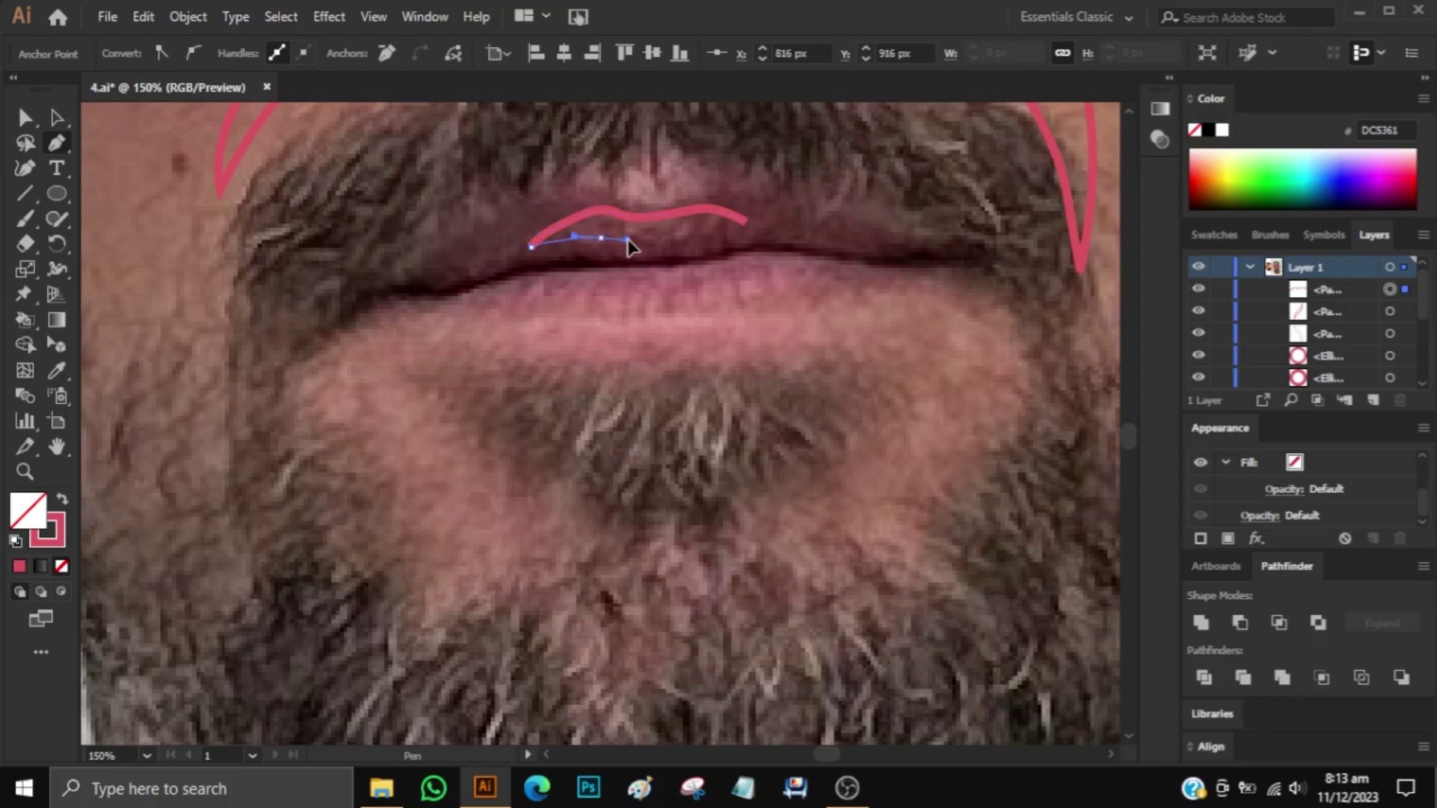
{"action": "left_click", "coordinate": [887, 264]}
{"action": "left_click", "coordinate": [791, 245]}
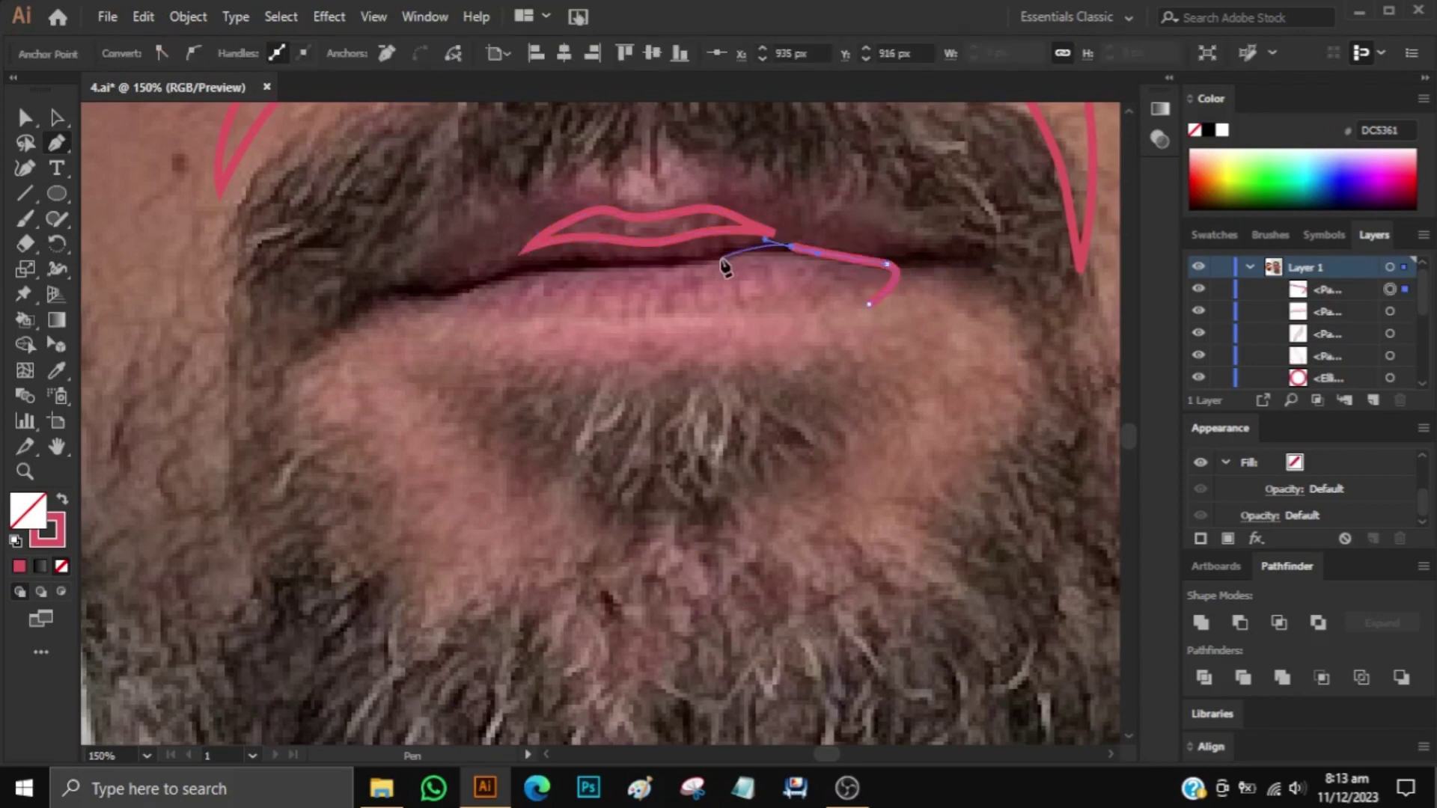
{"action": "left_click", "coordinate": [767, 180]}
Trace the curved inner lower-lip shape.
{"action": "left_click_drag", "start_coordinate": [1022, 217], "coordinate": [1026, 262]}
{"action": "left_click", "coordinate": [869, 303]}
{"action": "left_click", "coordinate": [833, 271]}
{"action": "left_click", "coordinate": [716, 296]}
{"action": "left_click_drag", "start_coordinate": [629, 301], "coordinate": [599, 307]}
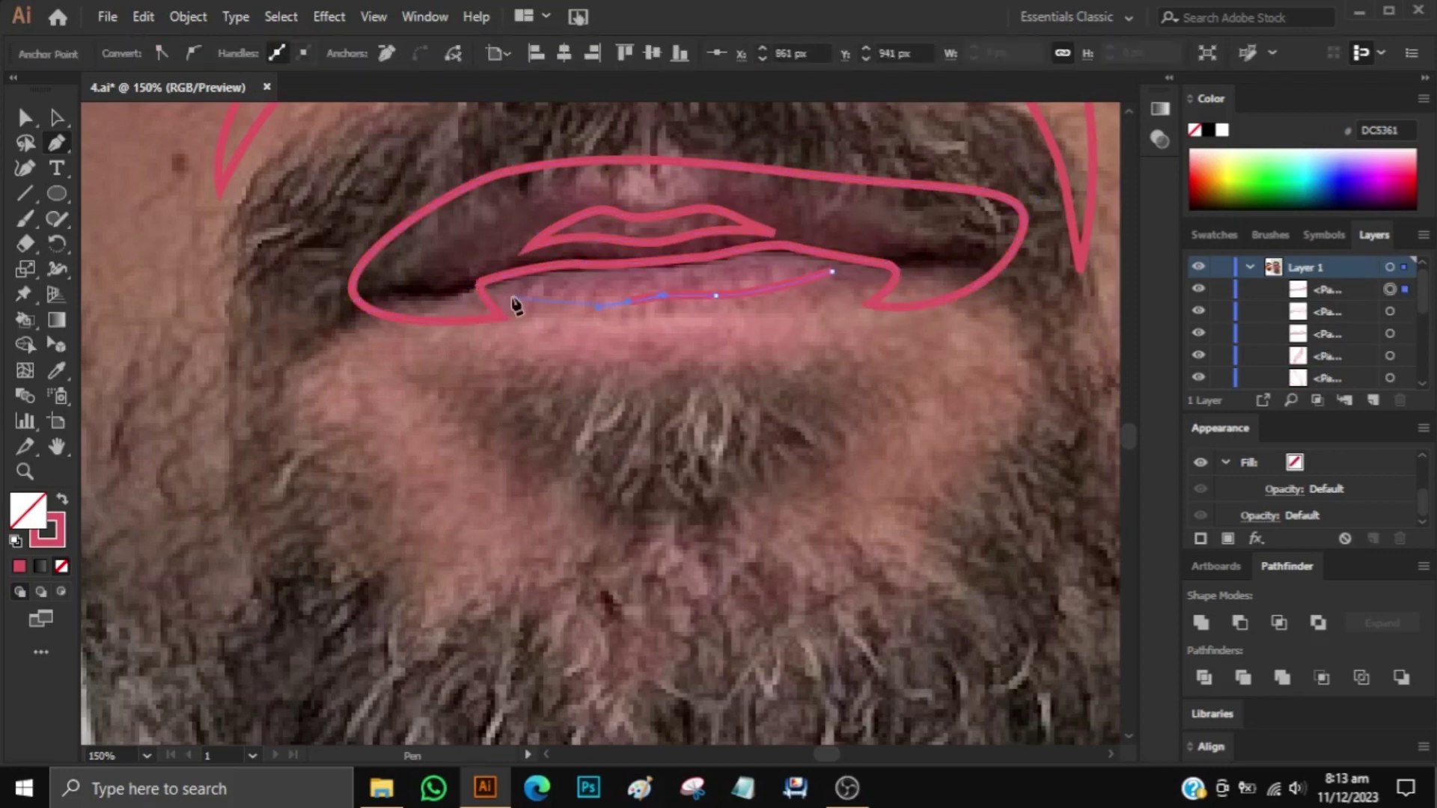
{"action": "left_click", "coordinate": [679, 274]}
{"action": "scroll", "coordinate": [850, 284], "scroll_direction": "down", "scroll_amount": 3}
{"action": "scroll", "coordinate": [851, 374], "scroll_direction": "up", "scroll_amount": 2}
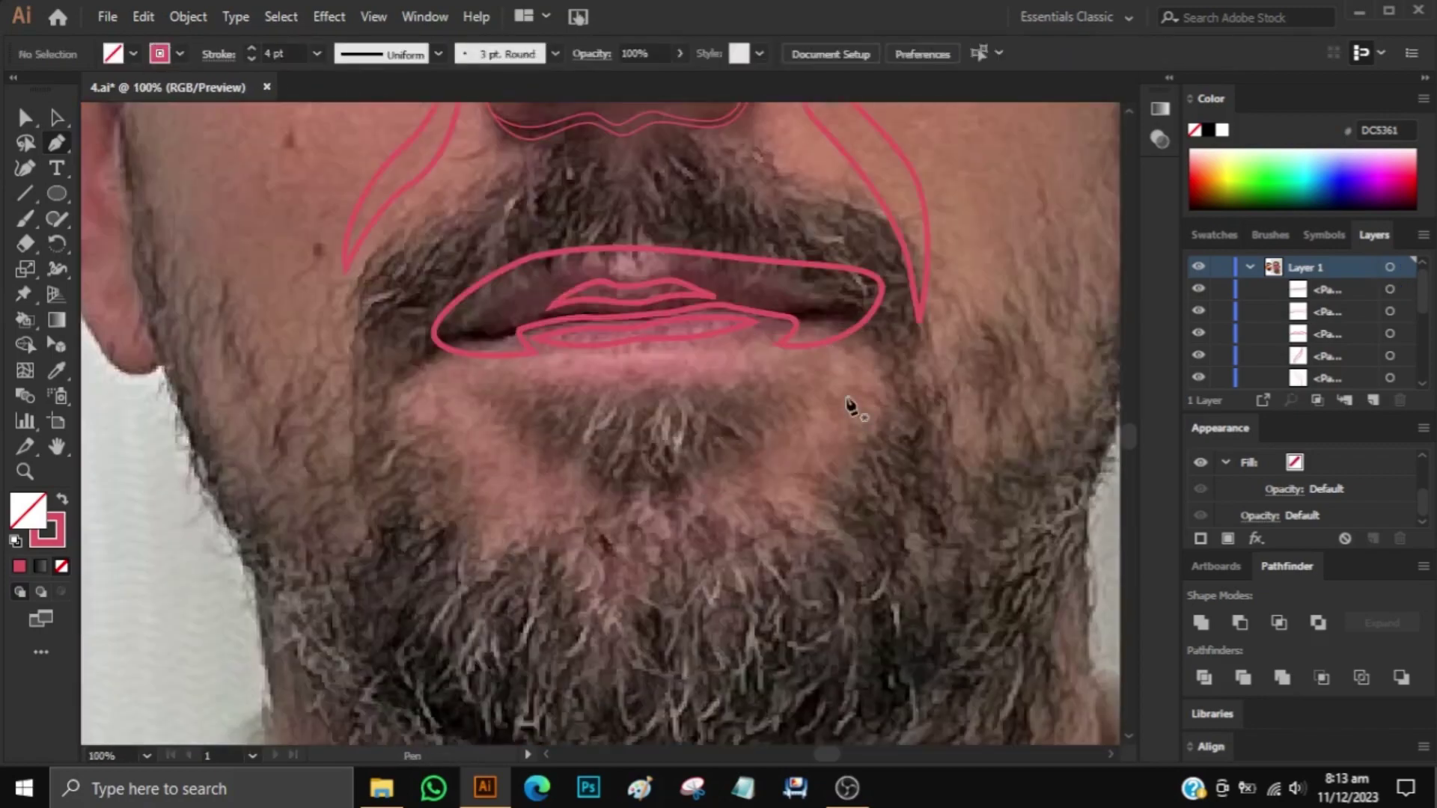
Trace a leaf-shaped chin outline and begin a line down the right cheek.
{"action": "left_click", "coordinate": [845, 397]}
{"action": "left_click", "coordinate": [450, 423]}
{"action": "left_click", "coordinate": [484, 492]}
{"action": "left_click", "coordinate": [449, 423]}
{"action": "scroll", "coordinate": [568, 410], "scroll_direction": "up", "scroll_amount": 2}
{"action": "left_click", "coordinate": [945, 322]}
{"action": "left_click", "coordinate": [957, 367]}
{"action": "left_click", "coordinate": [977, 408]}
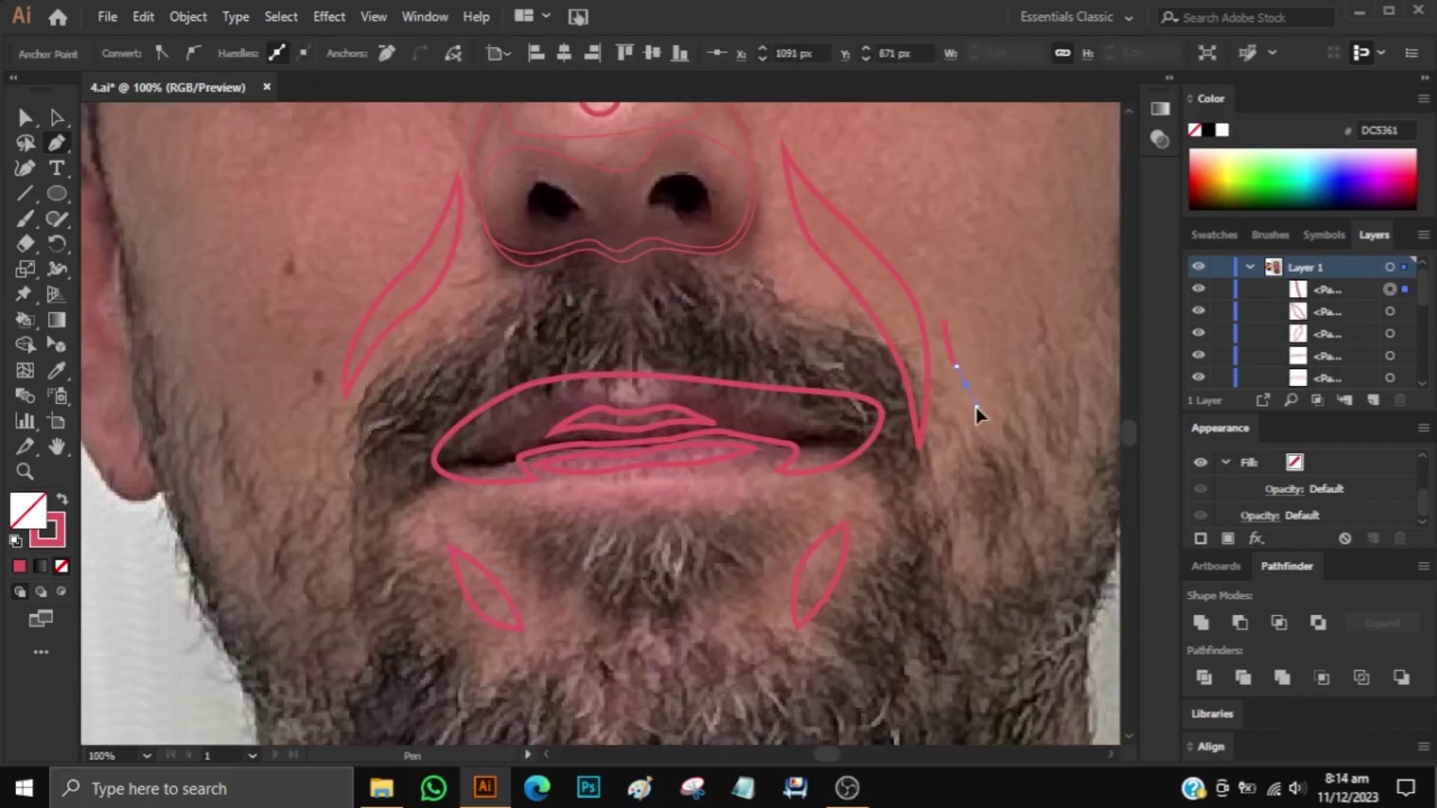
{"action": "scroll", "coordinate": [291, 368], "scroll_direction": "down", "scroll_amount": 2}
Draw curved pen paths for the right eyebrow arc and upper eyelid.
{"action": "left_click", "coordinate": [507, 191]}
{"action": "left_click_drag", "start_coordinate": [467, 258], "coordinate": [475, 278]}
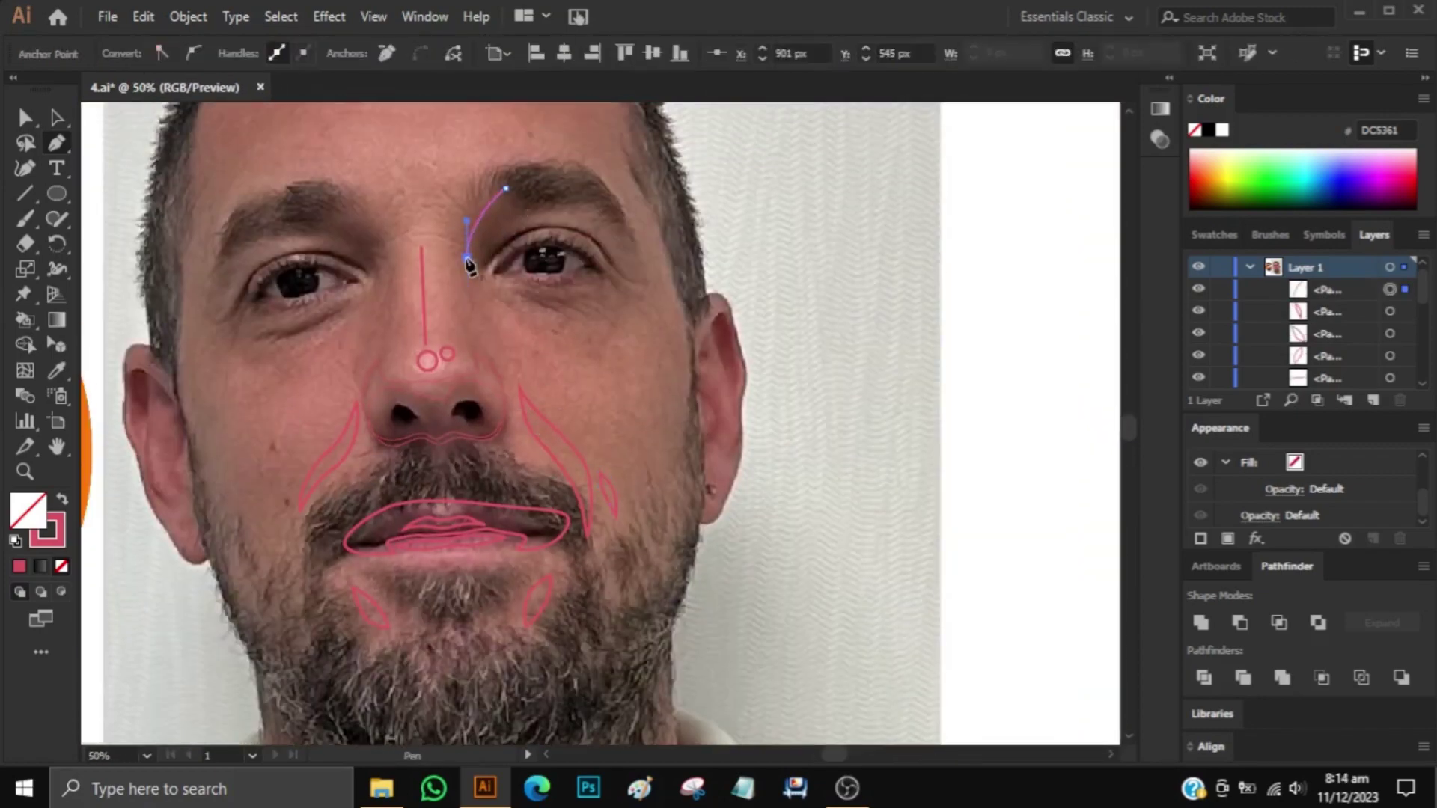
{"action": "scroll", "coordinate": [475, 262], "scroll_direction": "up", "scroll_amount": 2}
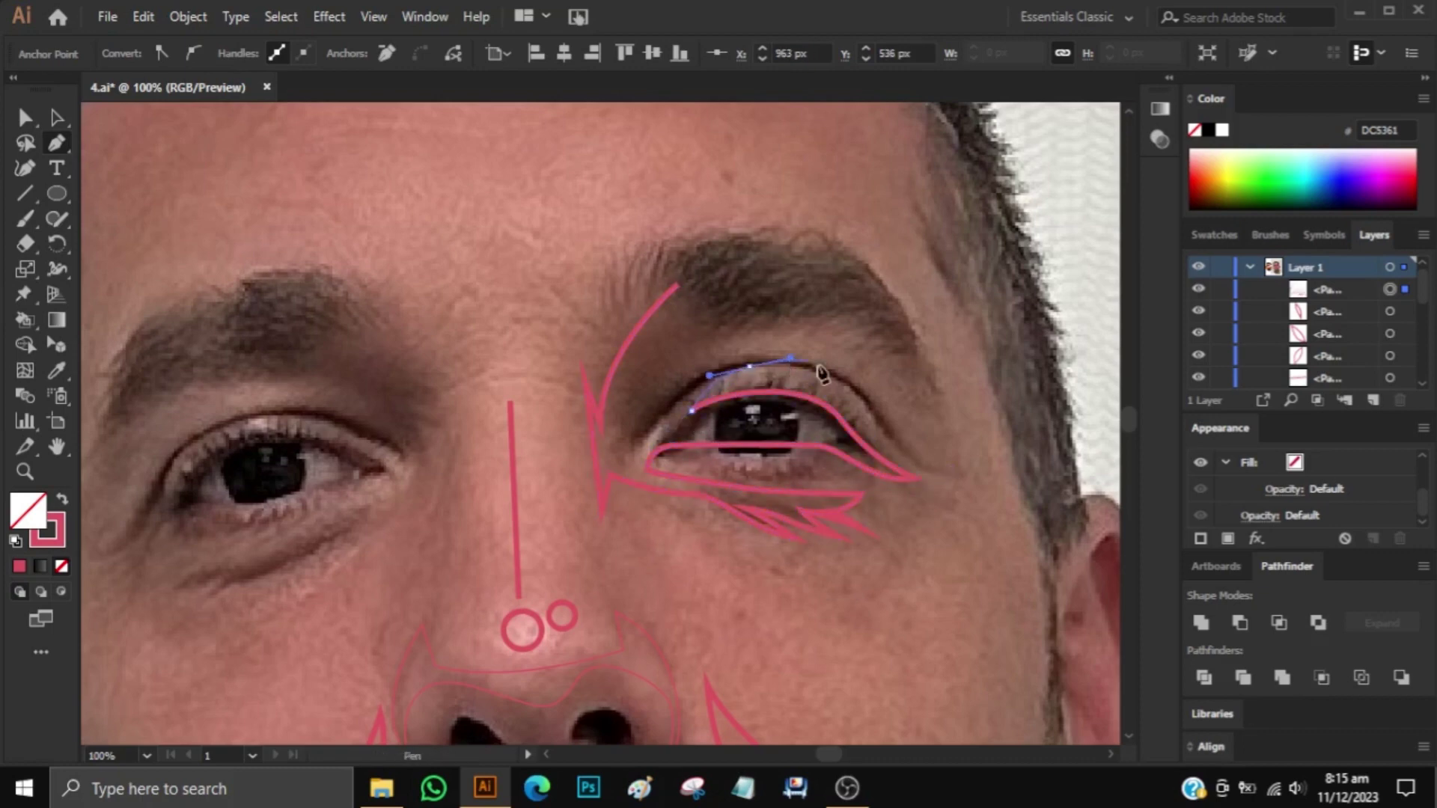
{"action": "left_click_drag", "start_coordinate": [741, 357], "coordinate": [662, 378]}
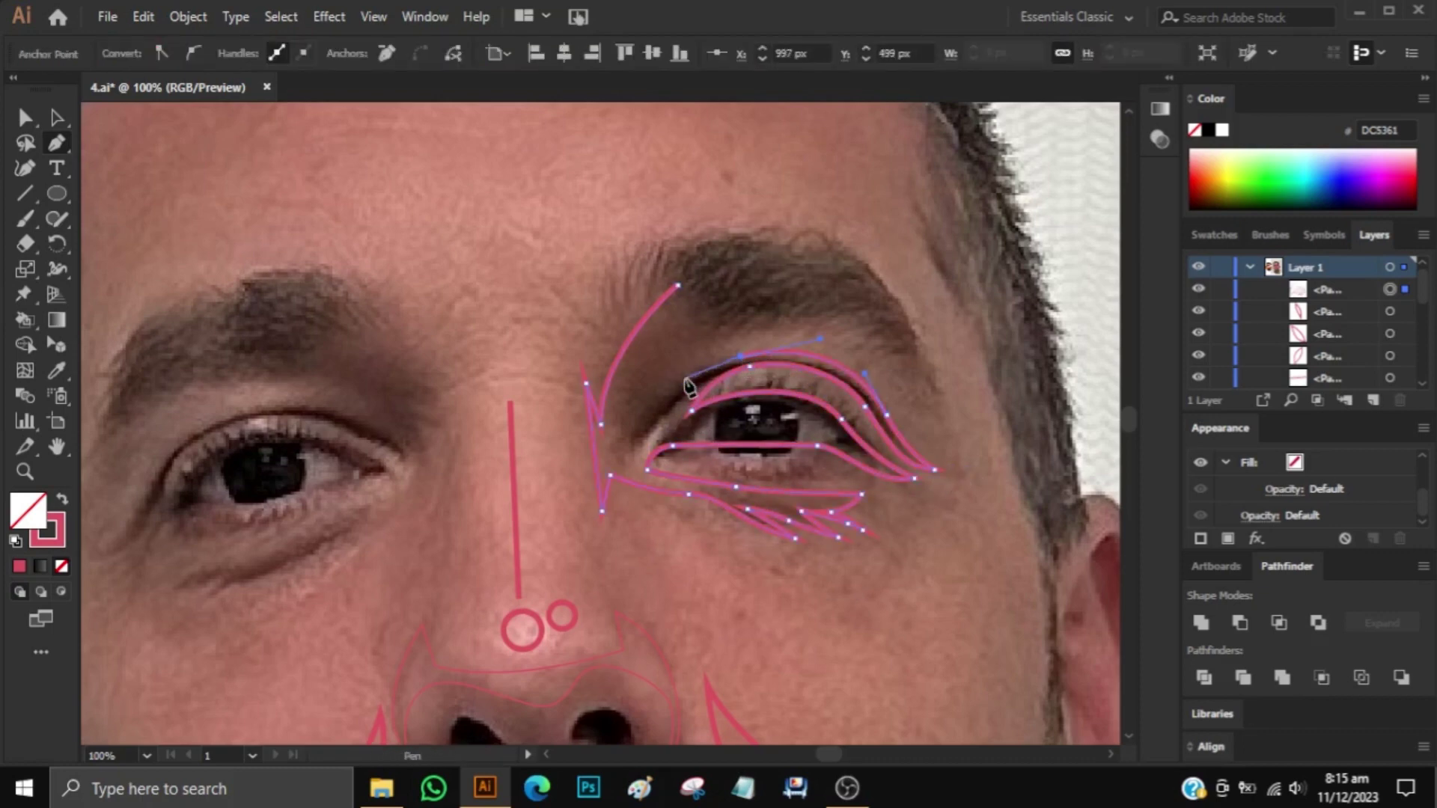
{"action": "left_click", "coordinate": [506, 382], "text": "ctrl"}
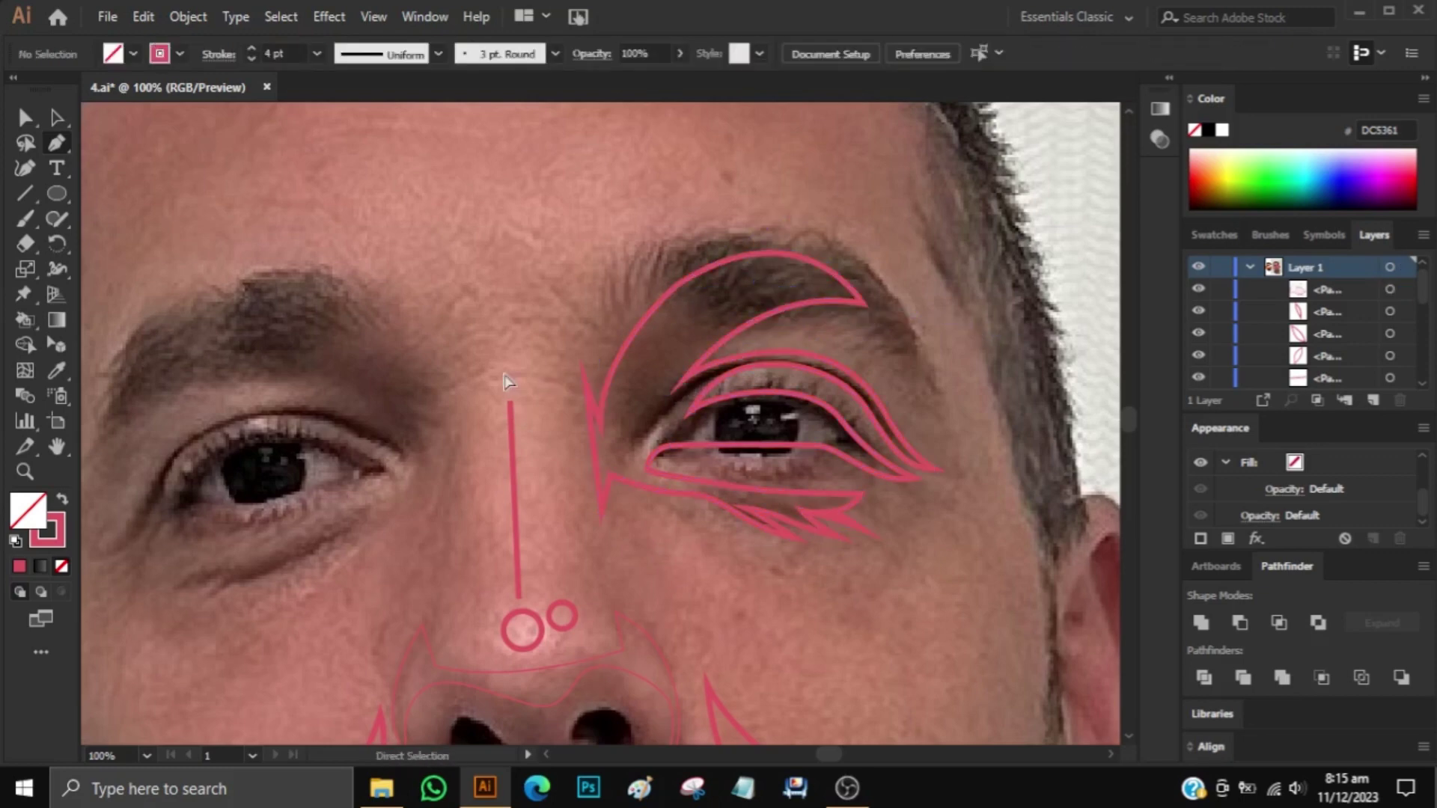
Trace the left eyebrow curving down toward the nose bridge.
{"action": "left_click", "coordinate": [334, 319]}
{"action": "left_click_drag", "start_coordinate": [445, 454], "coordinate": [464, 513]}
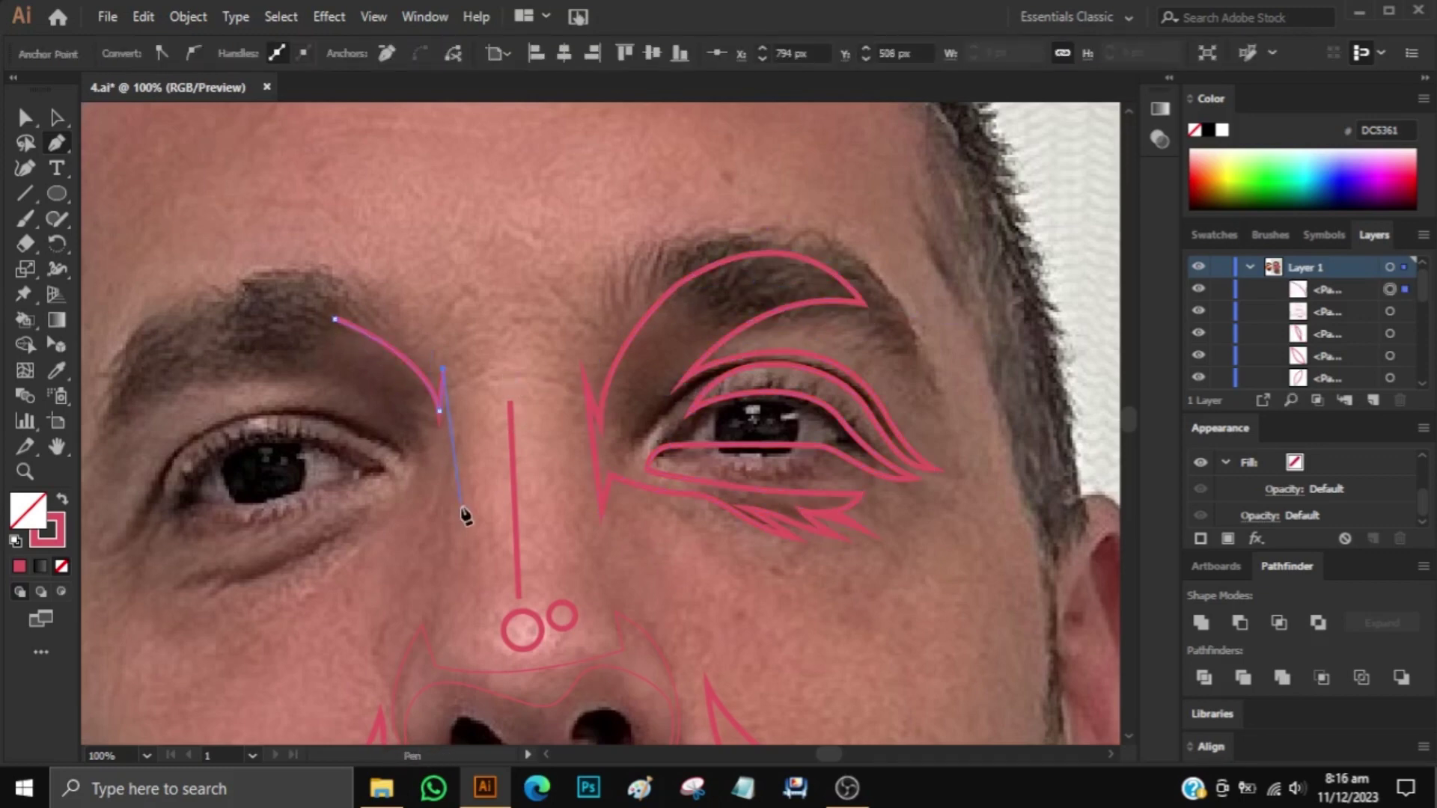
{"action": "left_click", "coordinate": [451, 371]}
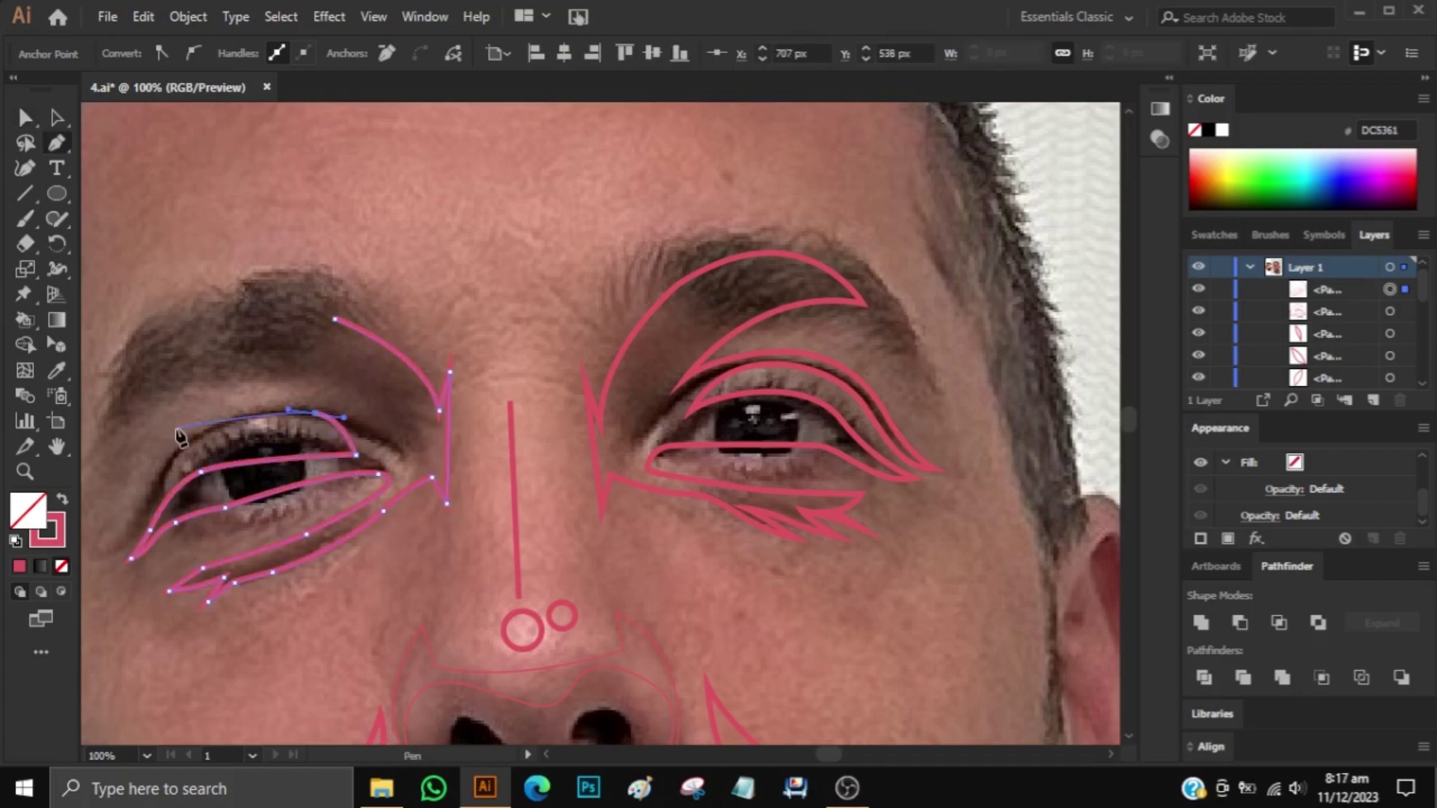
{"action": "scroll", "coordinate": [171, 457], "scroll_direction": "left", "scroll_amount": 5}
{"action": "scroll", "coordinate": [314, 550], "scroll_direction": "left", "scroll_amount": 1}
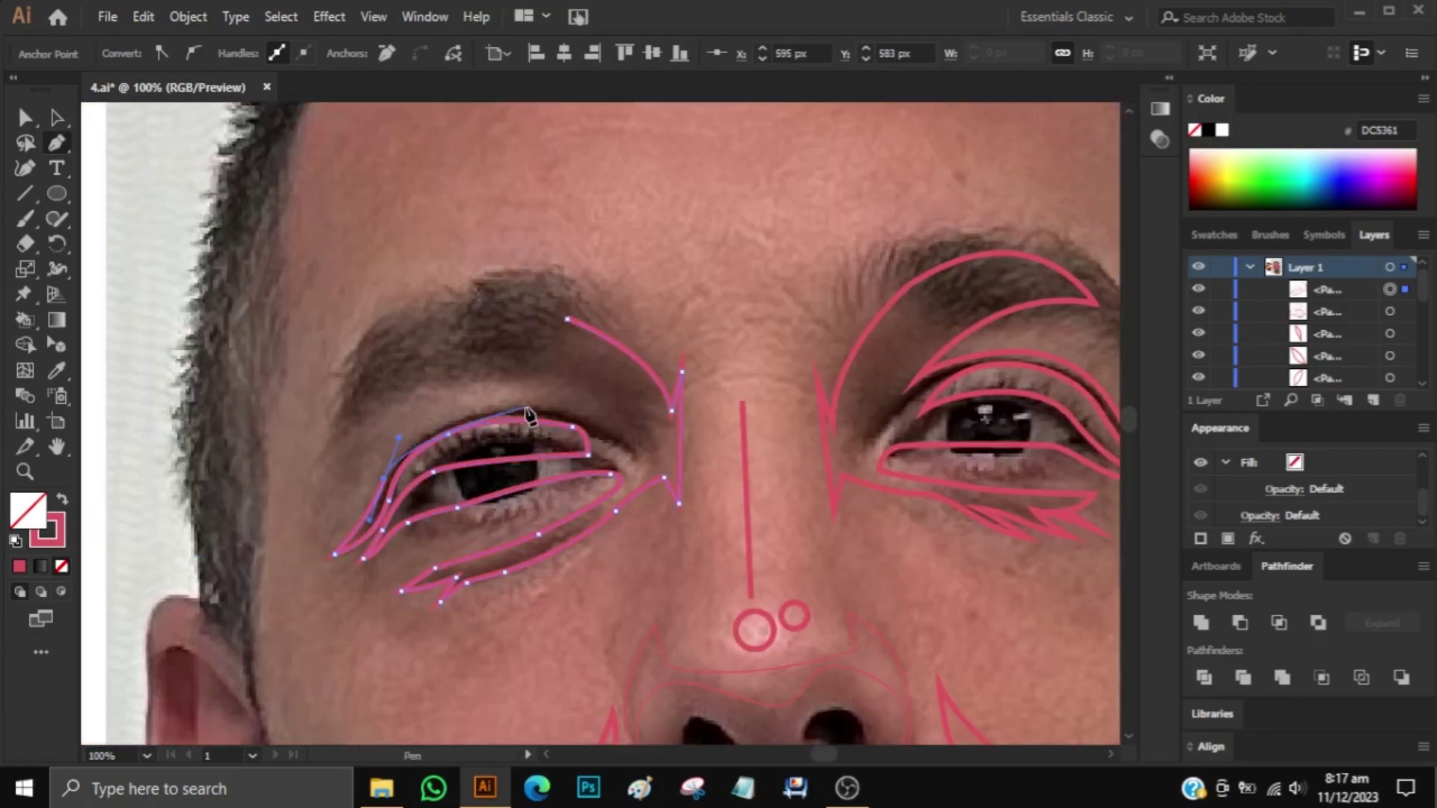
Start the brow ridge outline across the forehead.
{"action": "scroll", "coordinate": [679, 341], "scroll_direction": "down", "scroll_amount": 4}
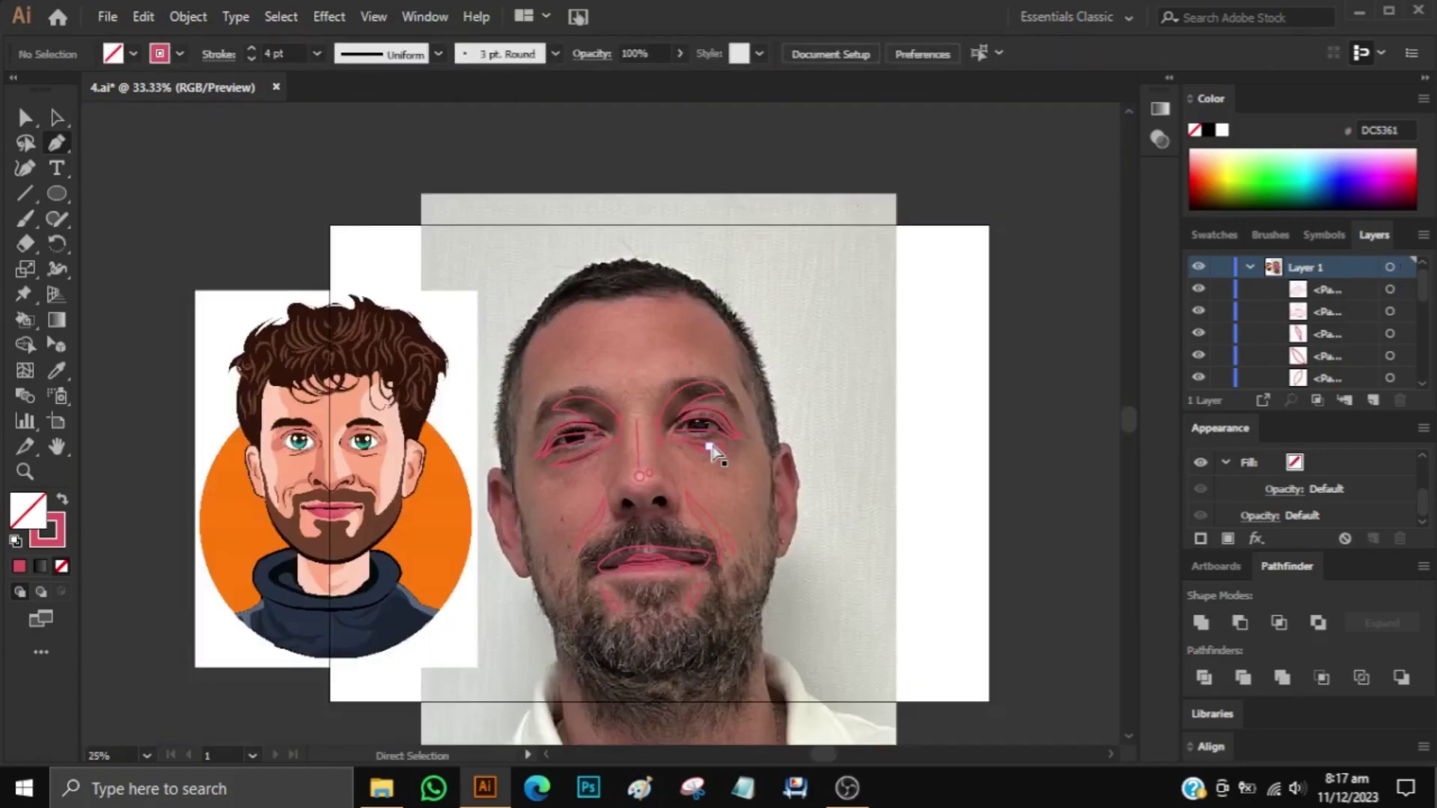
{"action": "scroll", "coordinate": [712, 449], "scroll_direction": "up", "scroll_amount": 2}
{"action": "scroll", "coordinate": [879, 597], "scroll_direction": "up", "scroll_amount": 1}
{"action": "left_click", "coordinate": [822, 341]}
{"action": "left_click", "coordinate": [736, 346]}
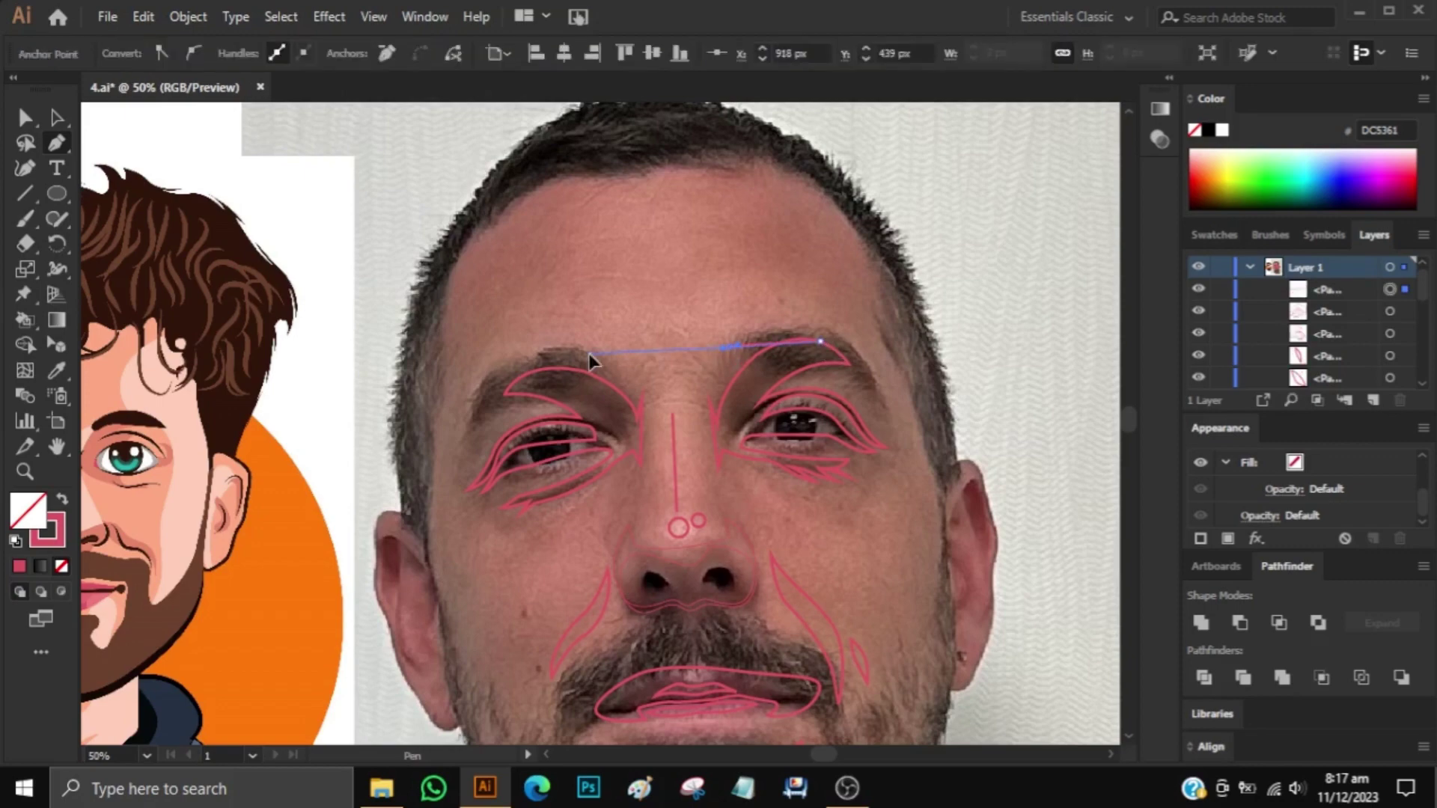
Trace the face outline curving down the right cheek to the jaw.
{"action": "scroll", "coordinate": [835, 403], "scroll_direction": "down", "scroll_amount": 1}
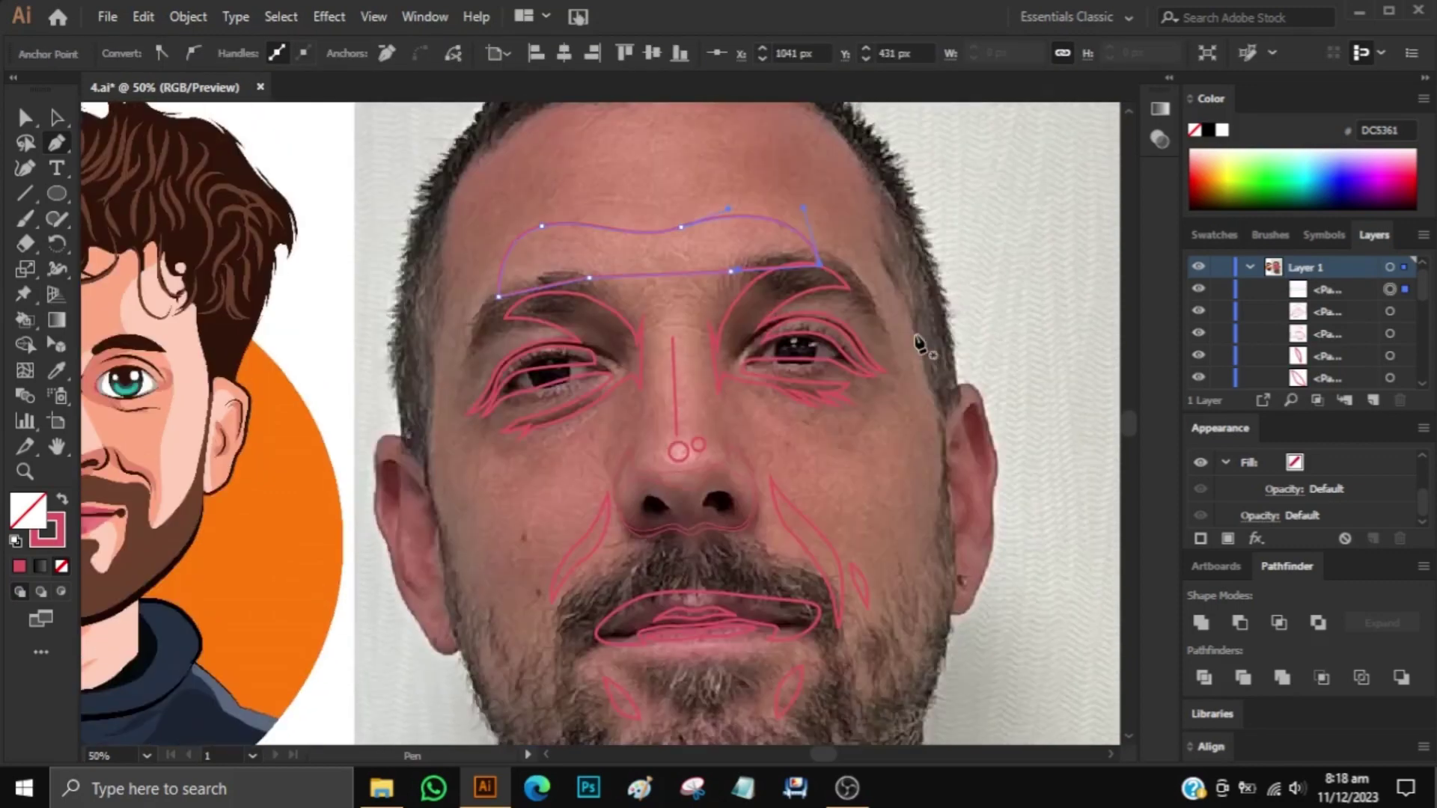
{"action": "left_click", "coordinate": [866, 320]}
{"action": "left_click_drag", "start_coordinate": [914, 417], "coordinate": [909, 479]}
{"action": "scroll", "coordinate": [865, 528], "scroll_direction": "down", "scroll_amount": 1}
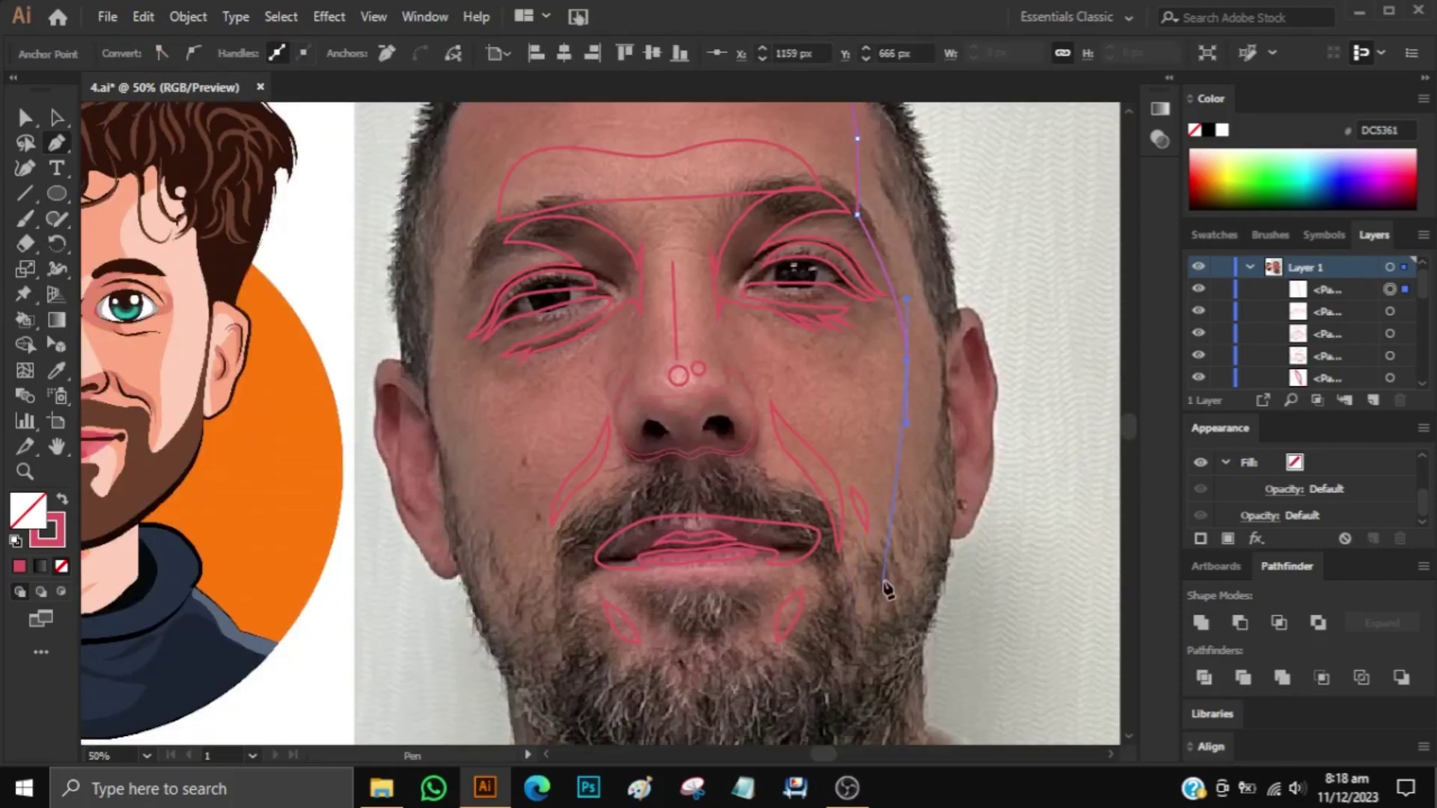
{"action": "left_click_drag", "start_coordinate": [883, 584], "coordinate": [840, 653]}
{"action": "scroll", "coordinate": [840, 653], "scroll_direction": "down", "scroll_amount": 2}
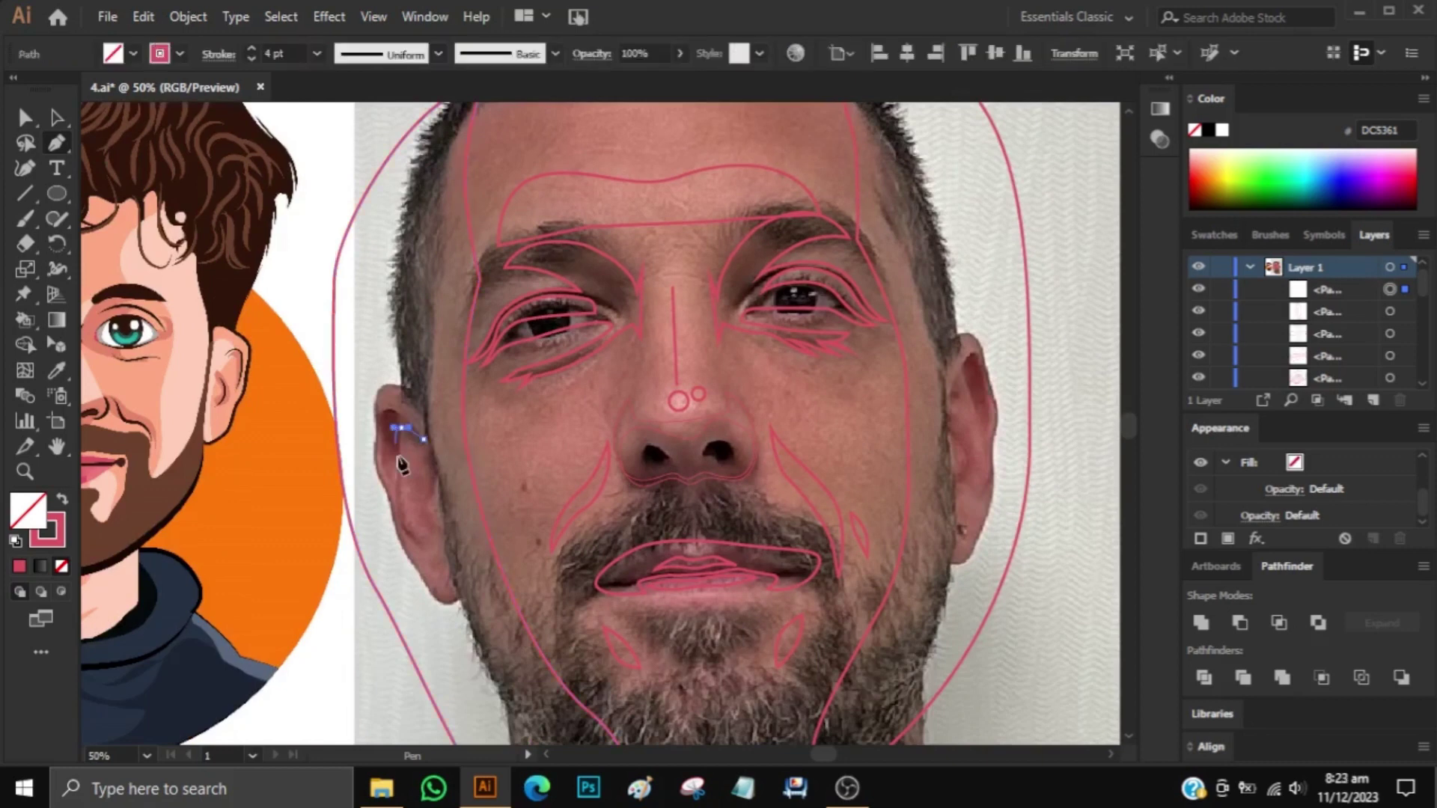
Trace the inner curves of the left and right ears.
{"action": "left_click", "coordinate": [394, 428]}
{"action": "left_click_drag", "start_coordinate": [414, 517], "coordinate": [440, 529]}
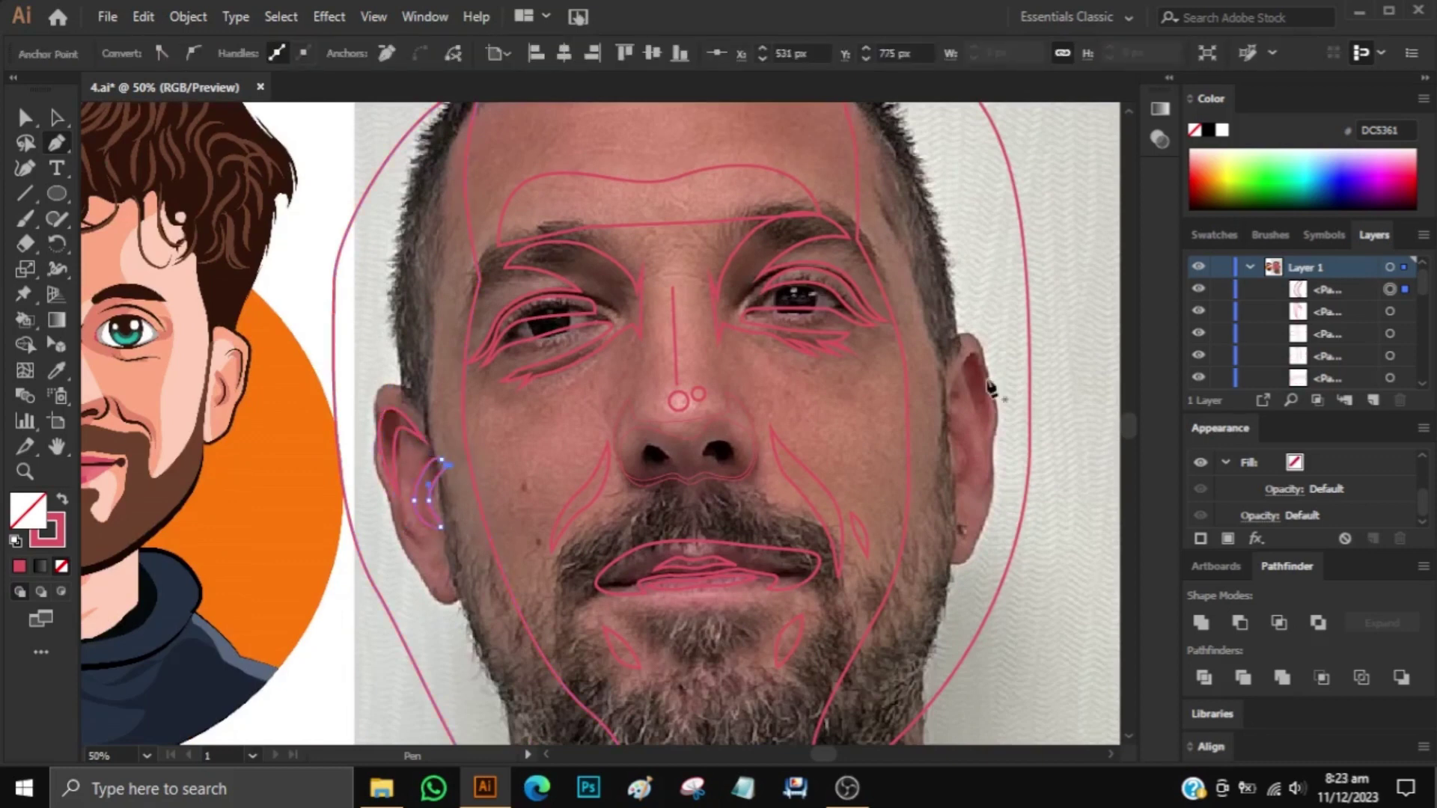
{"action": "left_click", "coordinate": [944, 398]}
{"action": "left_click", "coordinate": [970, 357]}
{"action": "left_click", "coordinate": [990, 402]}
{"action": "left_click", "coordinate": [988, 434]}
{"action": "left_click", "coordinate": [947, 425]}
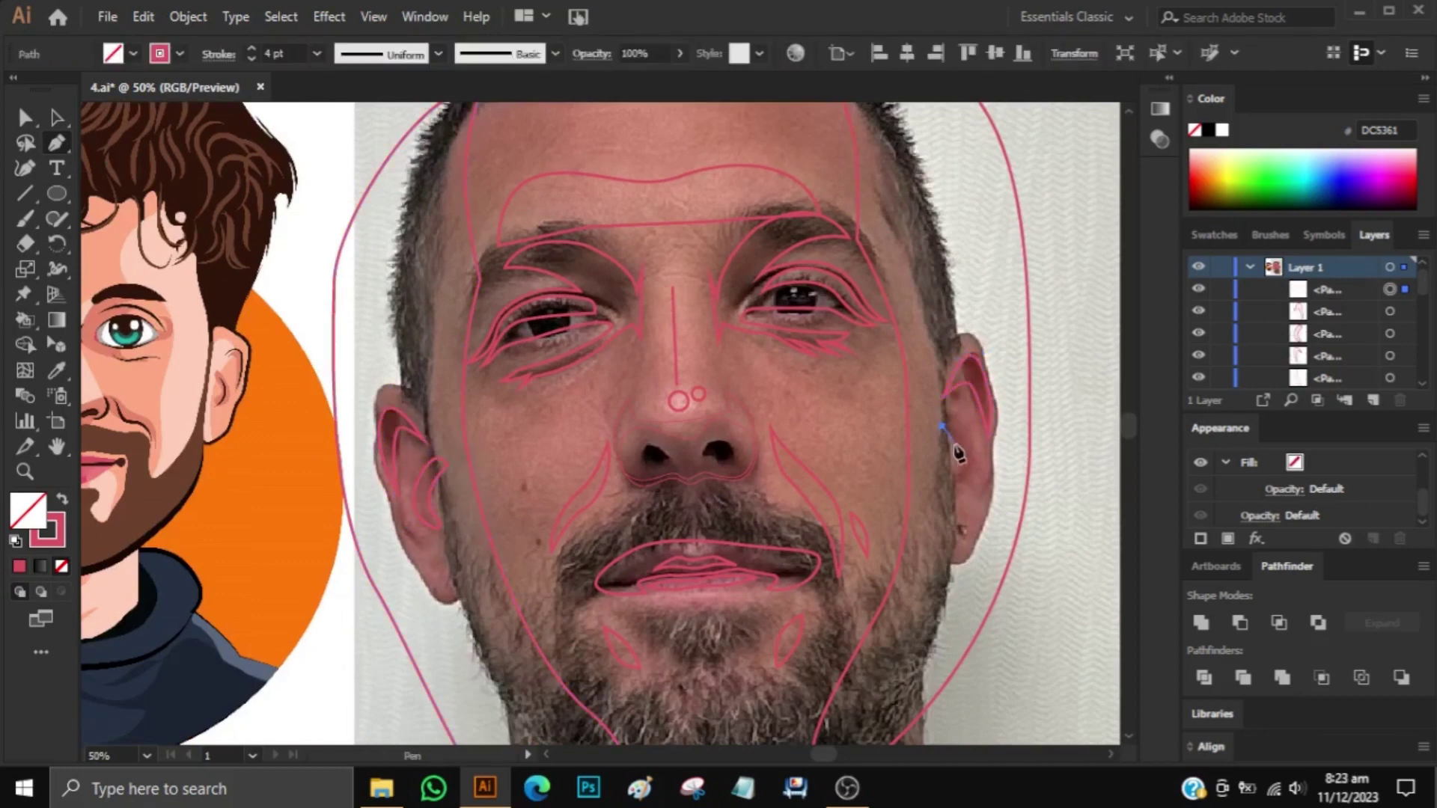
{"action": "left_click", "coordinate": [973, 468]}
{"action": "left_click", "coordinate": [947, 483]}
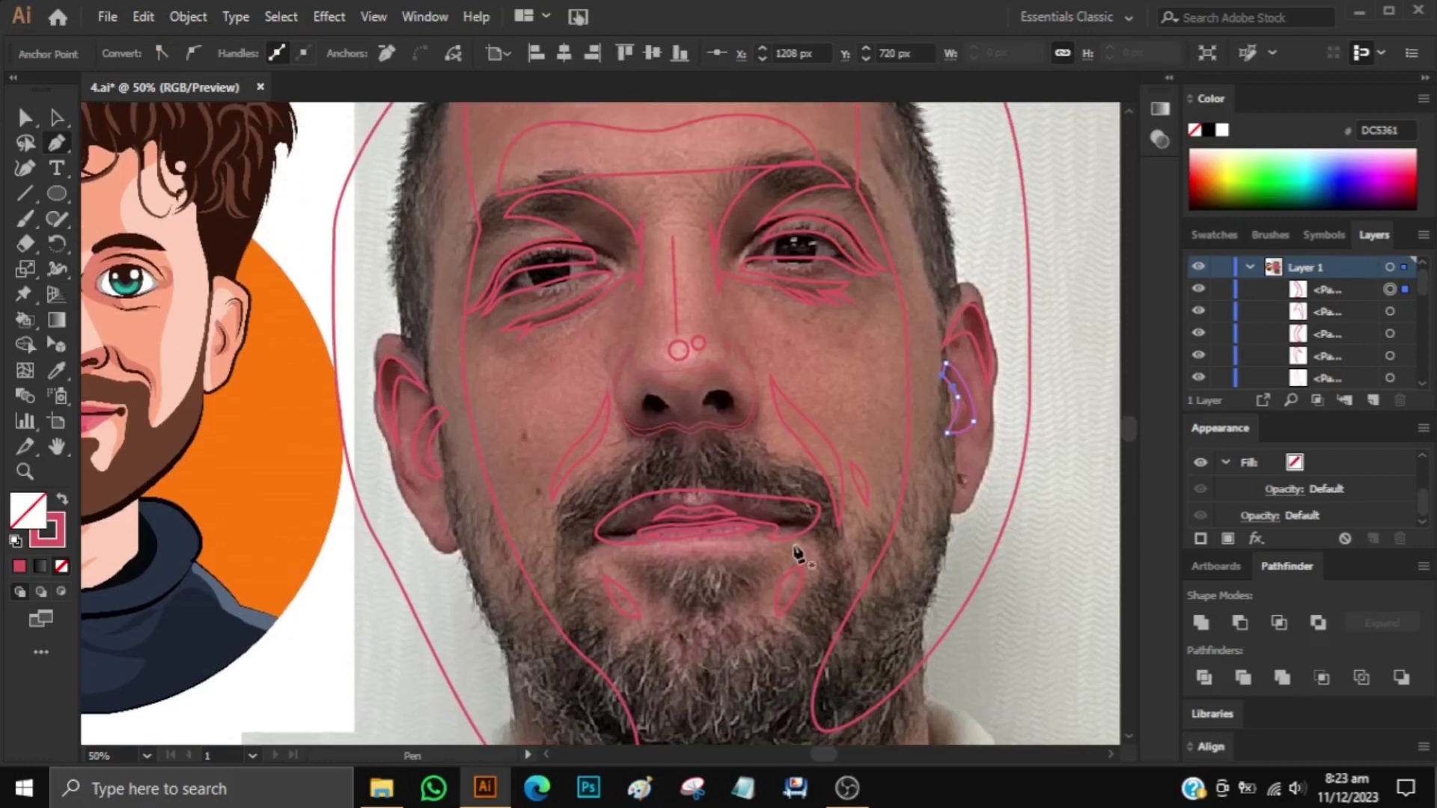
Draw two forehead wrinkle lines across the brow.
{"action": "scroll", "coordinate": [796, 556], "scroll_direction": "up", "scroll_amount": 4}
{"action": "left_click", "coordinate": [536, 288]}
{"action": "left_click", "coordinate": [579, 275]}
{"action": "left_click", "coordinate": [618, 278]}
{"action": "left_click", "coordinate": [658, 283]}
{"action": "left_click", "coordinate": [693, 277]}
{"action": "left_click", "coordinate": [760, 240]}
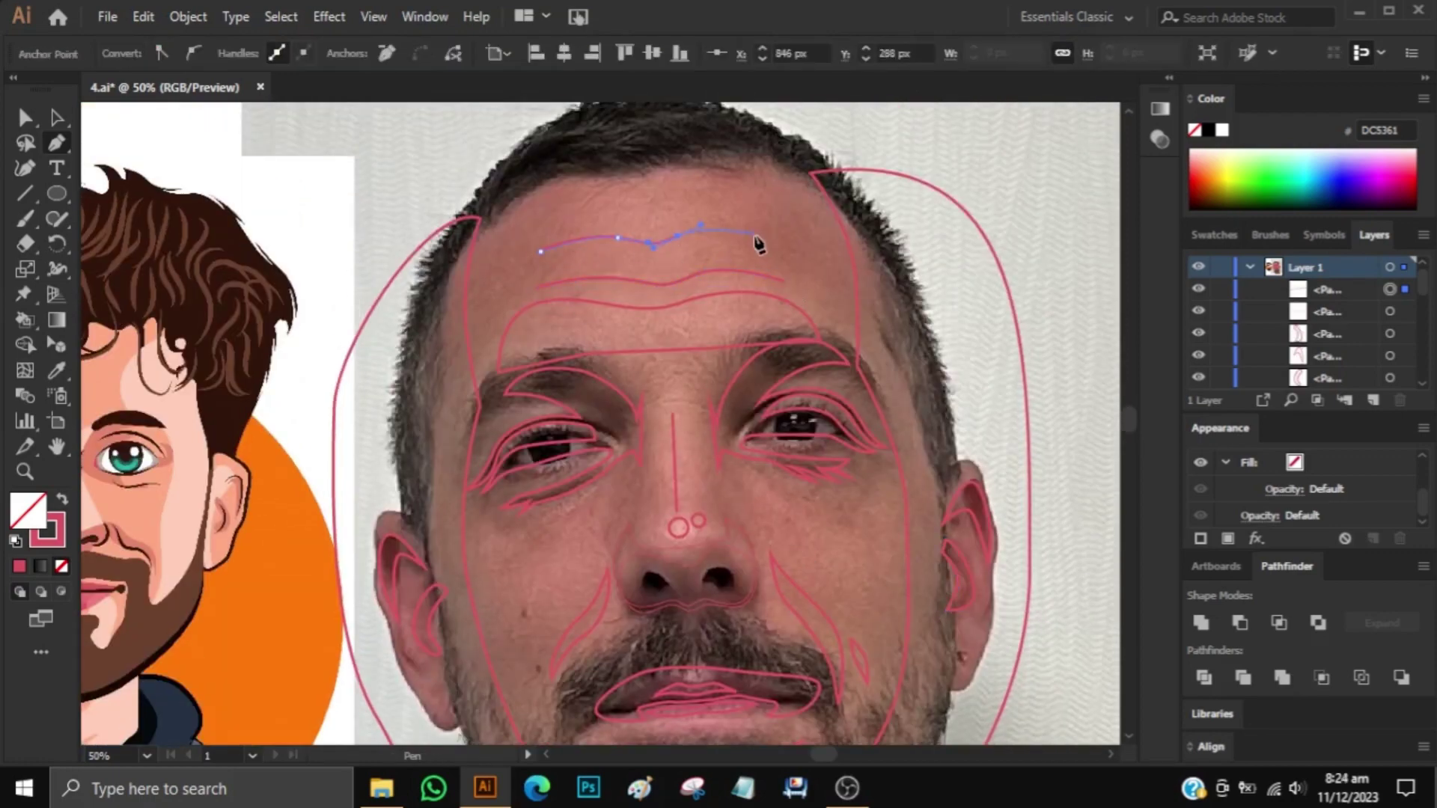
Hide the reference photo layer and show the coloured cartoon face layers.
{"action": "key", "text": "v"}
{"action": "left_click_drag", "start_coordinate": [524, 217], "coordinate": [794, 292]}
{"action": "left_click", "coordinate": [1200, 347]}
{"action": "left_click", "coordinate": [1199, 378]}
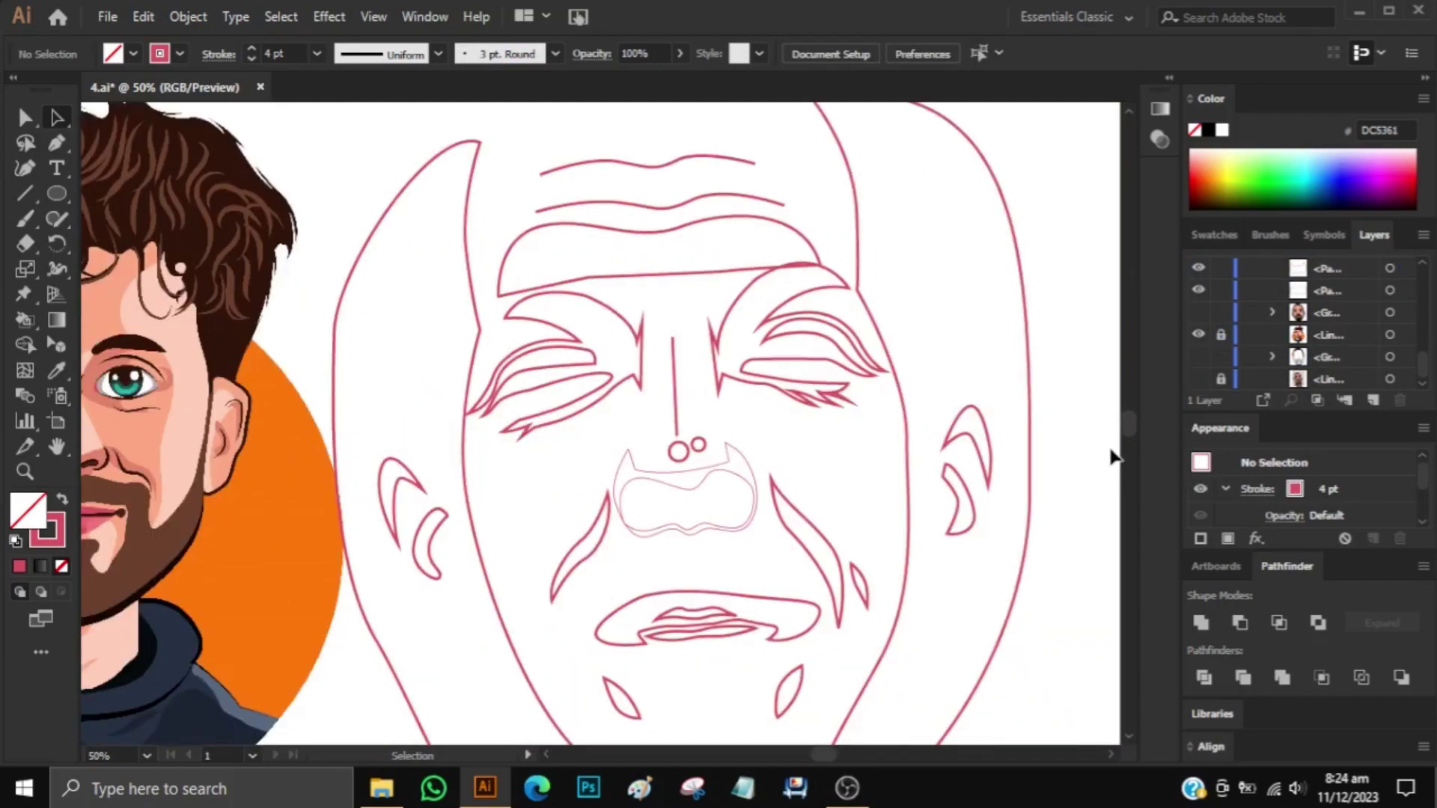
{"action": "right_click", "coordinate": [851, 98]}
{"action": "left_click", "coordinate": [973, 372]}
{"action": "left_click", "coordinate": [1032, 340], "text": "shift"}
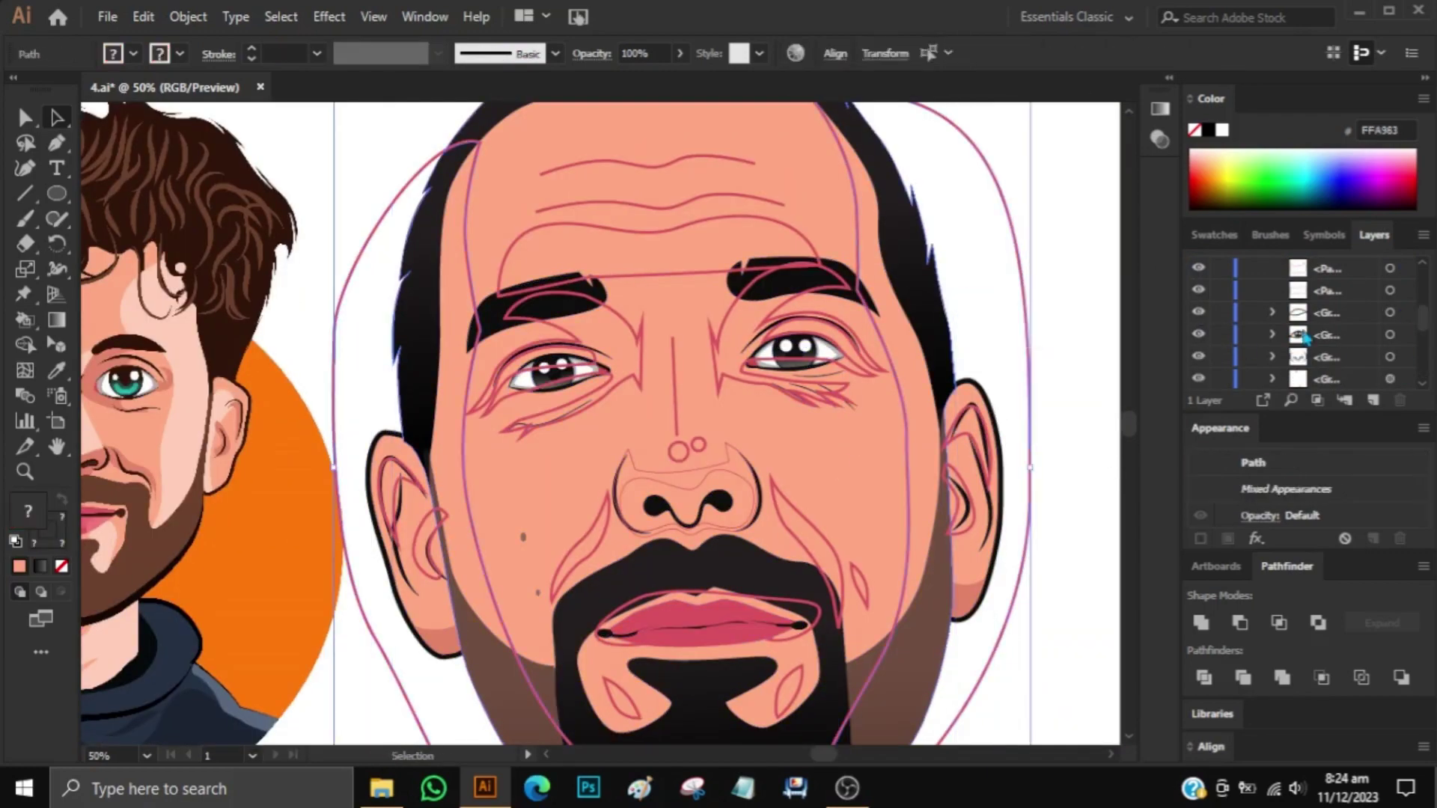
{"action": "key", "text": "ctrl+minus"}
Toggle the left reference cartoon's visibility and zoom in on the face artwork.
{"action": "left_click", "coordinate": [440, 390]}
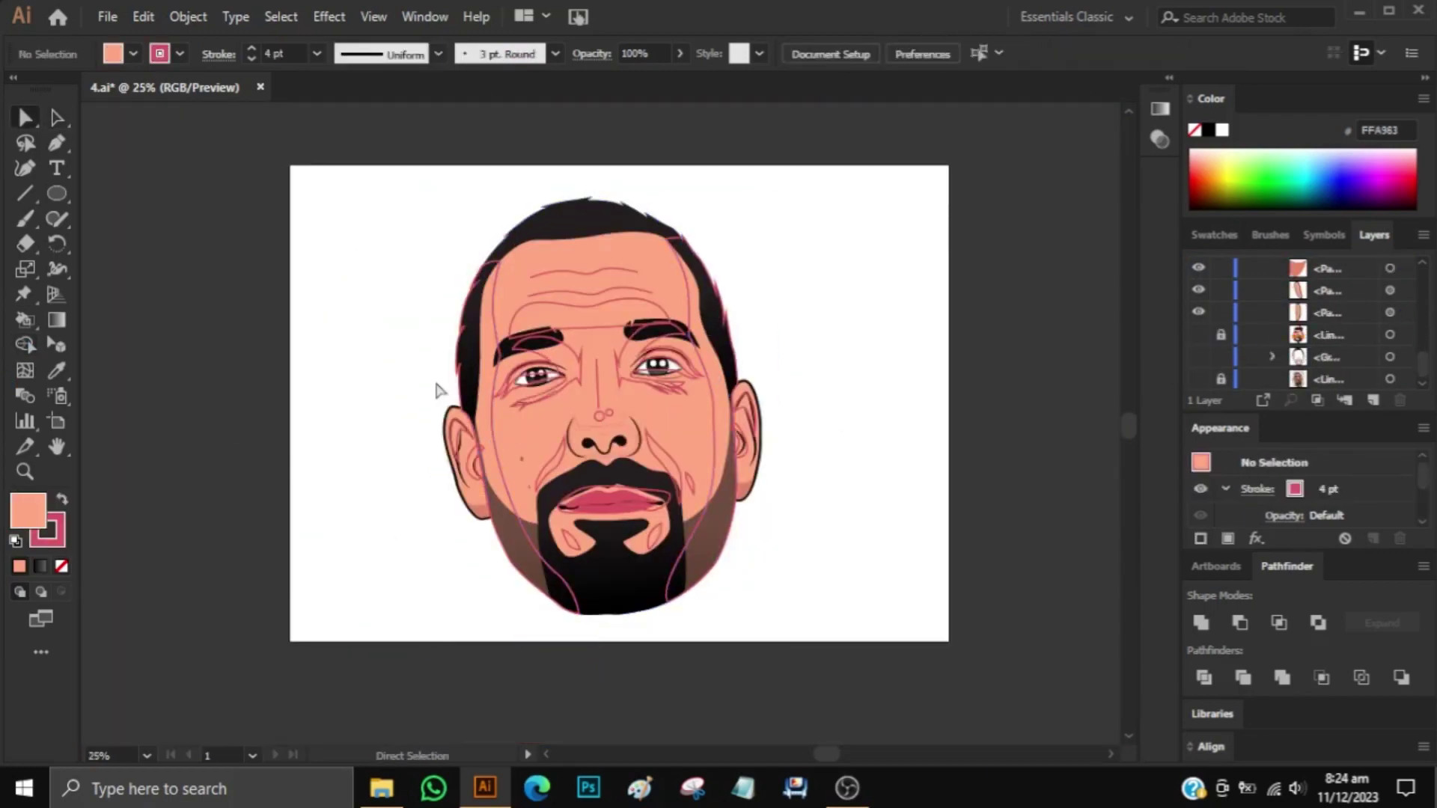
{"action": "key", "text": "ctrl+plus"}
{"action": "key", "text": "ctrl+plus"}
{"action": "key", "text": "a"}
{"action": "key", "text": "ctrl+minus"}
{"action": "left_click", "coordinate": [1199, 335]}
{"action": "left_click", "coordinate": [962, 529]}
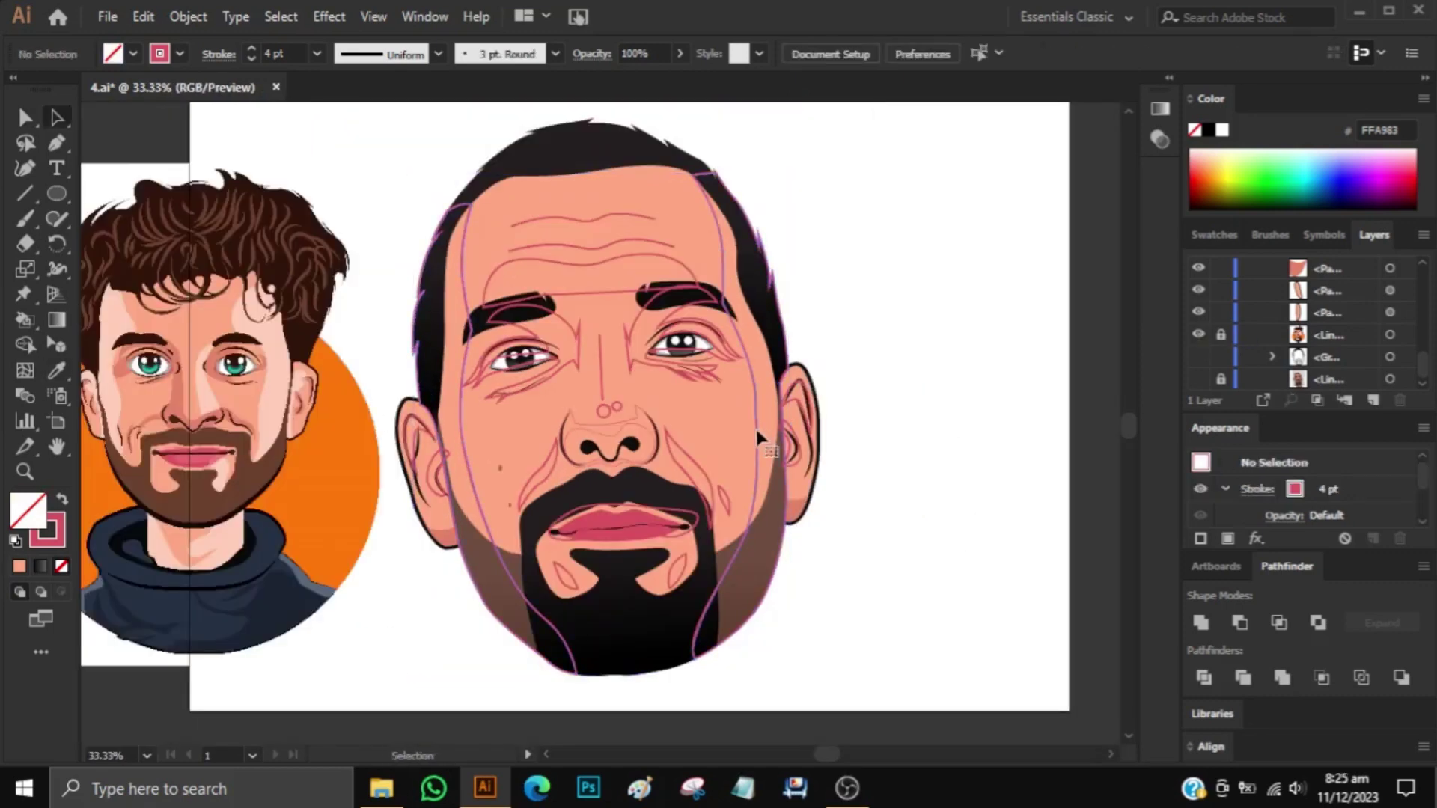
Give the brown shading strip on the left of the face the skin tone.
{"action": "double_click", "coordinate": [757, 434]}
{"action": "left_click", "coordinate": [446, 450]}
{"action": "key", "text": "i"}
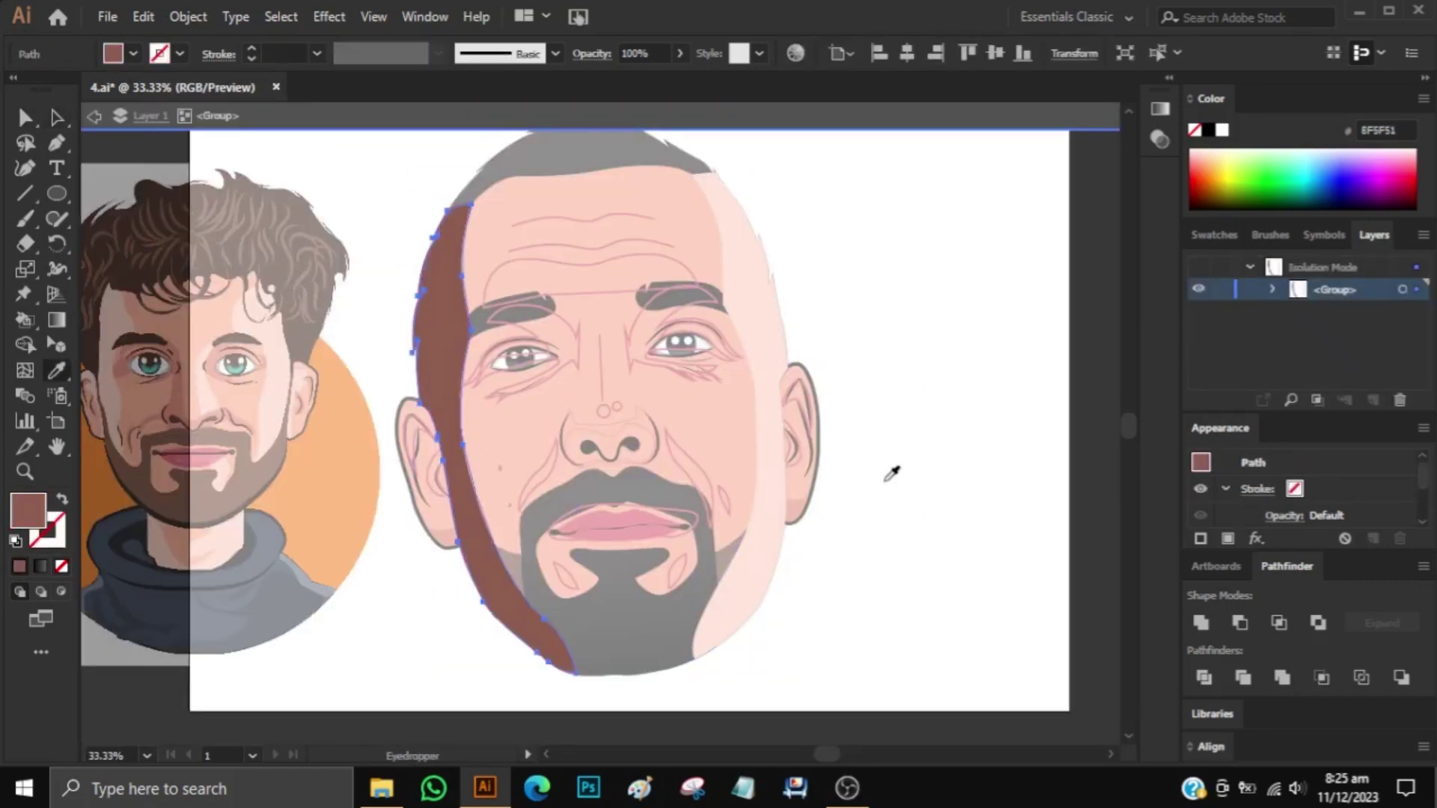
{"action": "key", "text": "a"}
{"action": "double_click", "coordinate": [891, 473]}
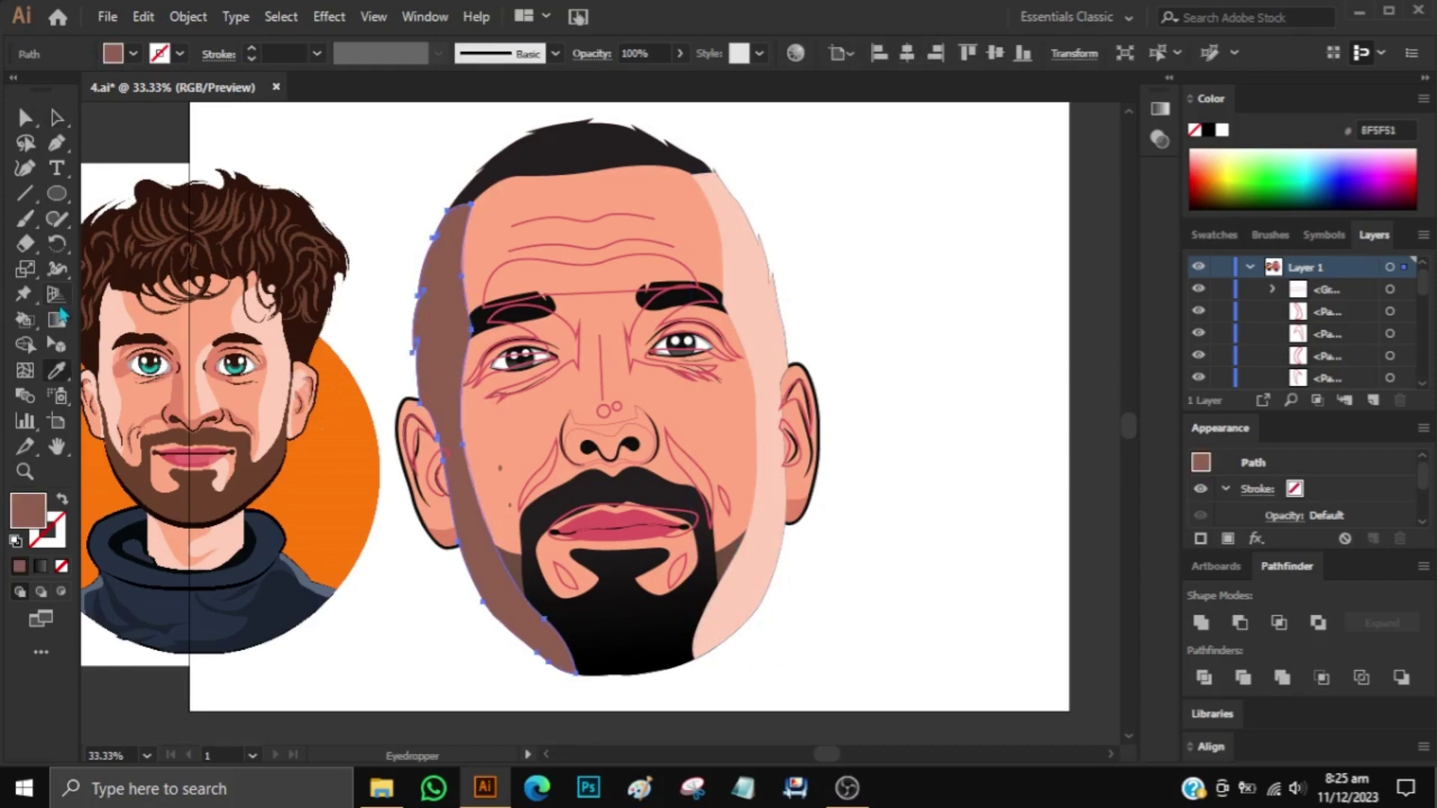
{"action": "left_click", "coordinate": [524, 467]}
{"action": "left_click", "coordinate": [891, 540]}
{"action": "scroll", "coordinate": [891, 541], "scroll_direction": "up", "scroll_amount": 1}
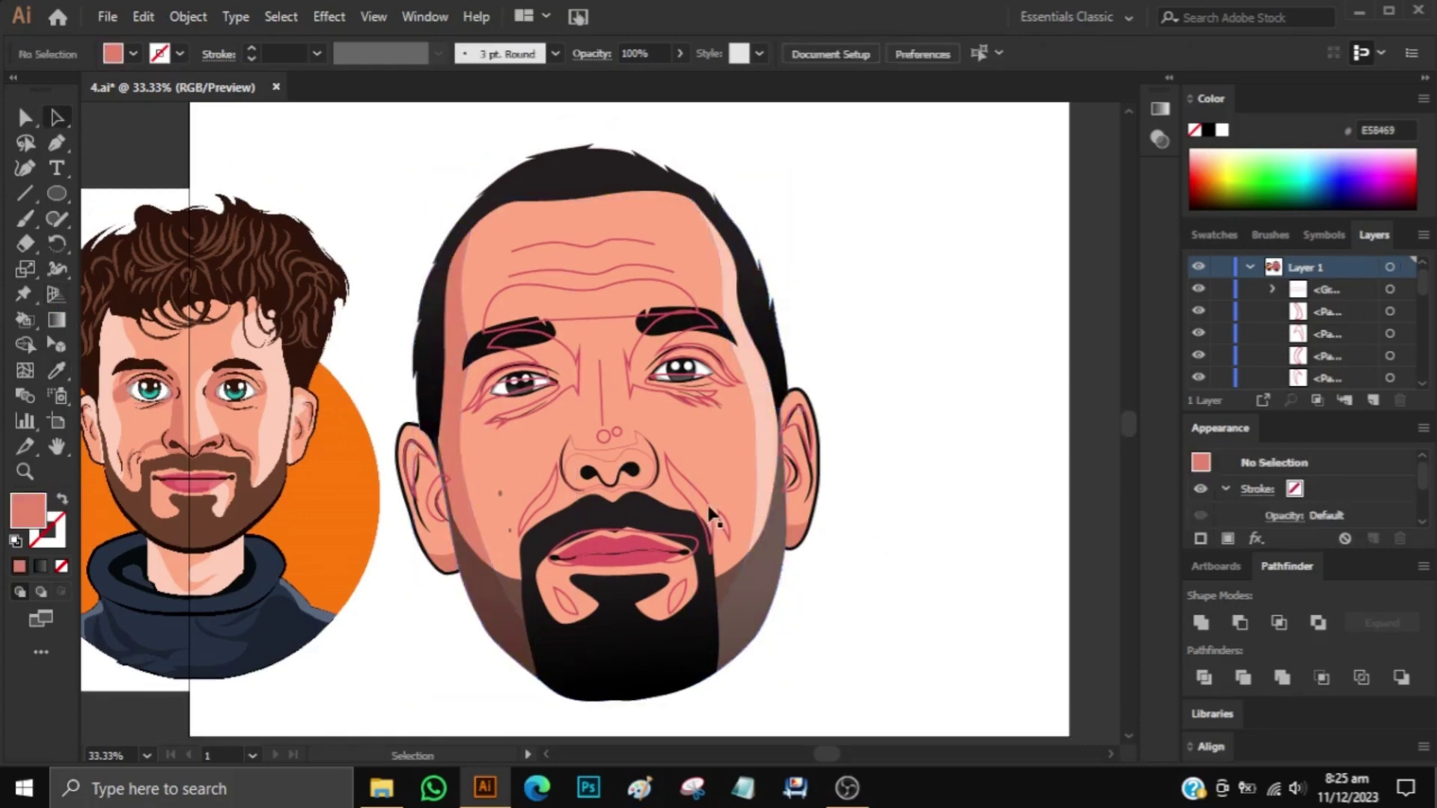
Sample a colour onto the chin's leaf-shaped line, then undo it.
{"action": "left_click", "coordinate": [711, 516]}
{"action": "scroll", "coordinate": [899, 655], "scroll_direction": "up", "scroll_amount": 1}
{"action": "key", "text": "i"}
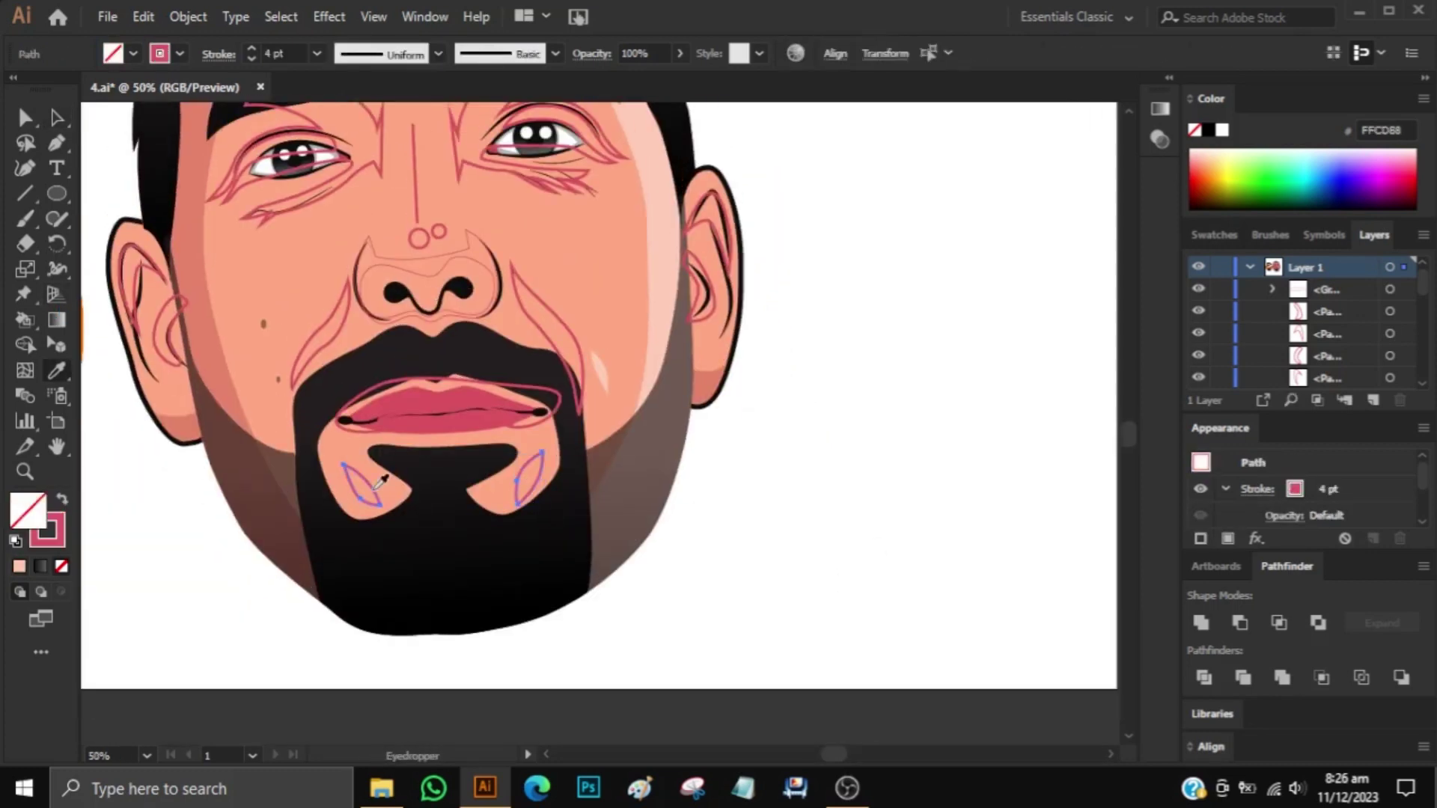
{"action": "scroll", "coordinate": [592, 517], "scroll_direction": "up", "scroll_amount": 3}
{"action": "key", "text": "ctrl+z"}
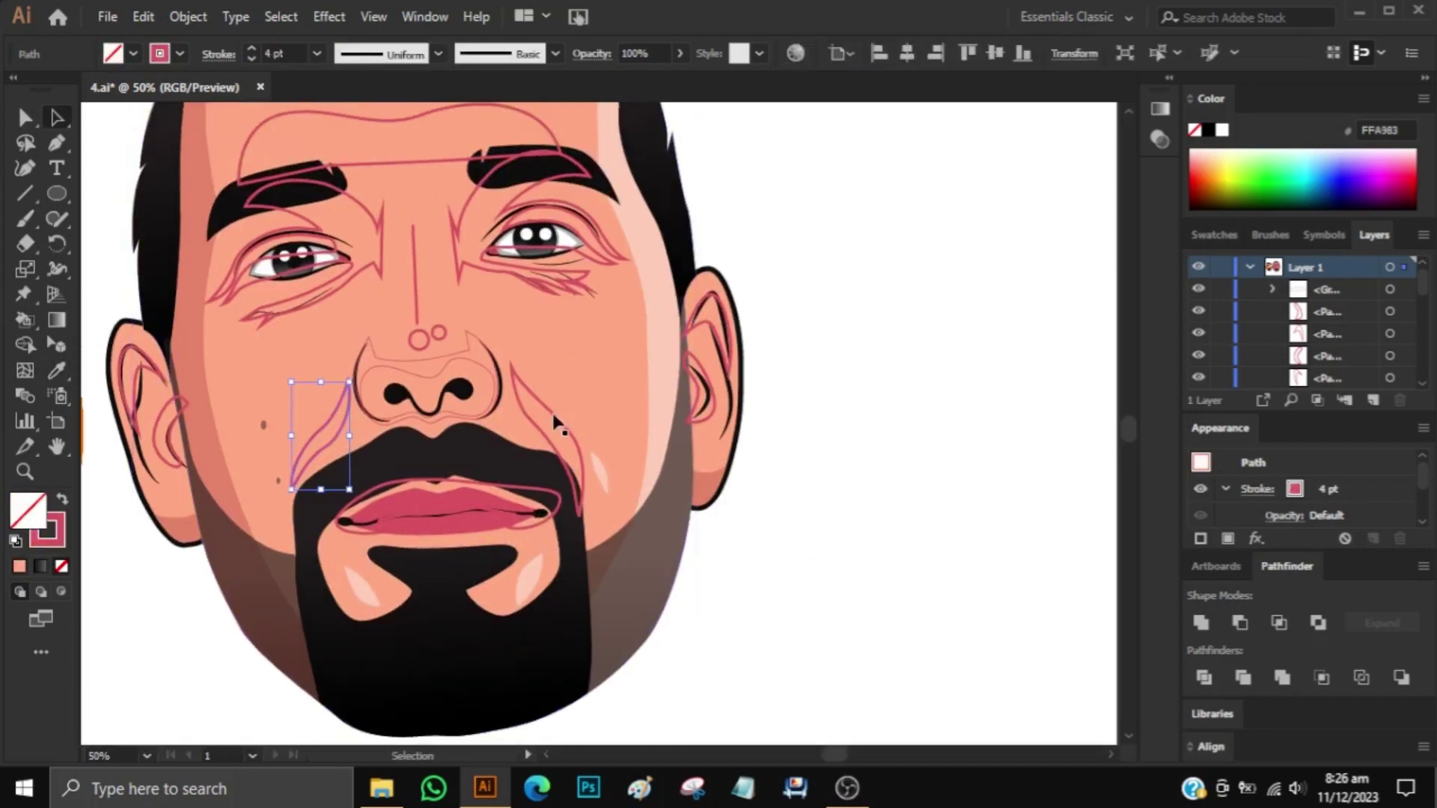
{"action": "left_click", "coordinate": [151, 629]}
Recolour the ear lines, eye wrinkles and forehead wrinkles by sampling from the artwork.
{"action": "scroll", "coordinate": [150, 629], "scroll_direction": "up", "scroll_amount": 1}
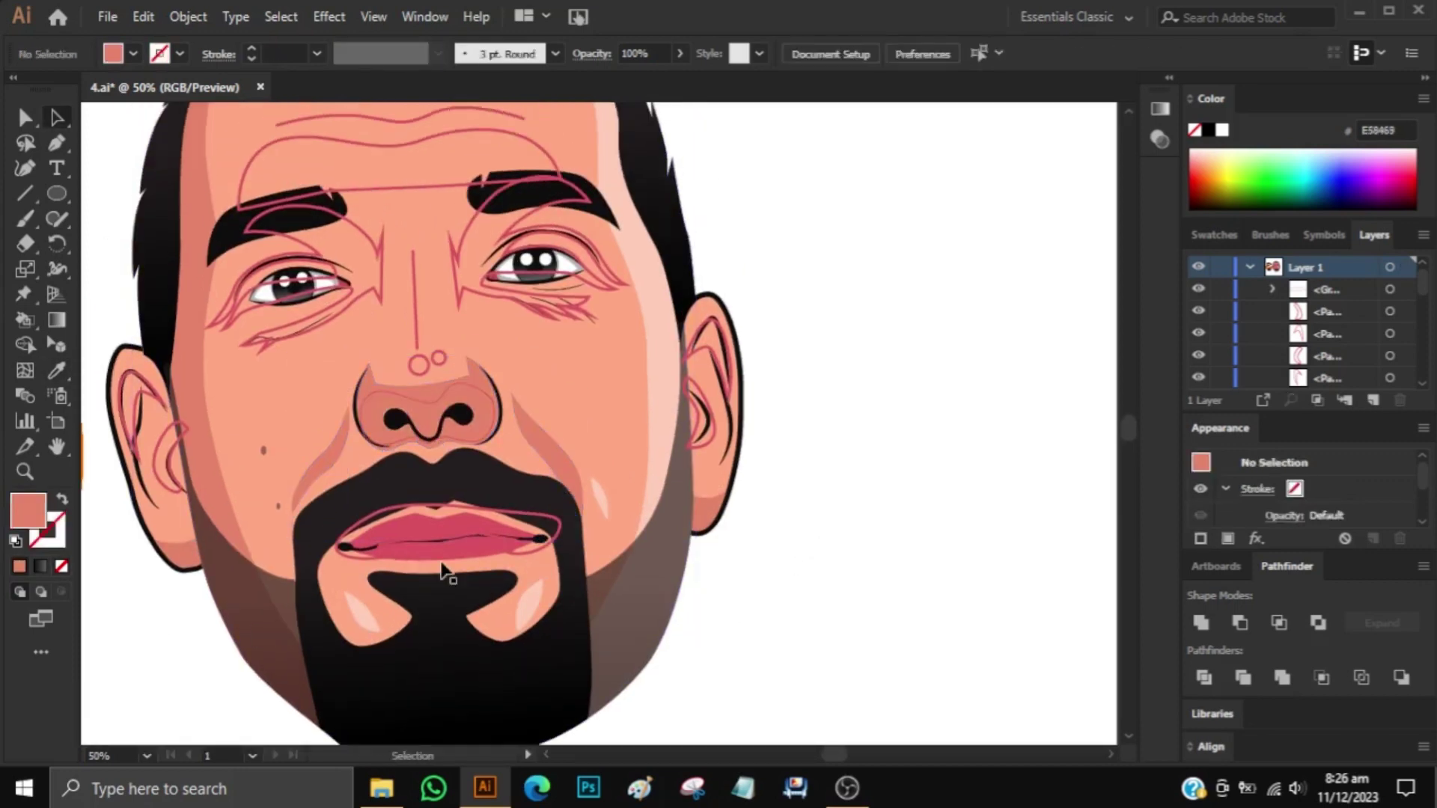
{"action": "left_click", "coordinate": [157, 438]}
{"action": "left_click", "coordinate": [717, 365]}
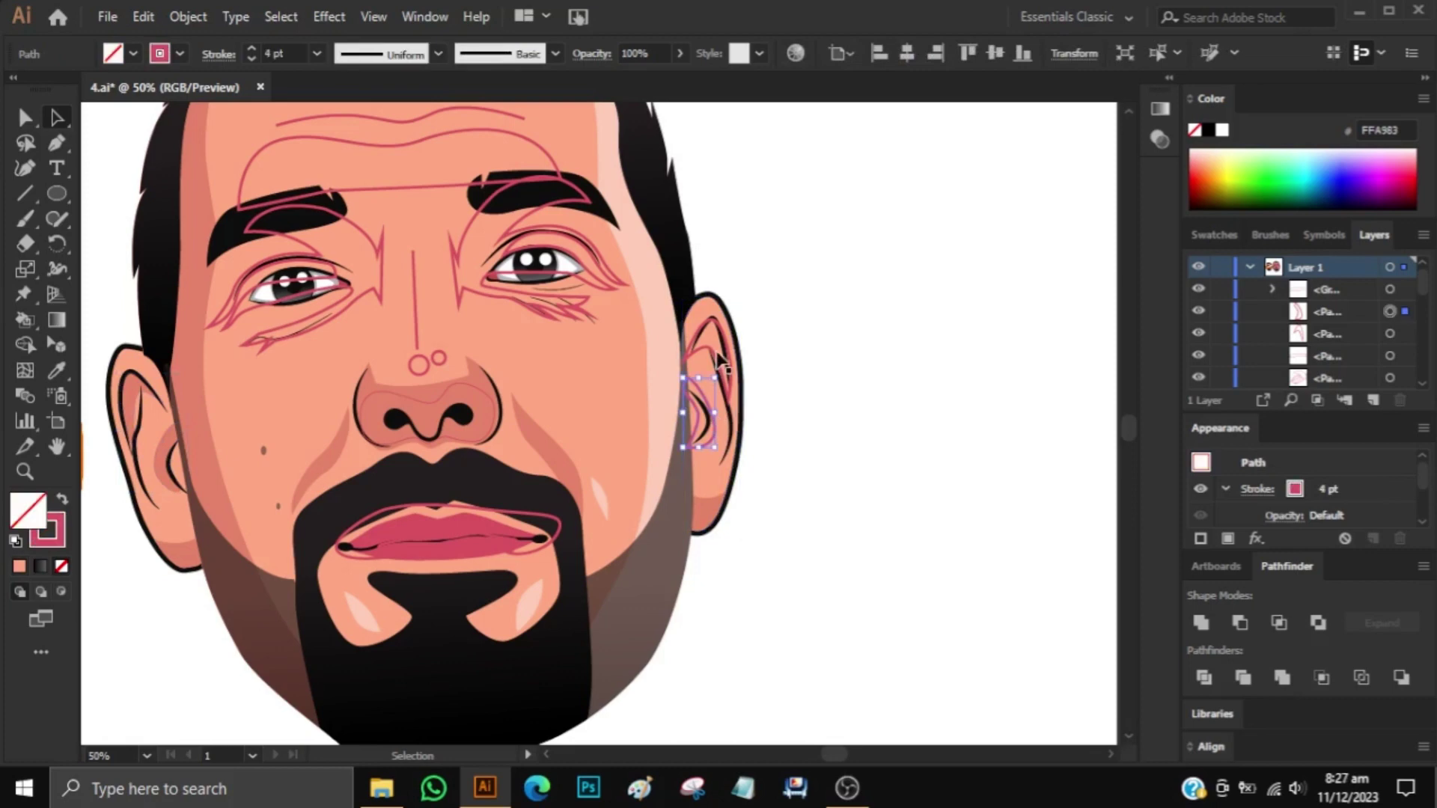
{"action": "left_click", "coordinate": [873, 519]}
{"action": "scroll", "coordinate": [873, 519], "scroll_direction": "up", "scroll_amount": 5}
{"action": "left_click", "coordinate": [285, 456]}
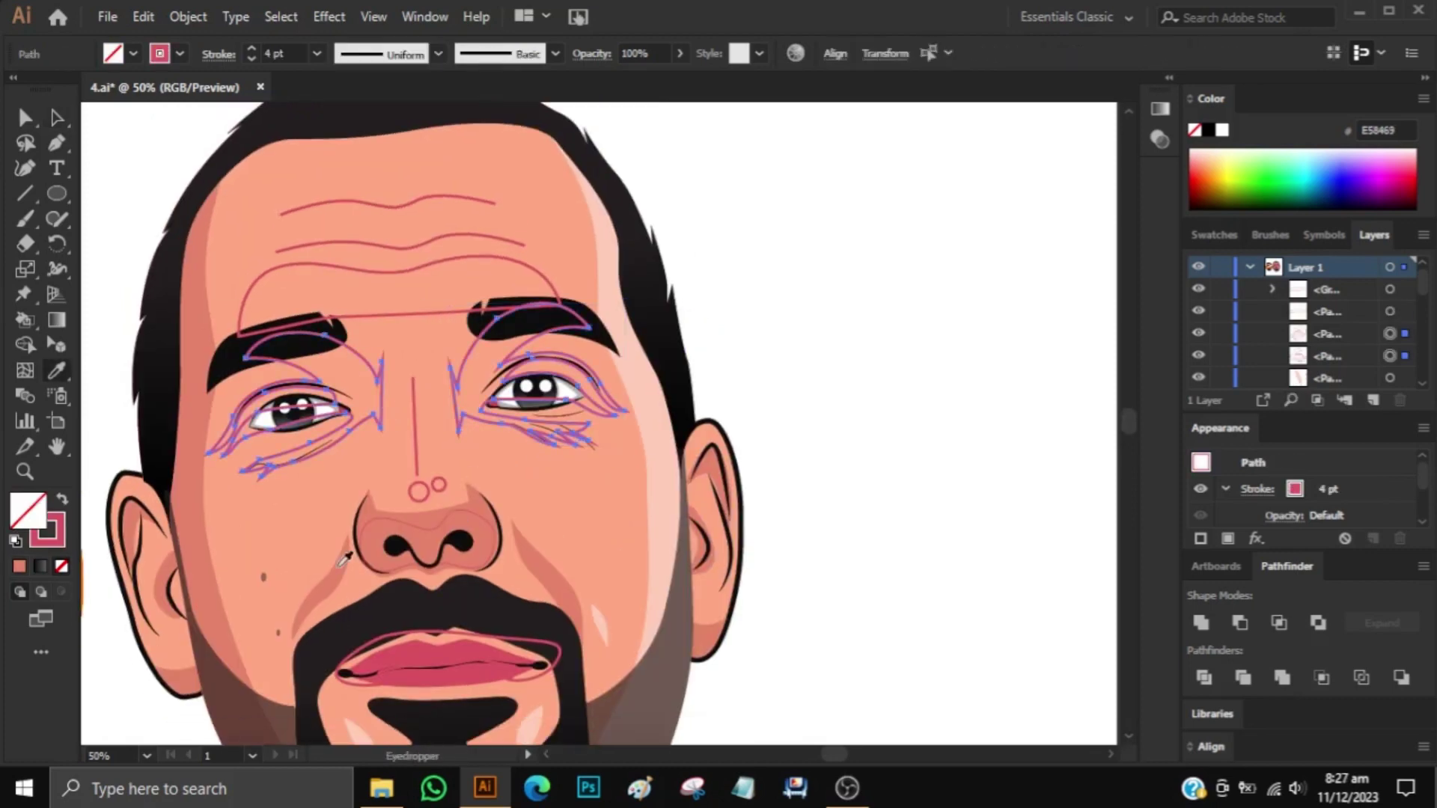
{"action": "left_click", "coordinate": [554, 438], "text": "shift"}
{"action": "scroll", "coordinate": [332, 599], "scroll_direction": "up", "scroll_amount": 2}
{"action": "left_click", "coordinate": [404, 259]}
{"action": "key", "text": "i"}
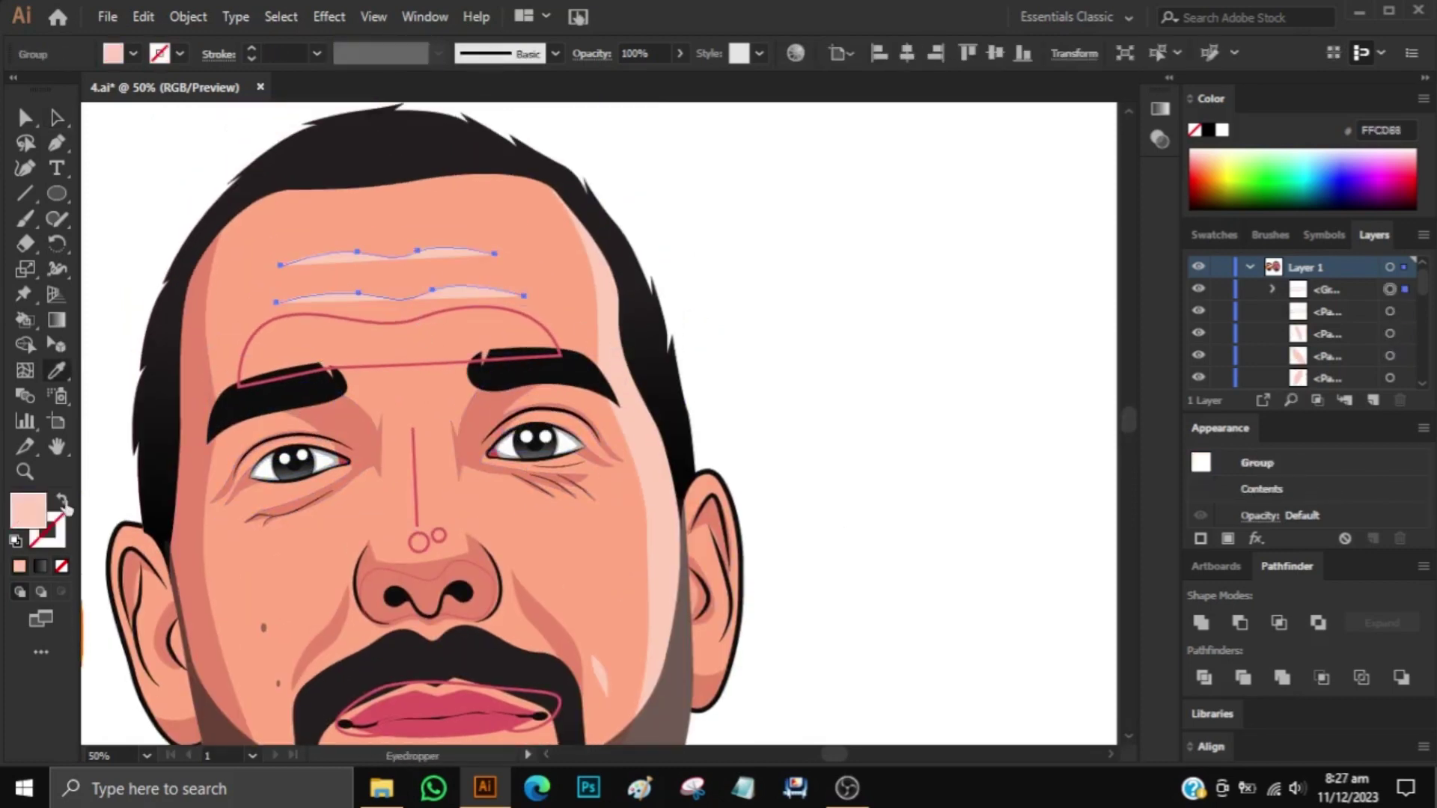
{"action": "left_click", "coordinate": [831, 289]}
Give the nose highlight line a sampled pale colour and tapered width profile.
{"action": "scroll", "coordinate": [442, 419], "scroll_direction": "down", "scroll_amount": 5}
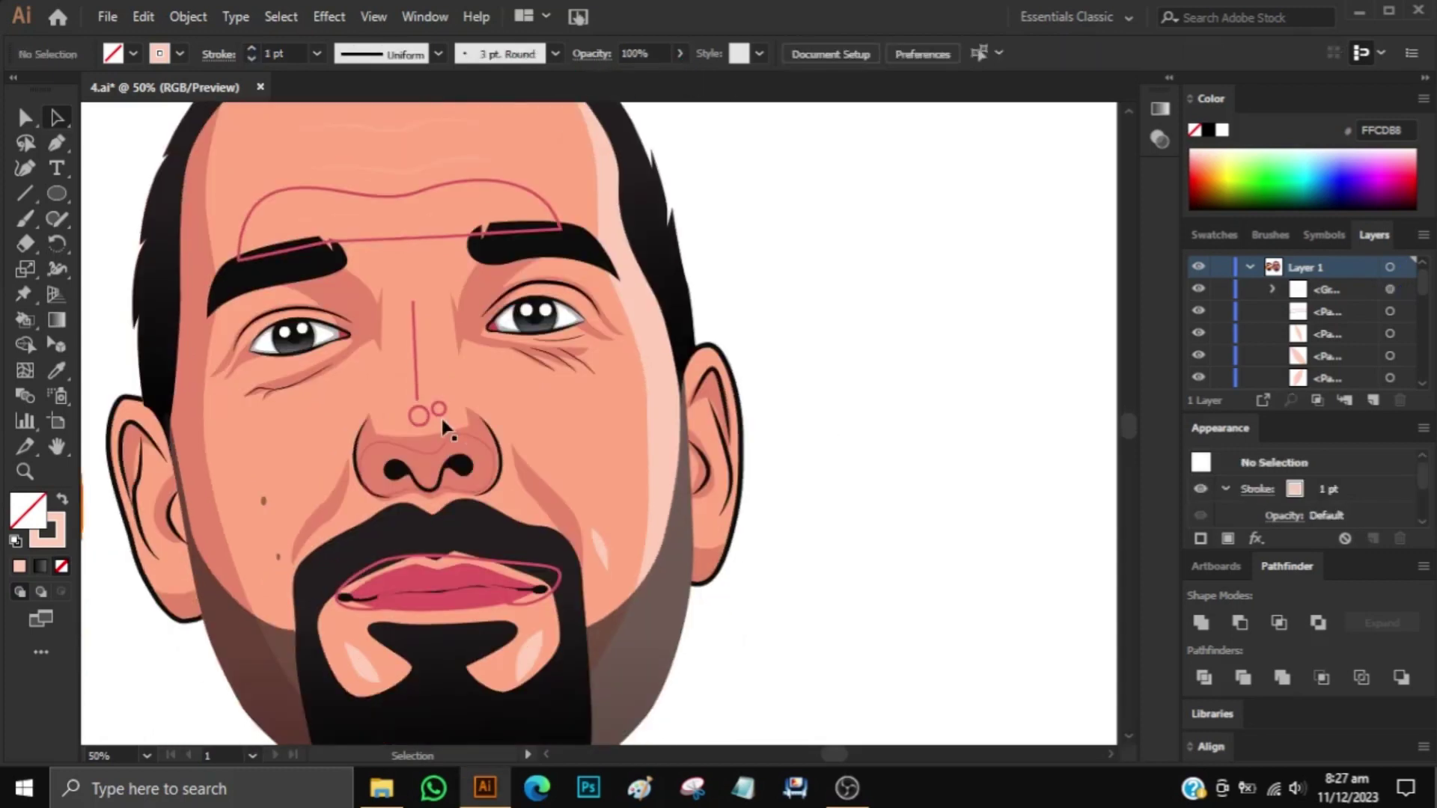
{"action": "left_click", "coordinate": [417, 387]}
{"action": "key", "text": "i"}
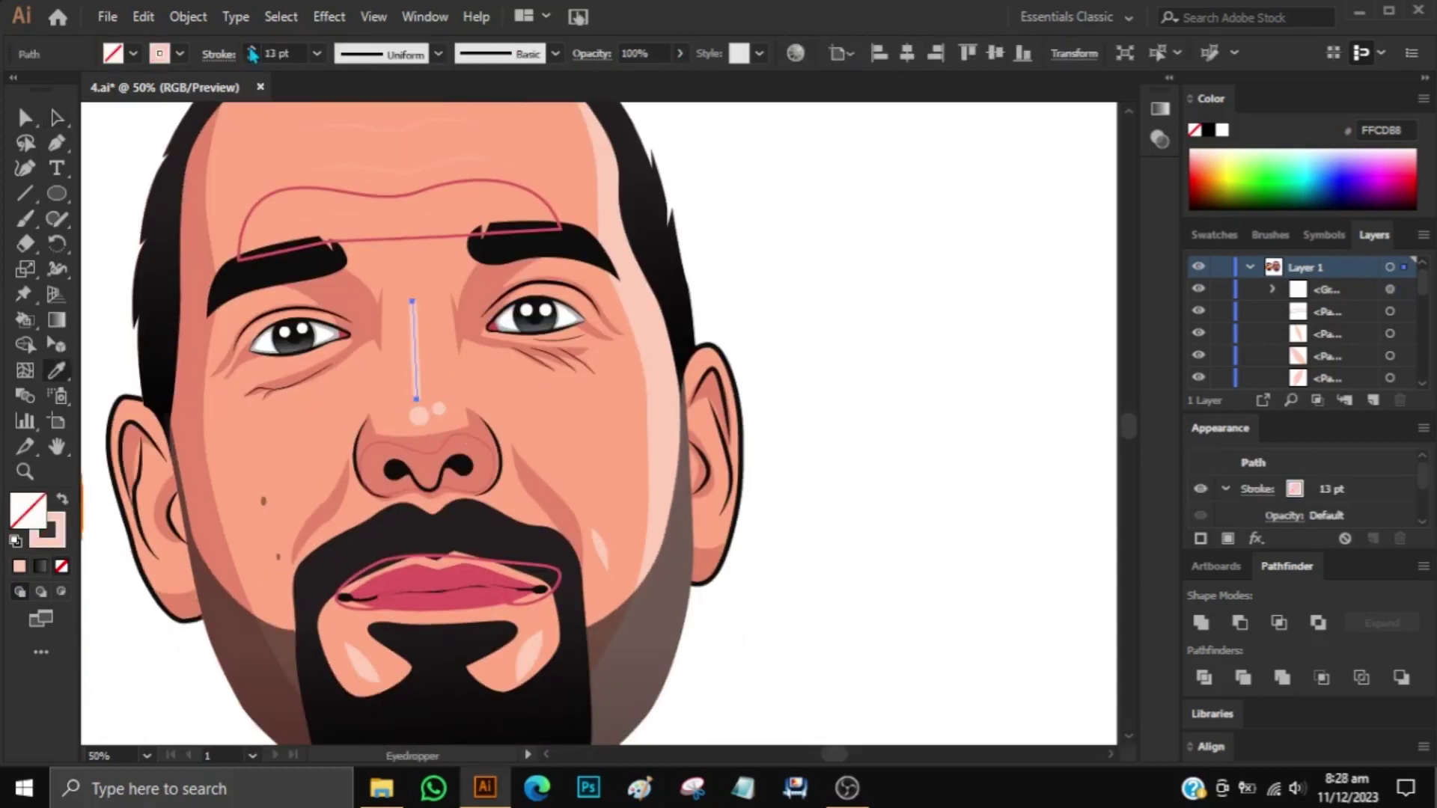
{"action": "left_click", "coordinate": [438, 53]}
{"action": "left_click", "coordinate": [374, 187]}
{"action": "left_click", "coordinate": [850, 539]}
{"action": "left_click", "coordinate": [639, 539], "text": "ctrl"}
Give the nose shape a black fill, no outline and 18% opacity.
{"action": "key", "text": "ctrl+plus"}
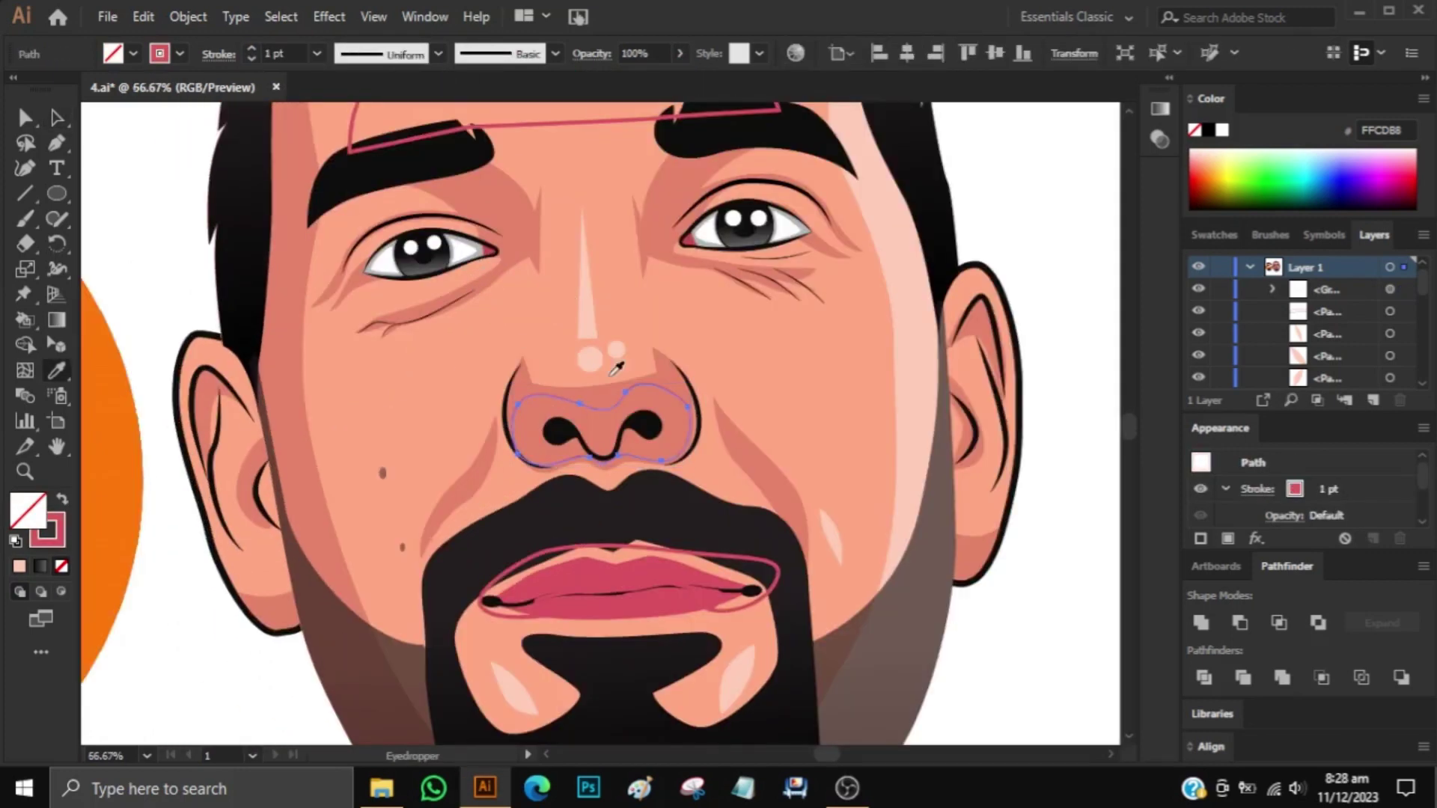
{"action": "left_click", "coordinate": [616, 366]}
{"action": "left_click", "coordinate": [555, 53]}
{"action": "left_click", "coordinate": [680, 54]}
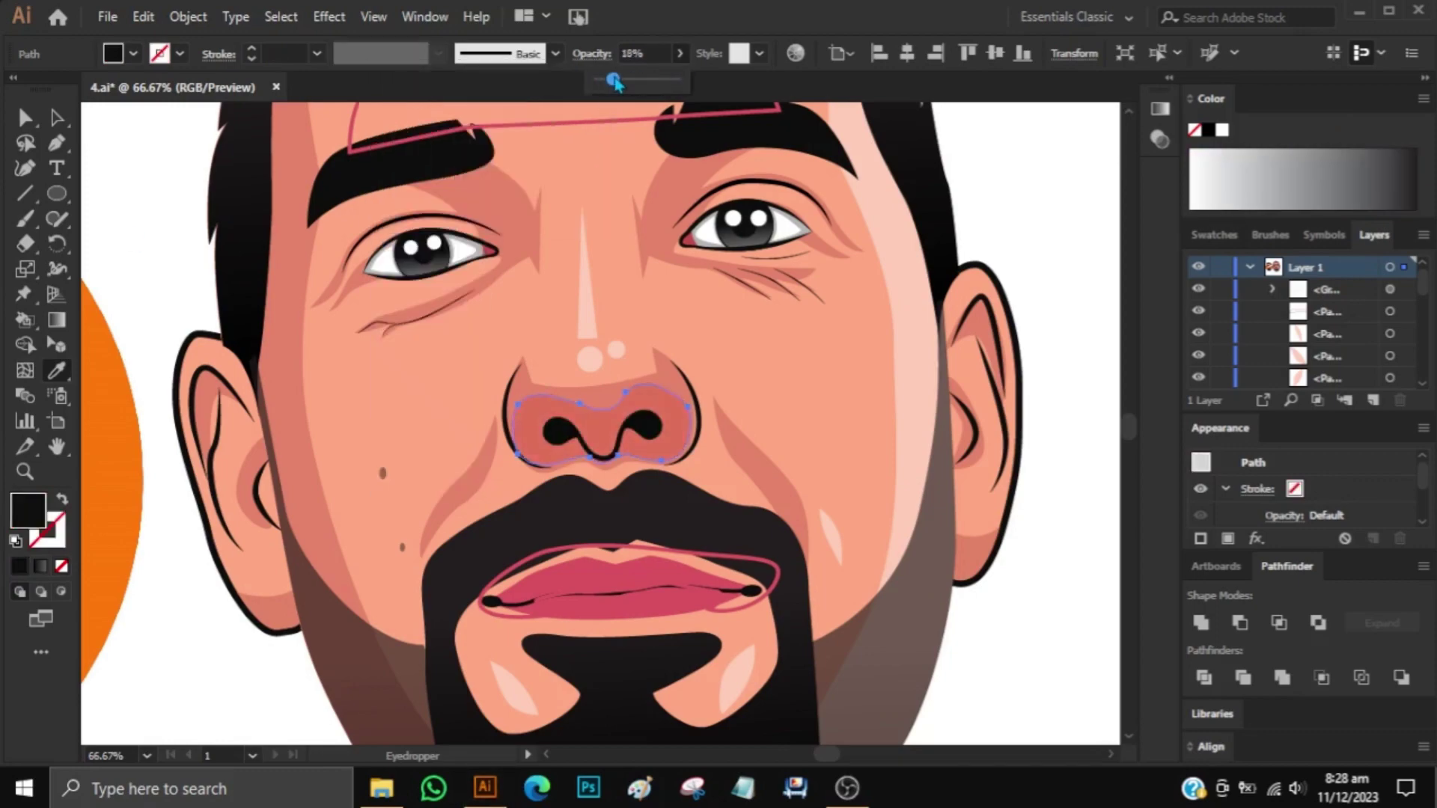
{"action": "key", "text": "ctrl+shift+a"}
Draw a shading path over the lower nose and fill it with the nose colour.
{"action": "key", "text": "ctrl+0"}
{"action": "key", "text": "ctrl+1"}
{"action": "key", "text": "ctrl+0"}
{"action": "key", "text": "p"}
{"action": "key", "text": "ctrl+1"}
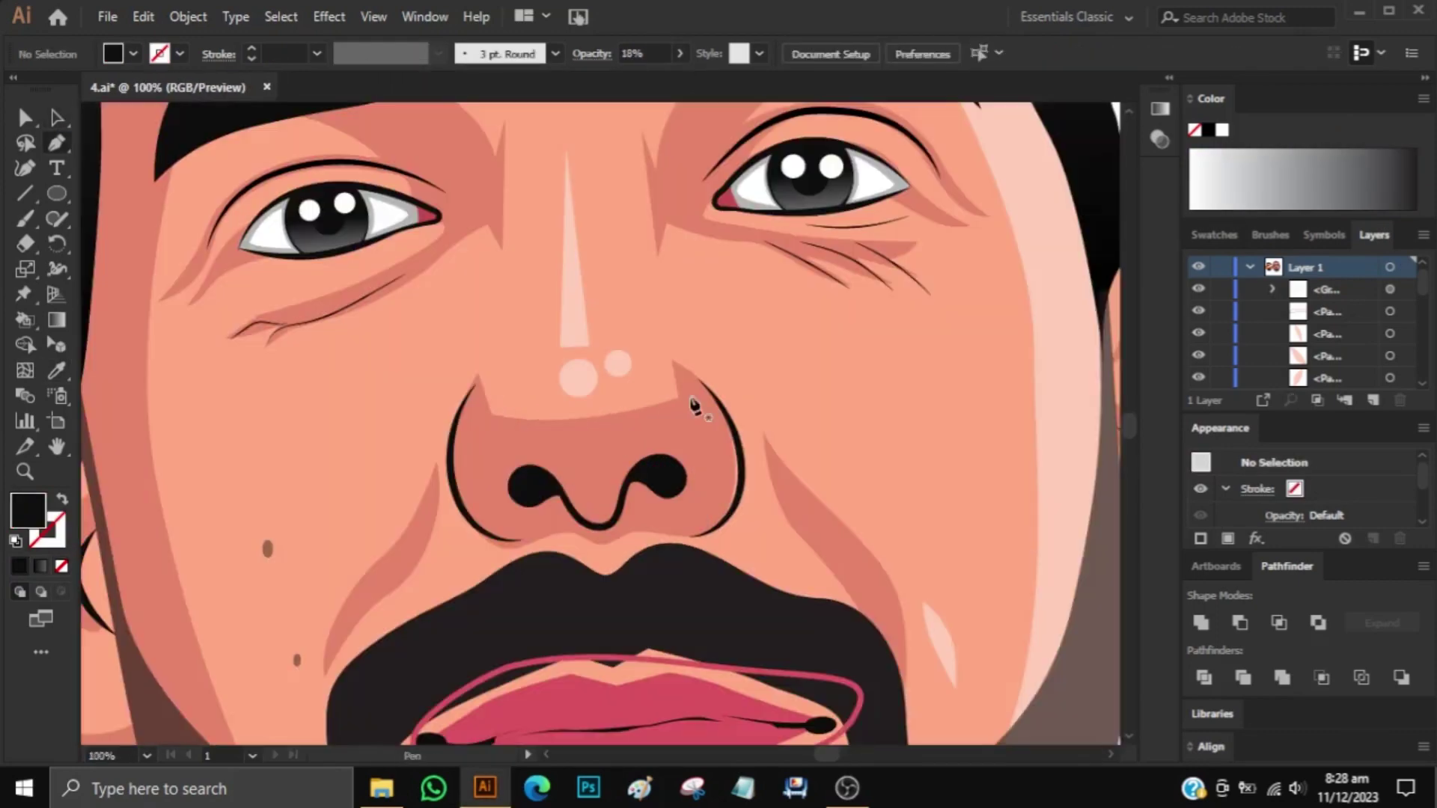
{"action": "left_click_drag", "start_coordinate": [671, 360], "coordinate": [672, 400]}
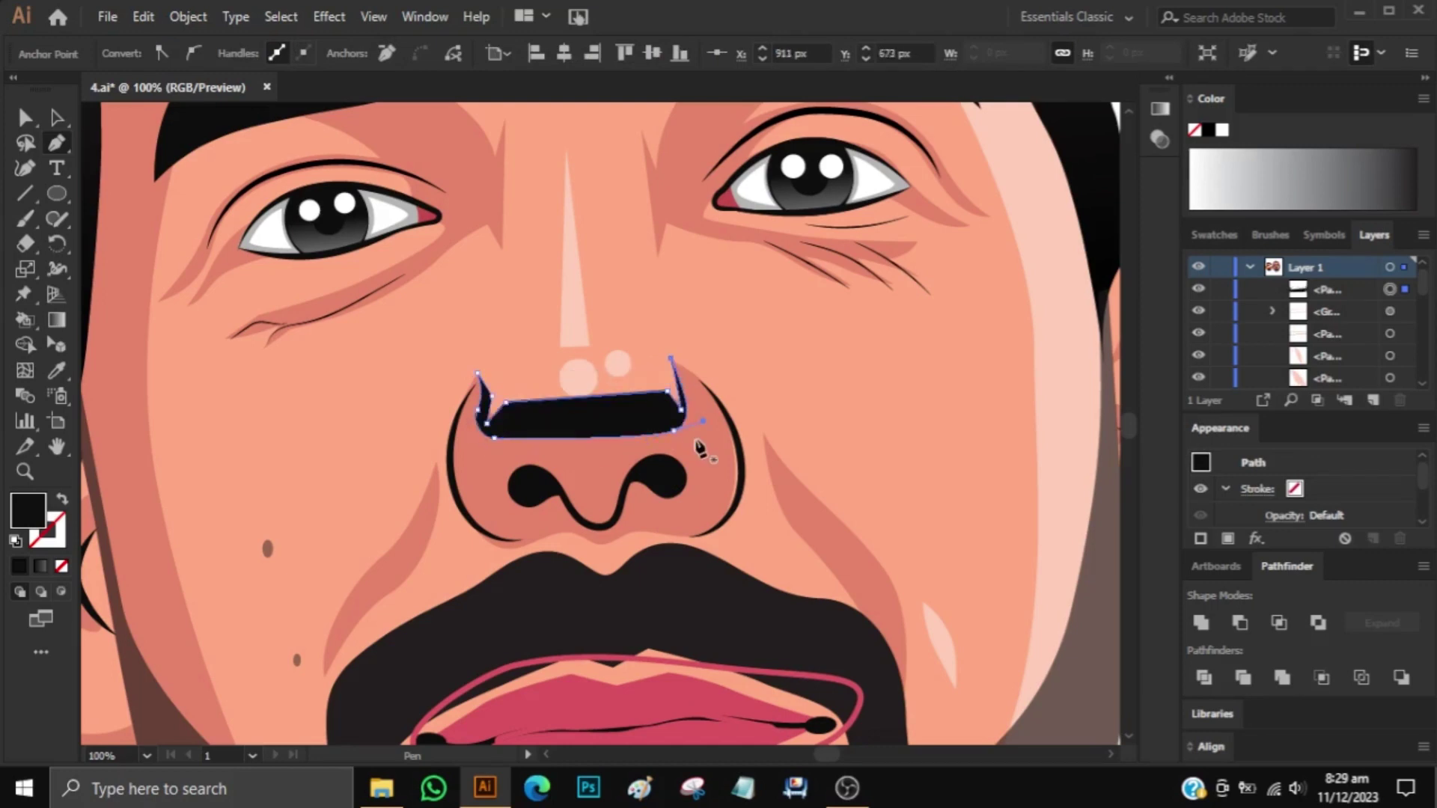
{"action": "key", "text": "i"}
{"action": "left_click", "coordinate": [493, 415]}
Combine the nose paths into a compound path and adjust the left notch anchors.
{"action": "key", "text": "v"}
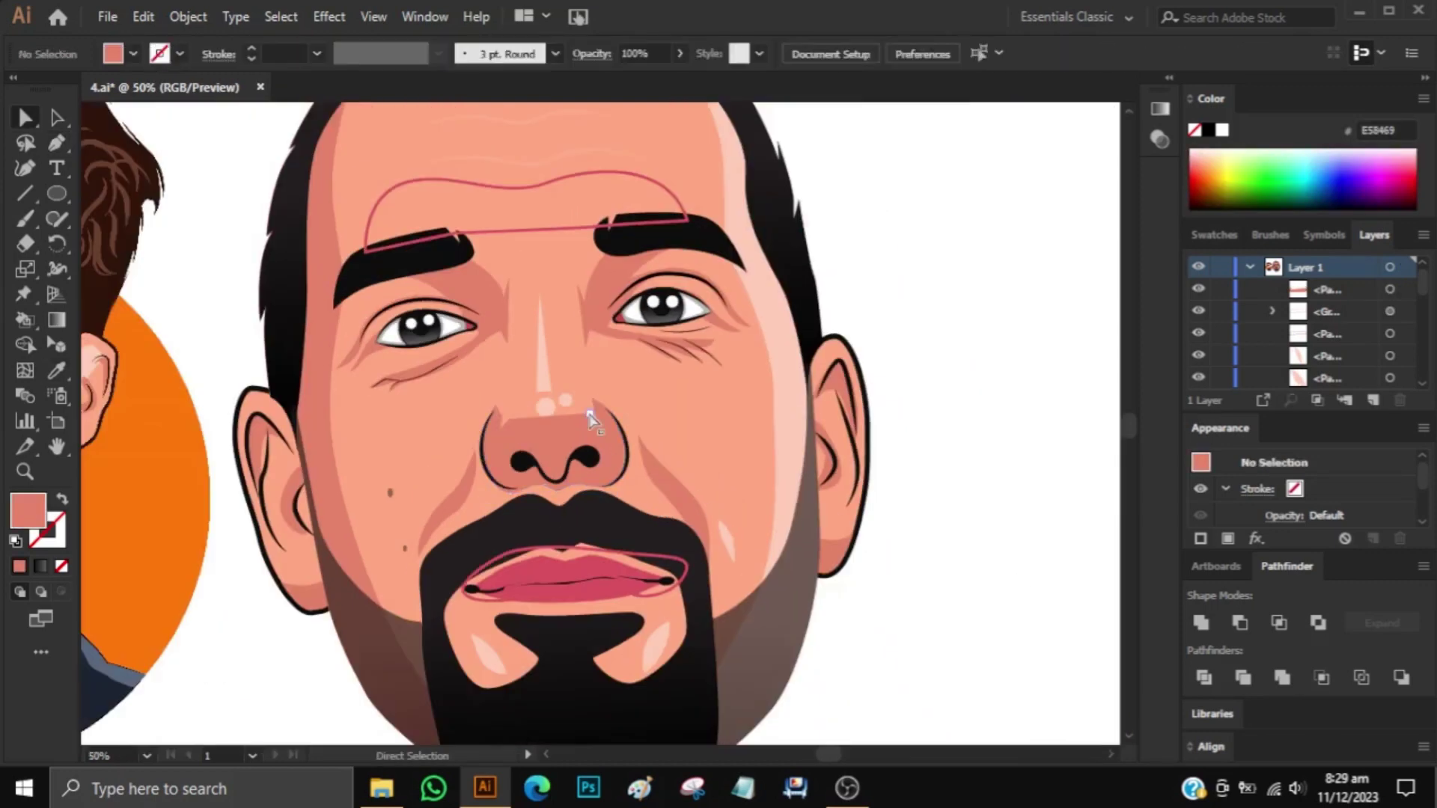
{"action": "key", "text": "ctrl+plus"}
{"action": "key", "text": "ctrl+plus"}
{"action": "key", "text": "ctrl+8"}
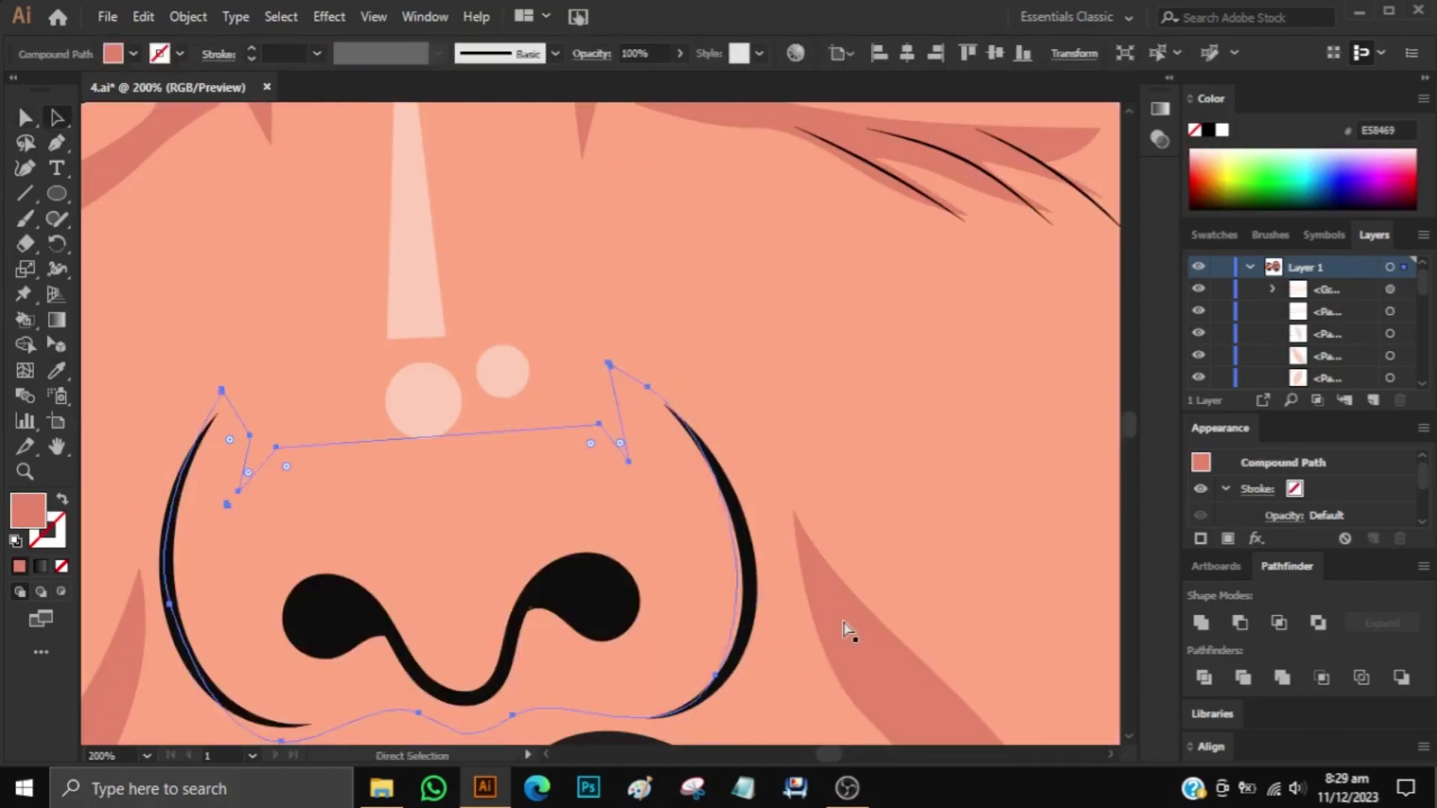
{"action": "left_click", "coordinate": [262, 459]}
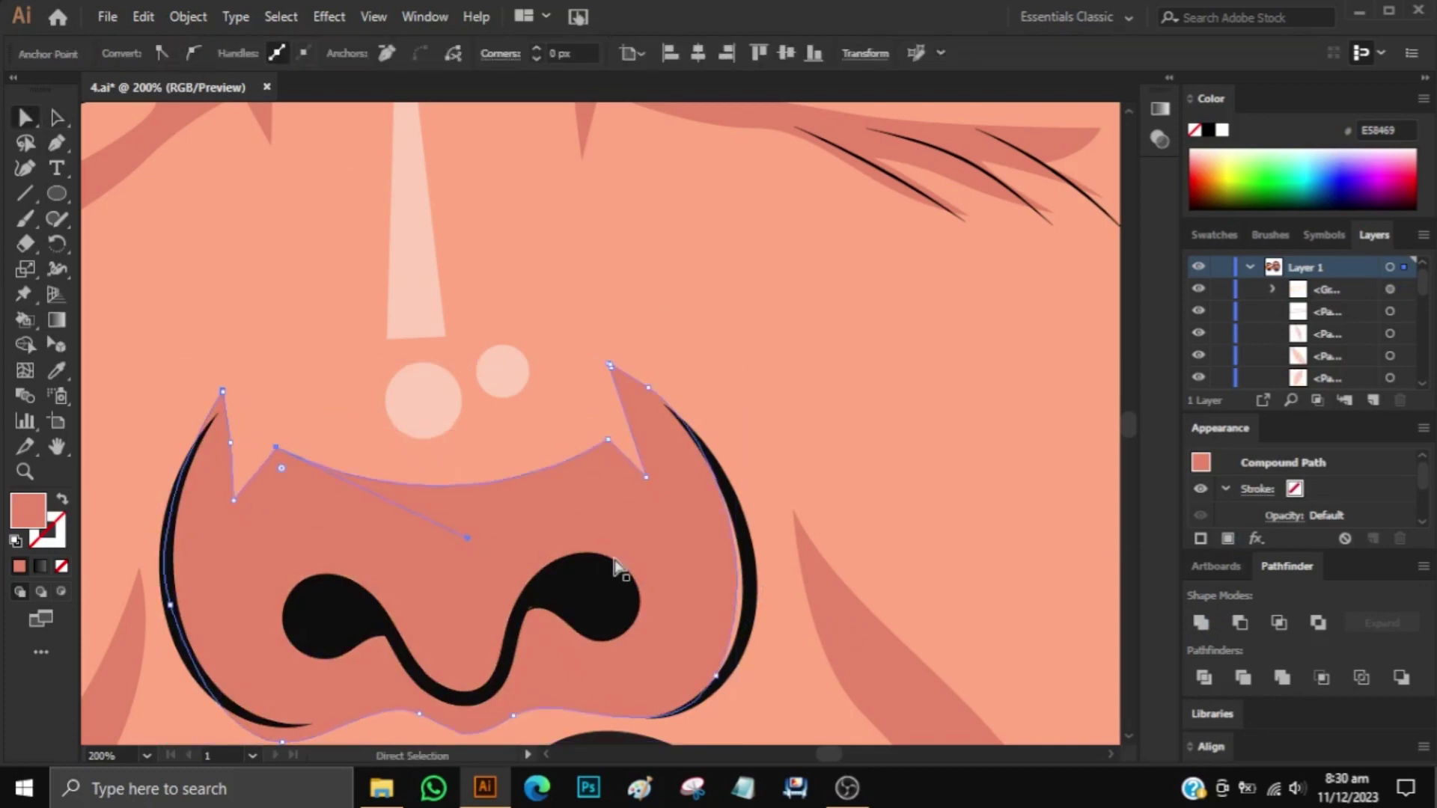
{"action": "key", "text": "ctrl+shift+a"}
{"action": "key", "text": "ctrl+0"}
{"action": "key", "text": "ctrl+plus"}
Apply a vertical linear gradient to the forehead highlight and adjust its direction.
{"action": "left_click", "coordinate": [641, 322]}
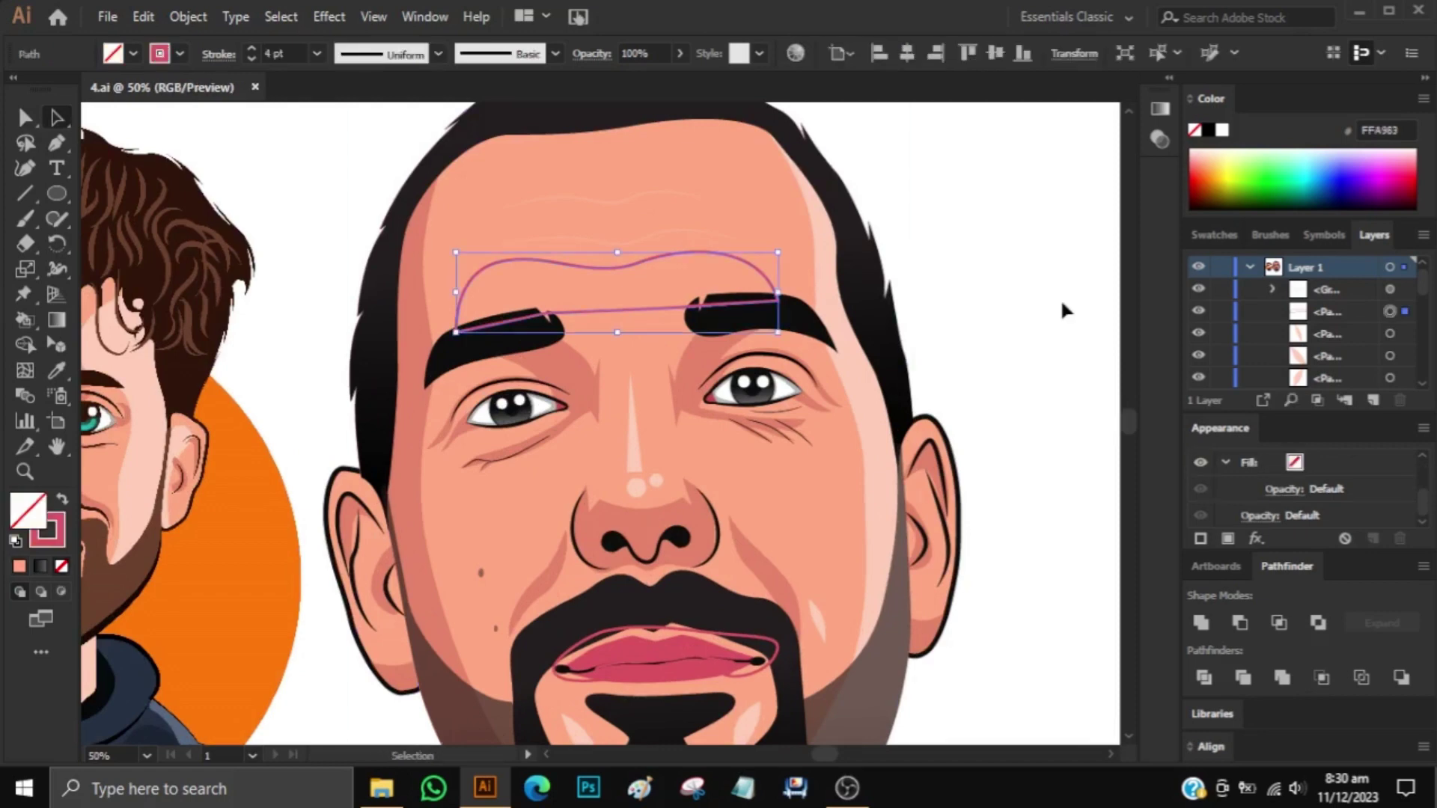
{"action": "key", "text": "g"}
{"action": "key", "text": "ctrl+plus"}
{"action": "key", "text": "ctrl+plus"}
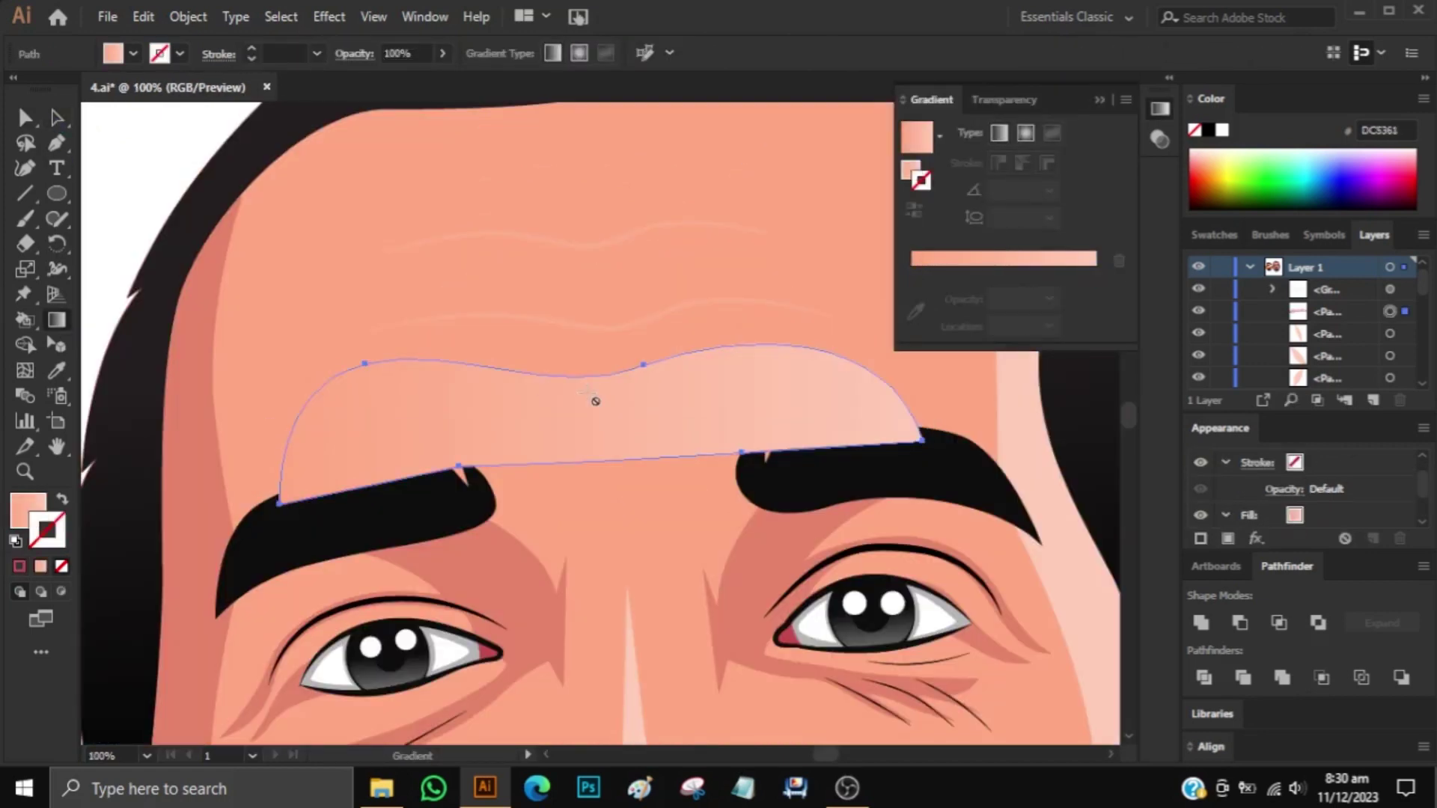
{"action": "key", "text": "ctrl+minus"}
{"action": "key", "text": "ctrl+minus"}
{"action": "left_click_drag", "start_coordinate": [578, 571], "coordinate": [578, 231]}
{"action": "key", "text": "a"}
{"action": "key", "text": "ctrl+shift+a"}
{"action": "key", "text": "ctrl+minus"}
{"action": "key", "text": "ctrl+minus"}
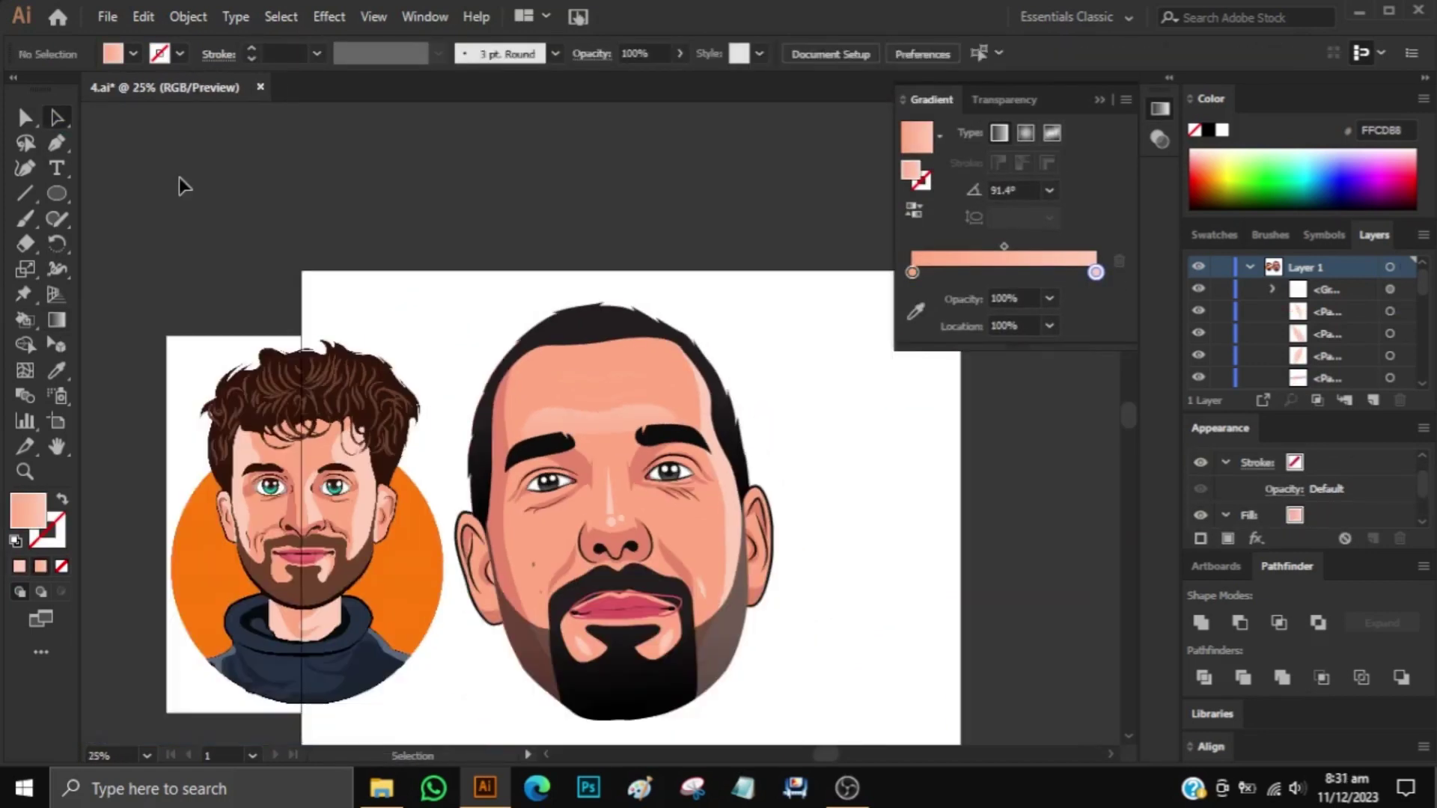
{"action": "key", "text": "ctrl+plus"}
{"action": "left_click", "coordinate": [598, 419]}
{"action": "key", "text": "g"}
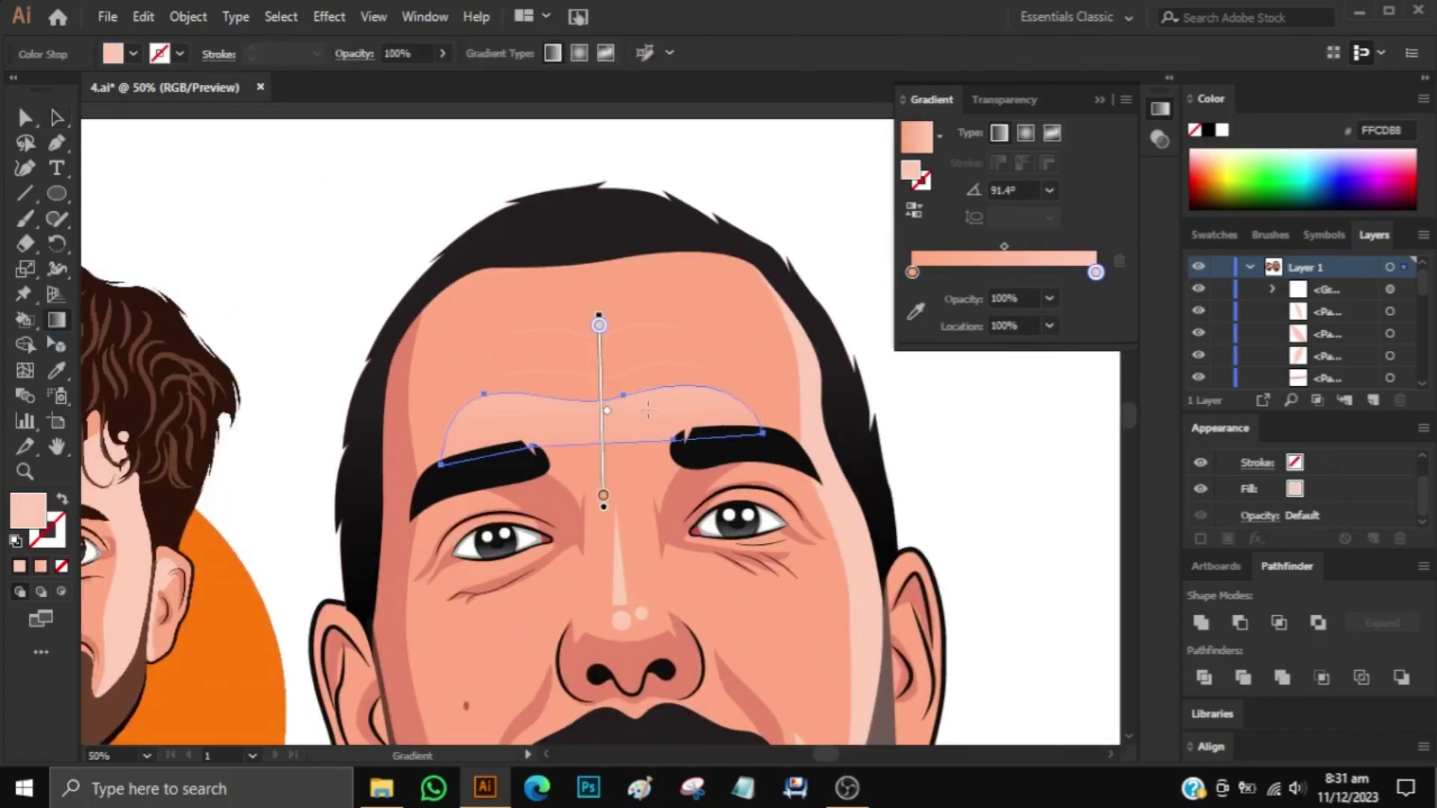
{"action": "left_click_drag", "start_coordinate": [599, 319], "coordinate": [595, 320]}
Merge the lip shapes with Shape Builder and lower the merged lip's opacity.
{"action": "scroll", "coordinate": [990, 513], "scroll_direction": "down", "scroll_amount": 5}
{"action": "key", "text": "ctrl+plus"}
{"action": "key", "text": "ctrl+plus"}
{"action": "key", "text": "ctrl+plus"}
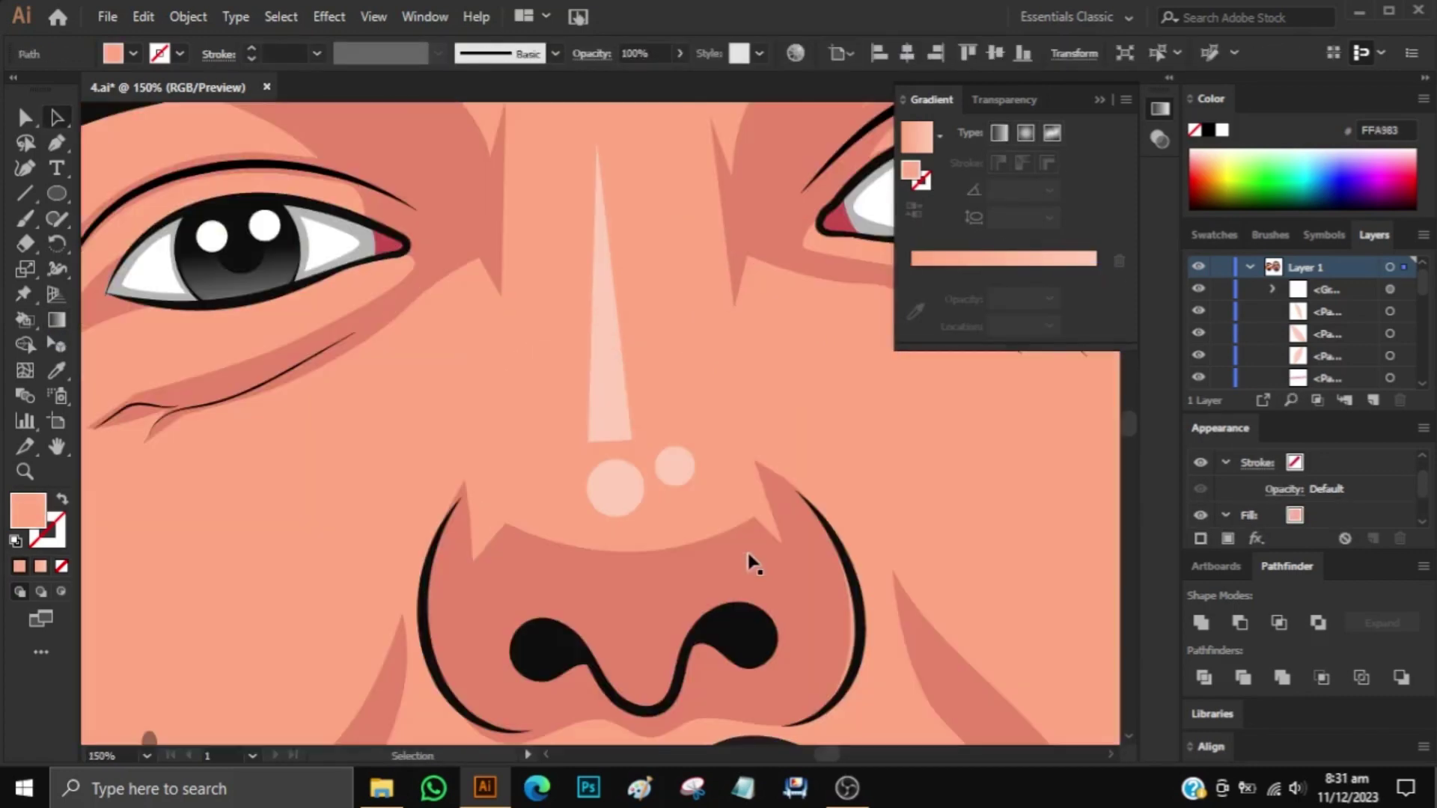
{"action": "scroll", "coordinate": [750, 564], "scroll_direction": "down", "scroll_amount": 10}
{"action": "left_click_drag", "start_coordinate": [392, 557], "coordinate": [560, 424]}
{"action": "key", "text": "shift+m"}
{"action": "key", "text": "v"}
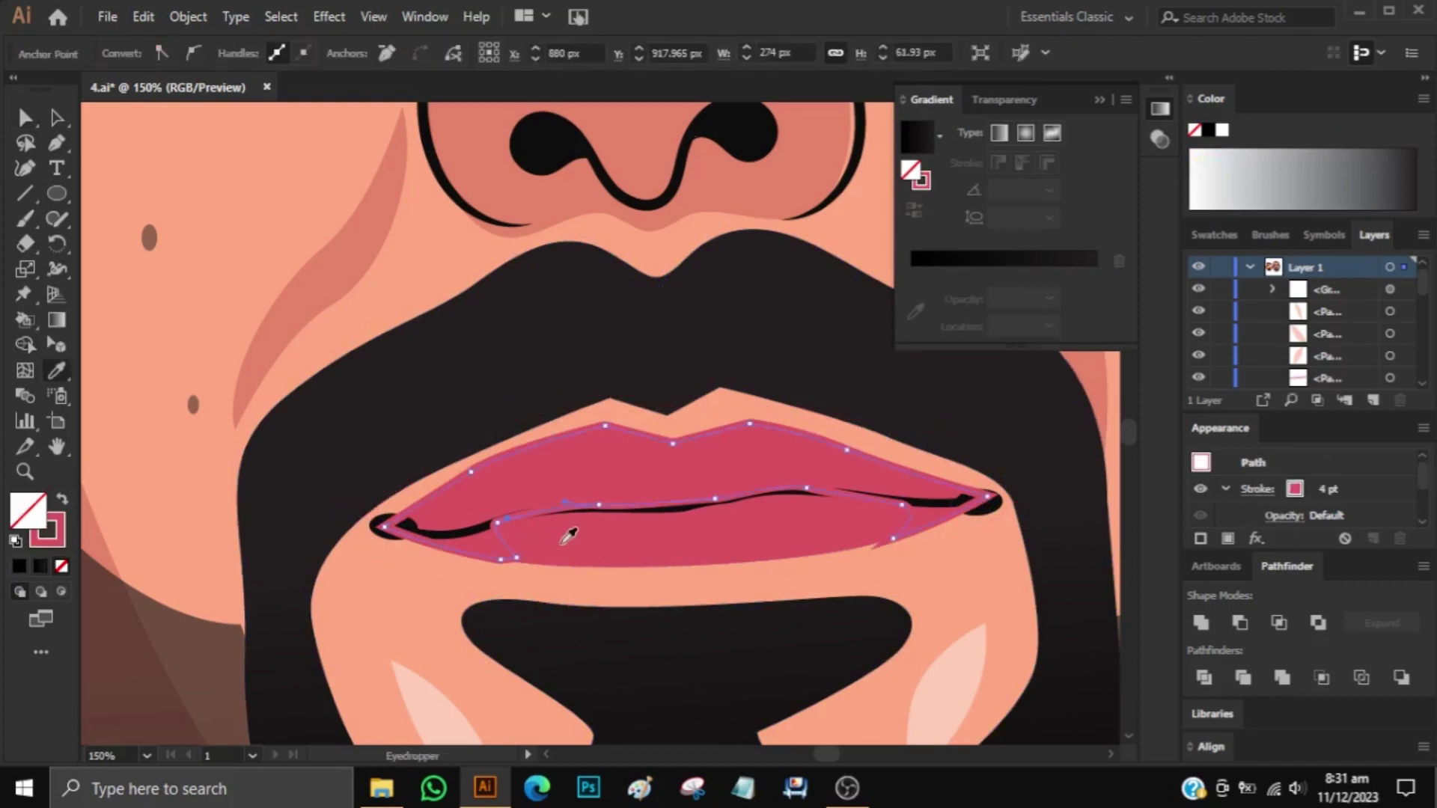
{"action": "key", "text": "ctrl+minus"}
{"action": "key", "text": "ctrl+minus"}
{"action": "key", "text": "ctrl+minus"}
{"action": "left_click", "coordinate": [679, 53]}
{"action": "left_click_drag", "start_coordinate": [678, 78], "coordinate": [606, 81]}
Recolour the inner and outer lip shapes with Eyedropper-sampled pink tones.
{"action": "key", "text": "ctrl+plus"}
{"action": "key", "text": "ctrl+plus"}
{"action": "key", "text": "ctrl+plus"}
{"action": "key", "text": "a"}
{"action": "left_click", "coordinate": [808, 389]}
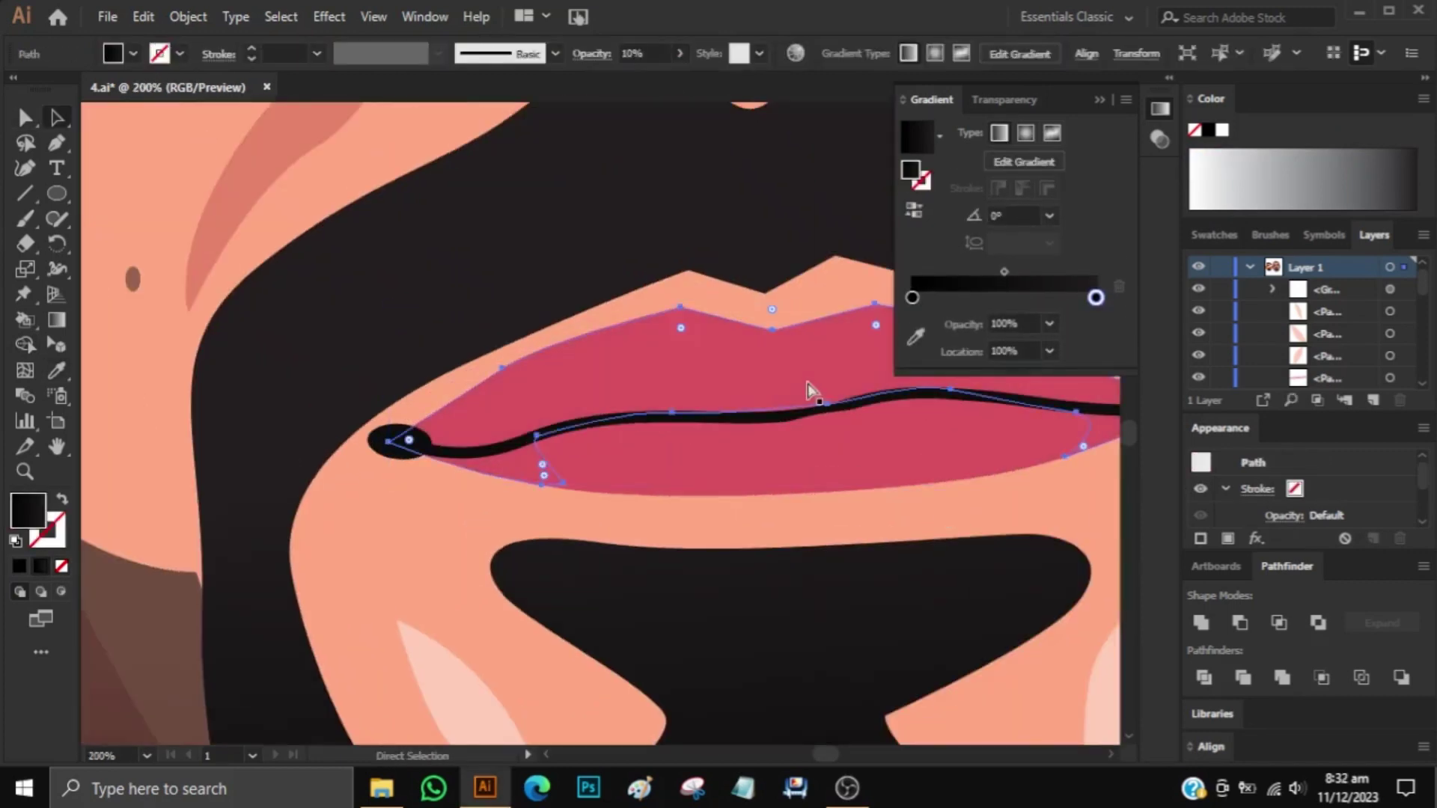
{"action": "left_click", "coordinate": [807, 384]}
{"action": "key", "text": "v"}
{"action": "left_click", "coordinate": [632, 471]}
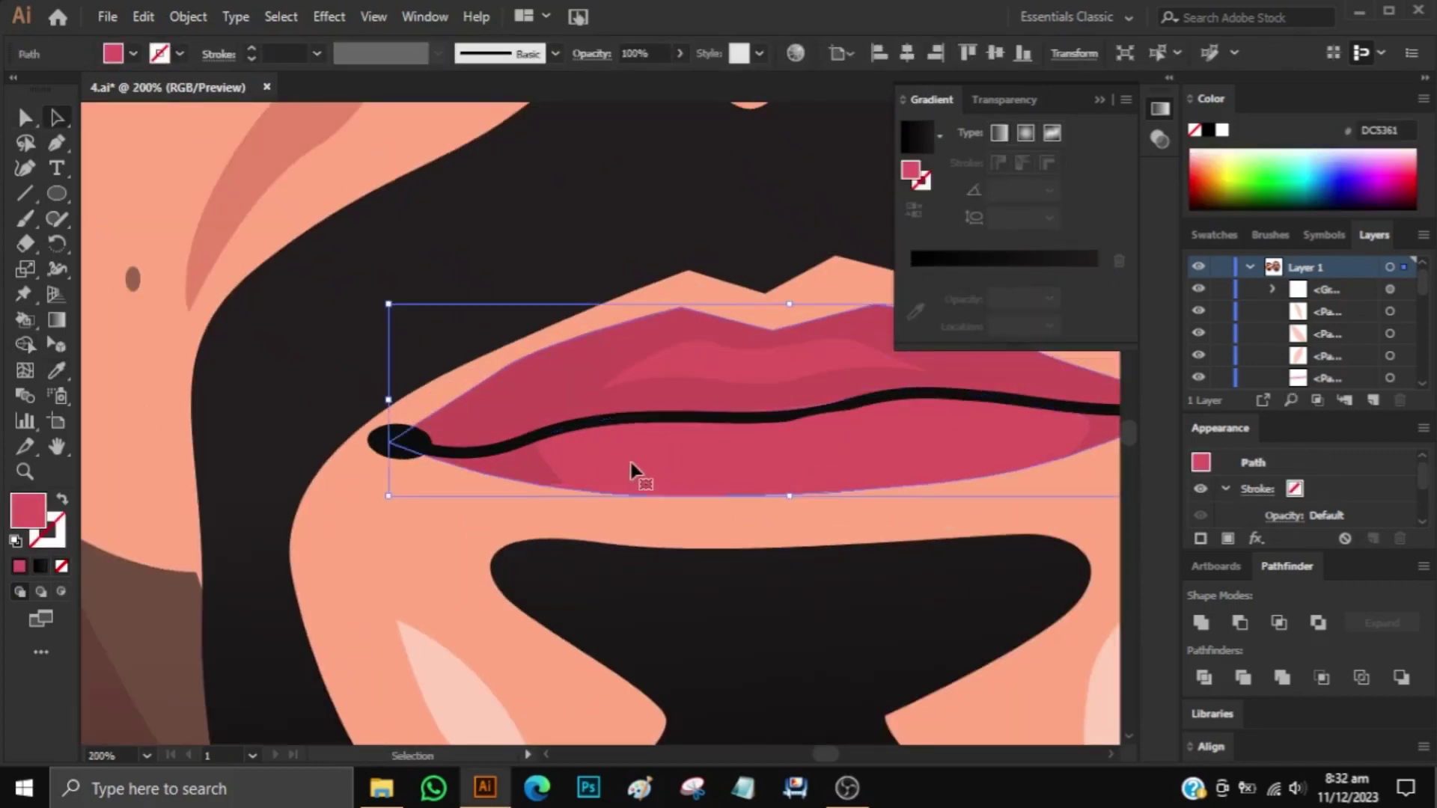
{"action": "key", "text": "i"}
{"action": "left_click", "coordinate": [557, 495]}
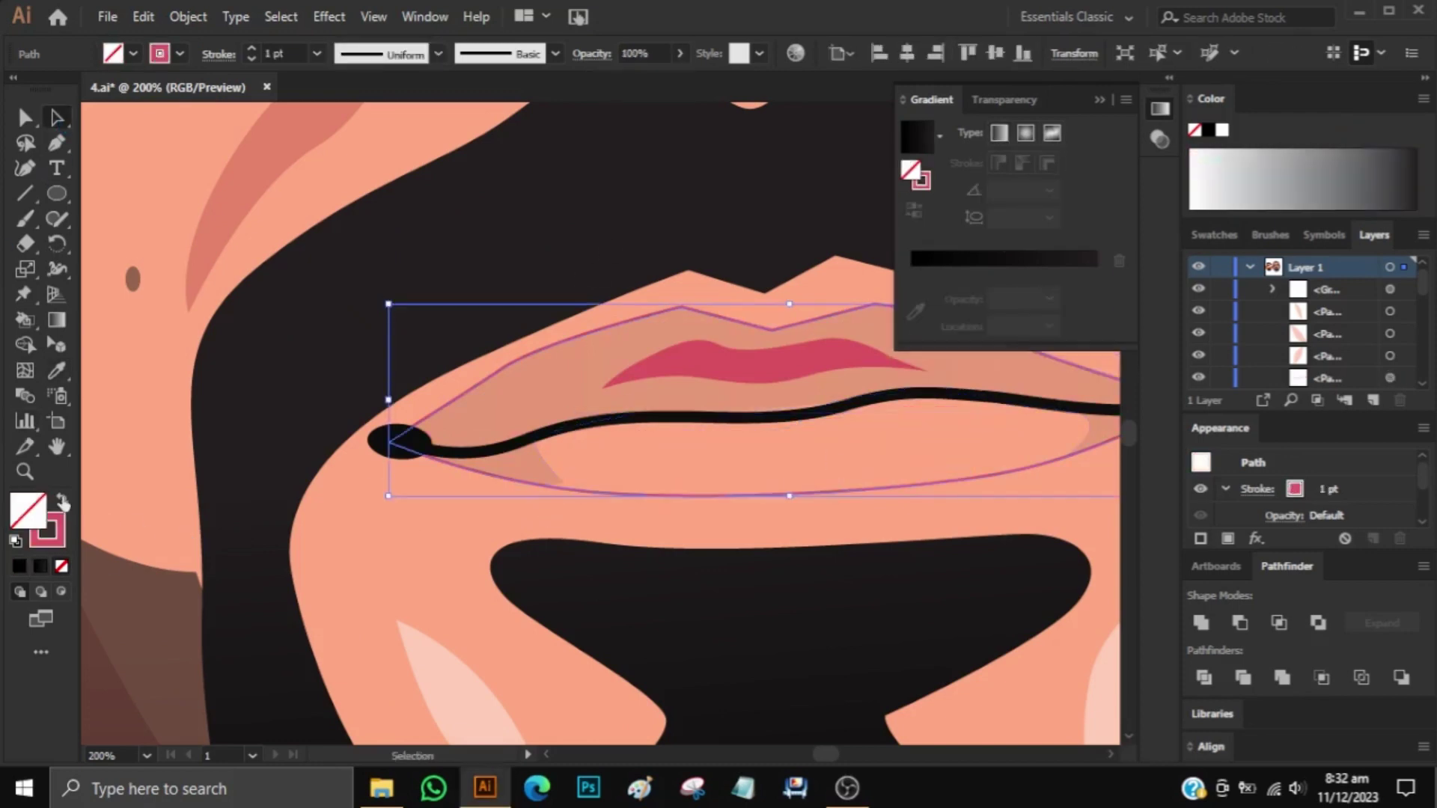
{"action": "key", "text": "ctrl+0"}
{"action": "key", "text": "ctrl+shift+a"}
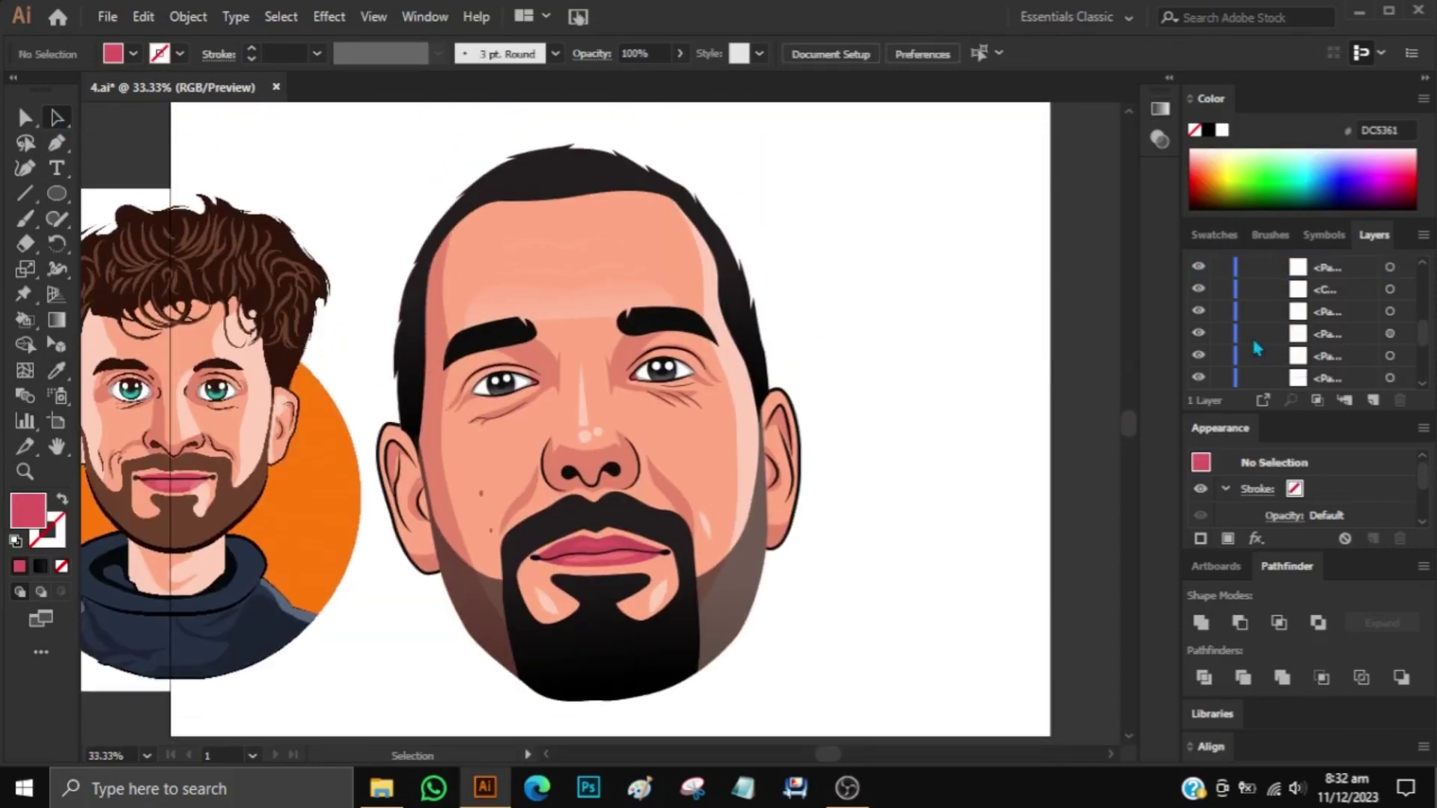
Save the document and toggle layer visibility to compare the cartoon face with the photo.
{"action": "left_click_drag", "start_coordinate": [894, 200], "coordinate": [403, 607]}
{"action": "left_click", "coordinate": [872, 577]}
{"action": "key", "text": "ctrl+s"}
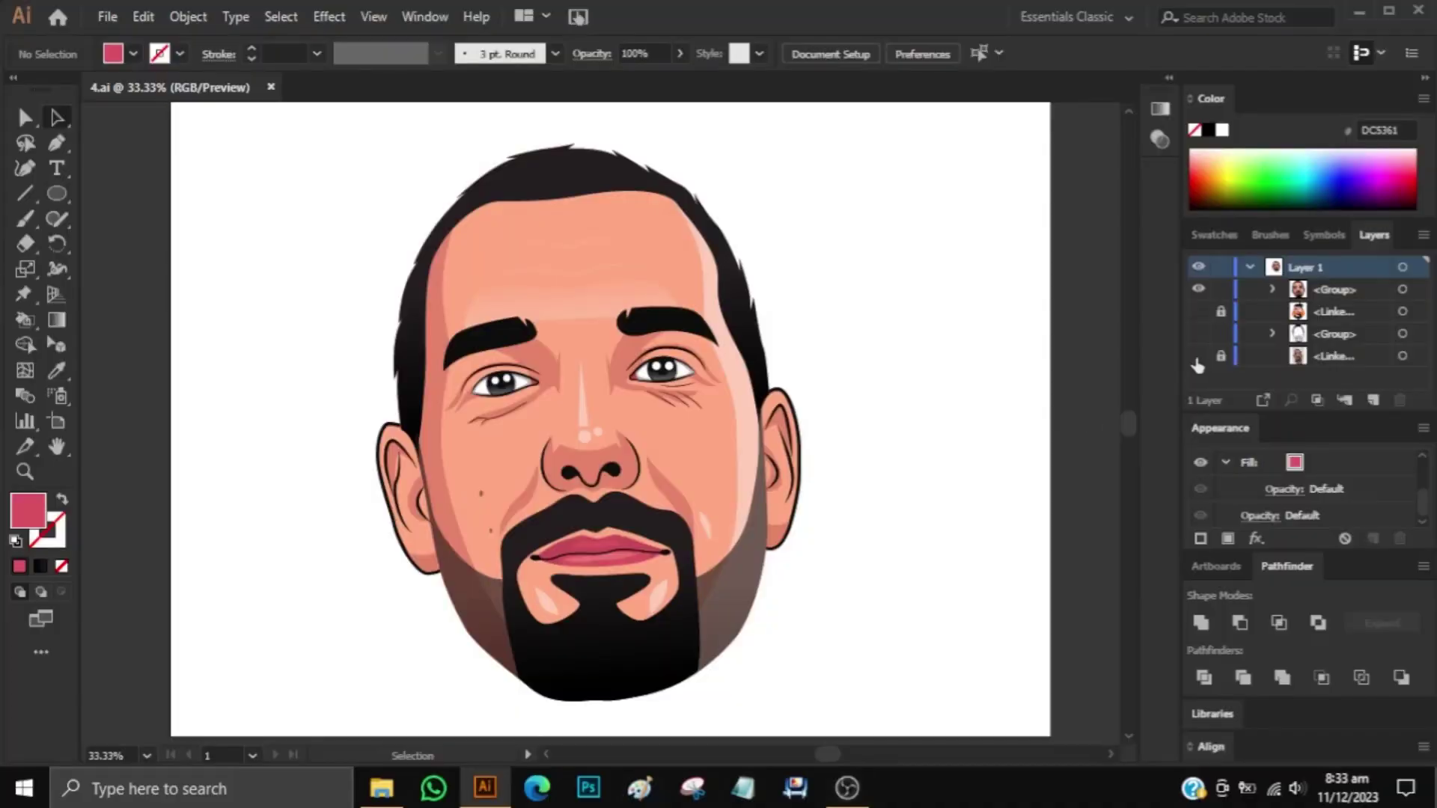
{"action": "left_click", "coordinate": [1199, 289]}
{"action": "left_click", "coordinate": [1199, 356]}
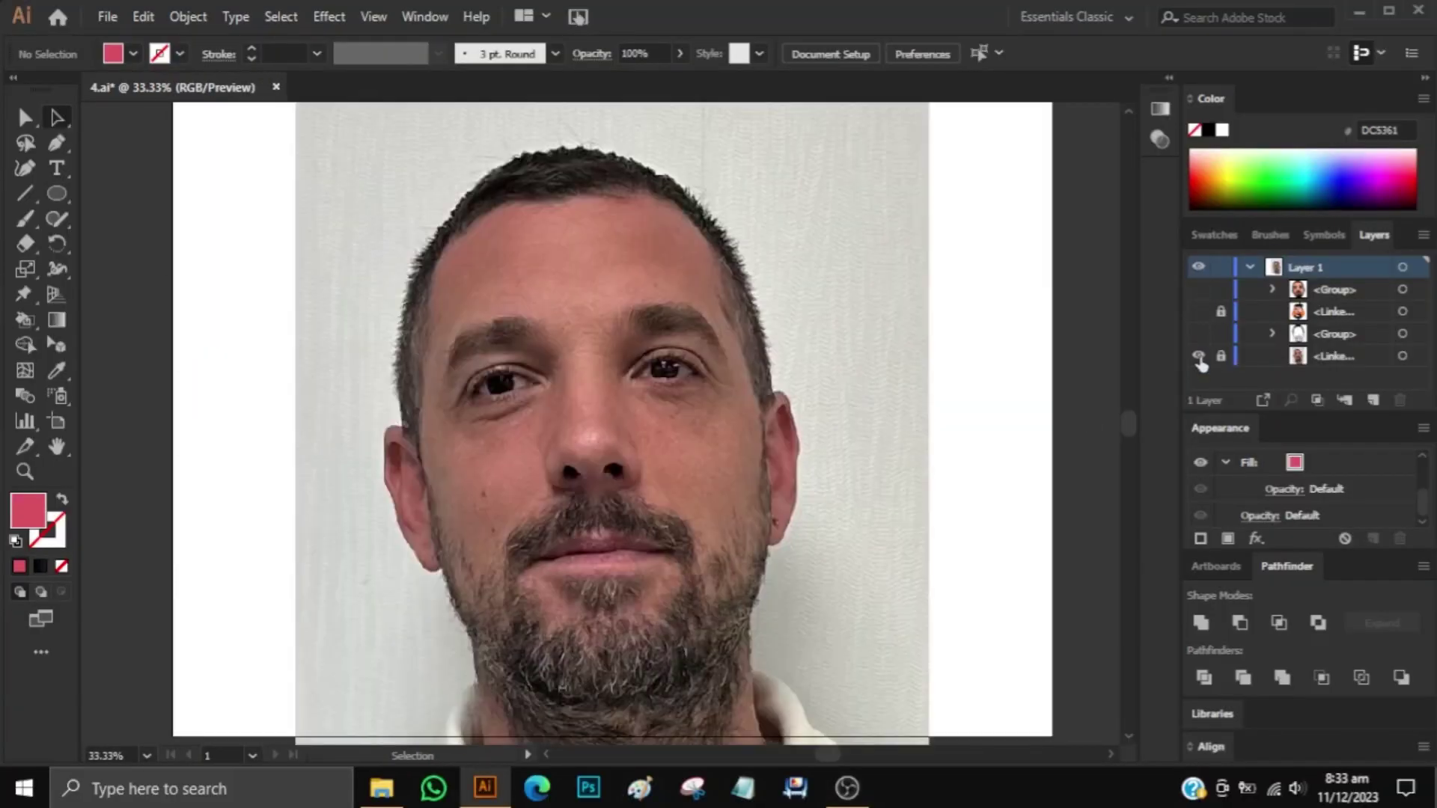
{"action": "left_click", "coordinate": [1198, 356]}
Move the face group past the artboard's right edge and recheck it against the photo.
{"action": "key", "text": "ctrl+minus"}
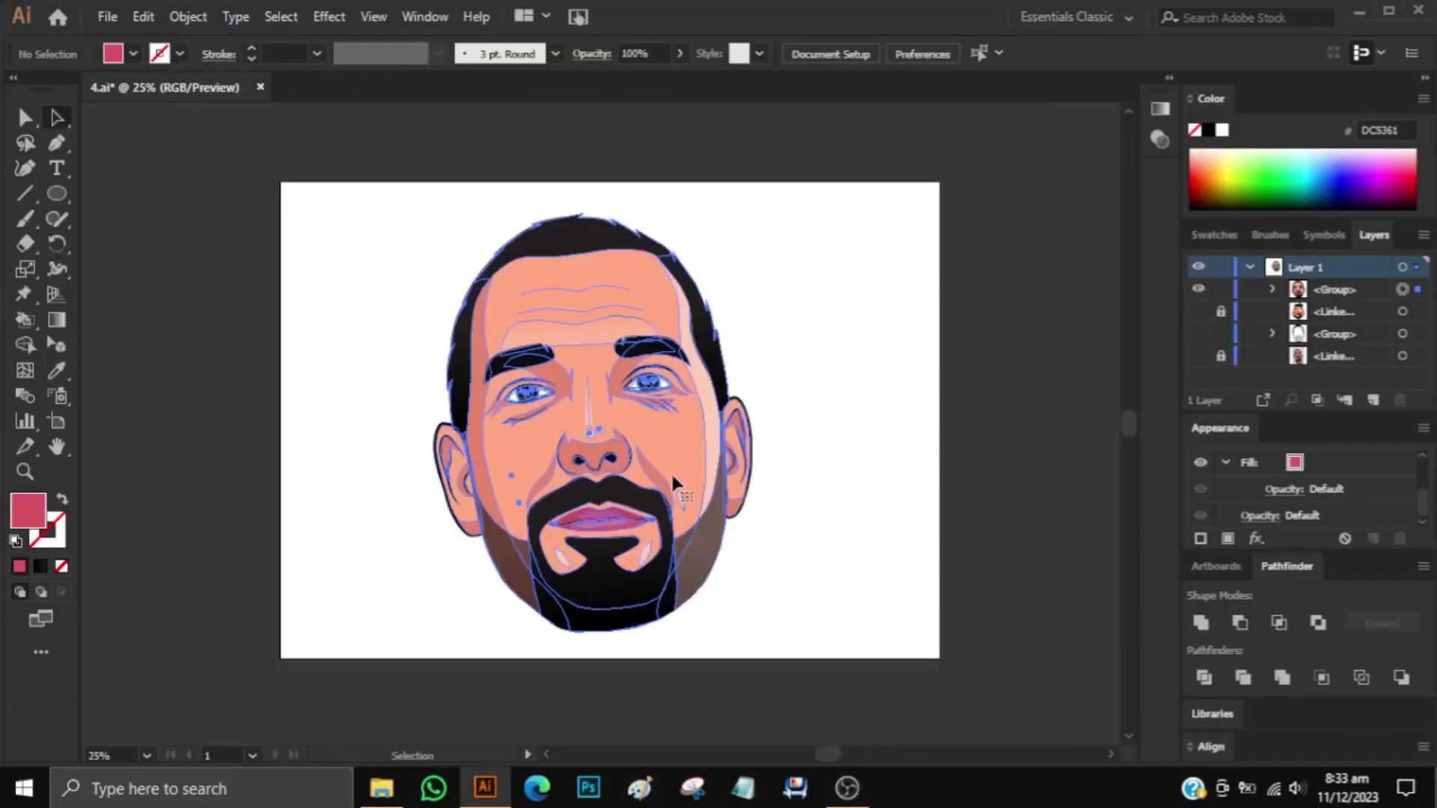
{"action": "left_click_drag", "start_coordinate": [671, 470], "coordinate": [1039, 470]}
{"action": "left_click", "coordinate": [188, 17]}
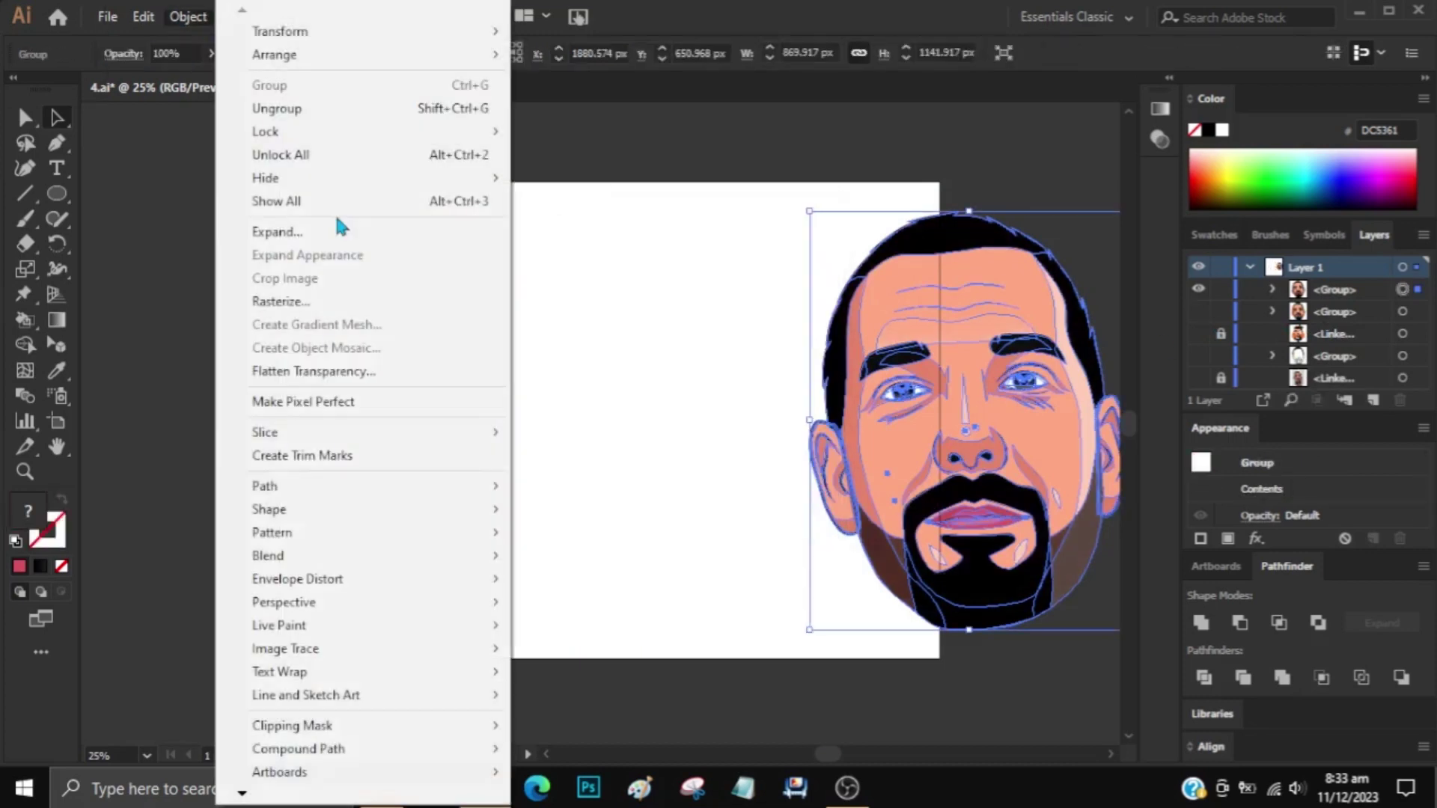
{"action": "left_click", "coordinate": [751, 660]}
{"action": "left_click", "coordinate": [1199, 378]}
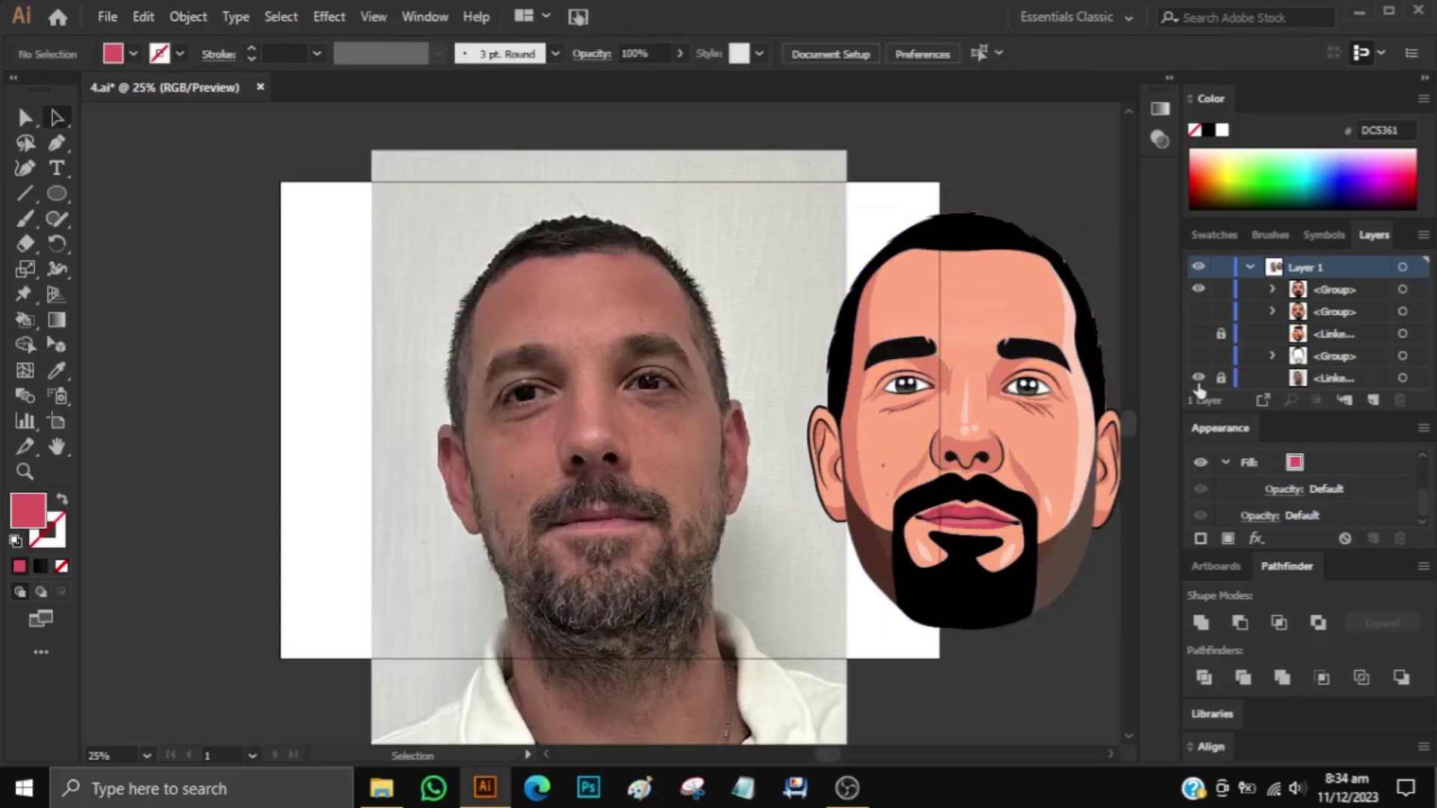
{"action": "left_click", "coordinate": [1198, 378]}
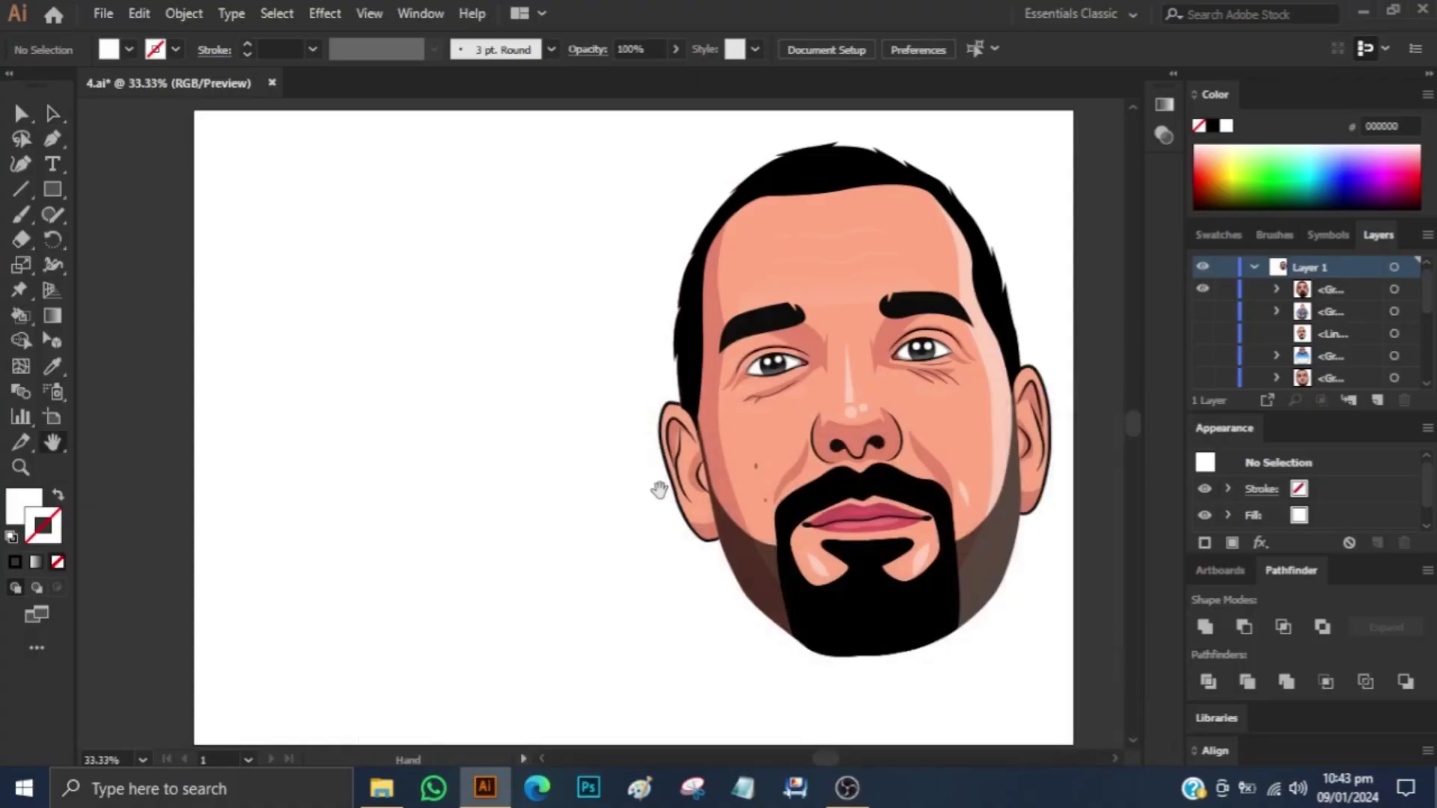
Preview a portrait photo at full size, then search the taskbar for Firefox.
{"action": "scroll", "coordinate": [973, 337], "scroll_direction": "down", "scroll_amount": 5}
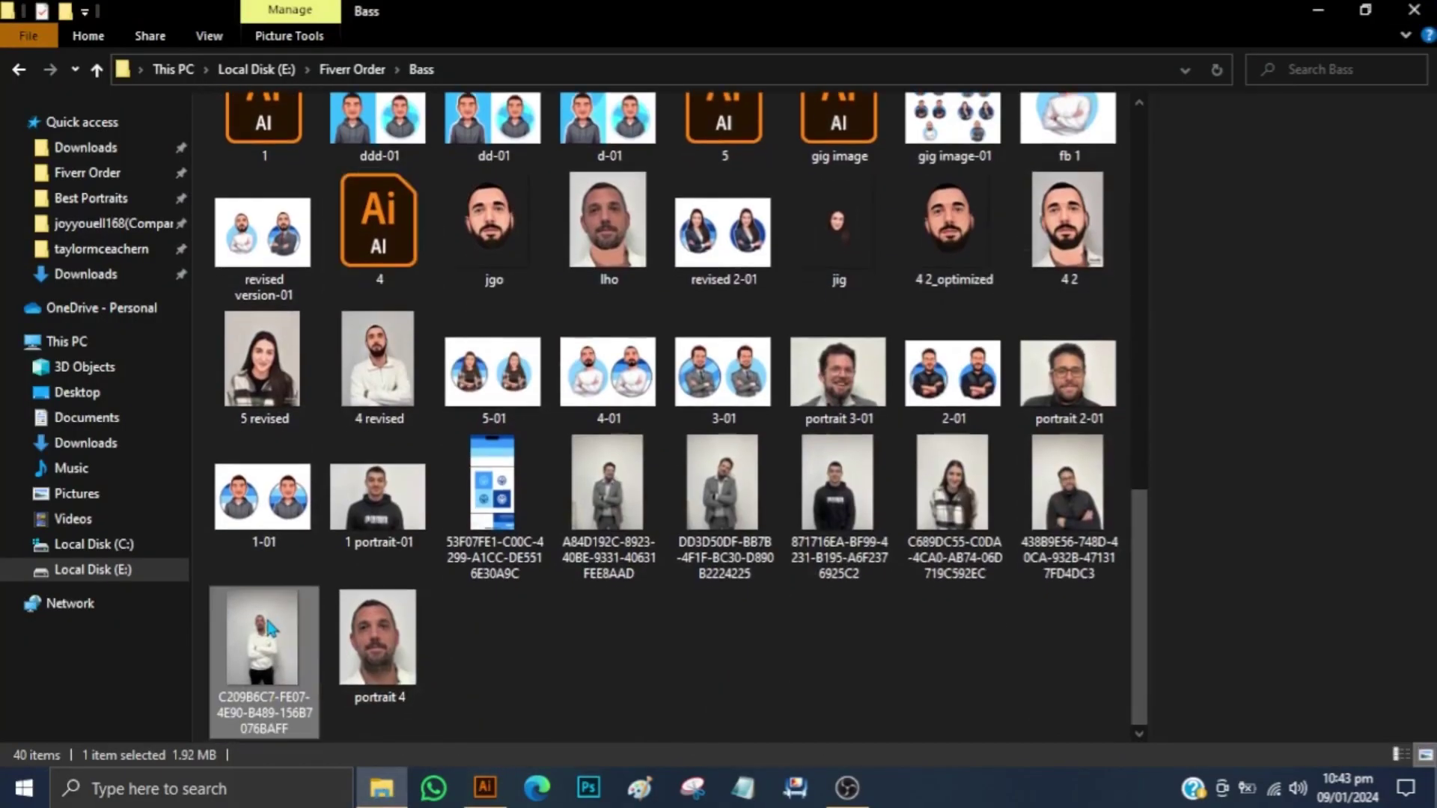
{"action": "double_click", "coordinate": [270, 659]}
{"action": "key", "text": "Escape"}
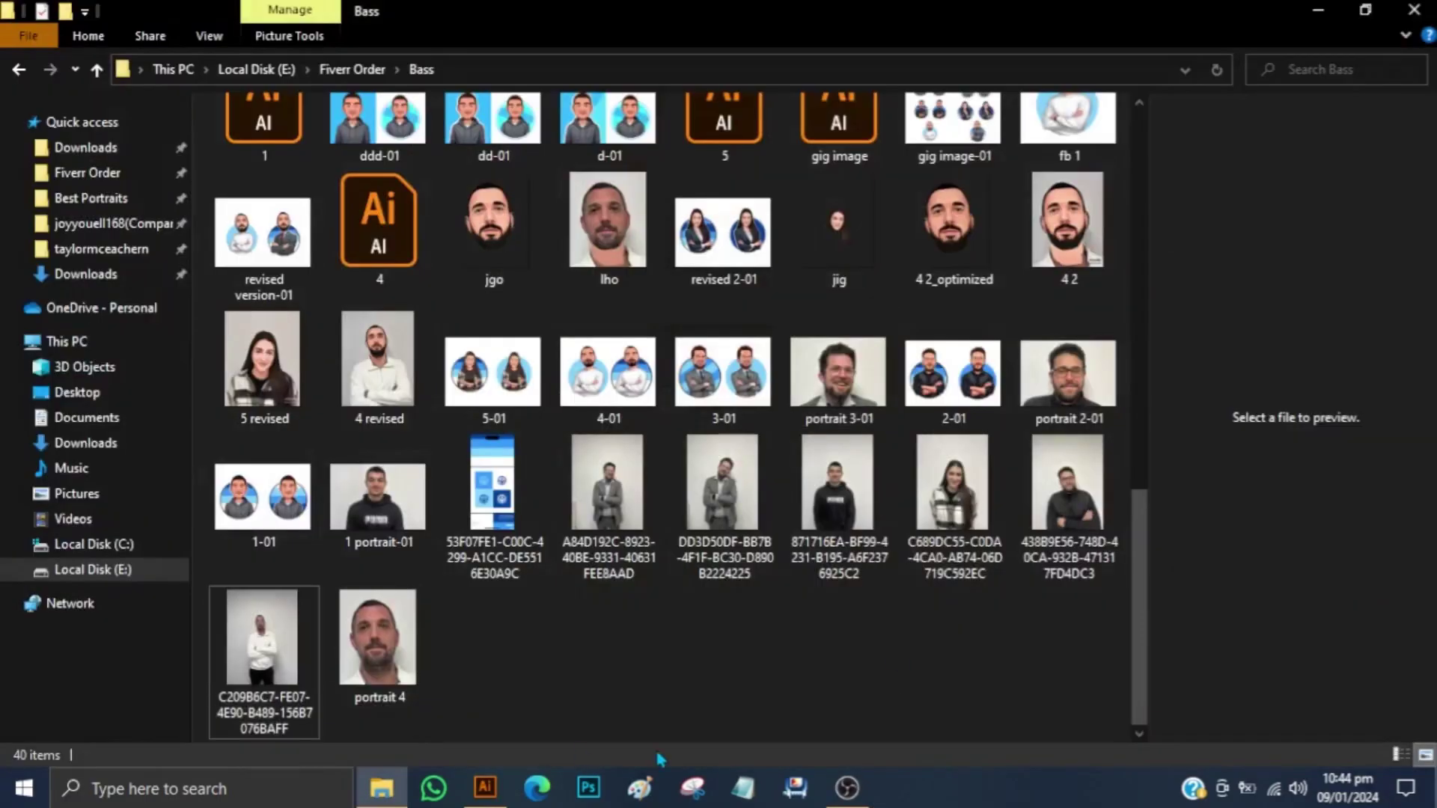
{"action": "left_click", "coordinate": [292, 801]}
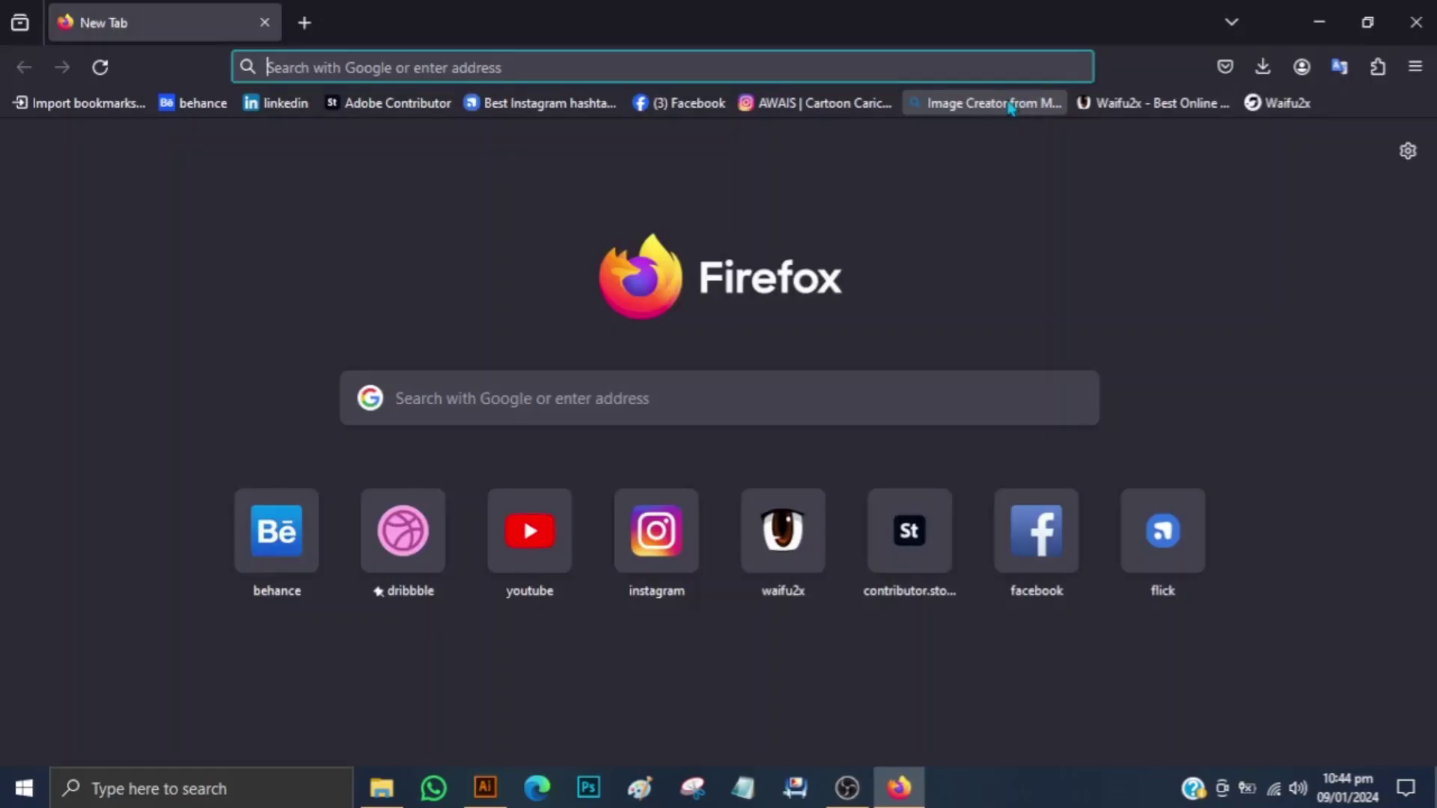
Submit the stylish crossed-arms man prompt and browse the generated image sets.
{"action": "left_click", "coordinate": [1010, 105]}
{"action": "type", "text": "Handsome stylish man + crossed arm pose + outfit of white full sleeve shirt and gray pants + realistic + cartoon art styl"}
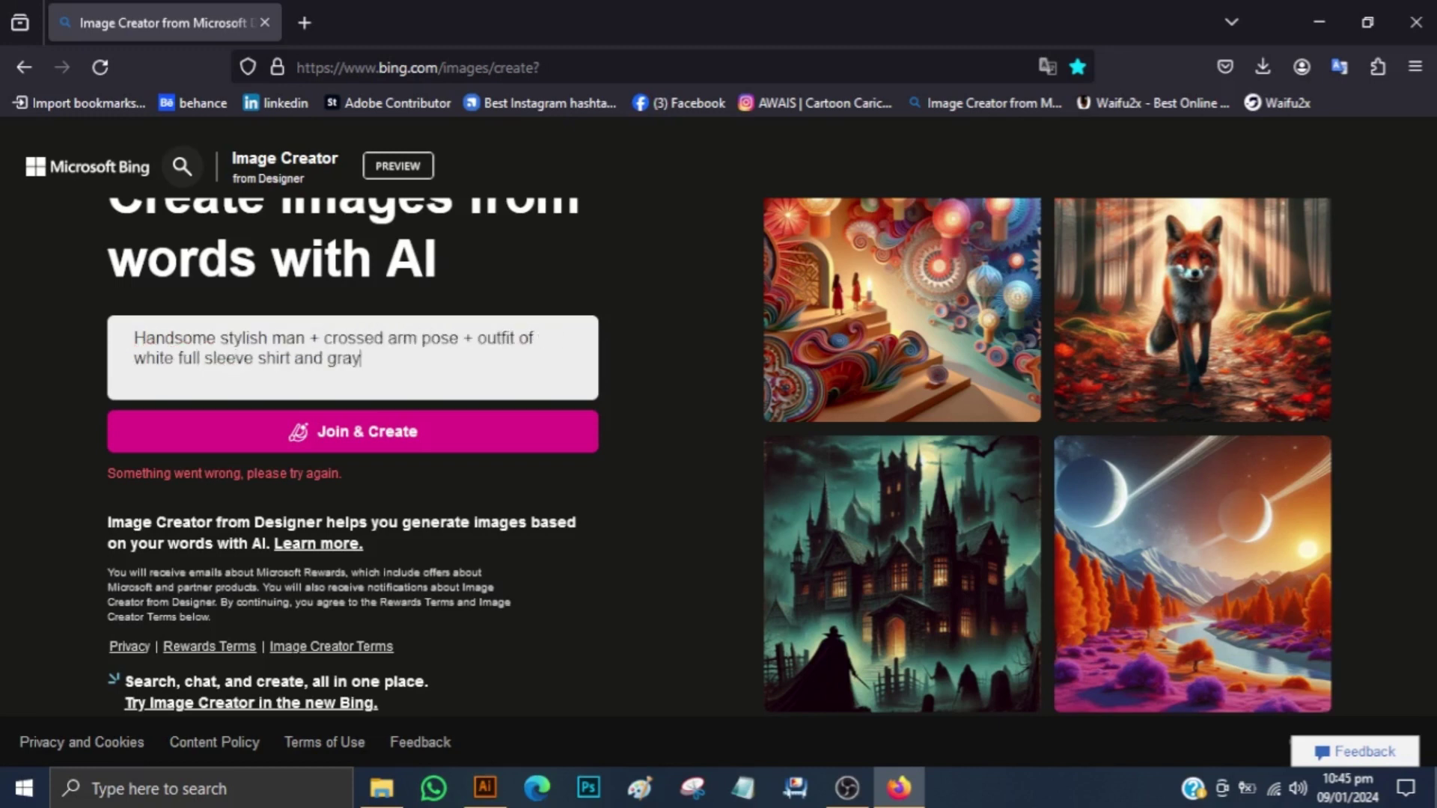
{"action": "key", "text": "Return"}
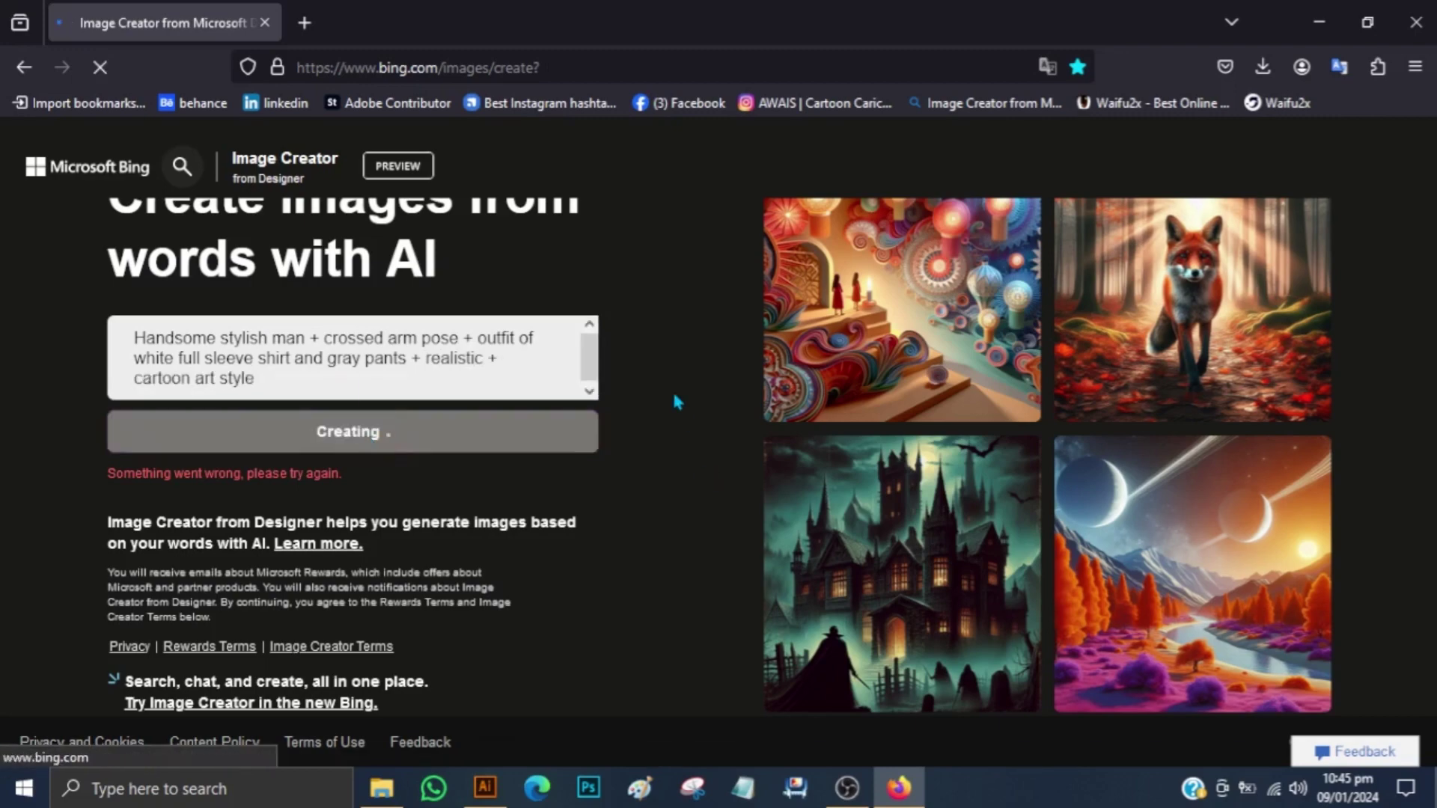
{"action": "scroll", "coordinate": [1111, 476], "scroll_direction": "down", "scroll_amount": 2}
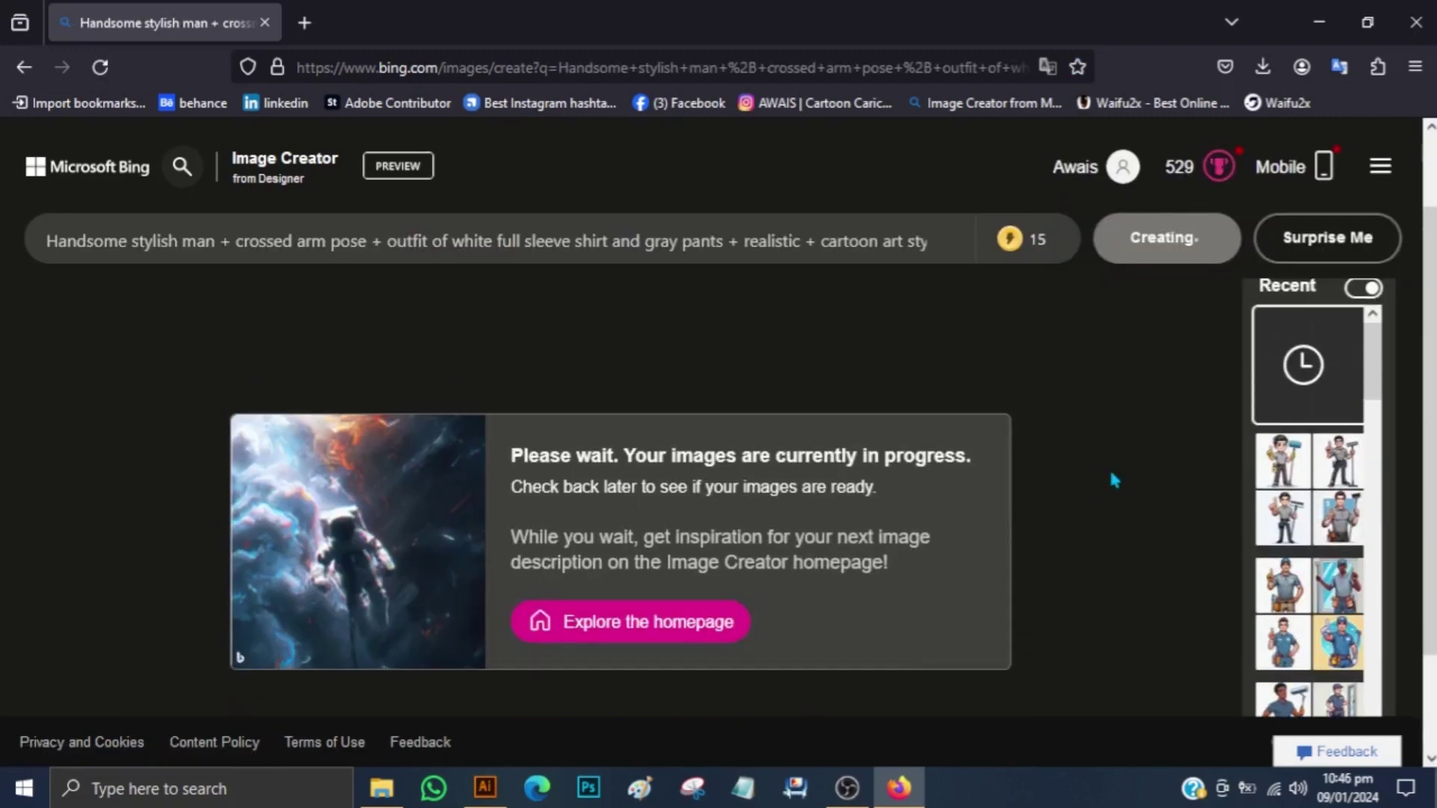
{"action": "scroll", "coordinate": [1110, 480], "scroll_direction": "down", "scroll_amount": 3}
{"action": "scroll", "coordinate": [1318, 524], "scroll_direction": "down", "scroll_amount": 10}
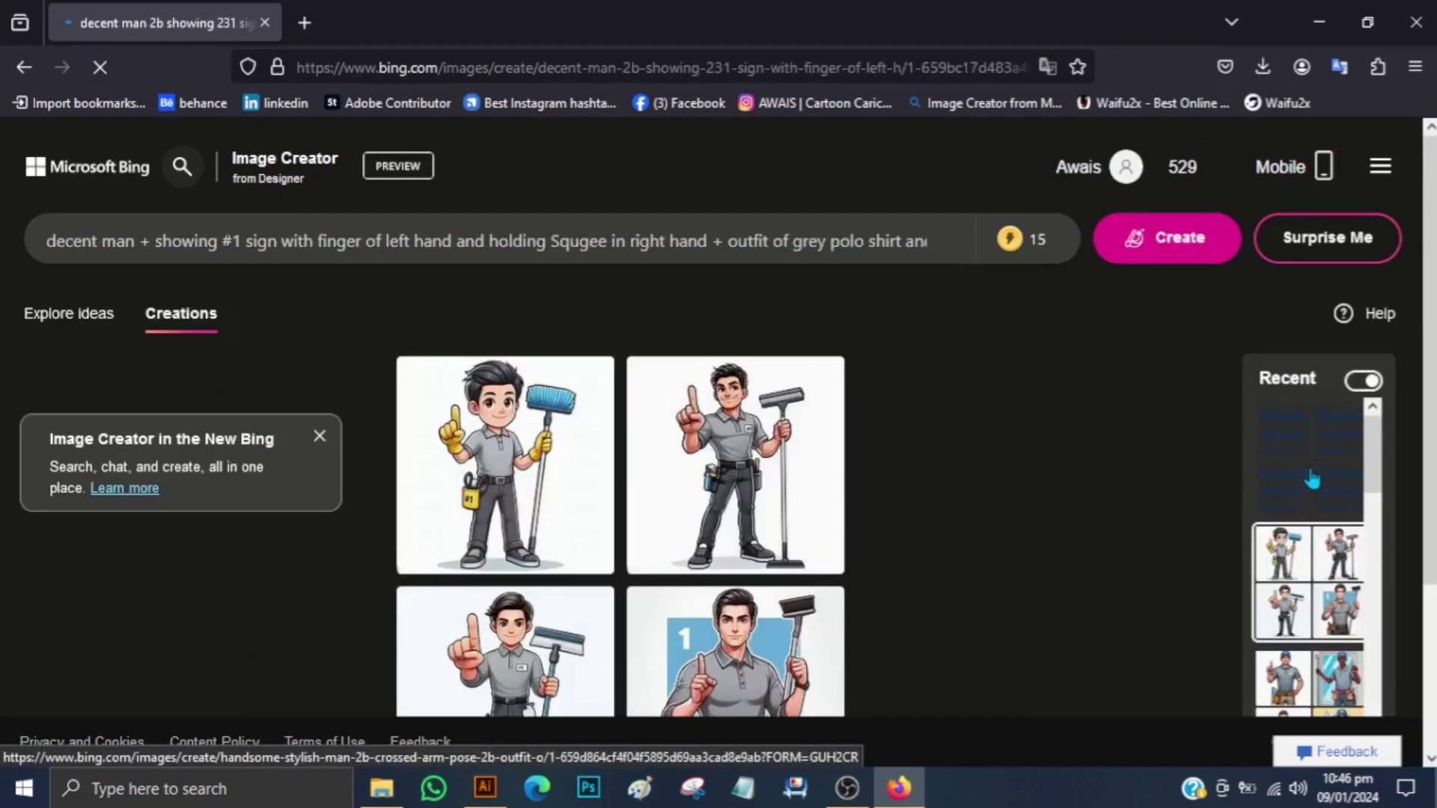
{"action": "left_click", "coordinate": [1311, 479]}
{"action": "scroll", "coordinate": [1312, 480], "scroll_direction": "down", "scroll_amount": 3}
{"action": "key", "text": "alt+Tab"}
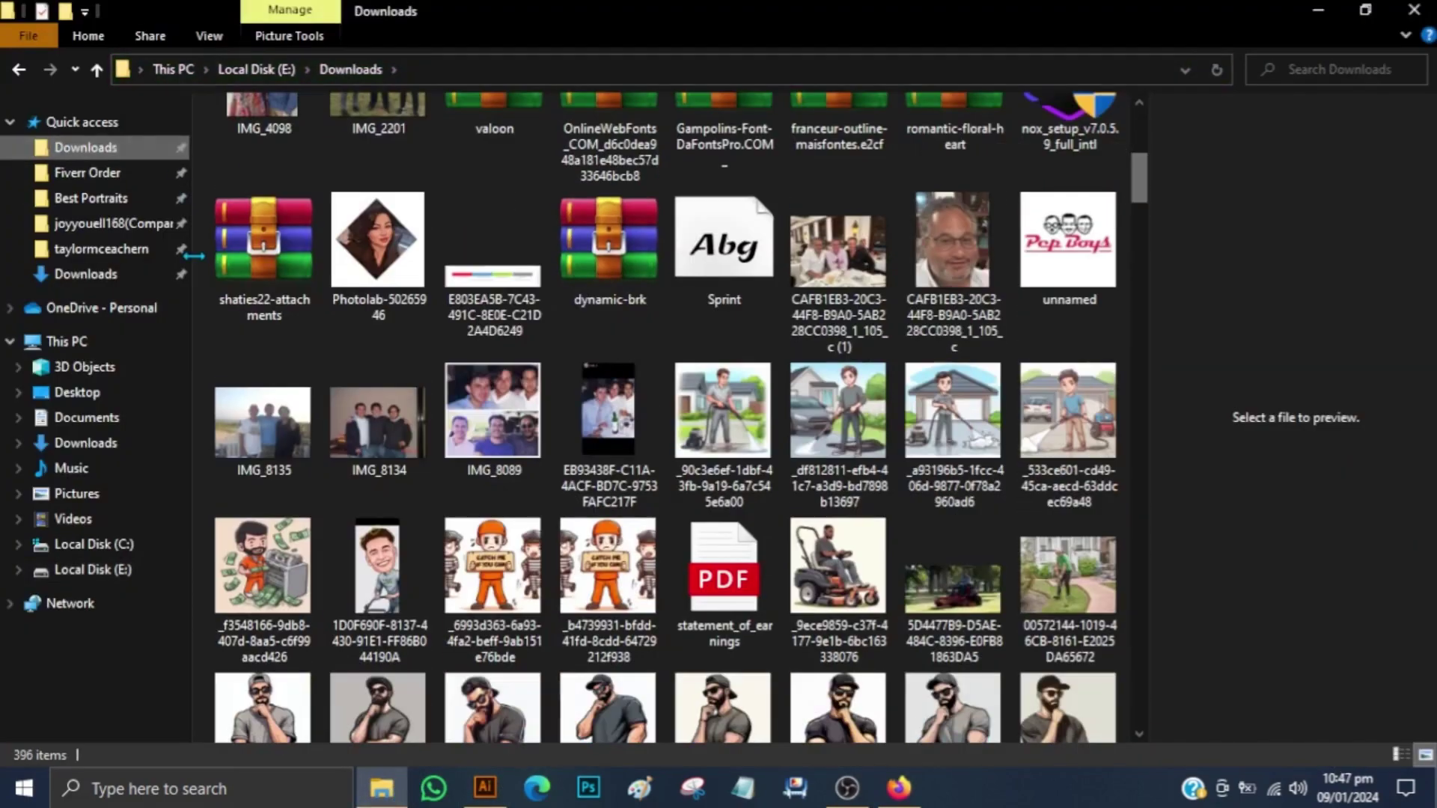
Place the black-turtleneck man portrait from Downloads onto the Illustrator artboard beside the face.
{"action": "left_click", "coordinate": [86, 274]}
{"action": "mouse_move", "coordinate": [1139, 120]}
{"action": "left_mouse_down"}
{"action": "mouse_move", "coordinate": [1141, 276]}
{"action": "mouse_move", "coordinate": [1141, 258]}
{"action": "left_mouse_up"}
{"action": "left_click", "coordinate": [1089, 191]}
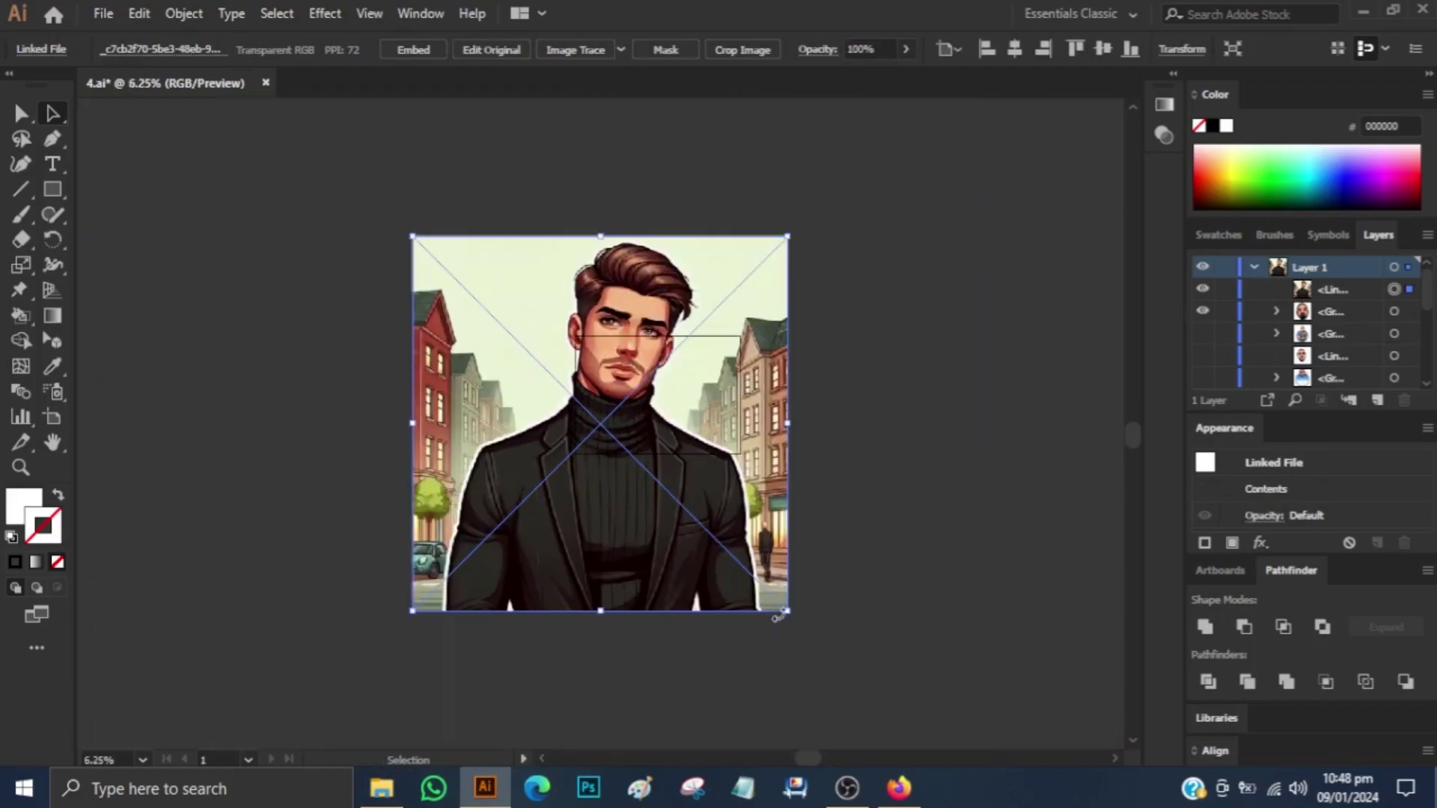
{"action": "left_click_drag", "start_coordinate": [1089, 191], "coordinate": [620, 427]}
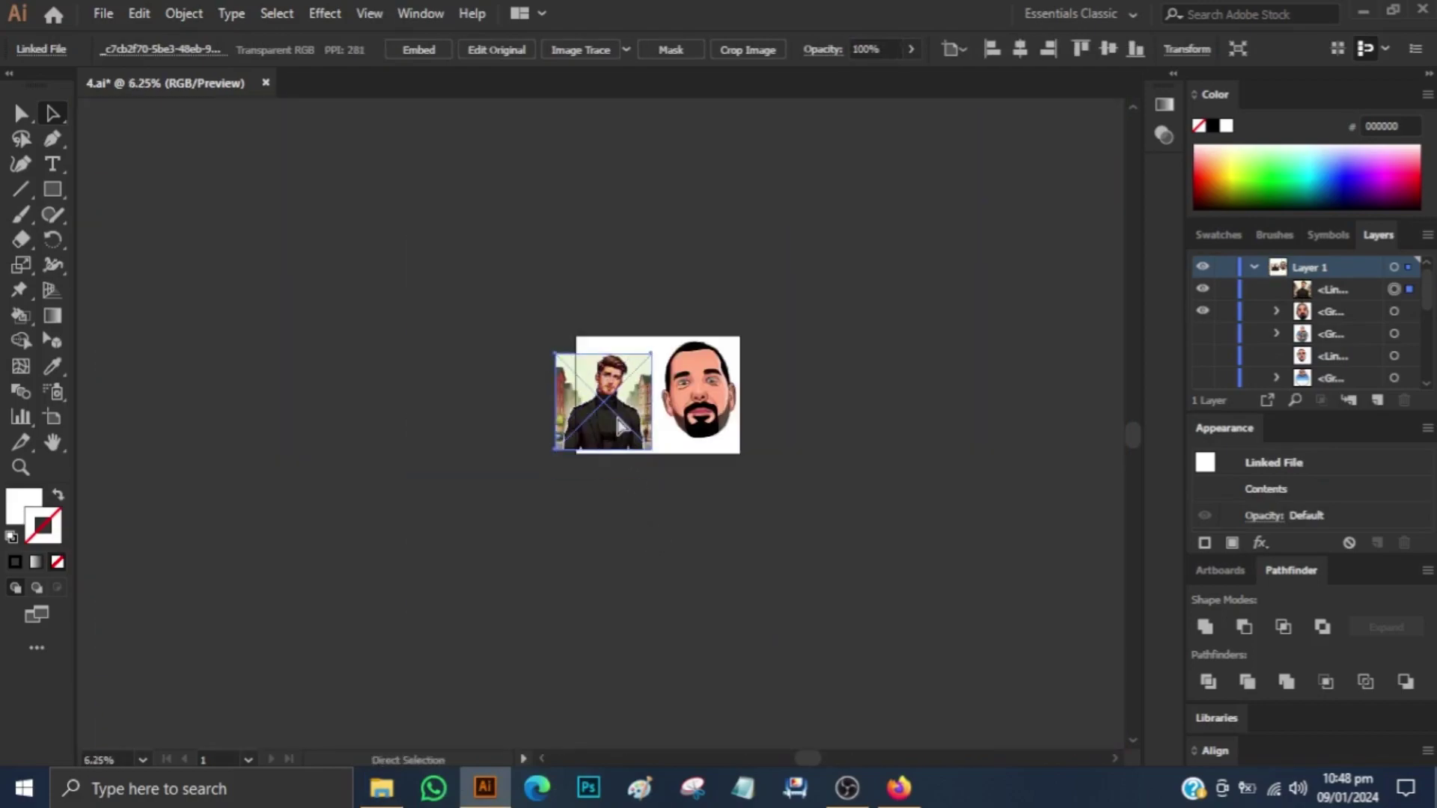
{"action": "key", "text": "alt+Tab"}
{"action": "left_click", "coordinate": [1283, 420]}
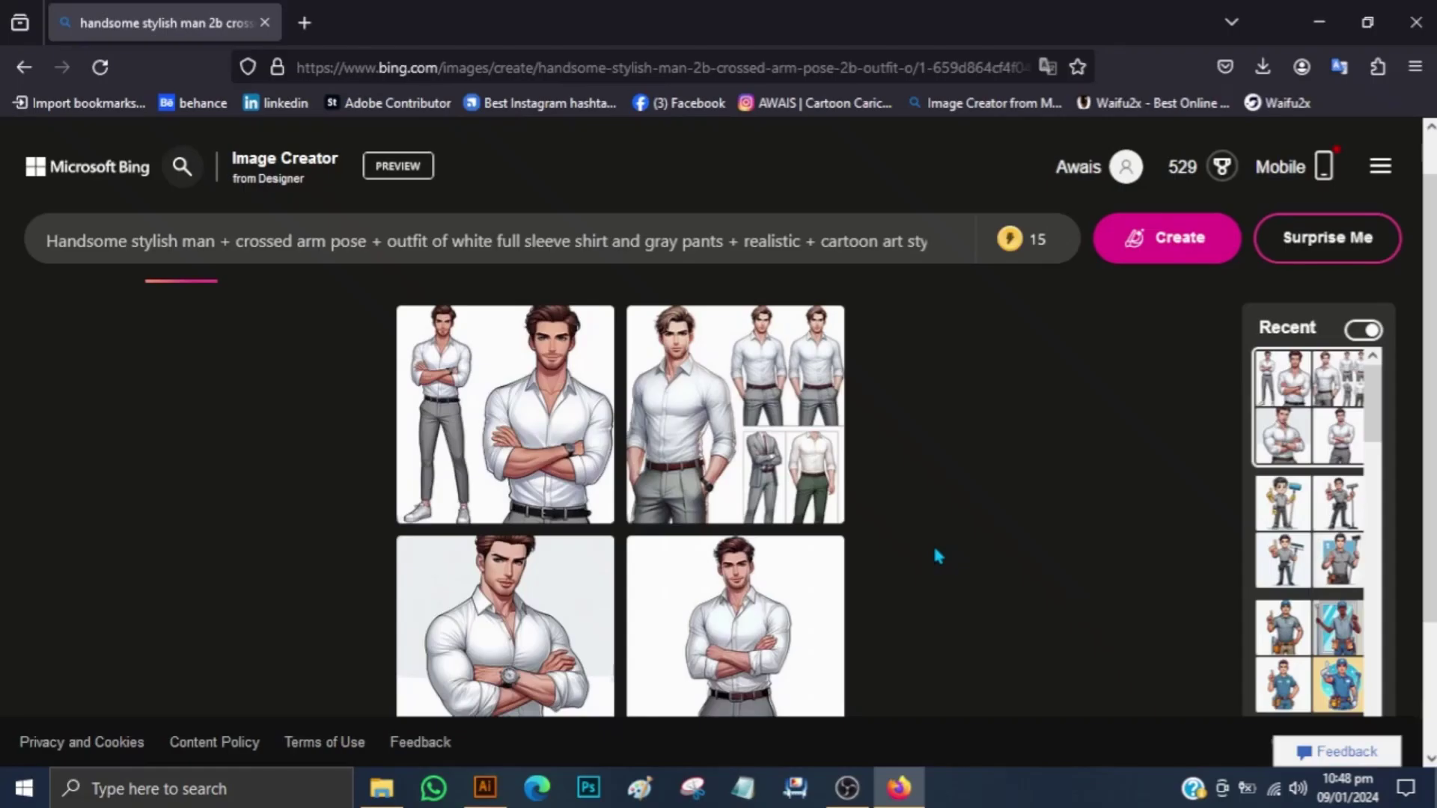
Open two white-shirt crossed-arms man images in new browser tabs.
{"action": "scroll", "coordinate": [935, 546], "scroll_direction": "down", "scroll_amount": 2}
{"action": "right_click", "coordinate": [547, 595]}
{"action": "left_click", "coordinate": [606, 16]}
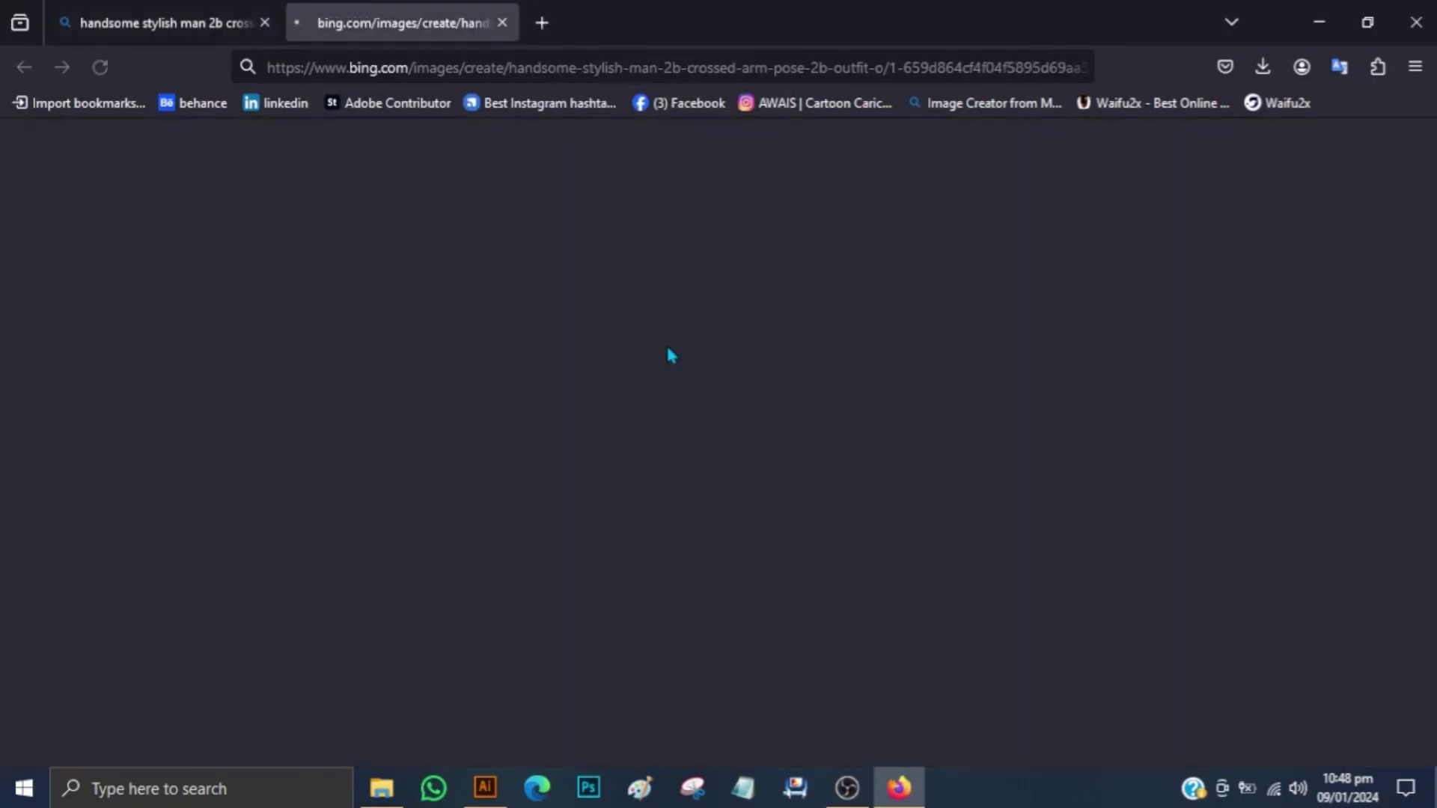
{"action": "left_click", "coordinate": [161, 23]}
{"action": "right_click", "coordinate": [546, 637]}
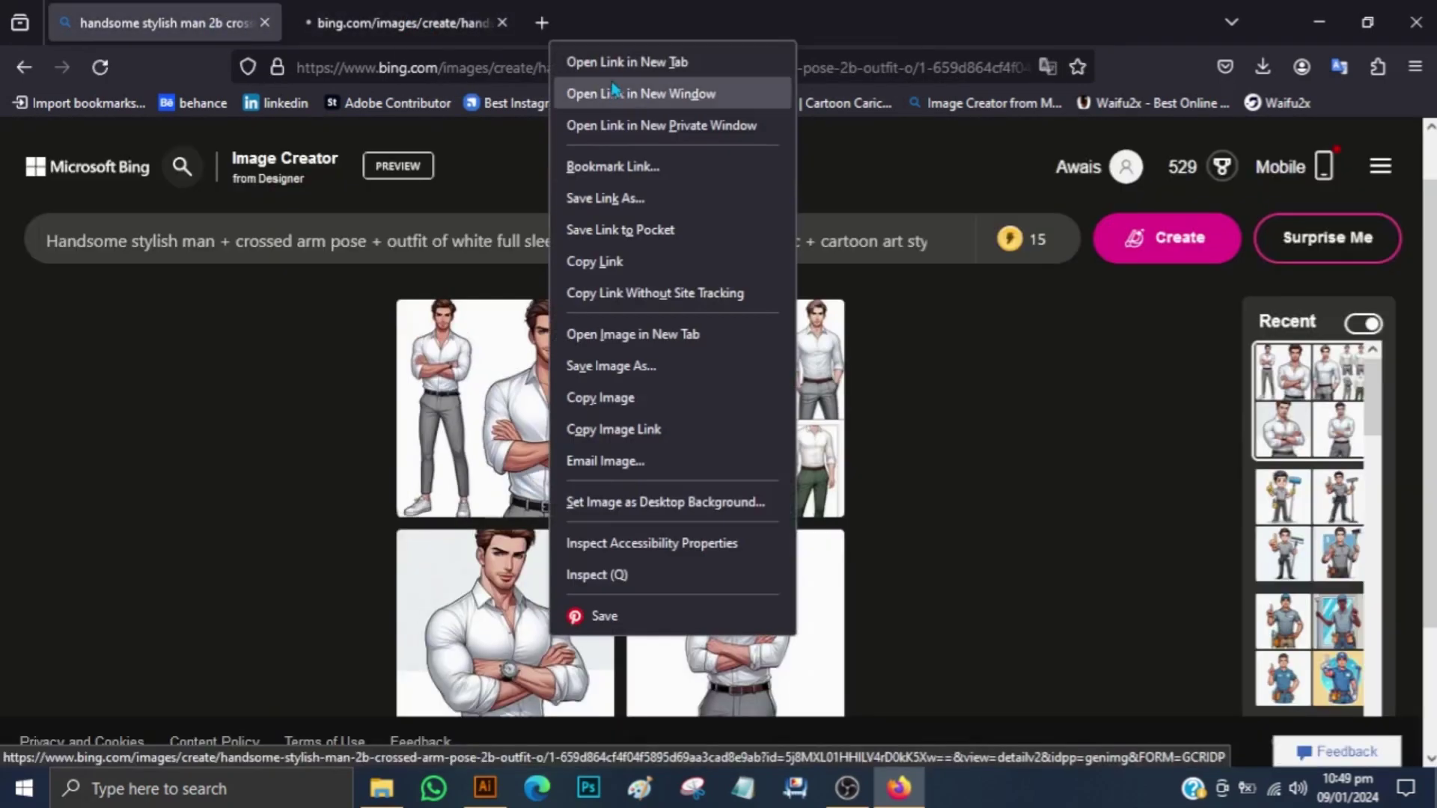
{"action": "left_click", "coordinate": [599, 58]}
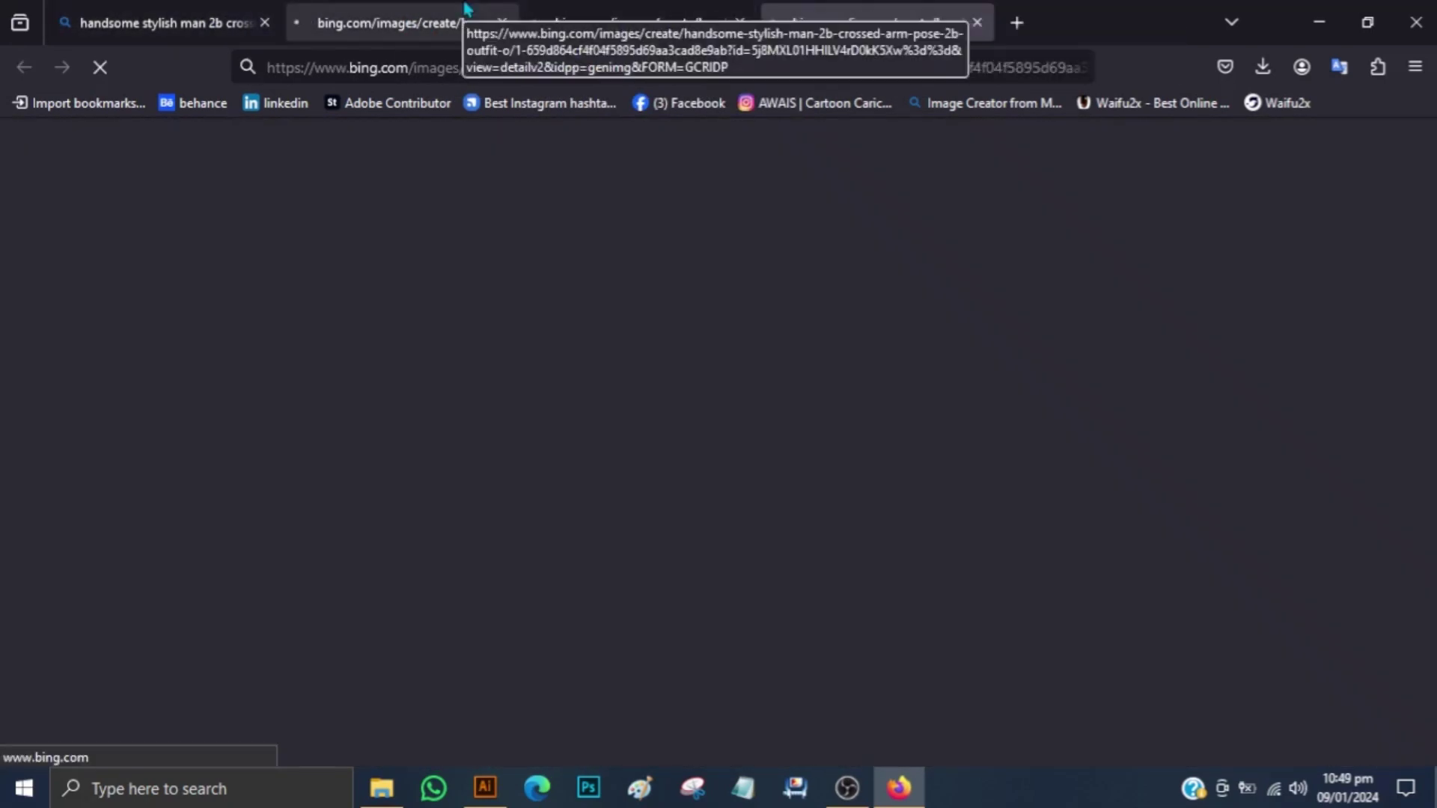
Flip between the opened image tabs to view the full-size white-shirt man image.
{"action": "left_click", "coordinate": [464, 15]}
{"action": "left_click", "coordinate": [784, 9]}
{"action": "left_click", "coordinate": [598, 11]}
{"action": "left_click", "coordinate": [785, 10]}
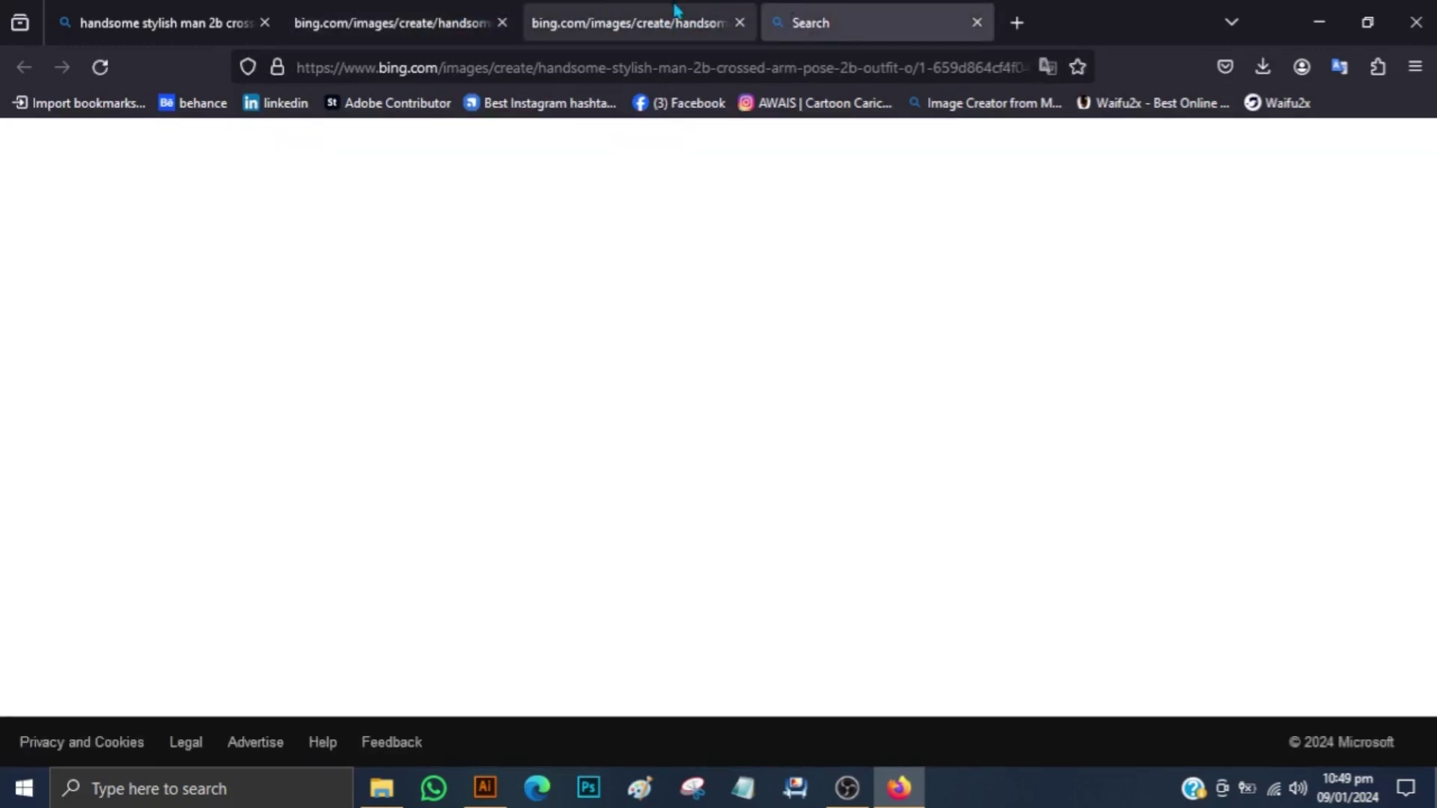
{"action": "left_click", "coordinate": [460, 11]}
{"action": "left_click", "coordinate": [793, 19]}
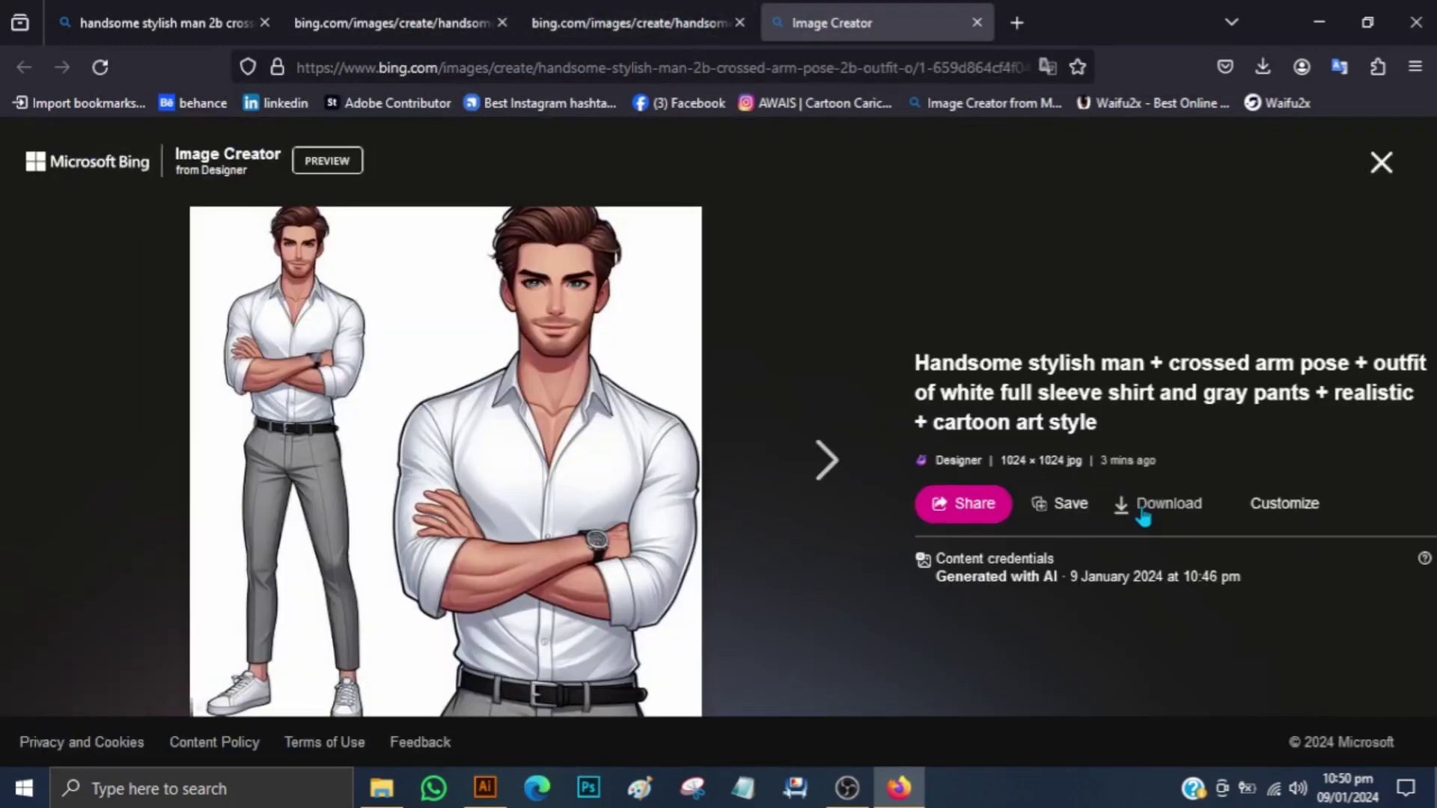
{"action": "left_click", "coordinate": [623, 9]}
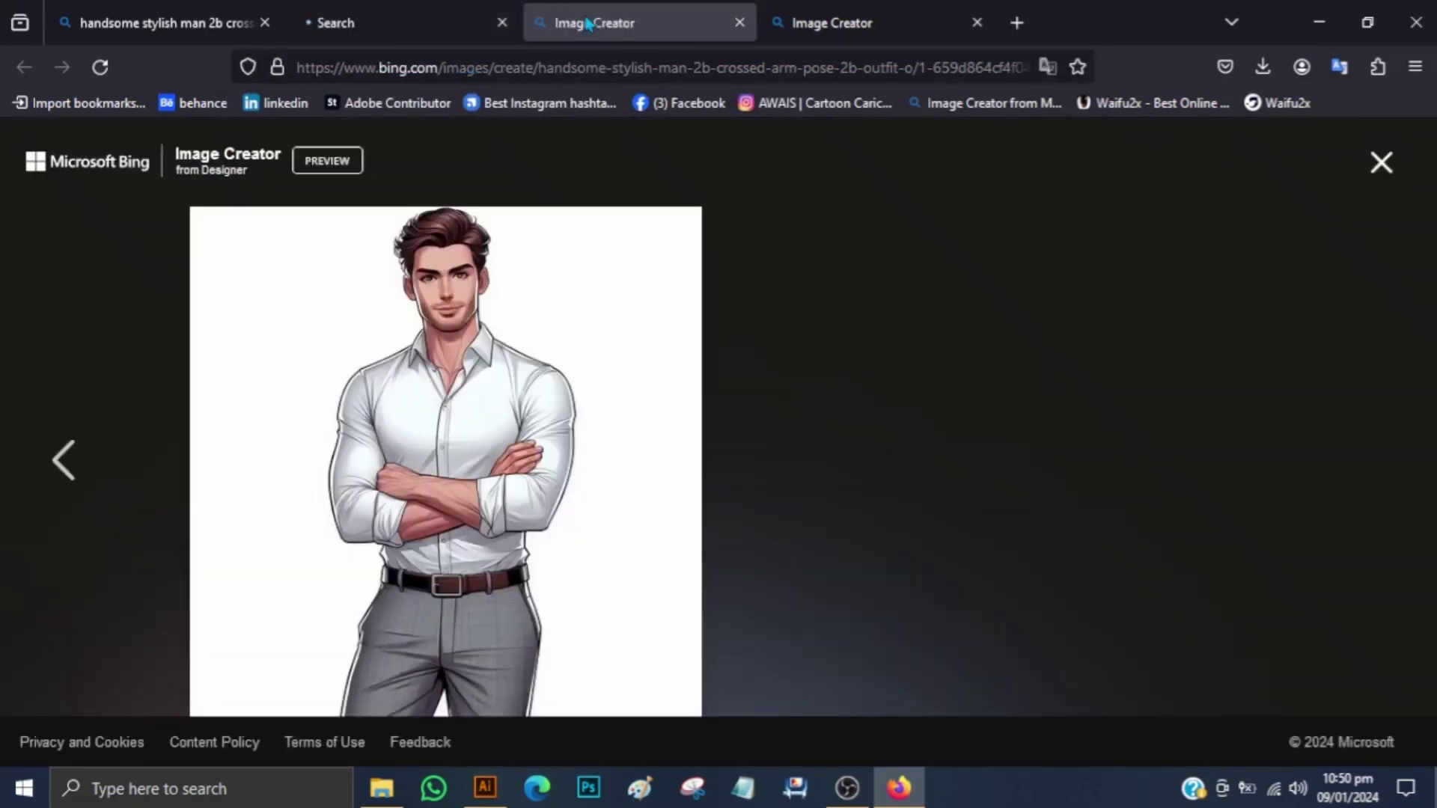
{"action": "key", "text": "ctrl+shift+Tab"}
{"action": "key", "text": "alt+Tab"}
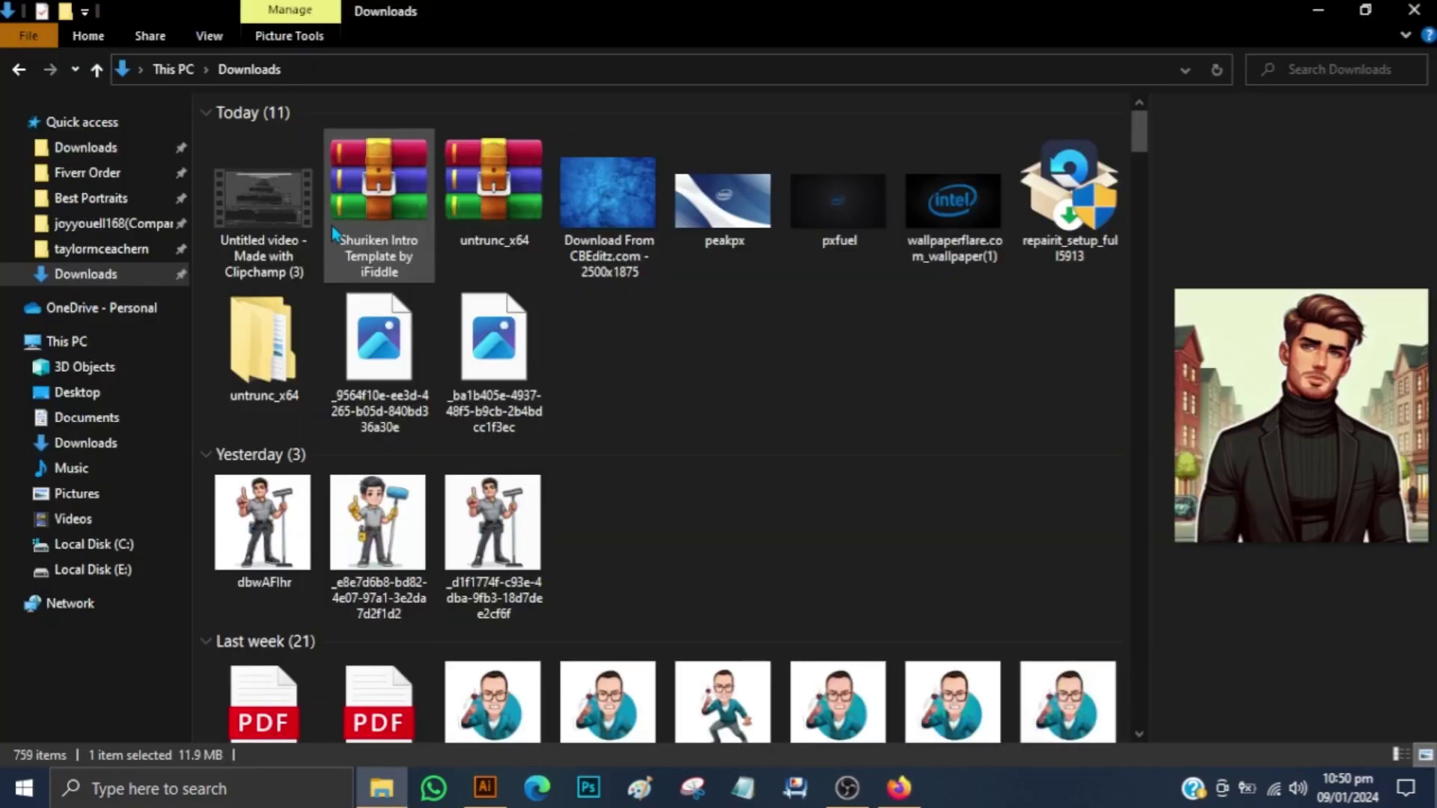
View both downloaded white-shirt man JPEGs in Photos, flipping between them.
{"action": "left_click", "coordinate": [86, 275]}
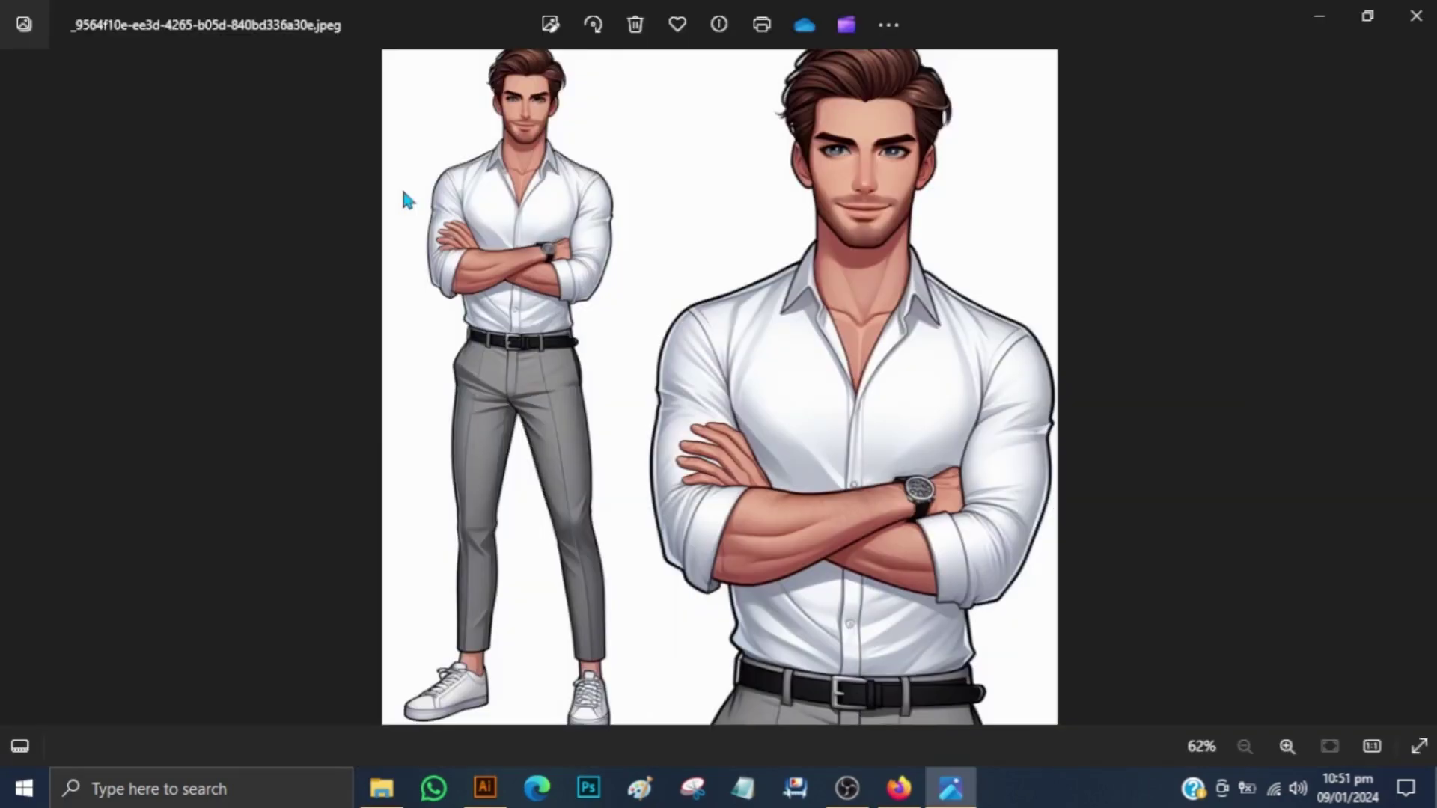
{"action": "key", "text": "Right"}
{"action": "key", "text": "Left"}
{"action": "key", "text": "Right"}
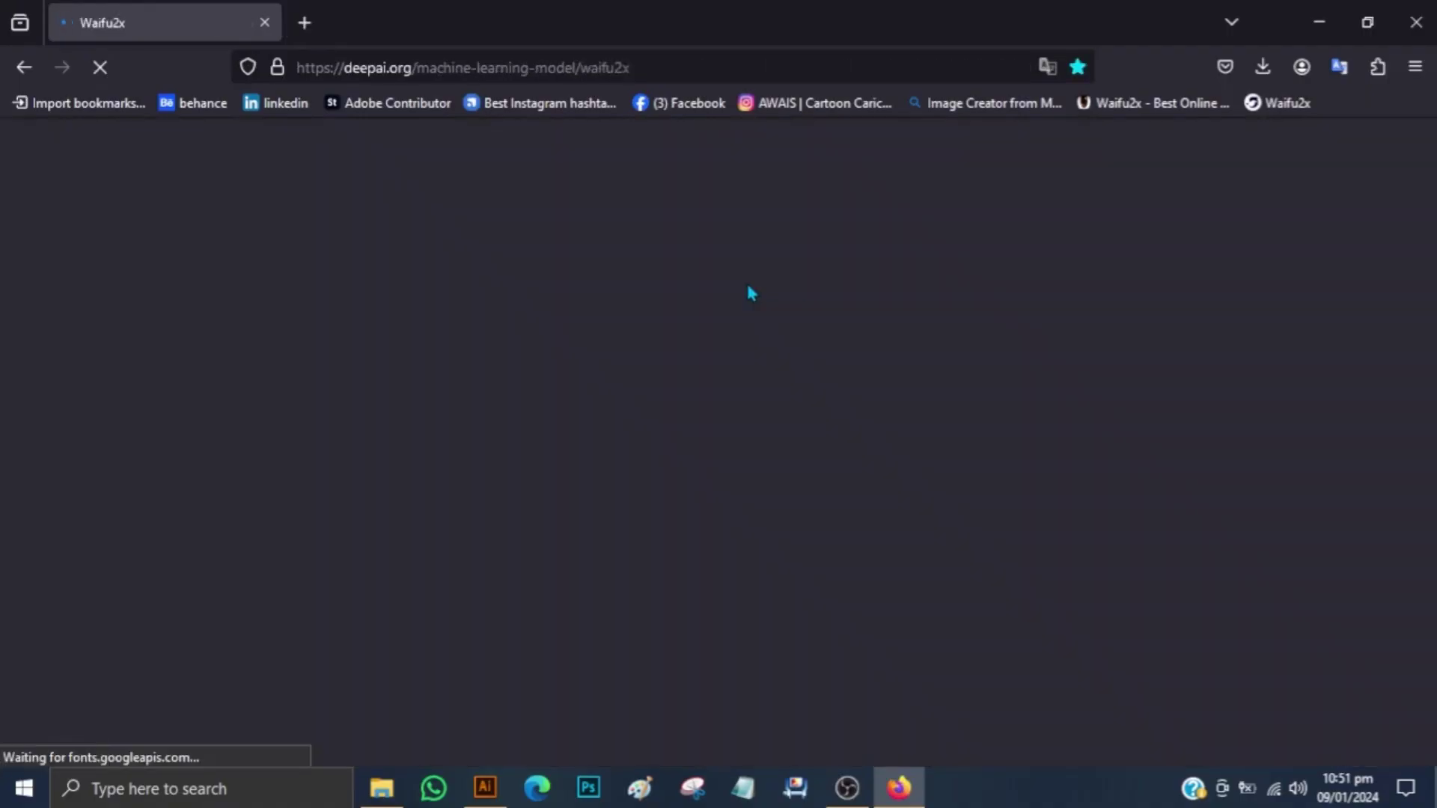
Generate the Waifu2x upscale of the uploaded white-shirt man image.
{"action": "scroll", "coordinate": [551, 427], "scroll_direction": "down", "scroll_amount": 5}
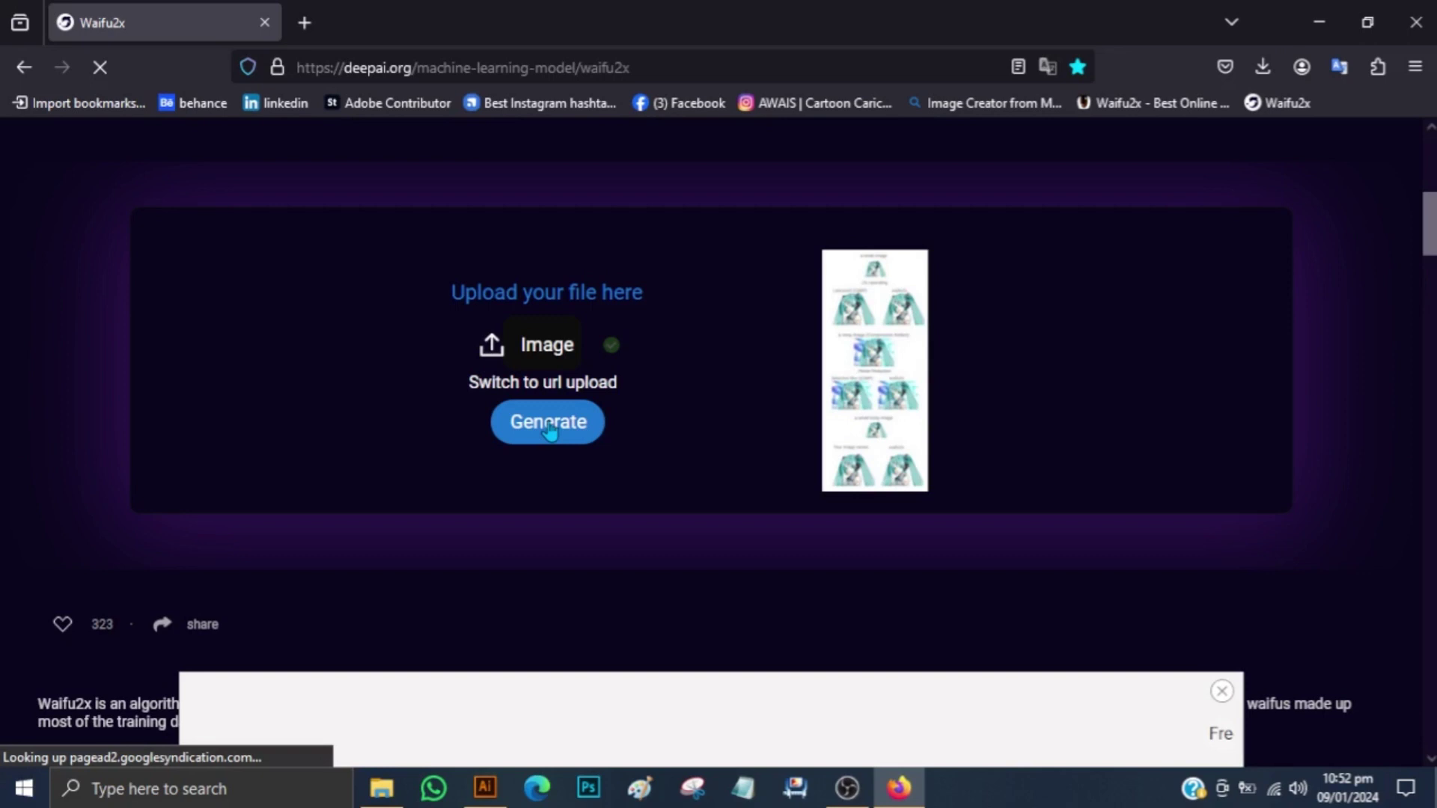
{"action": "left_click", "coordinate": [549, 427]}
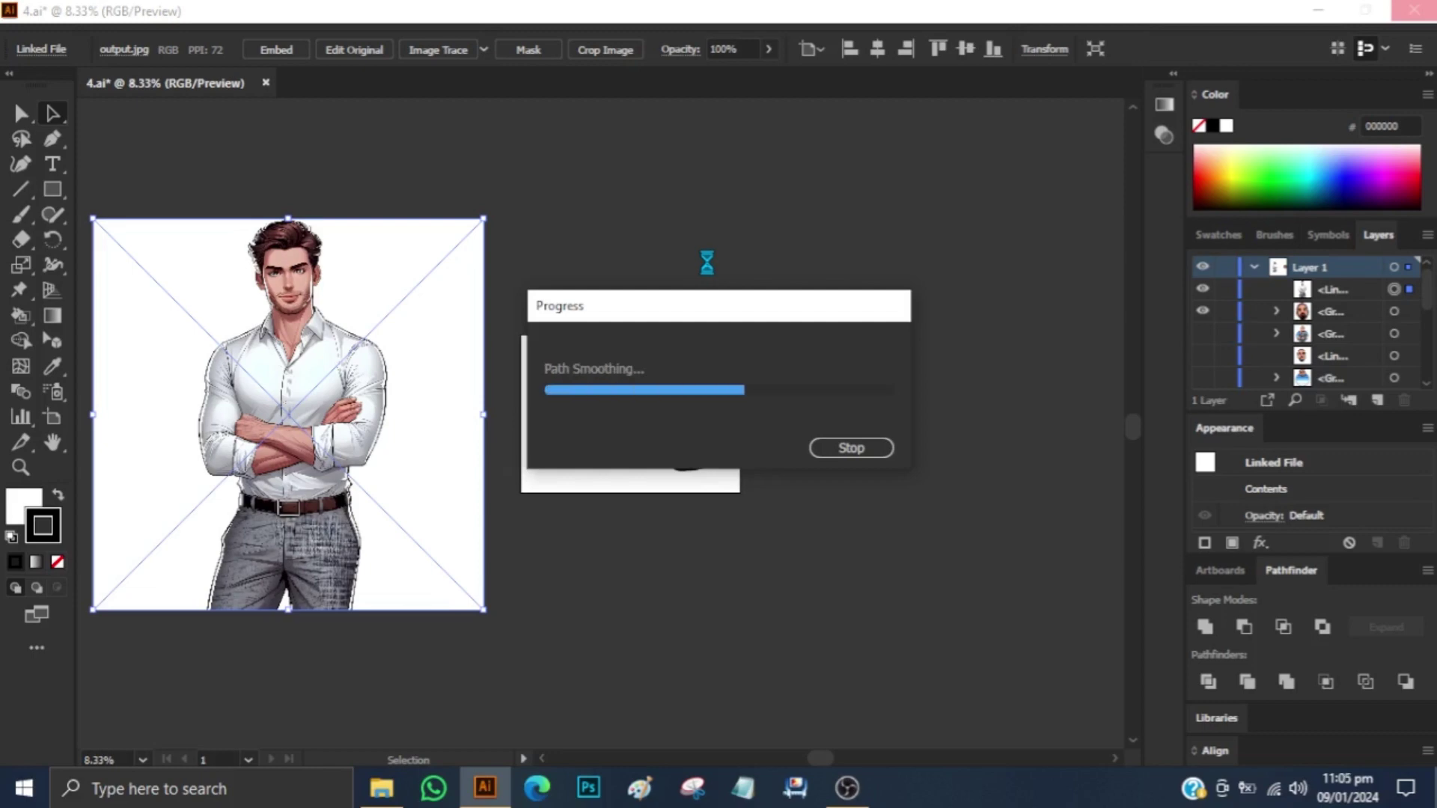
Expand the traced white-shirt figure, delete its background, and paste it over the face card.
{"action": "right_click", "coordinate": [375, 307]}
{"action": "left_click", "coordinate": [456, 492]}
{"action": "key", "text": "Delete"}
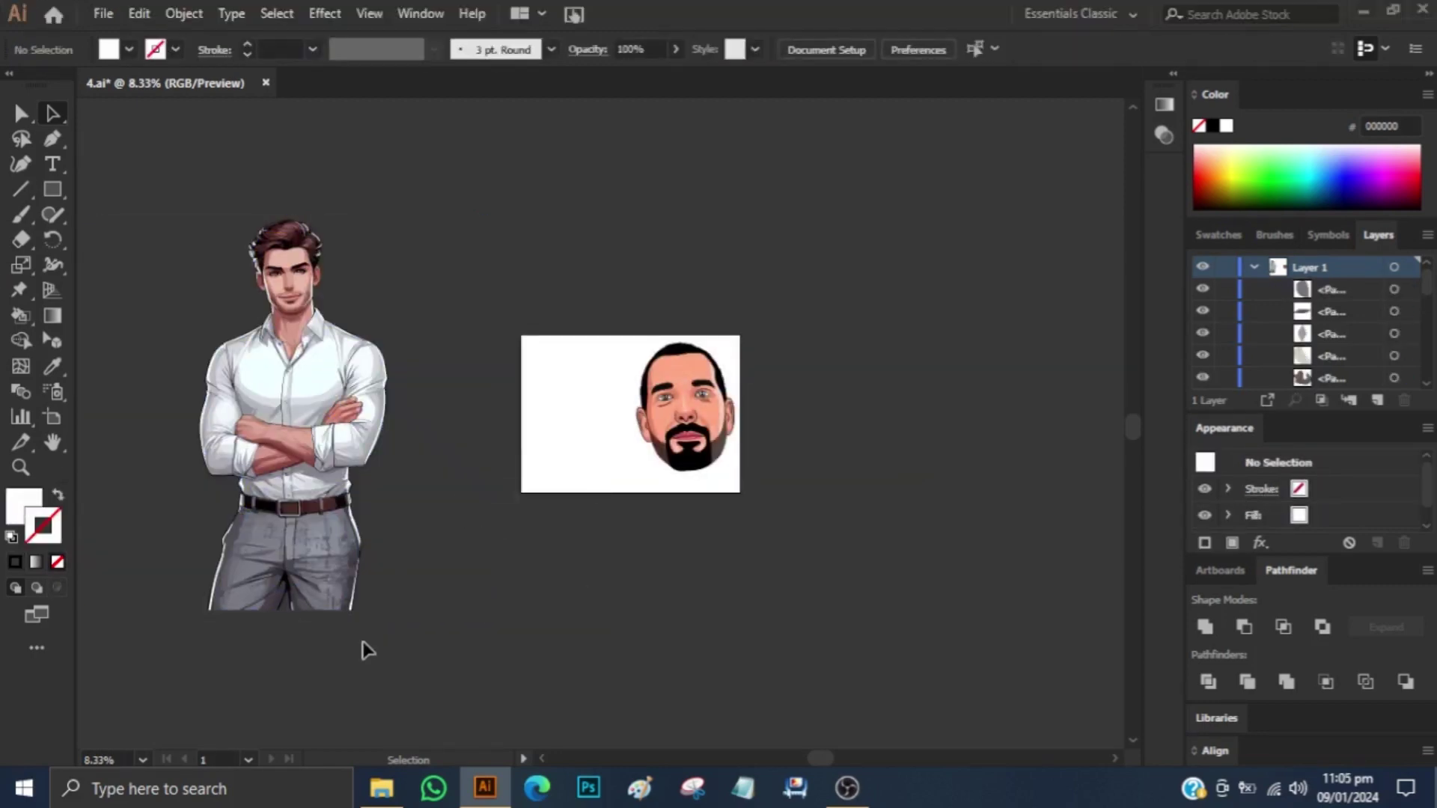
{"action": "key", "text": "ctrl+x"}
{"action": "key", "text": "ctrl+v"}
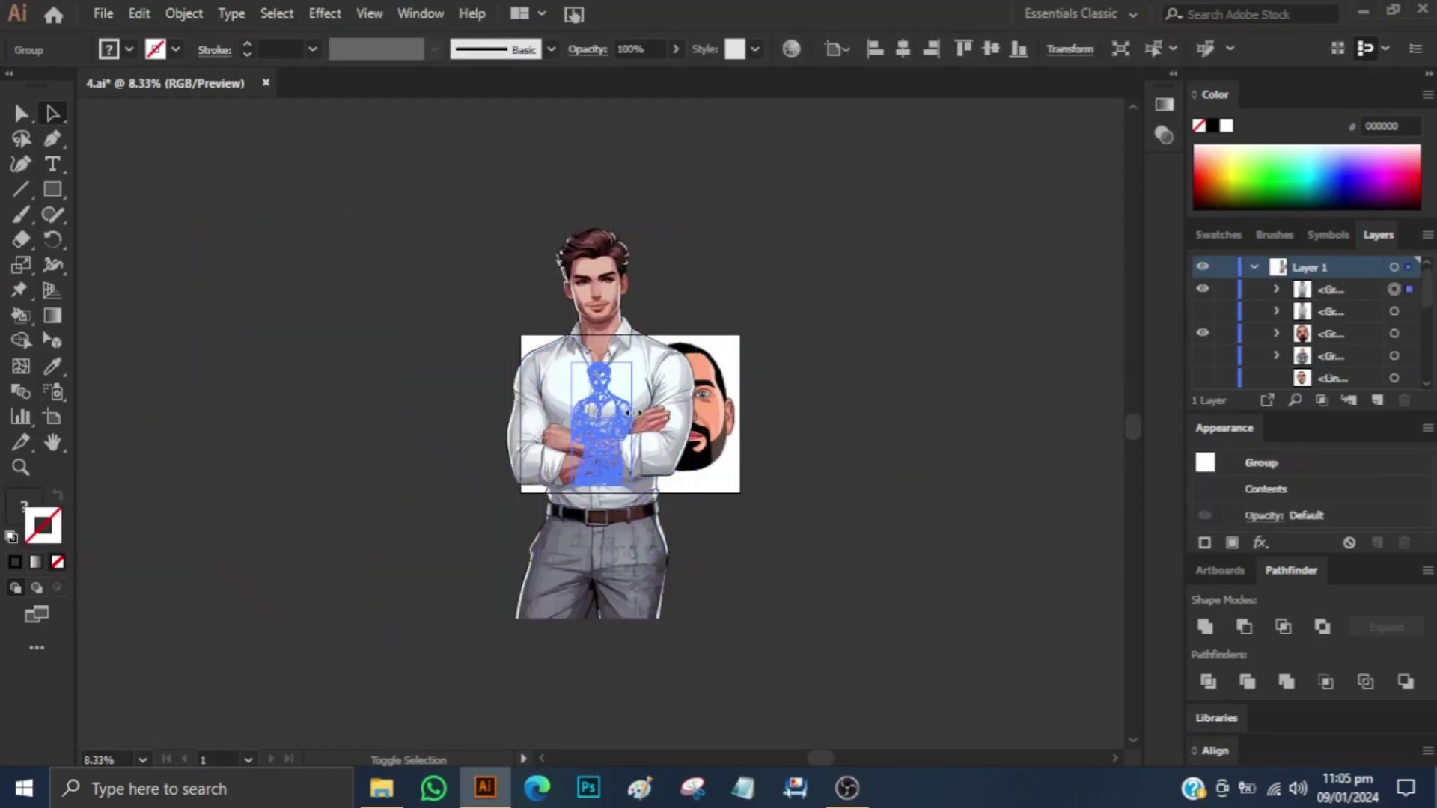
{"action": "scroll", "coordinate": [385, 299], "scroll_direction": "up", "scroll_amount": 5}
Erase the figure's original head with an enlarged Eraser Tool.
{"action": "left_click", "coordinate": [23, 246]}
{"action": "double_click", "coordinate": [21, 242]}
{"action": "left_click", "coordinate": [828, 517]}
{"action": "left_click_drag", "start_coordinate": [516, 330], "coordinate": [599, 306]}
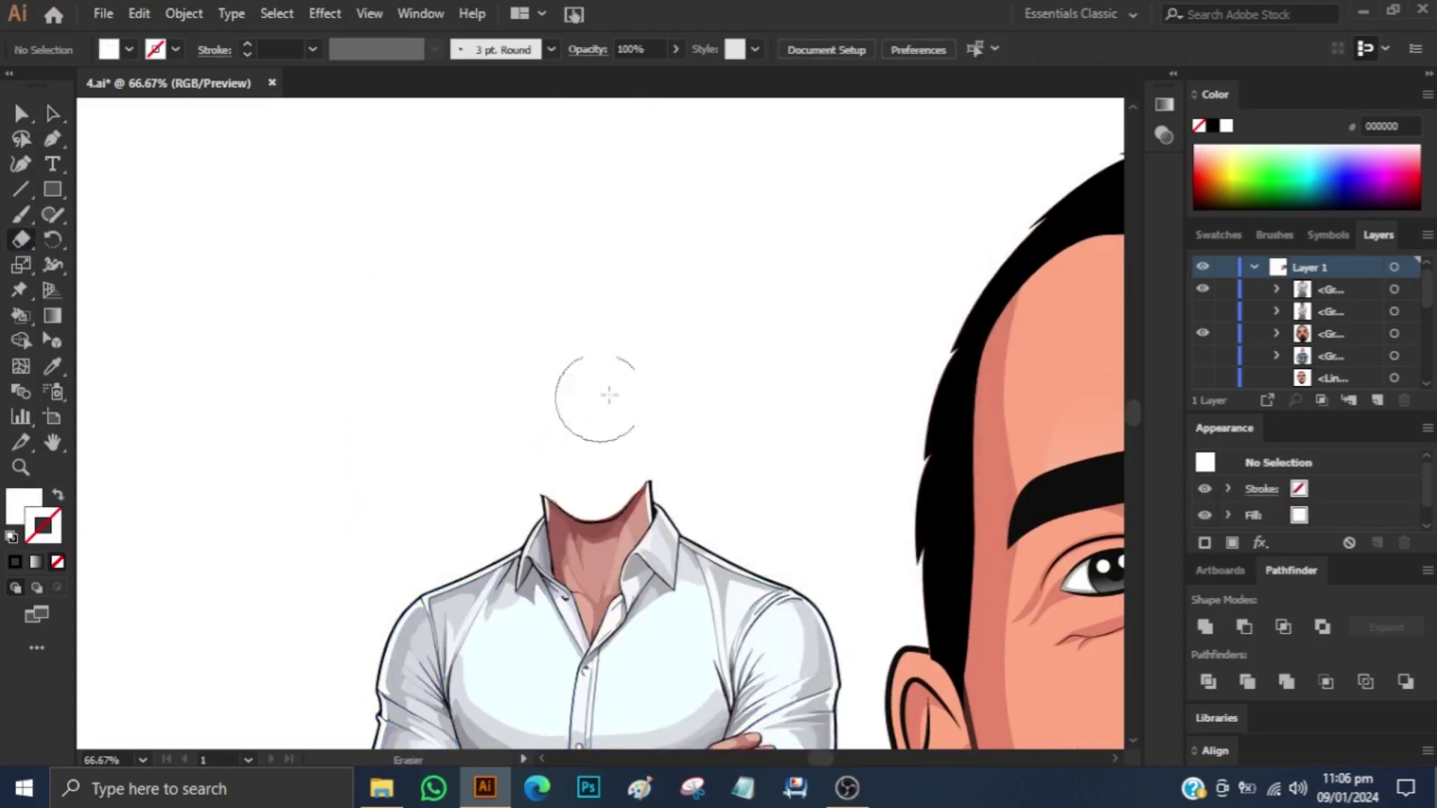
{"action": "scroll", "coordinate": [609, 395], "scroll_direction": "down", "scroll_amount": 3}
{"action": "scroll", "coordinate": [739, 406], "scroll_direction": "up", "scroll_amount": 3}
{"action": "scroll", "coordinate": [740, 405], "scroll_direction": "up", "scroll_amount": 3}
Draw a neck shape along the collar and neckline with the Pen tool.
{"action": "key", "text": "p"}
{"action": "left_click", "coordinate": [616, 407]}
{"action": "left_click", "coordinate": [537, 529]}
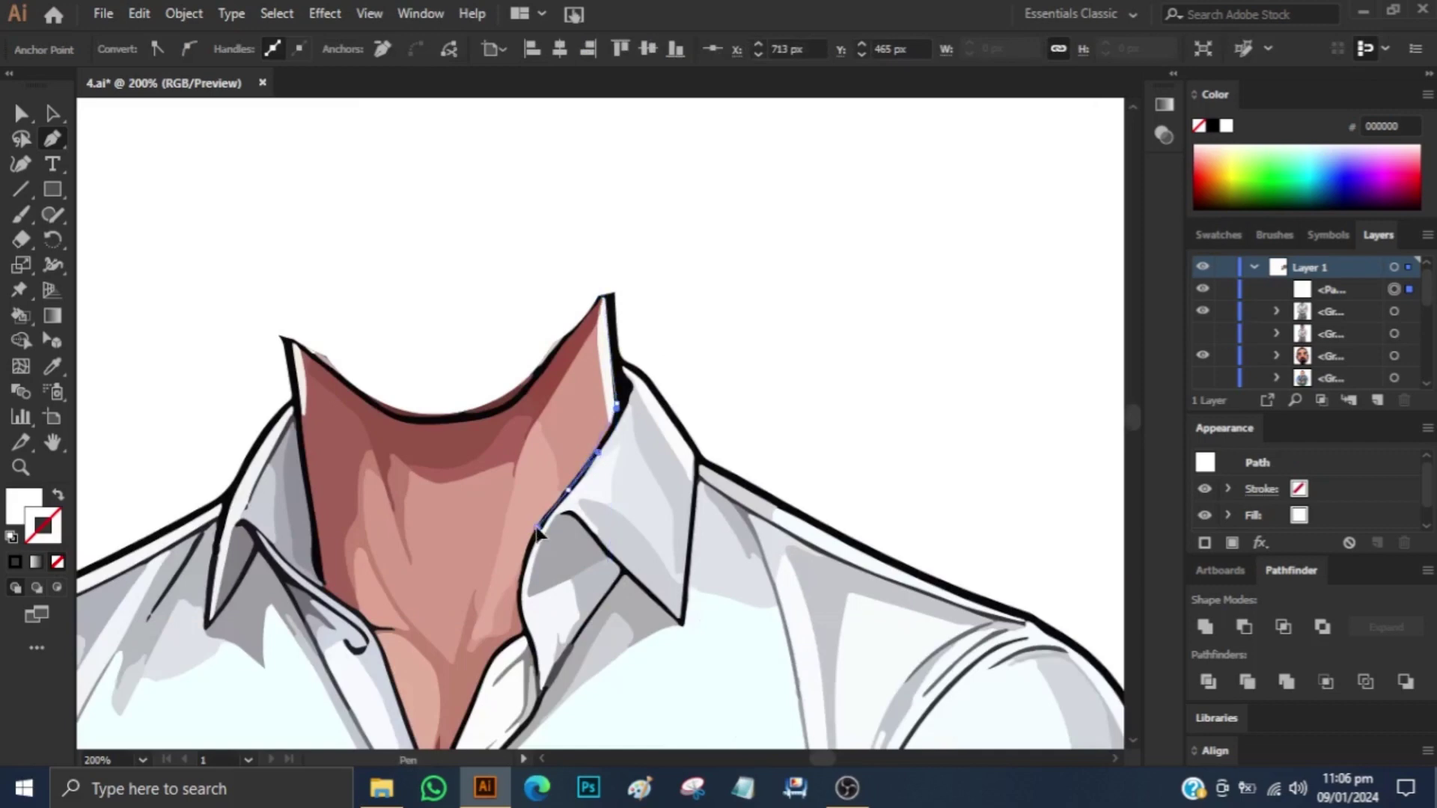
{"action": "left_click", "coordinate": [523, 605]}
{"action": "scroll", "coordinate": [501, 659], "scroll_direction": "down", "scroll_amount": 3}
{"action": "left_click", "coordinate": [308, 231]}
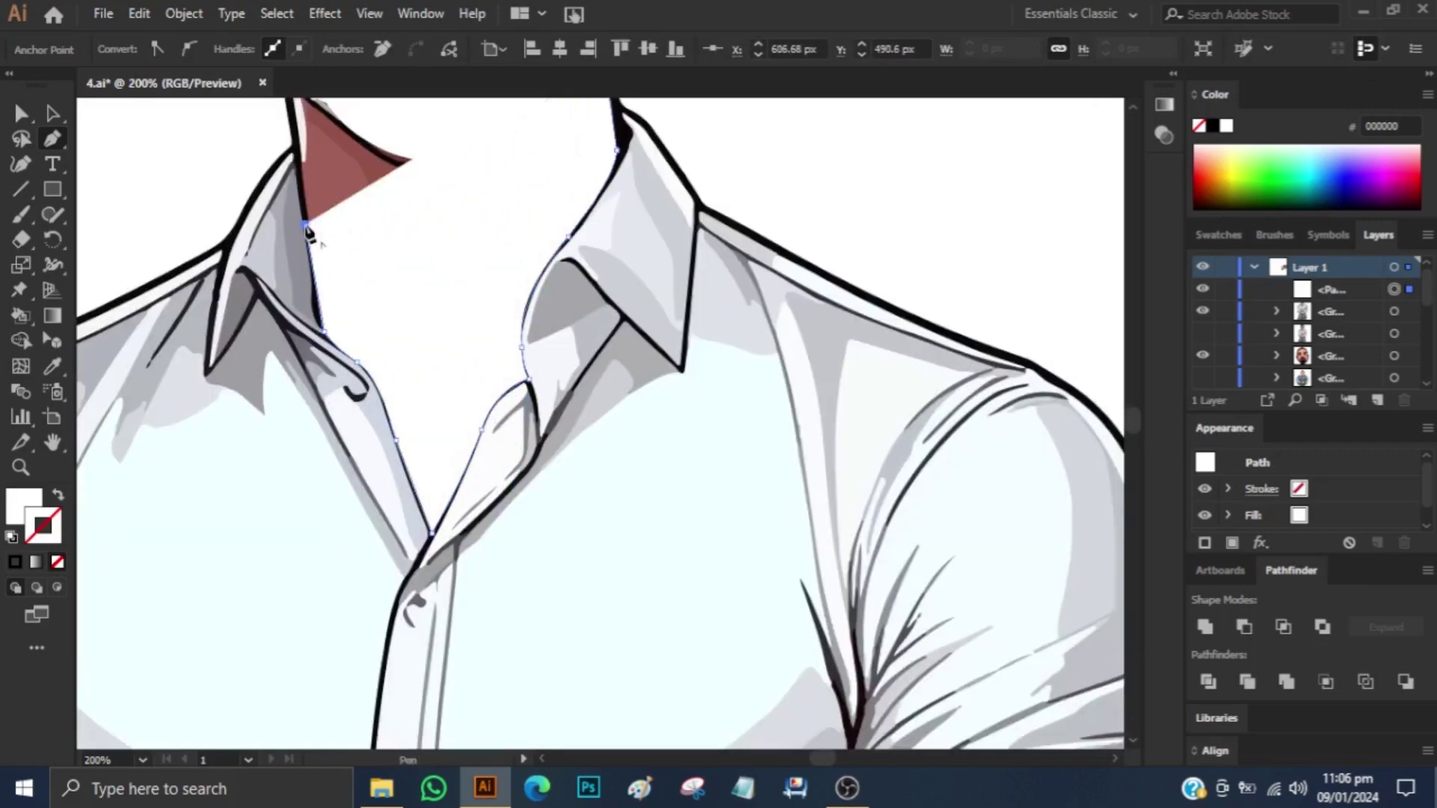
{"action": "scroll", "coordinate": [308, 231], "scroll_direction": "up", "scroll_amount": 3}
{"action": "key", "text": "shift+x"}
{"action": "left_click", "coordinate": [423, 470]}
{"action": "left_click", "coordinate": [604, 348]}
Fill the neck with sampled skin colour, Color Burn blending and 35% opacity.
{"action": "key", "text": "ctrl+minus"}
{"action": "key", "text": "i"}
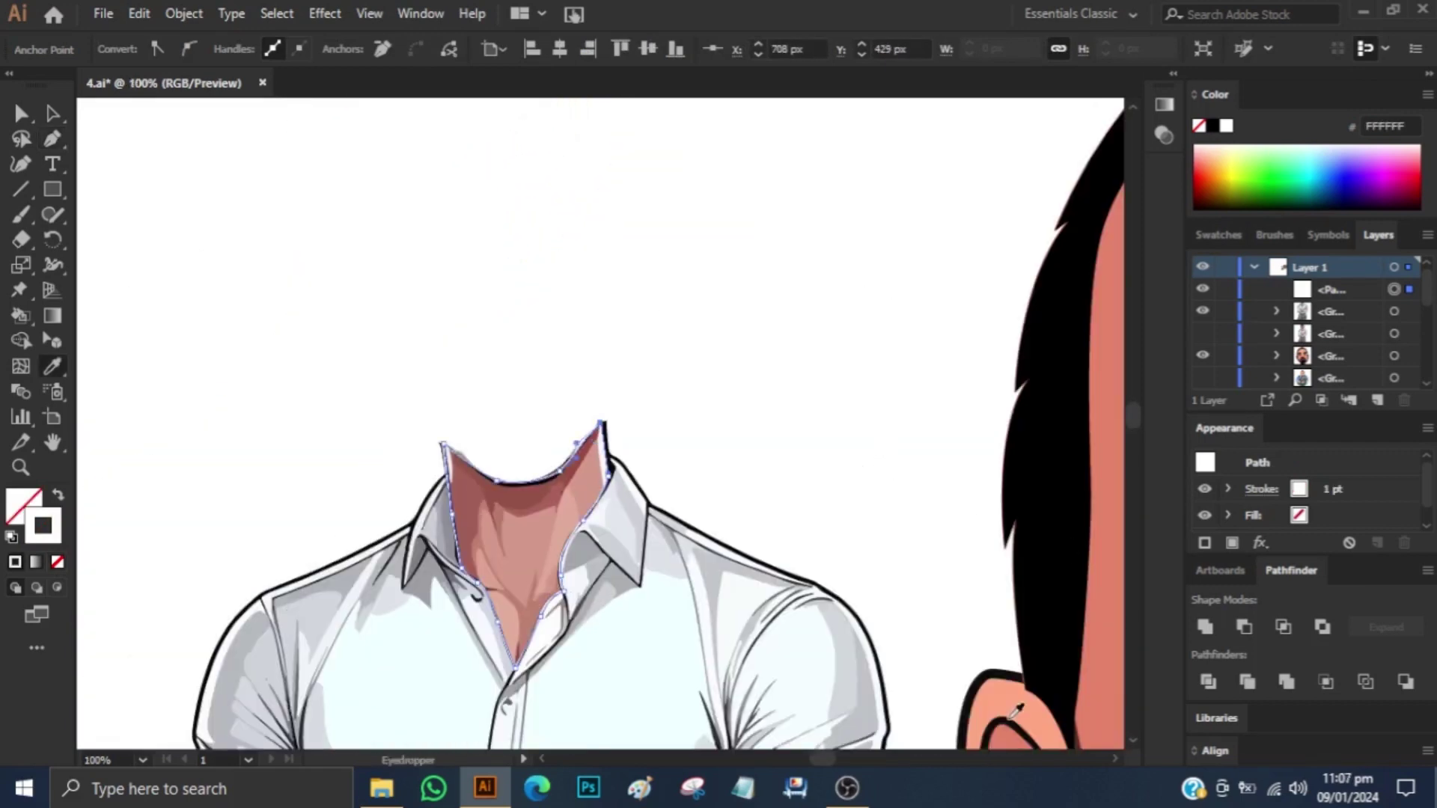
{"action": "left_click", "coordinate": [1048, 696]}
{"action": "left_click", "coordinate": [587, 49]}
{"action": "left_click", "coordinate": [417, 85]}
{"action": "left_click", "coordinate": [414, 159]}
{"action": "key", "text": "Down"}
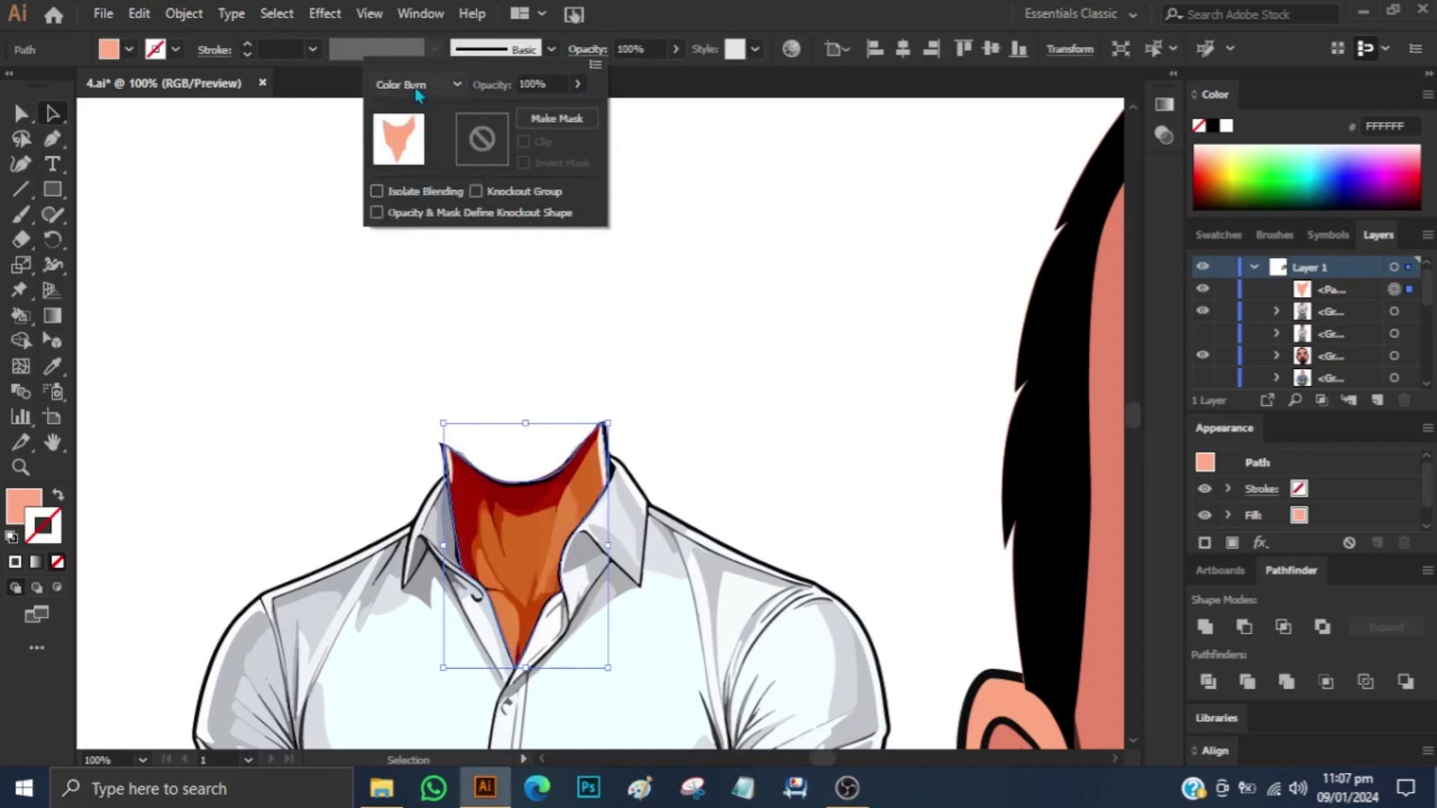
{"action": "key", "text": "Down"}
{"action": "key", "text": "Up"}
{"action": "left_click_drag", "start_coordinate": [577, 83], "coordinate": [532, 112]}
Move the bearded head group onto the body's neck.
{"action": "left_click", "coordinate": [805, 295]}
{"action": "left_click_drag", "start_coordinate": [1059, 449], "coordinate": [658, 239]}
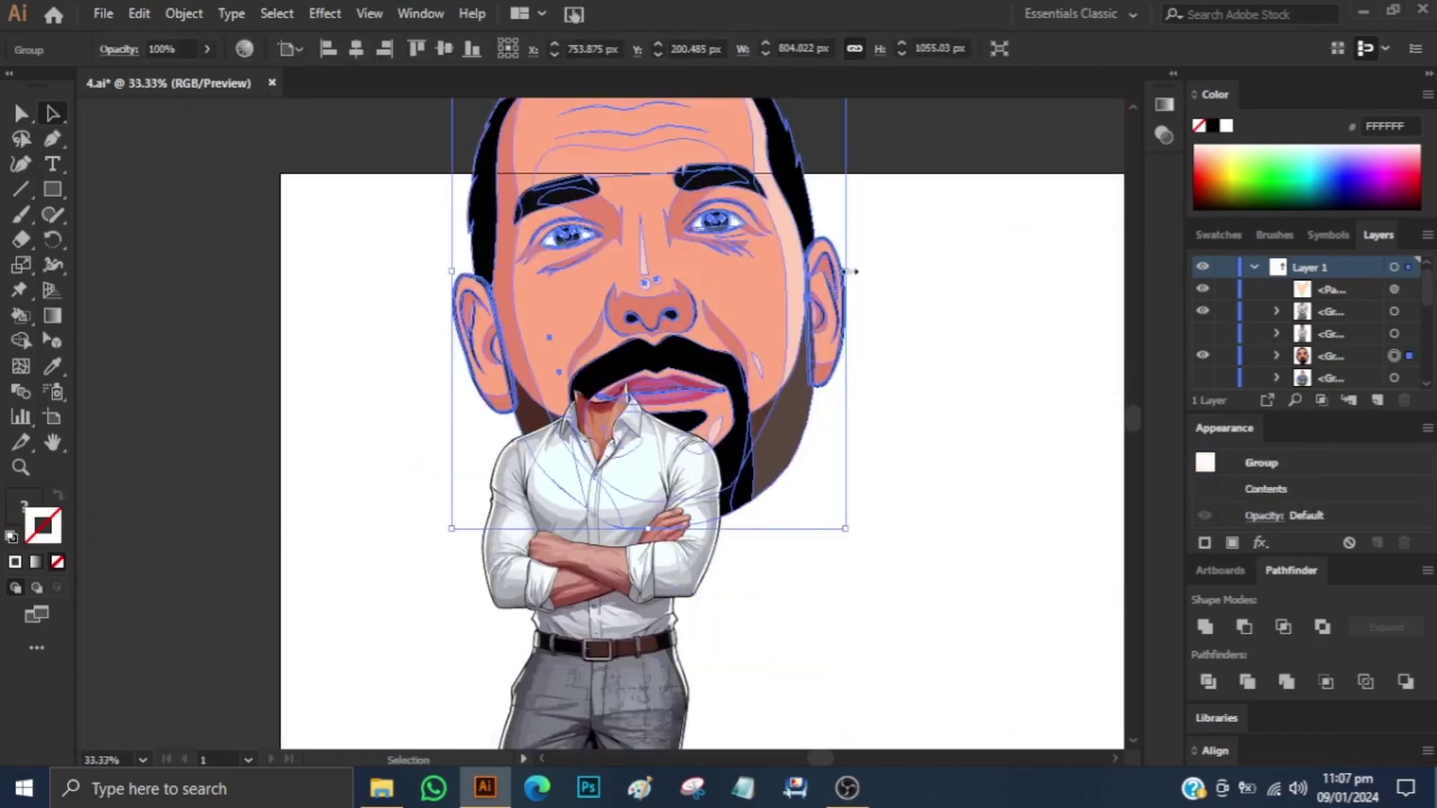
{"action": "scroll", "coordinate": [659, 299], "scroll_direction": "up", "scroll_amount": 3}
{"action": "scroll", "coordinate": [702, 500], "scroll_direction": "up", "scroll_amount": 3}
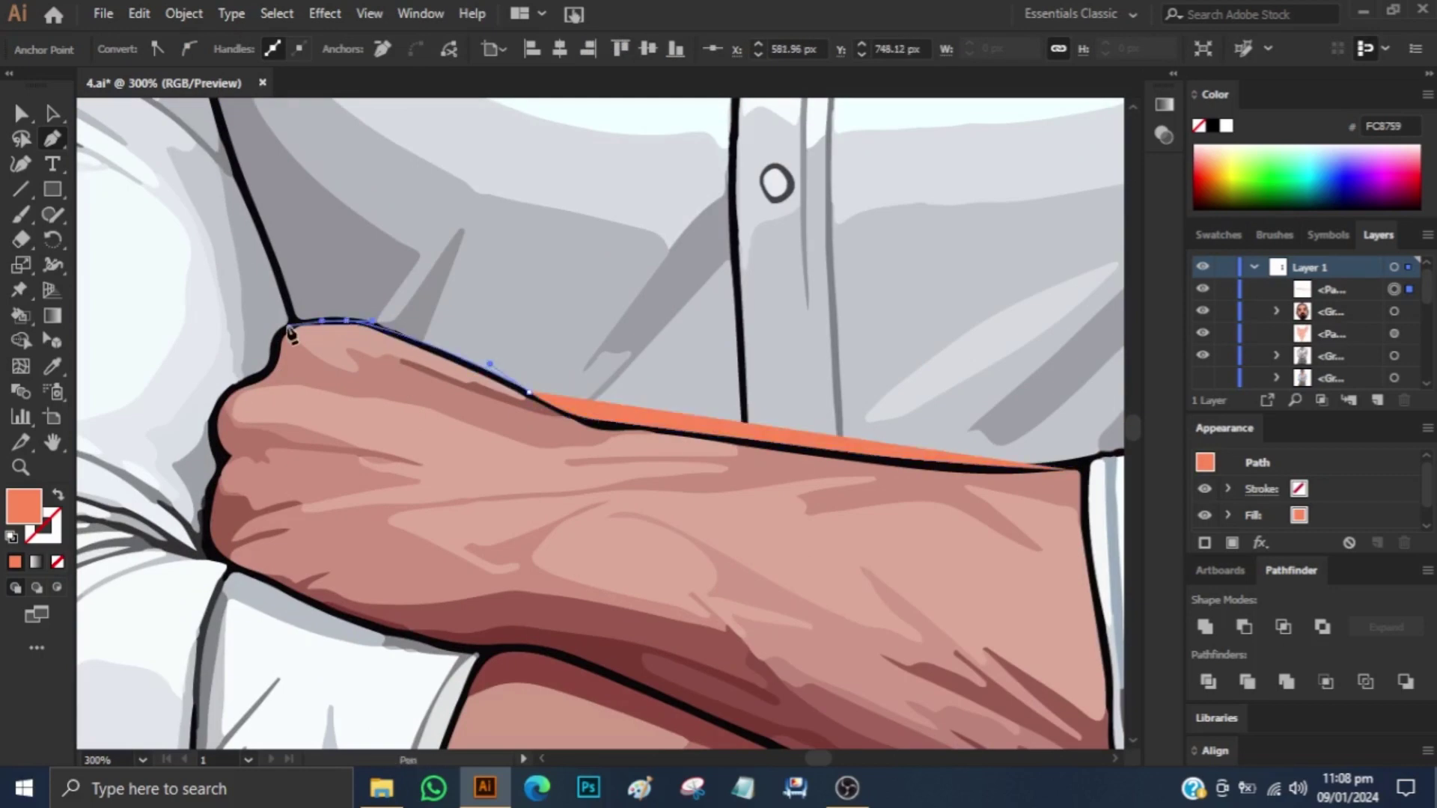
Trace the shading path around the fist, along the forearm and up the cuff edge.
{"action": "left_click", "coordinate": [270, 371]}
{"action": "left_click", "coordinate": [213, 464]}
{"action": "left_click", "coordinate": [218, 556]}
{"action": "left_click", "coordinate": [345, 623]}
{"action": "left_click", "coordinate": [449, 642]}
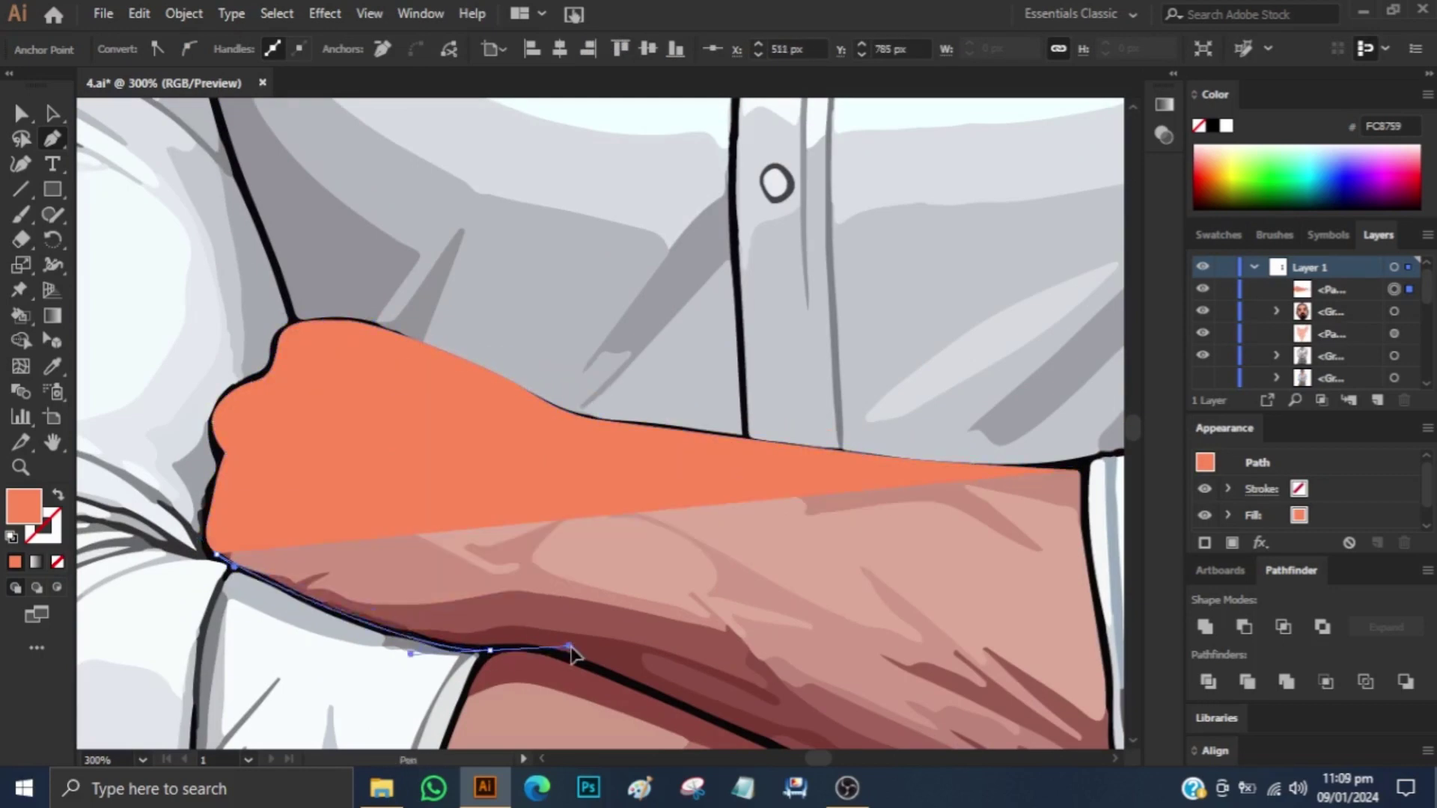
{"action": "scroll", "coordinate": [431, 456], "scroll_direction": "down", "scroll_amount": 5}
{"action": "left_click", "coordinate": [389, 558]}
{"action": "left_click", "coordinate": [445, 665]}
{"action": "left_click_drag", "start_coordinate": [507, 648], "coordinate": [550, 655]}
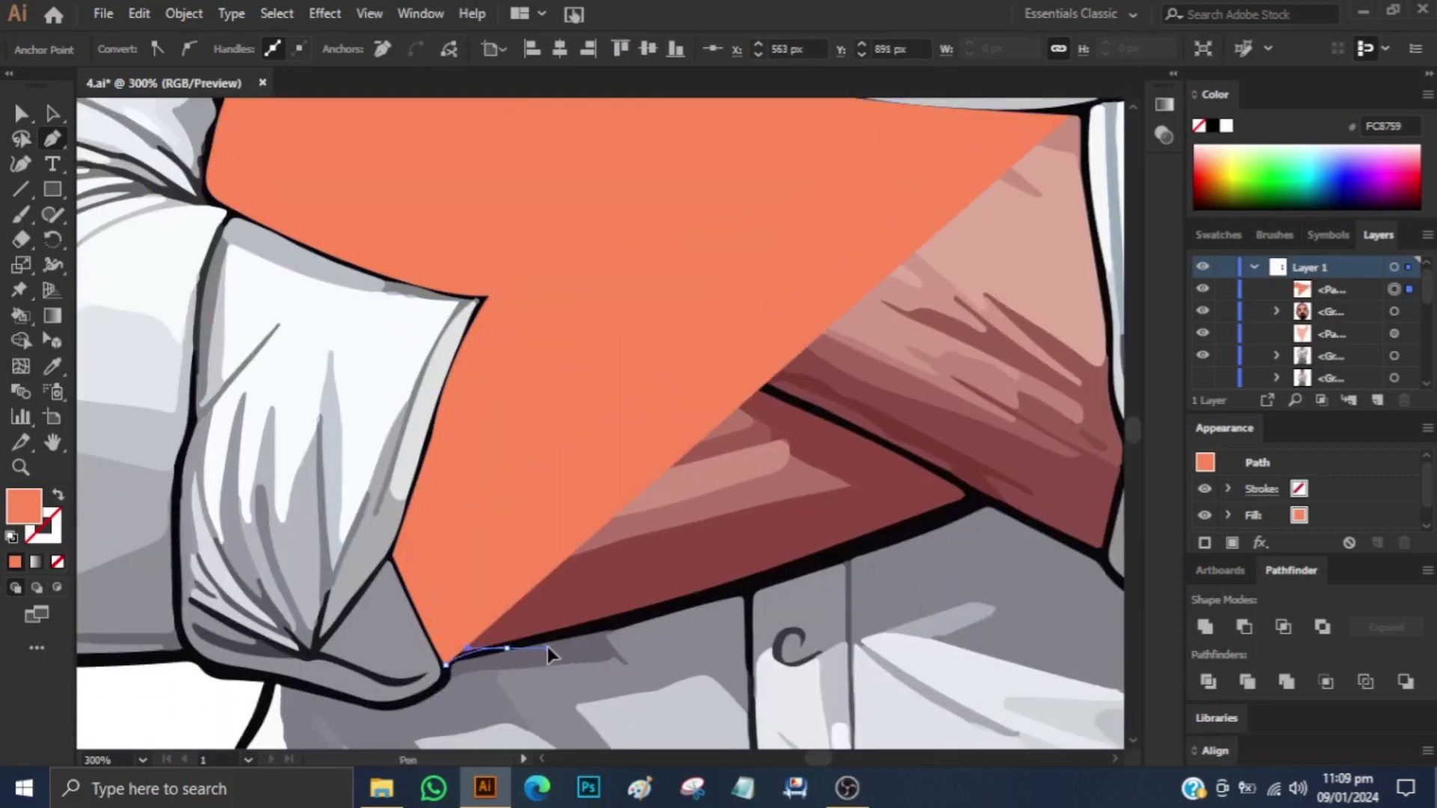
{"action": "left_click", "coordinate": [965, 500]}
{"action": "scroll", "coordinate": [602, 230], "scroll_direction": "right", "scroll_amount": 10}
{"action": "left_click", "coordinate": [604, 207]}
{"action": "scroll", "coordinate": [603, 231], "scroll_direction": "up", "scroll_amount": 5}
{"action": "left_click", "coordinate": [578, 242]}
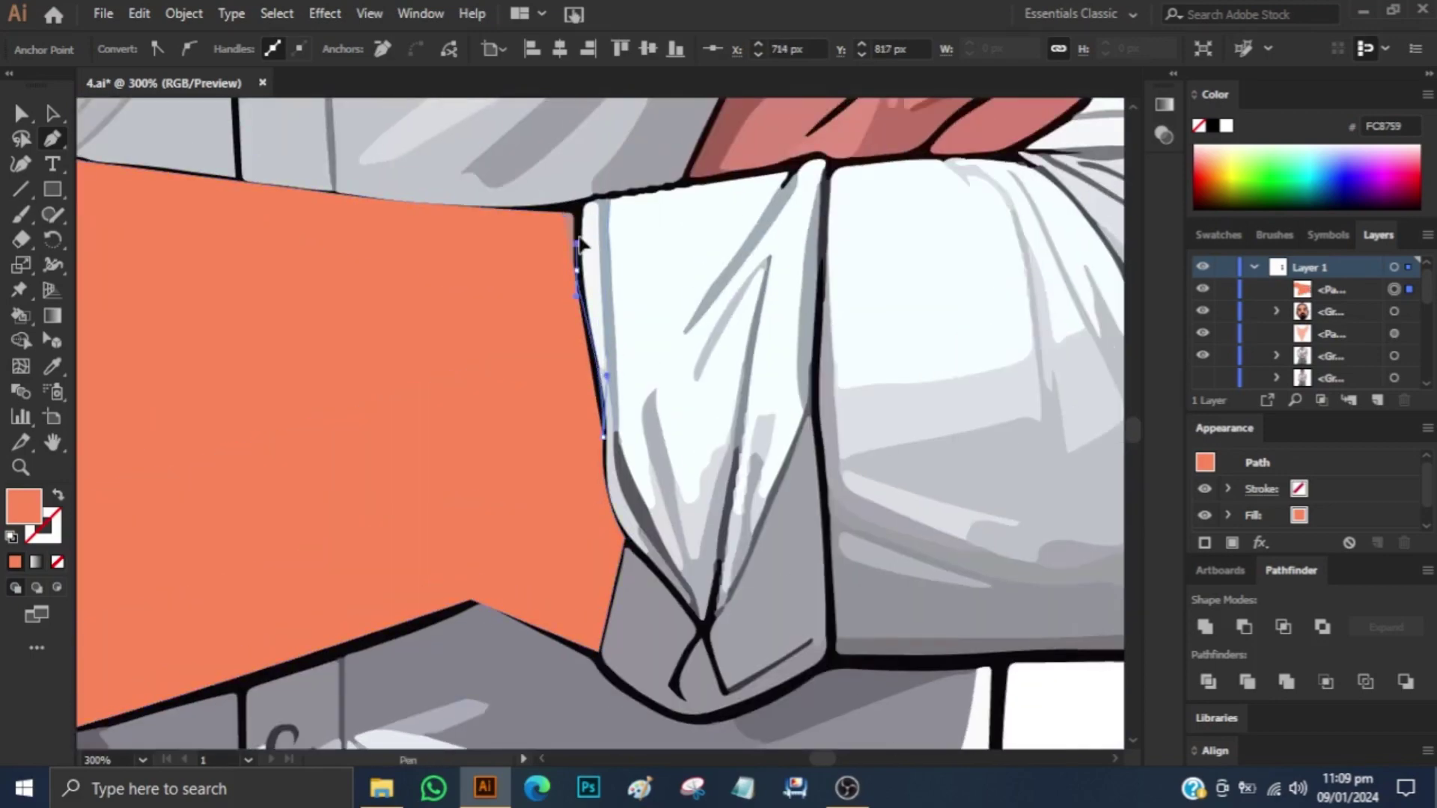
{"action": "key", "text": "ctrl+0"}
Trace the hand's shading across its back, fingertip and knuckles, then view the whole figure.
{"action": "left_click", "coordinate": [985, 514], "text": "ctrl"}
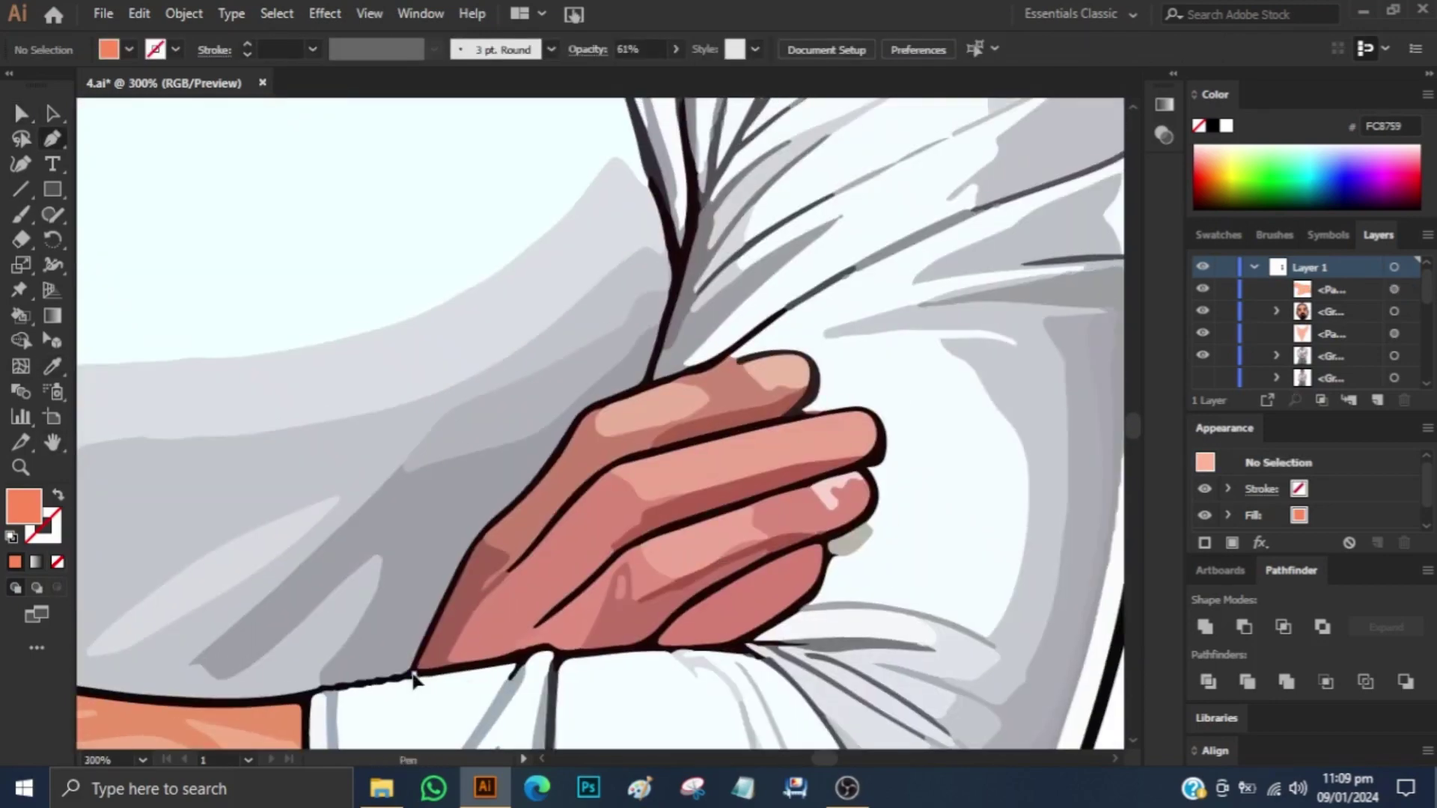
{"action": "left_click", "coordinate": [415, 670]}
{"action": "left_click", "coordinate": [437, 616]}
{"action": "left_click", "coordinate": [458, 577]}
{"action": "left_click", "coordinate": [503, 512]}
{"action": "left_click", "coordinate": [677, 379]}
{"action": "left_click", "coordinate": [795, 352]}
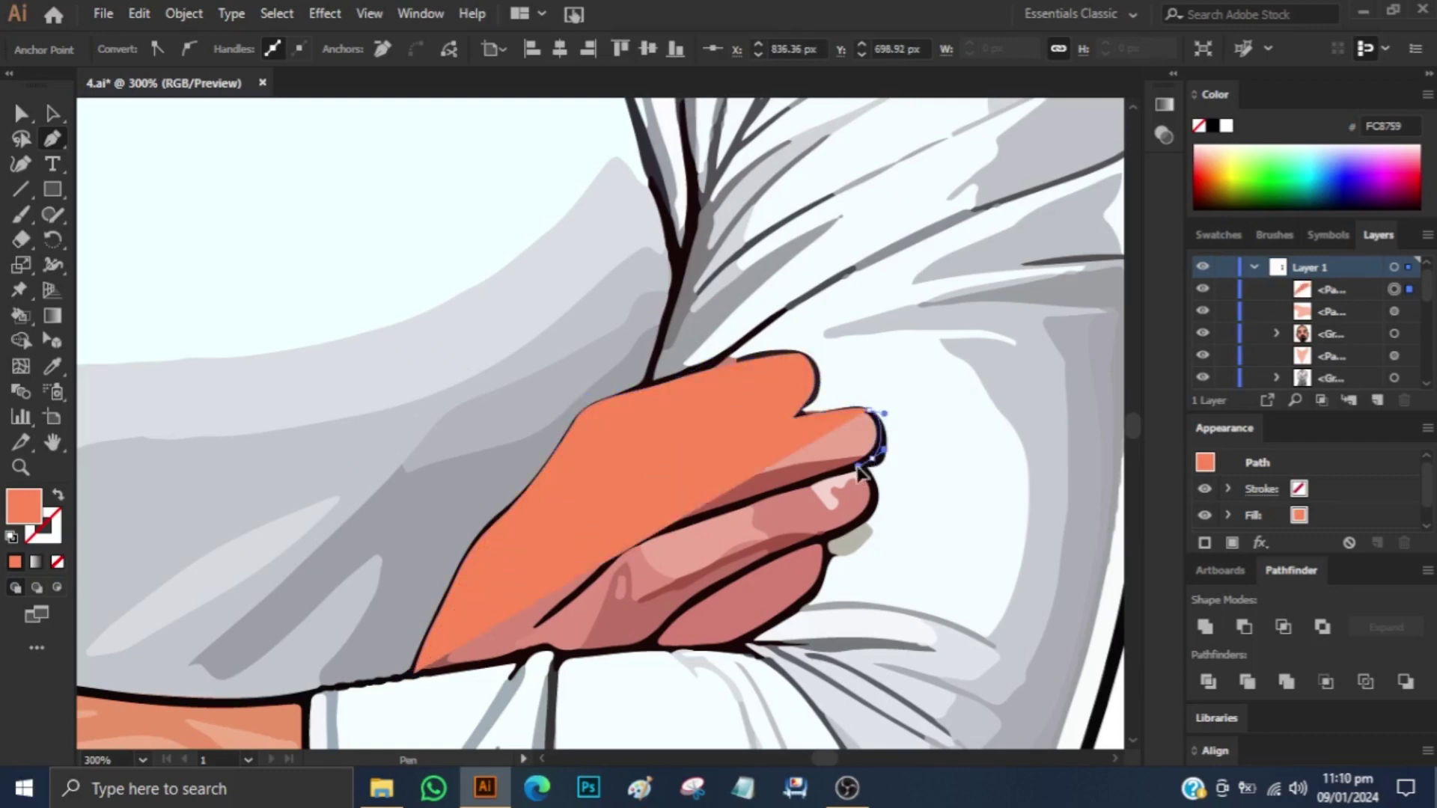
{"action": "left_click", "coordinate": [873, 495]}
{"action": "left_click", "coordinate": [828, 536]}
{"action": "left_click", "coordinate": [58, 495]}
{"action": "left_click", "coordinate": [543, 650]}
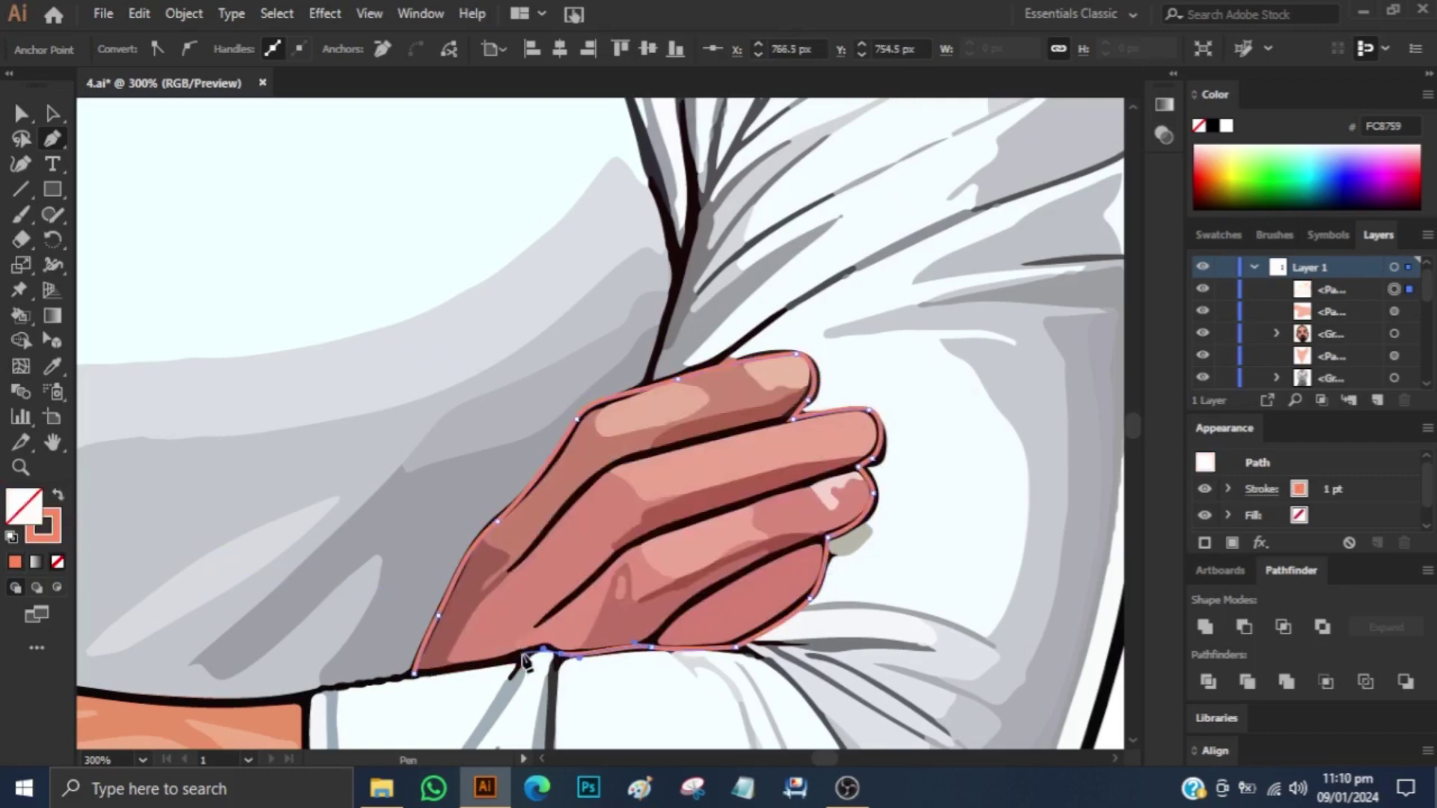
{"action": "key", "text": "ctrl+1"}
{"action": "left_click", "coordinate": [585, 49]}
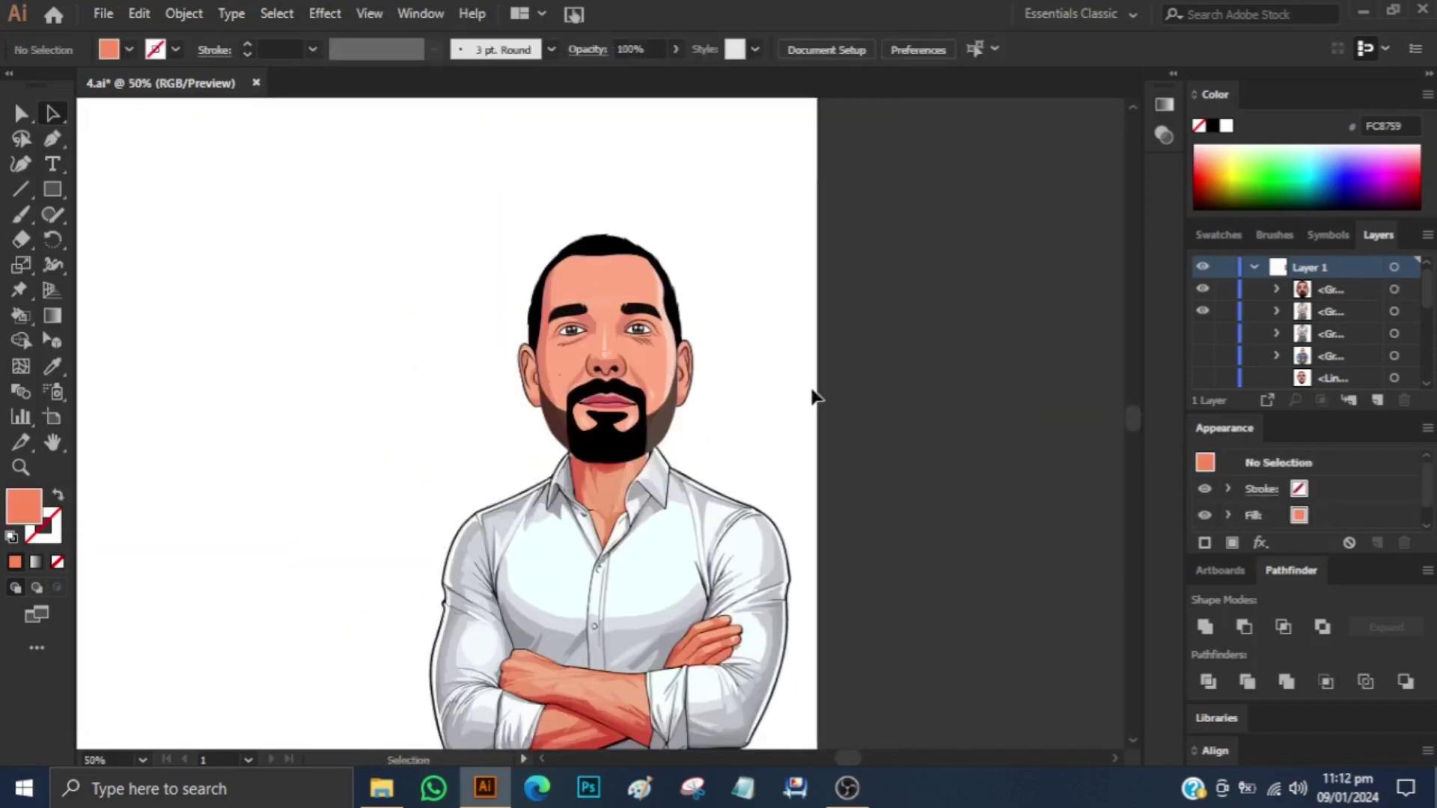
Move the whole figure group left beside its second copy.
{"action": "double_click", "coordinate": [752, 344]}
{"action": "left_click", "coordinate": [527, 353]}
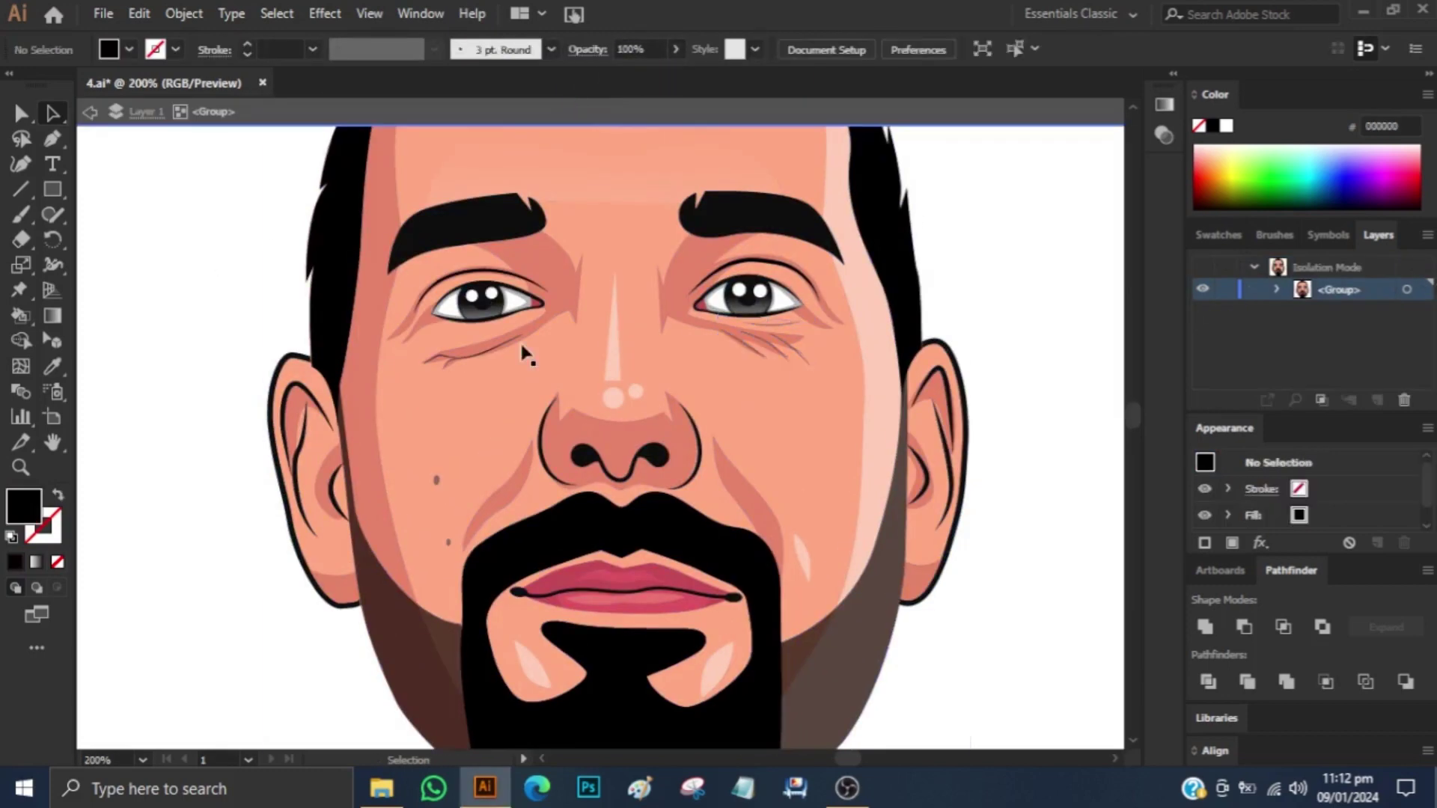
{"action": "double_click", "coordinate": [1048, 380]}
{"action": "left_click", "coordinate": [733, 524]}
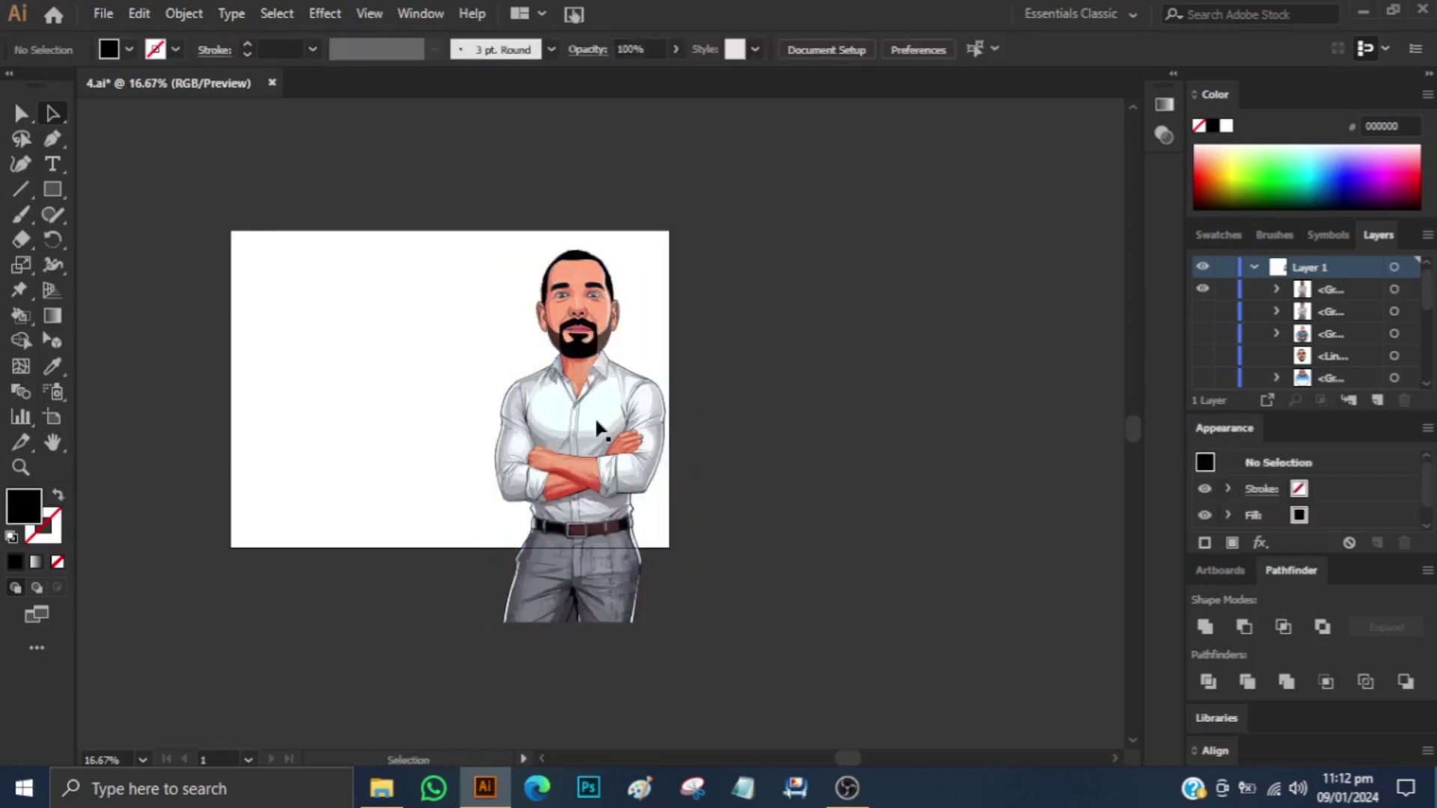
{"action": "left_click_drag", "start_coordinate": [594, 416], "coordinate": [382, 407]}
{"action": "key", "text": "ctrl+plus"}
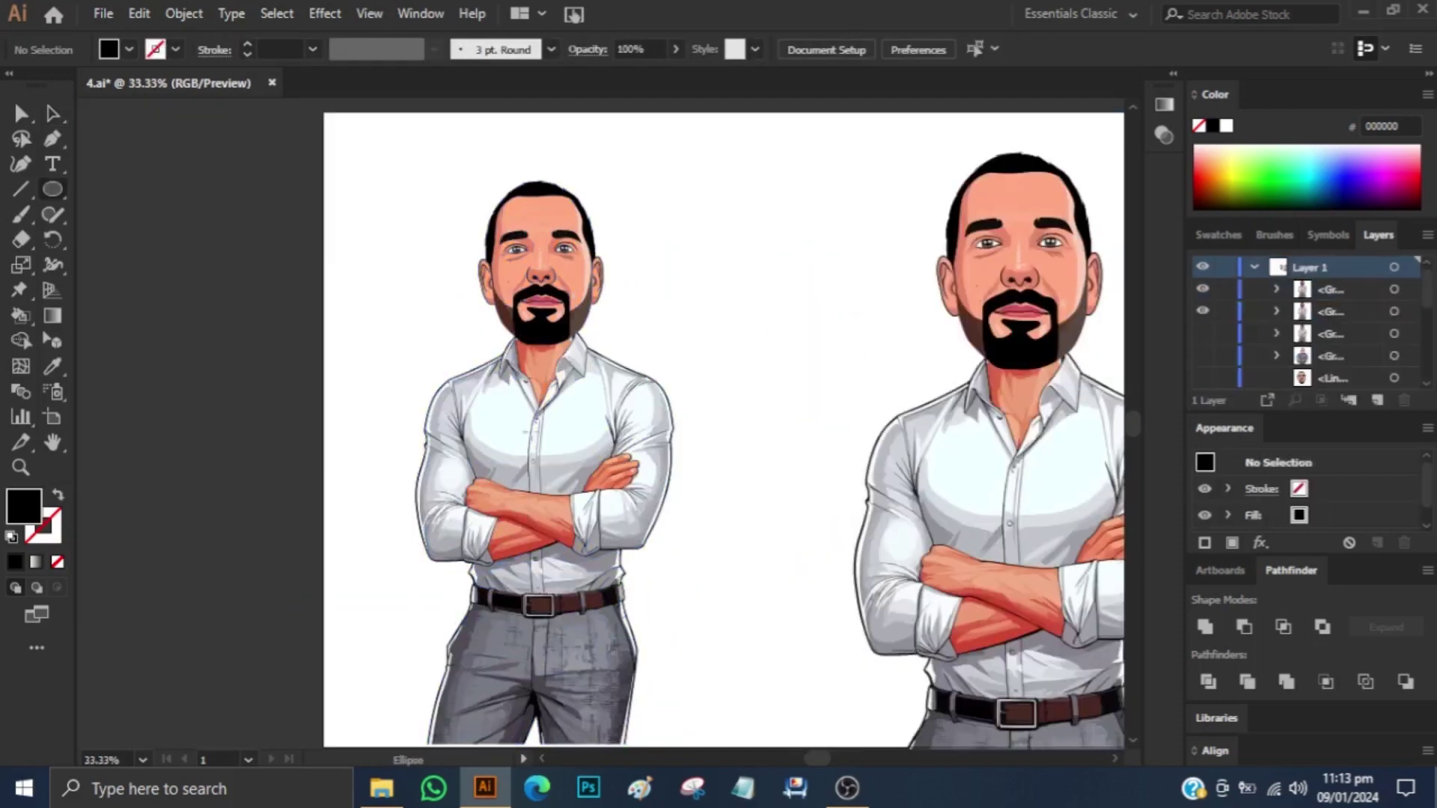
Draw a black circle over the left figure, send it behind, and scale it around his torso.
{"action": "key", "text": "l"}
{"action": "left_click_drag", "start_coordinate": [395, 305], "coordinate": [683, 597]}
{"action": "key", "text": "ctrl+shift+bracketleft"}
{"action": "key", "text": "ctrl+equal"}
{"action": "left_click_drag", "start_coordinate": [816, 423], "coordinate": [846, 423]}
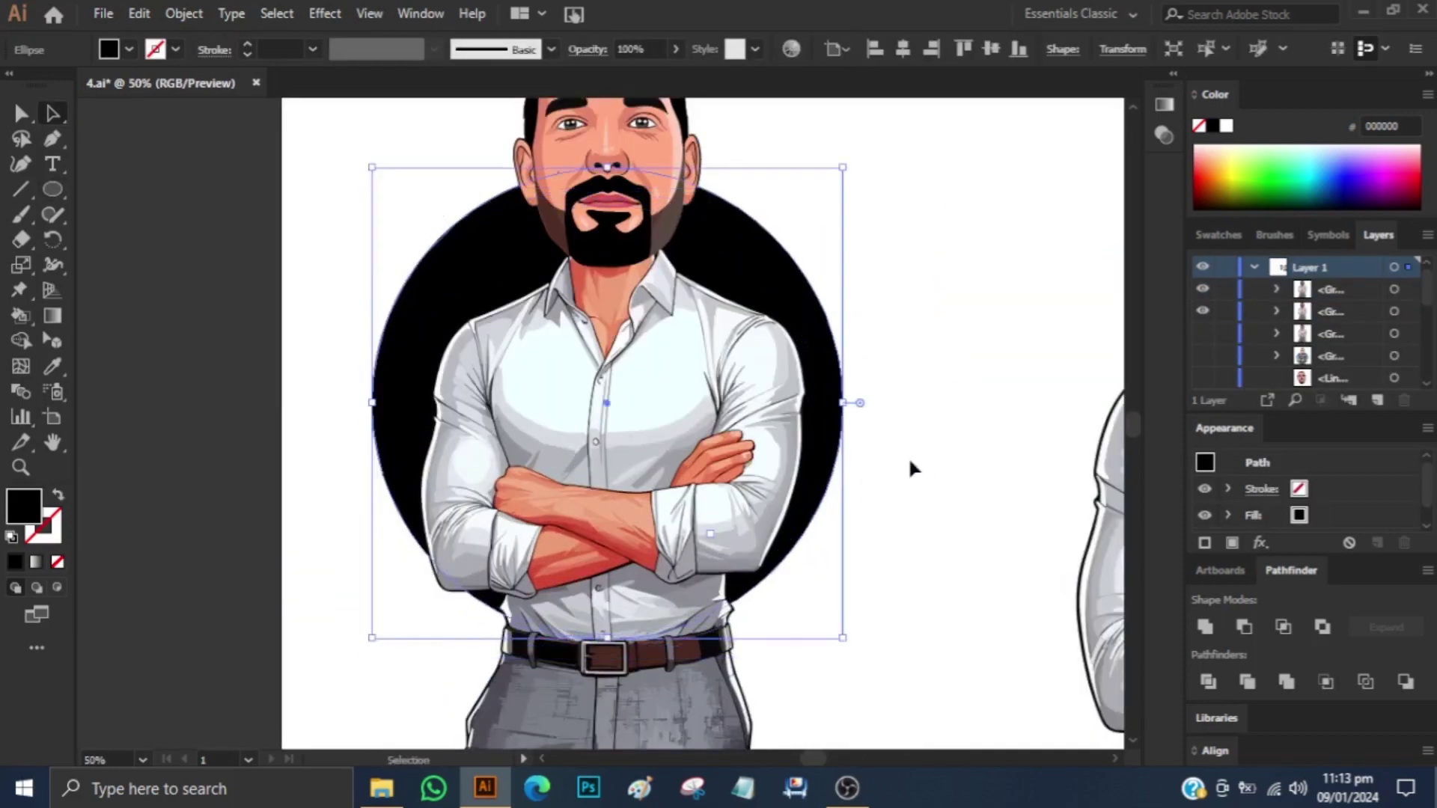
{"action": "scroll", "coordinate": [909, 456], "scroll_direction": "up", "scroll_amount": 1}
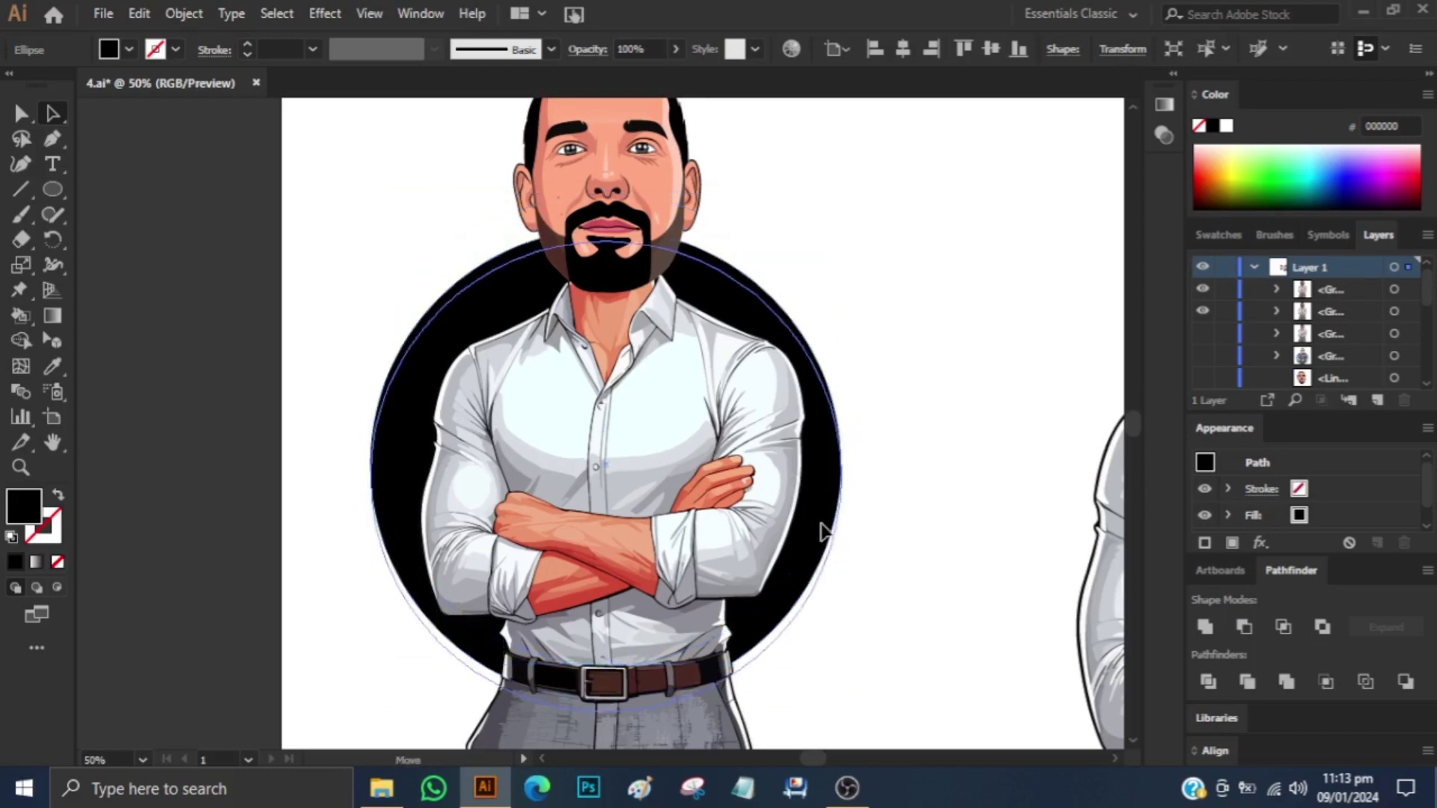
{"action": "left_click_drag", "start_coordinate": [821, 479], "coordinate": [818, 479]}
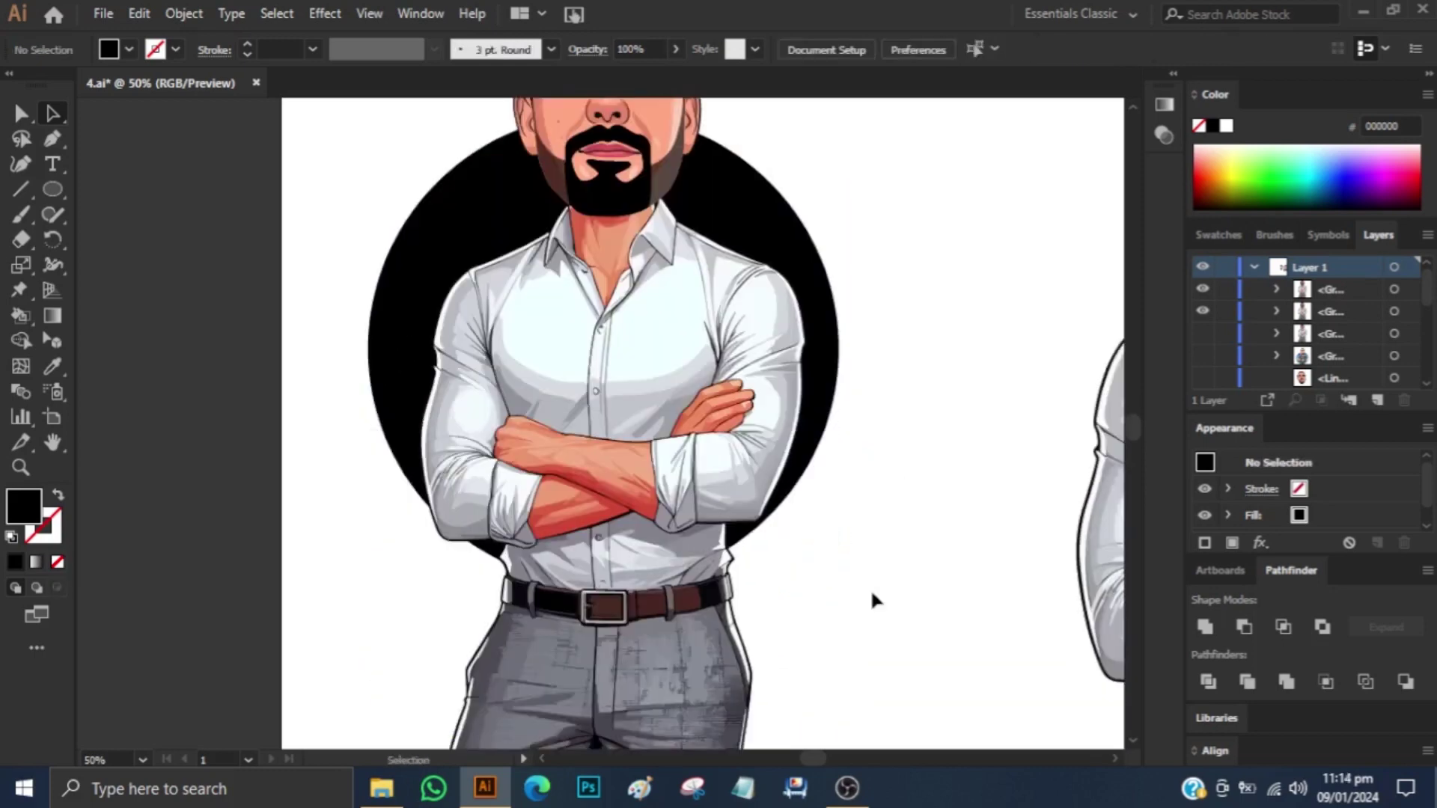
{"action": "scroll", "coordinate": [940, 511], "scroll_direction": "down", "scroll_amount": 1}
{"action": "mouse_move", "coordinate": [842, 375]}
{"action": "left_mouse_down"}
{"action": "mouse_move", "coordinate": [890, 377]}
{"action": "mouse_move", "coordinate": [852, 390]}
{"action": "left_mouse_up"}
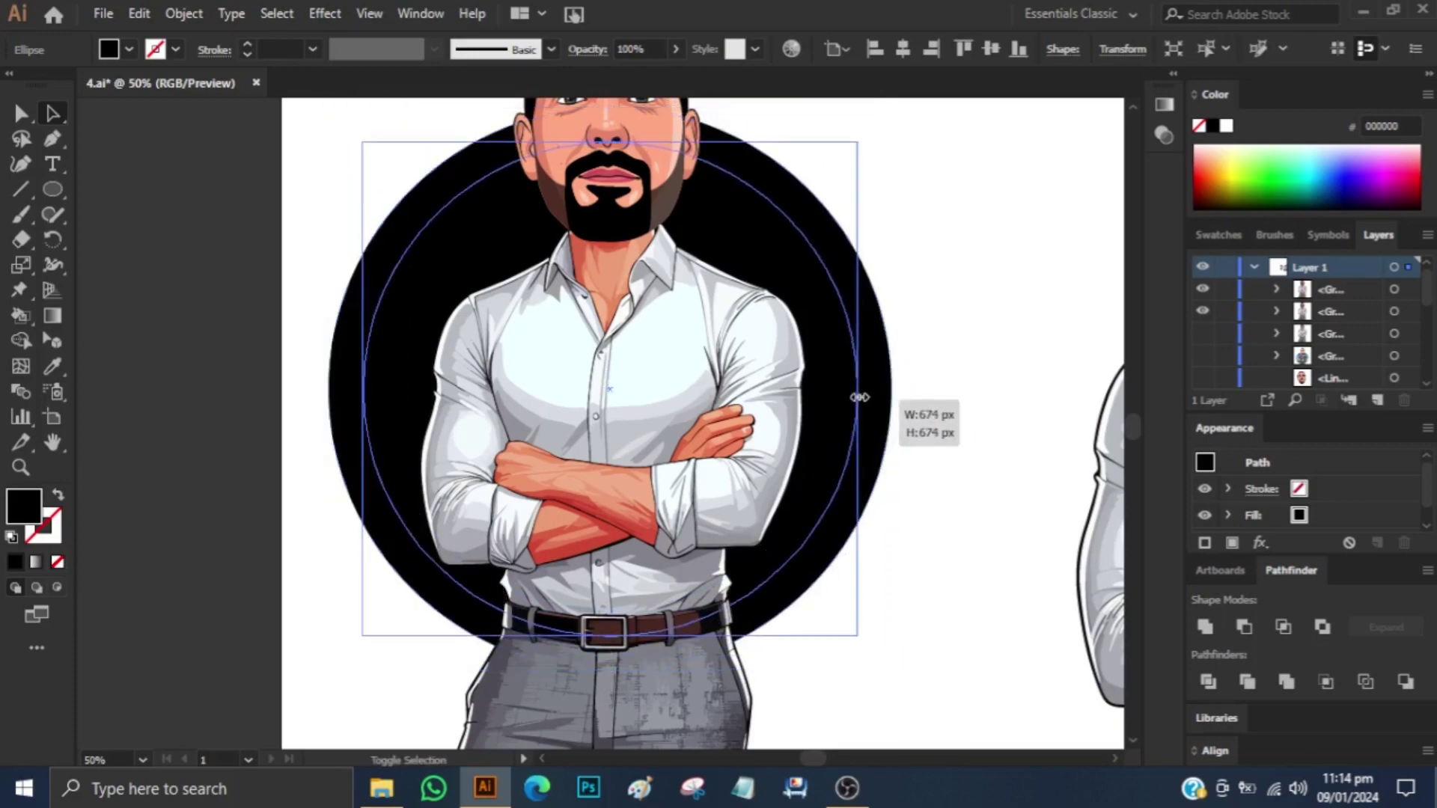
{"action": "left_click", "coordinate": [873, 430]}
Merge the belt pieces into one shape with Shape Builder.
{"action": "scroll", "coordinate": [874, 524], "scroll_direction": "down", "scroll_amount": 3}
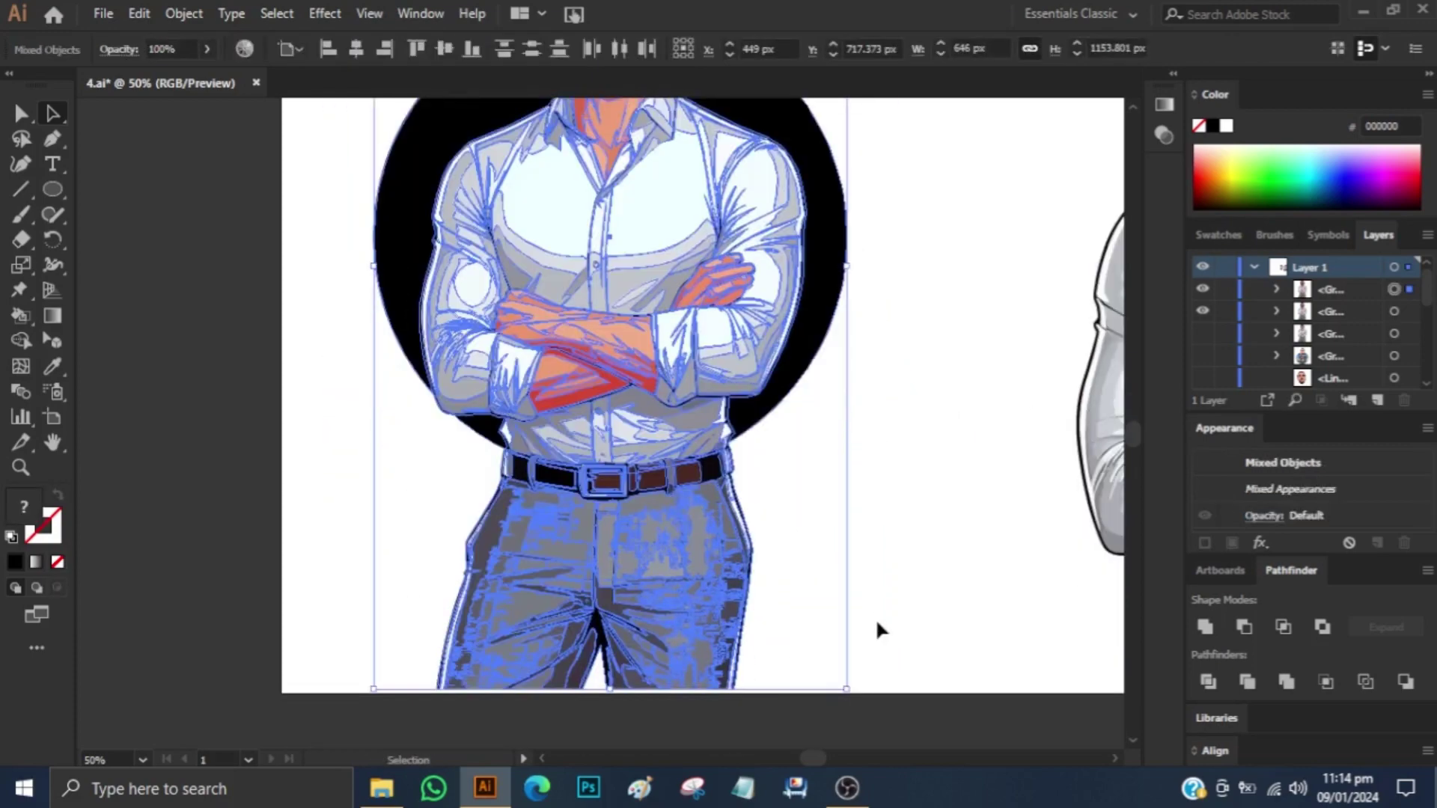
{"action": "key", "text": "ctrl+equal"}
{"action": "key", "text": "ctrl+equal"}
{"action": "key", "text": "ctrl+equal"}
{"action": "key", "text": "shift+m"}
{"action": "left_click_drag", "start_coordinate": [262, 513], "coordinate": [535, 577]}
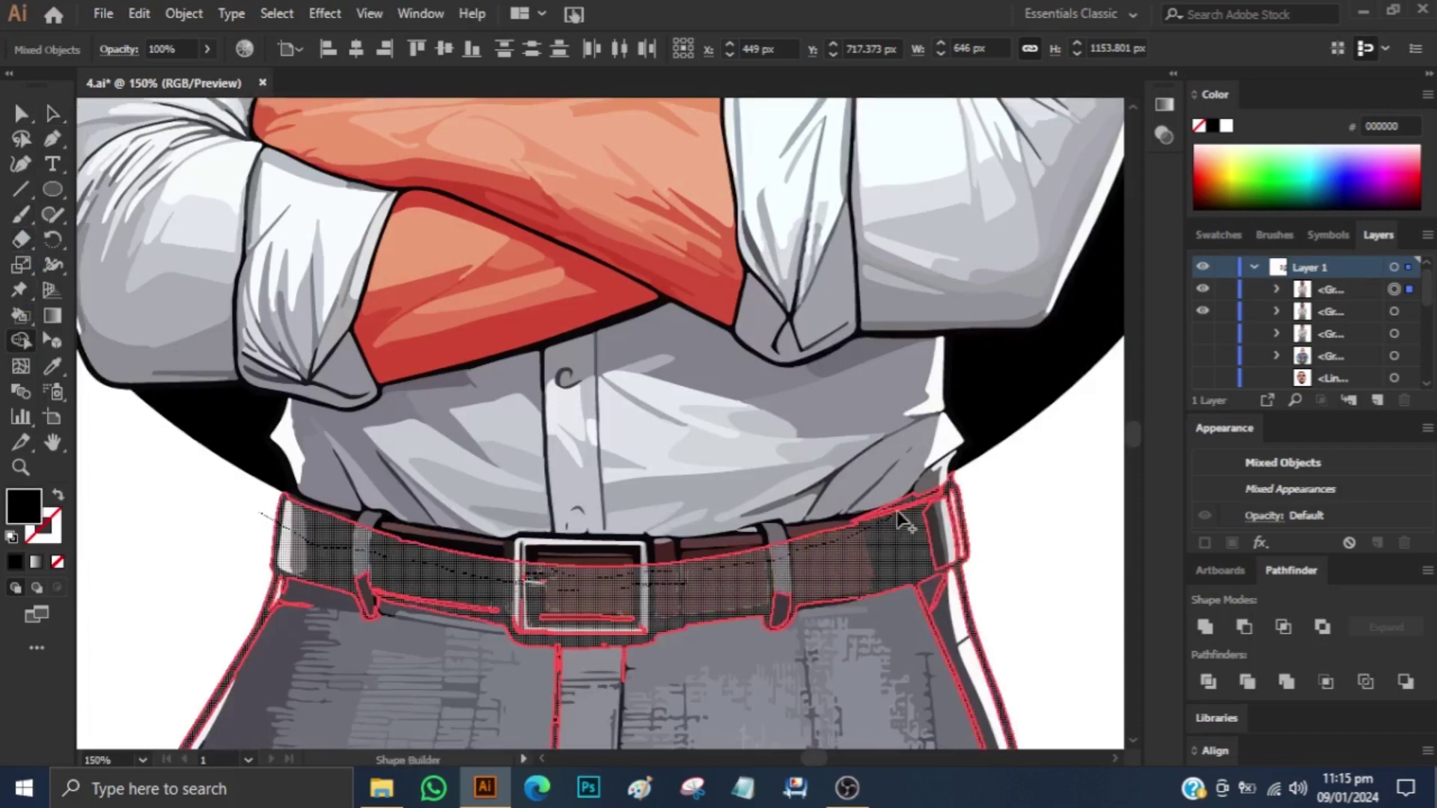
{"action": "left_click_drag", "start_coordinate": [300, 521], "coordinate": [457, 599]}
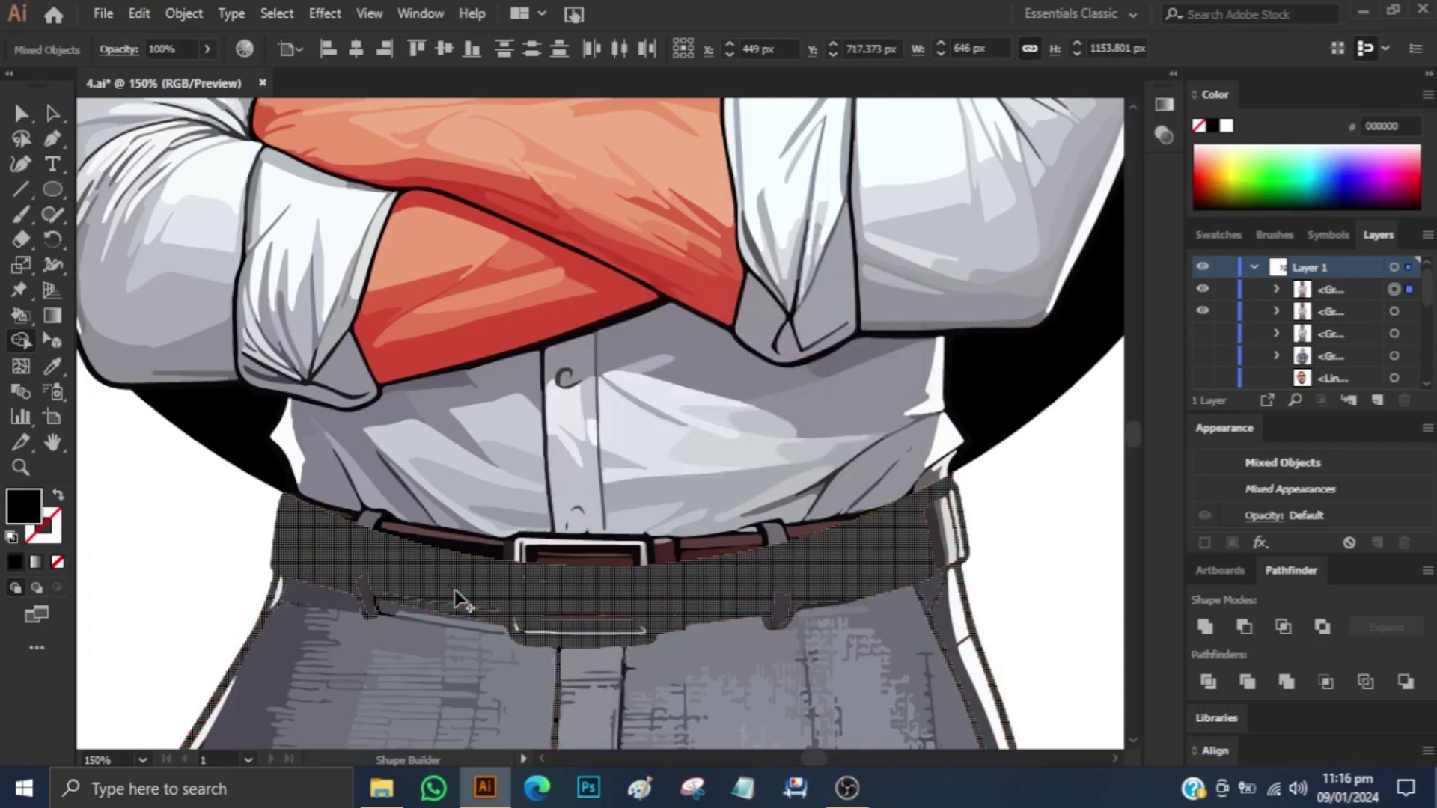
Delete the trousers below the circle's lower edge.
{"action": "key", "text": "v"}
{"action": "key", "text": "ctrl+shift+a"}
{"action": "key", "text": "ctrl+minus"}
{"action": "key", "text": "ctrl+minus"}
{"action": "key", "text": "ctrl+minus"}
{"action": "key", "text": "ctrl+minus"}
{"action": "key", "text": "Delete"}
{"action": "key", "text": "ctrl+plus"}
{"action": "key", "text": "ctrl+plus"}
{"action": "key", "text": "ctrl+plus"}
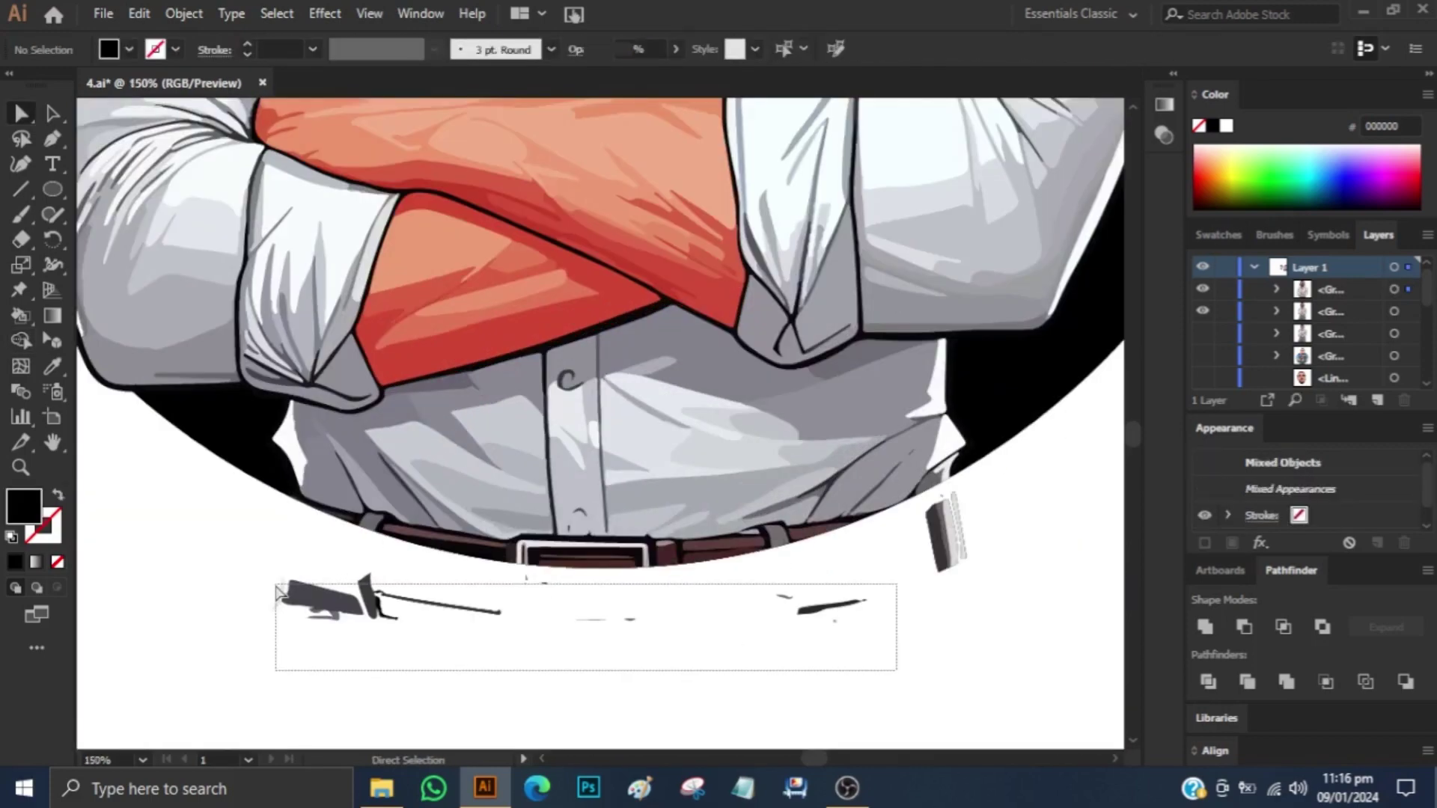
{"action": "key", "text": "ctrl+minus"}
{"action": "key", "text": "ctrl+minus"}
{"action": "key", "text": "ctrl+minus"}
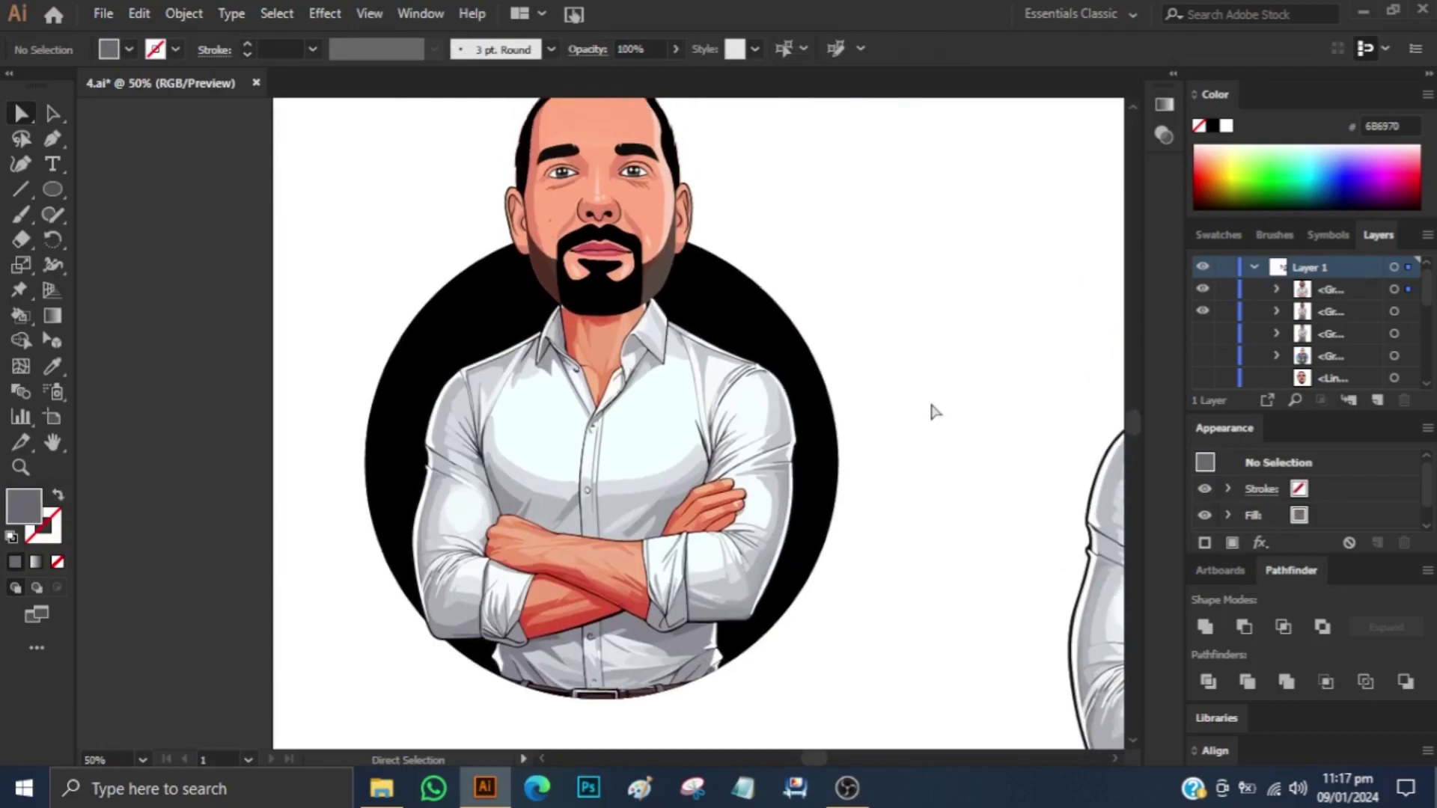
Move the head group up slightly.
{"action": "double_click", "coordinate": [645, 223]}
{"action": "left_click", "coordinate": [642, 390]}
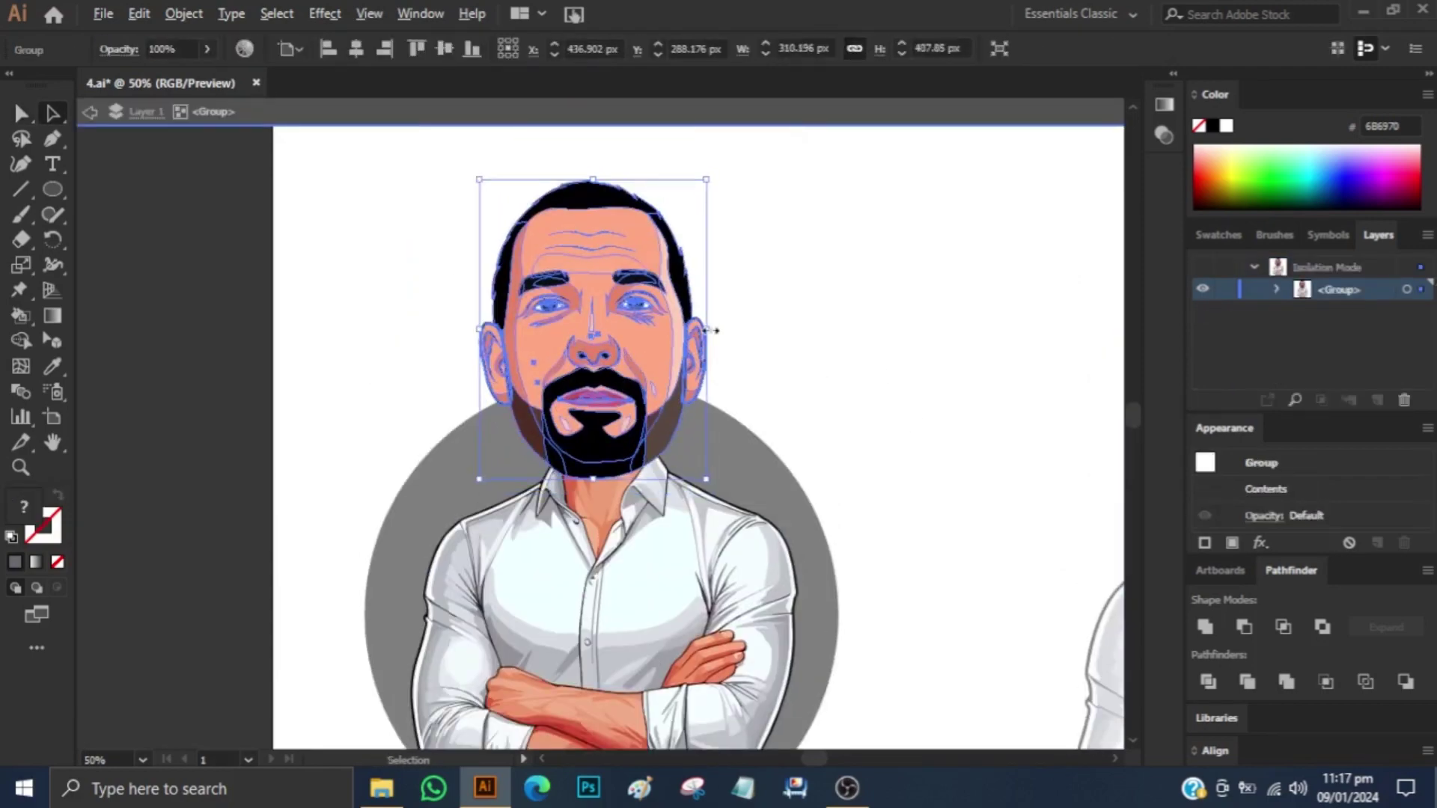
{"action": "left_click_drag", "start_coordinate": [641, 389], "coordinate": [643, 379]}
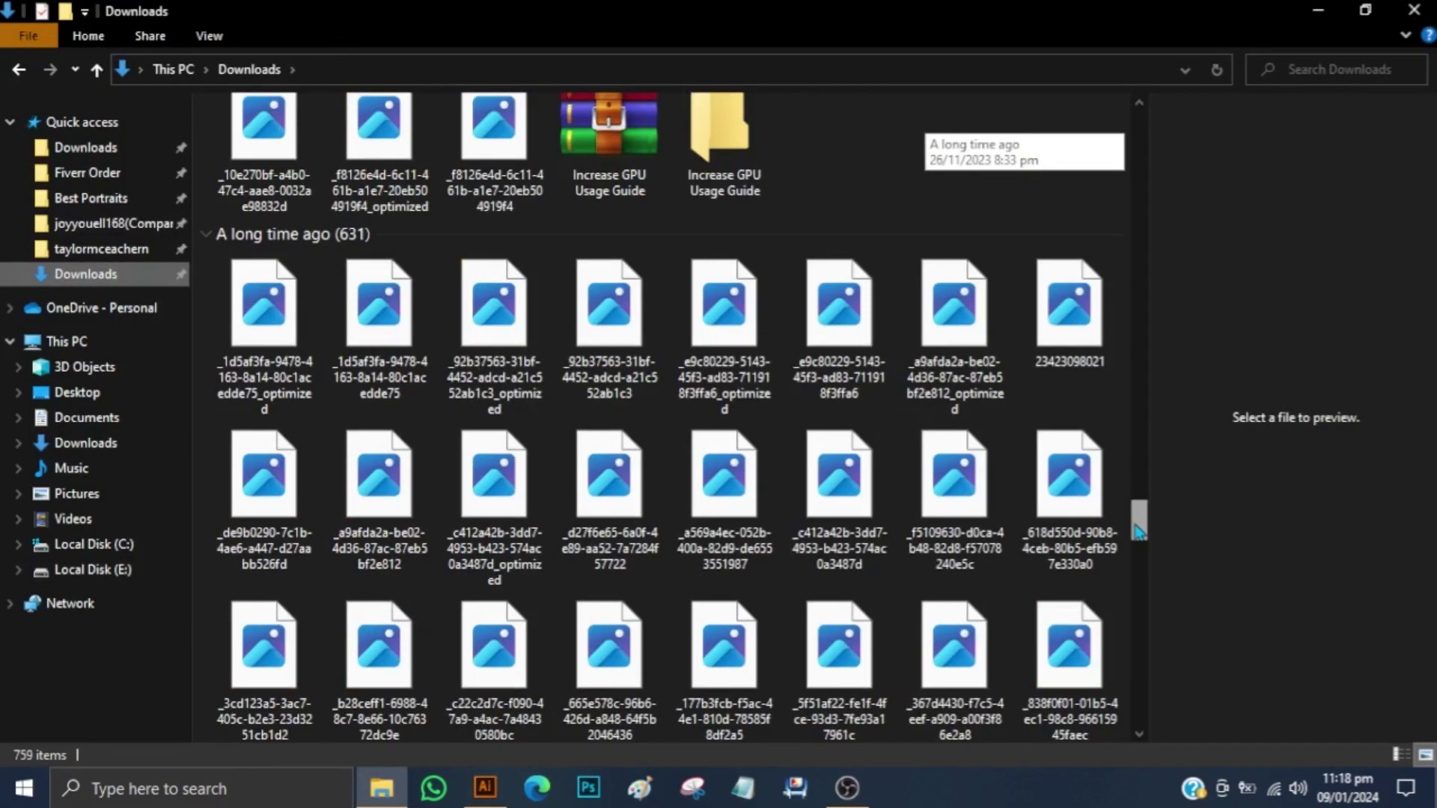
Open luxury-pattern.zip from the Downloads folder.
{"action": "mouse_move", "coordinate": [1139, 530]}
{"action": "left_mouse_down"}
{"action": "mouse_move", "coordinate": [1139, 697]}
{"action": "mouse_move", "coordinate": [1169, 641]}
{"action": "left_mouse_up"}
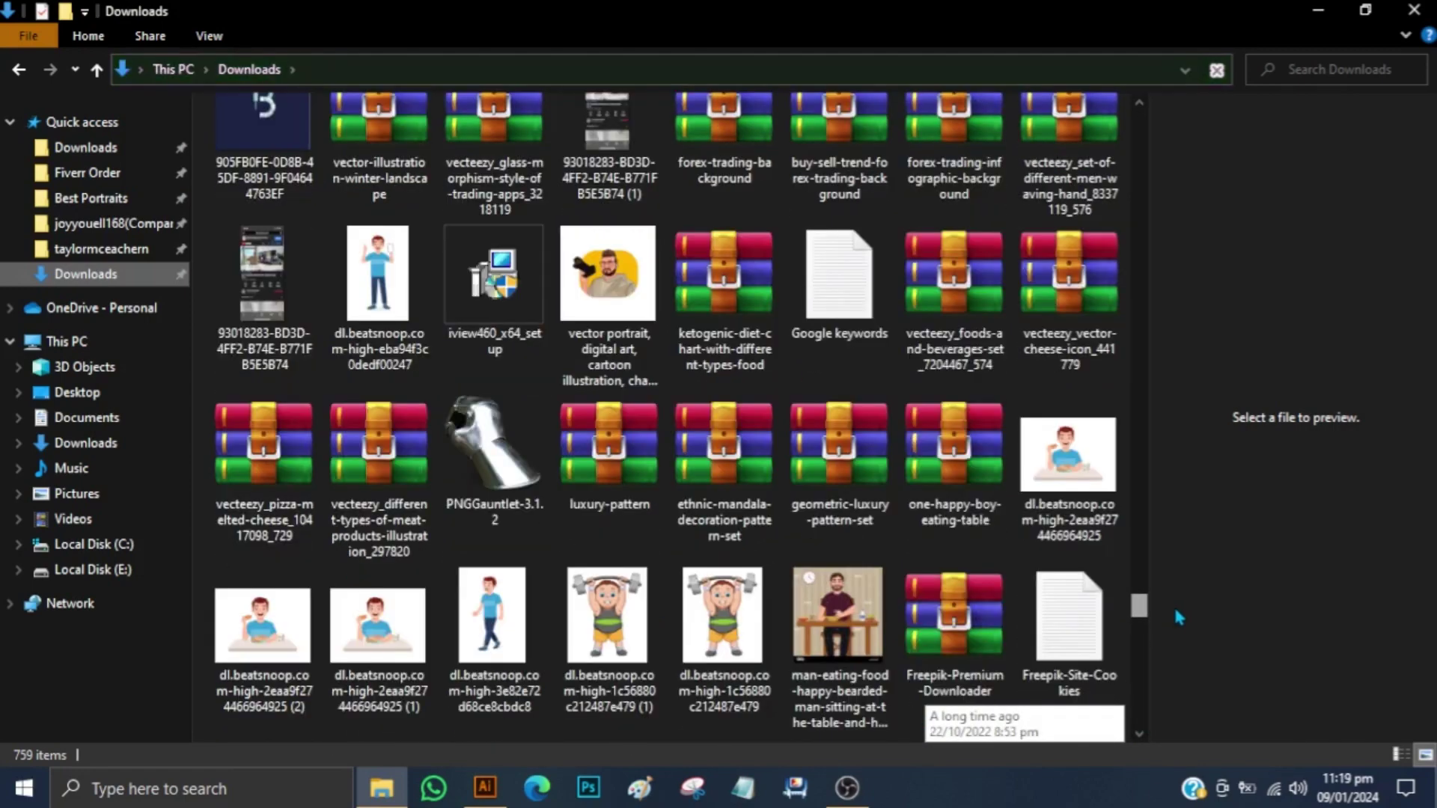
{"action": "double_click", "coordinate": [584, 415]}
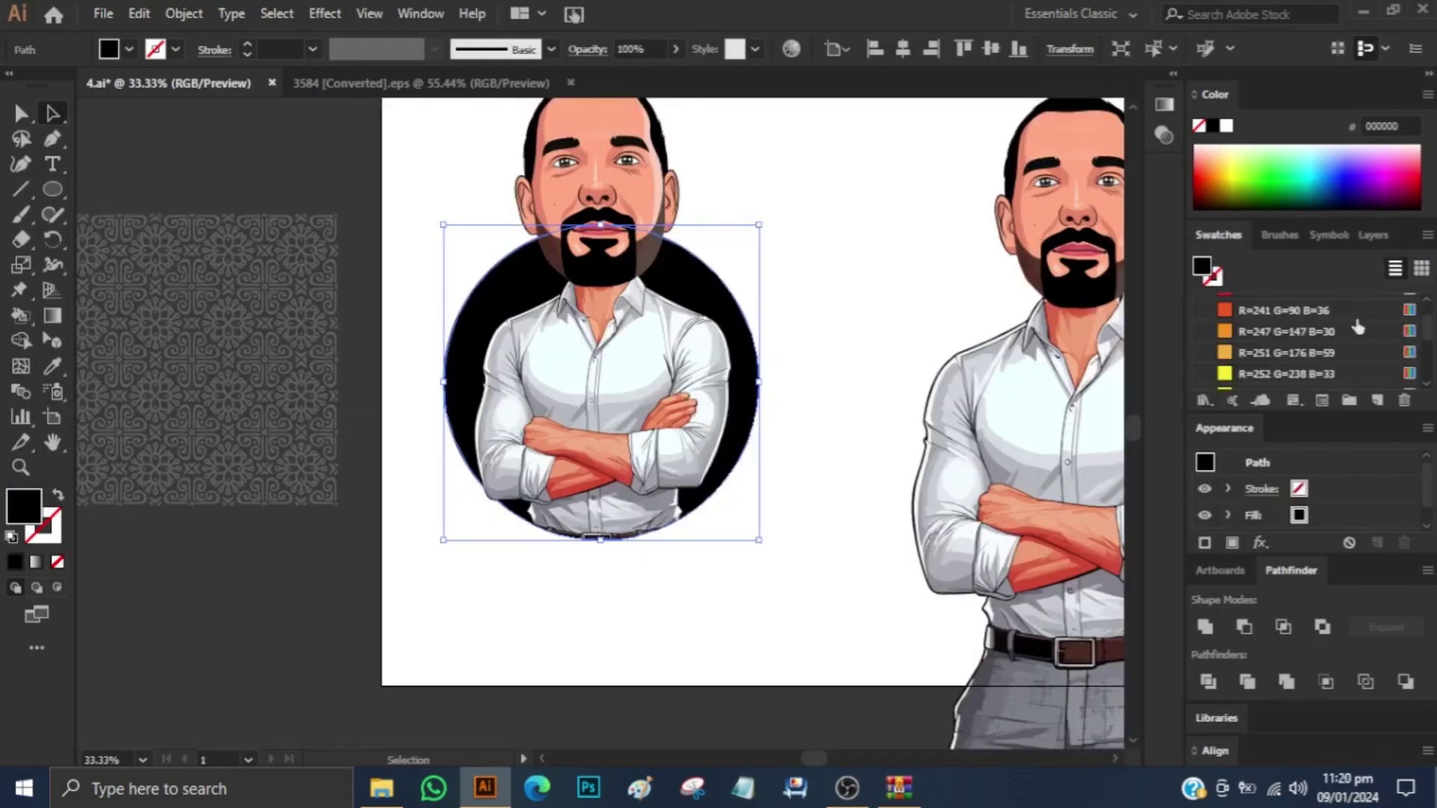
Fill the backdrop circle with the orange swatch.
{"action": "left_click", "coordinate": [1359, 330]}
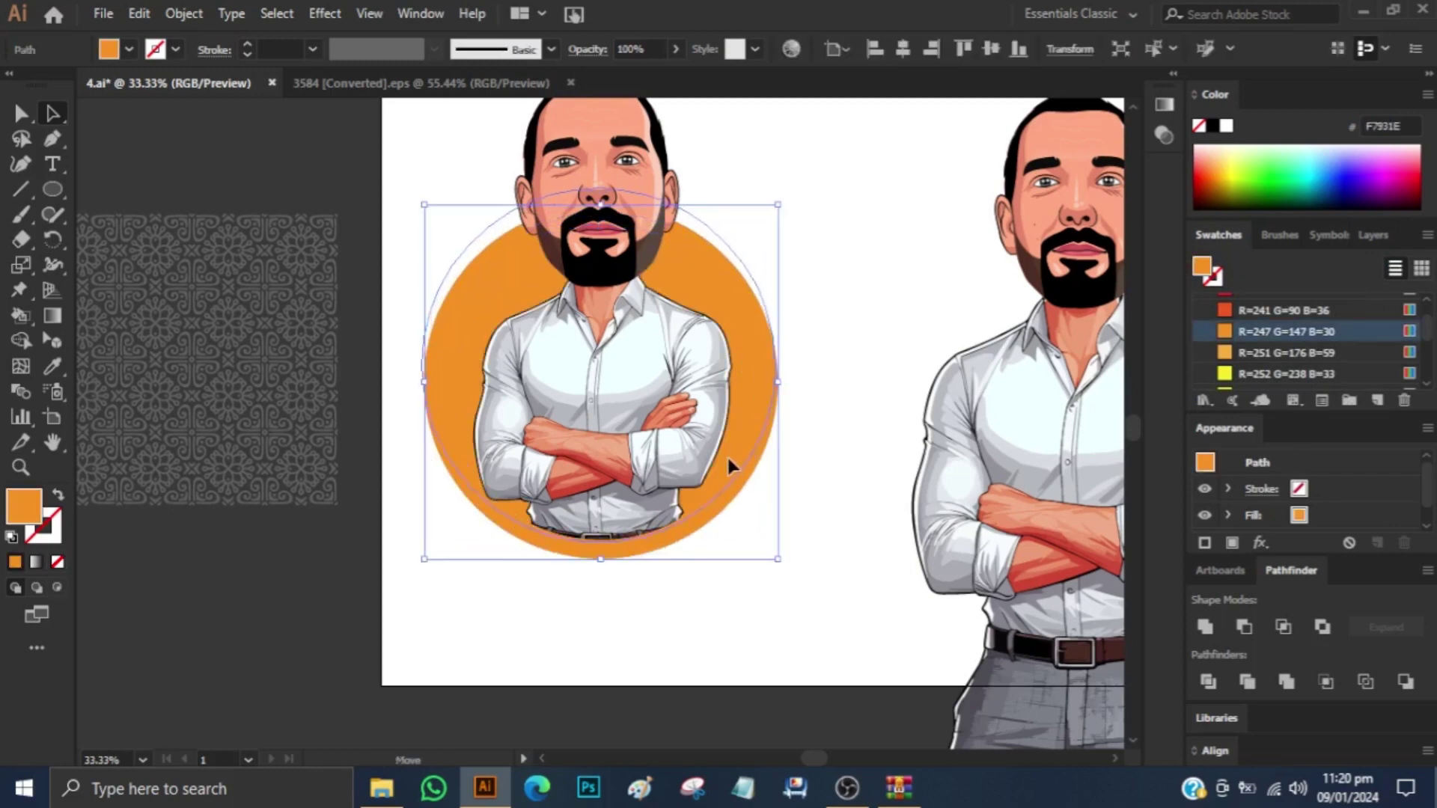
{"action": "left_click", "coordinate": [748, 392]}
{"action": "key", "text": "ctrl+z"}
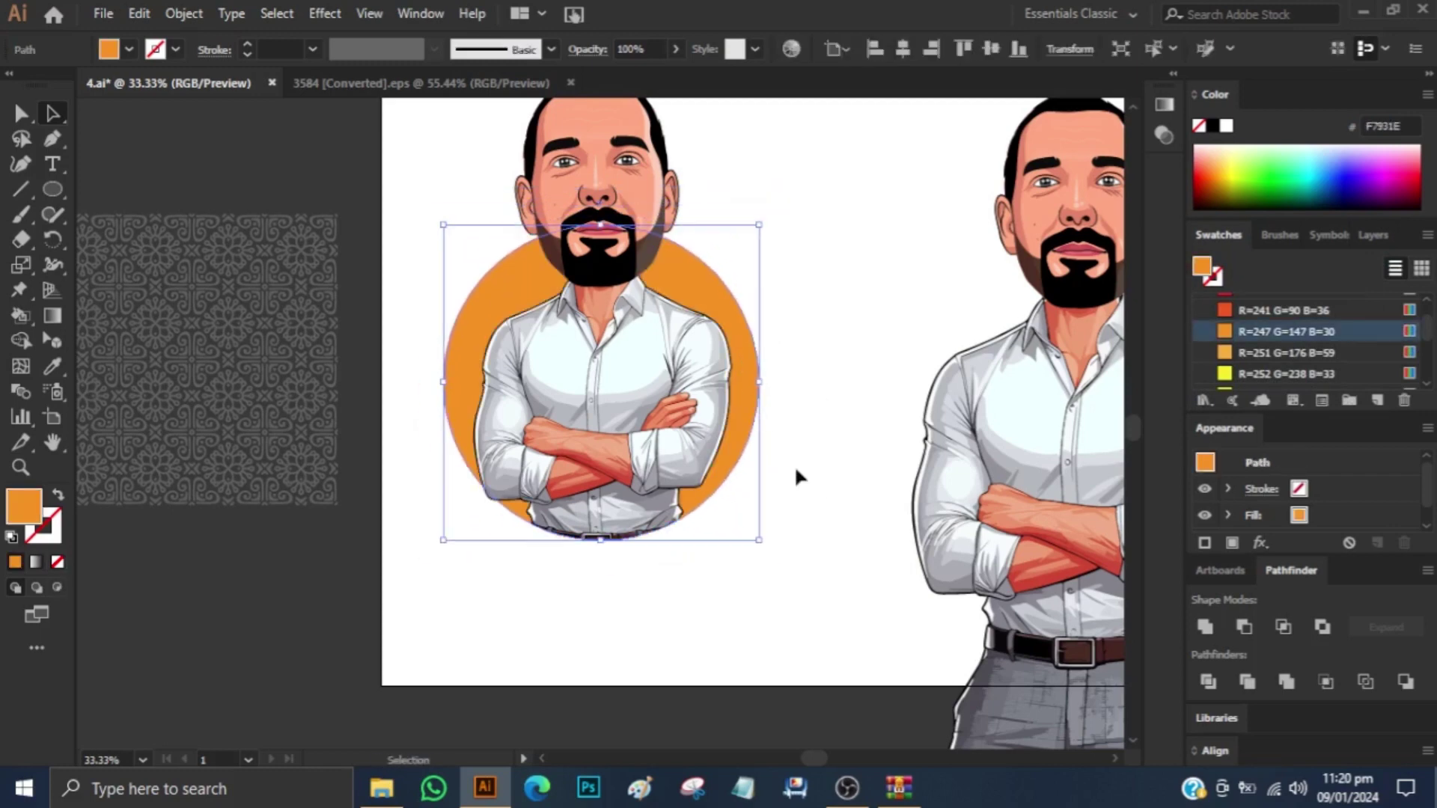
{"action": "left_click", "coordinate": [793, 465]}
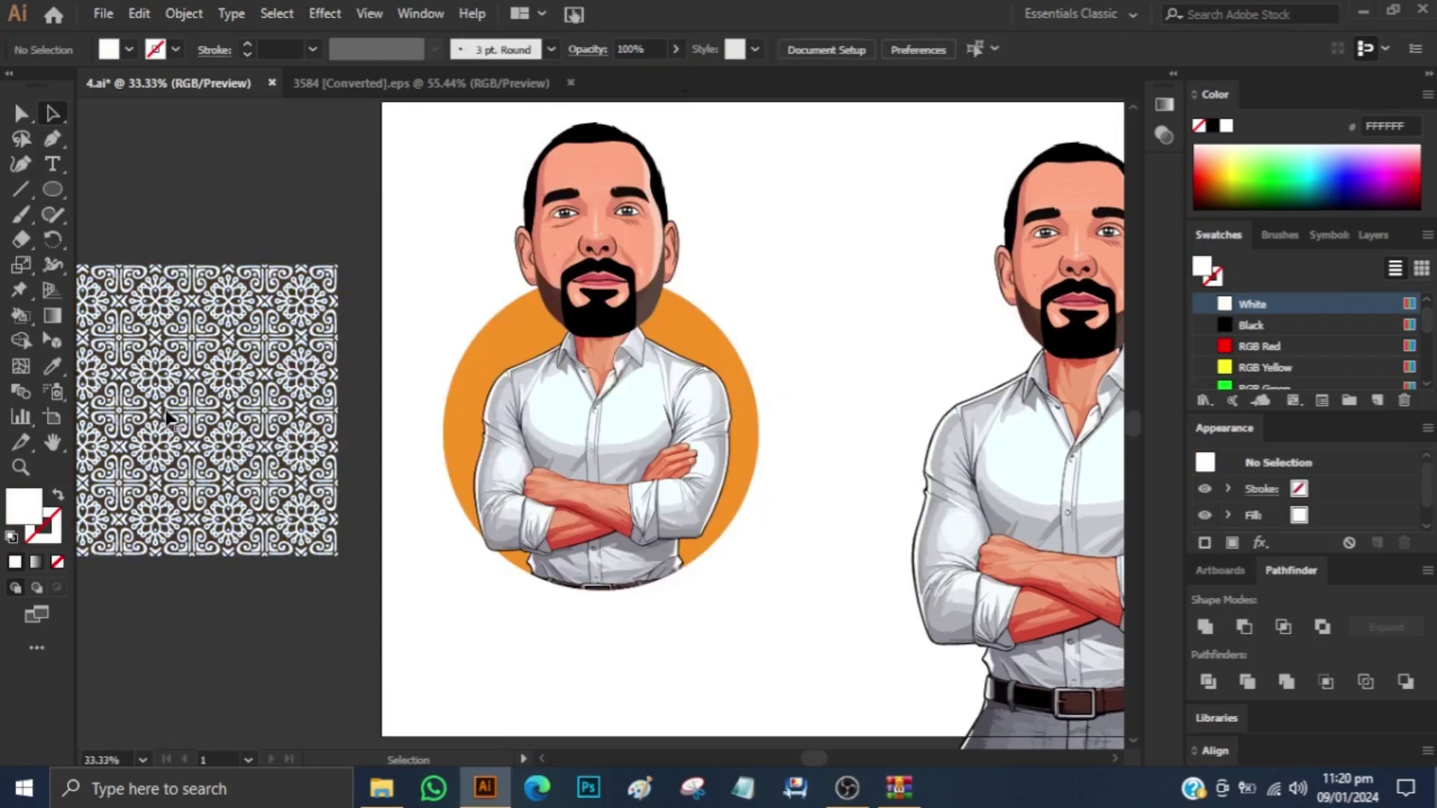
Inside the clipped pattern group, draw a curved band across the circle in semi-transparent white.
{"action": "double_click", "coordinate": [446, 391]}
{"action": "key", "text": "p"}
{"action": "left_click_drag", "start_coordinate": [680, 324], "coordinate": [731, 243]}
{"action": "left_click_drag", "start_coordinate": [472, 393], "coordinate": [410, 414]}
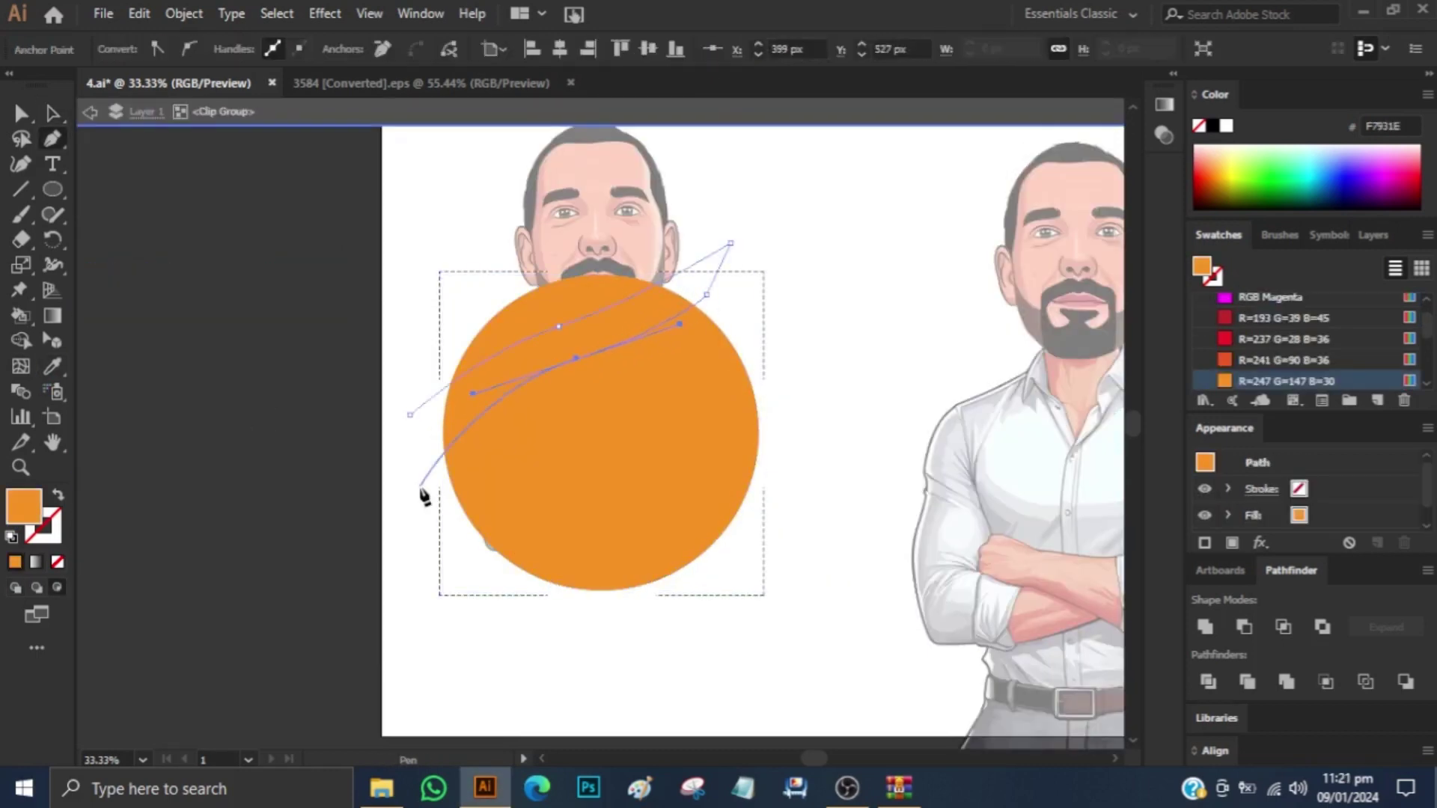
{"action": "left_click", "coordinate": [406, 413]}
{"action": "key", "text": "v"}
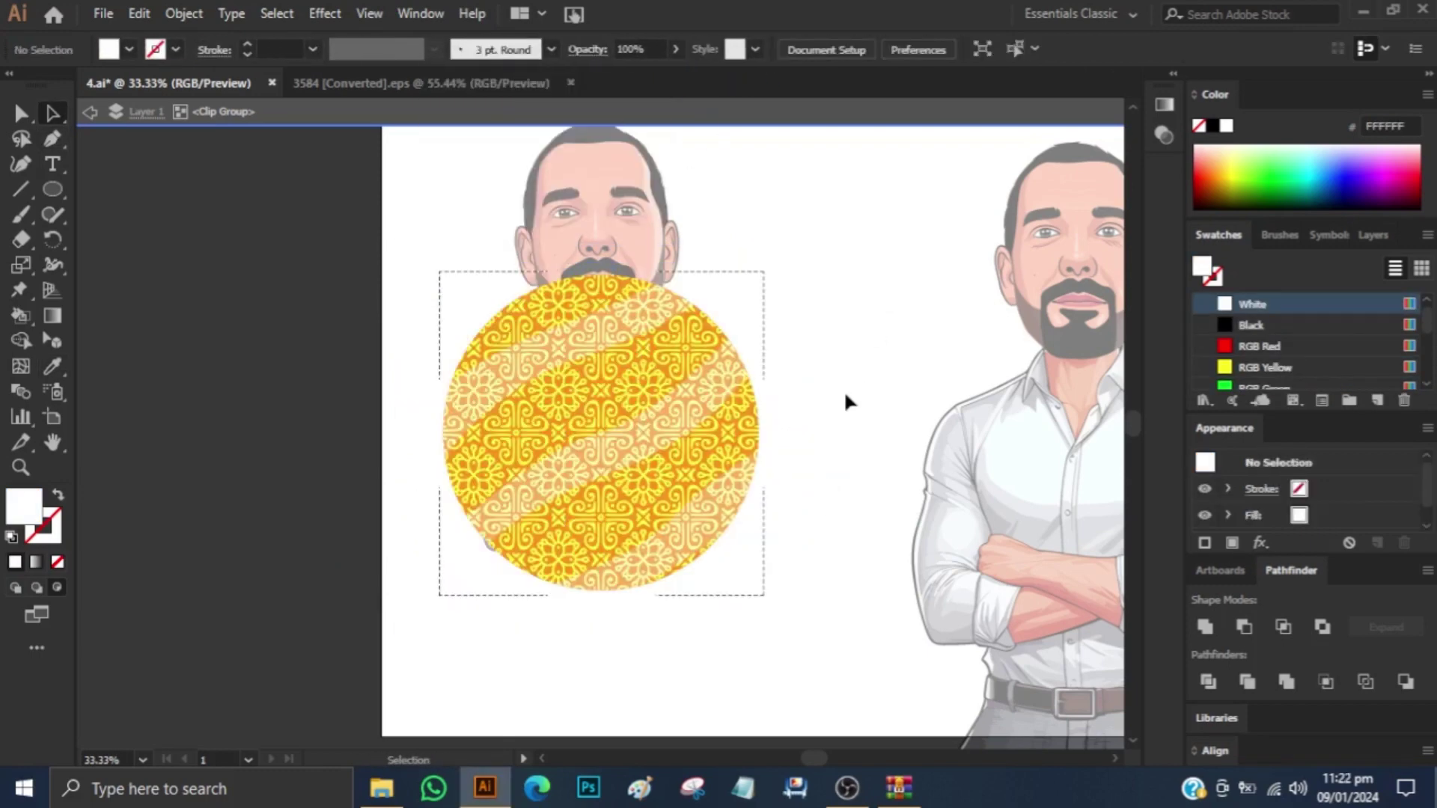
{"action": "scroll", "coordinate": [846, 402], "scroll_direction": "up", "scroll_amount": 1}
{"action": "left_click", "coordinate": [662, 488]}
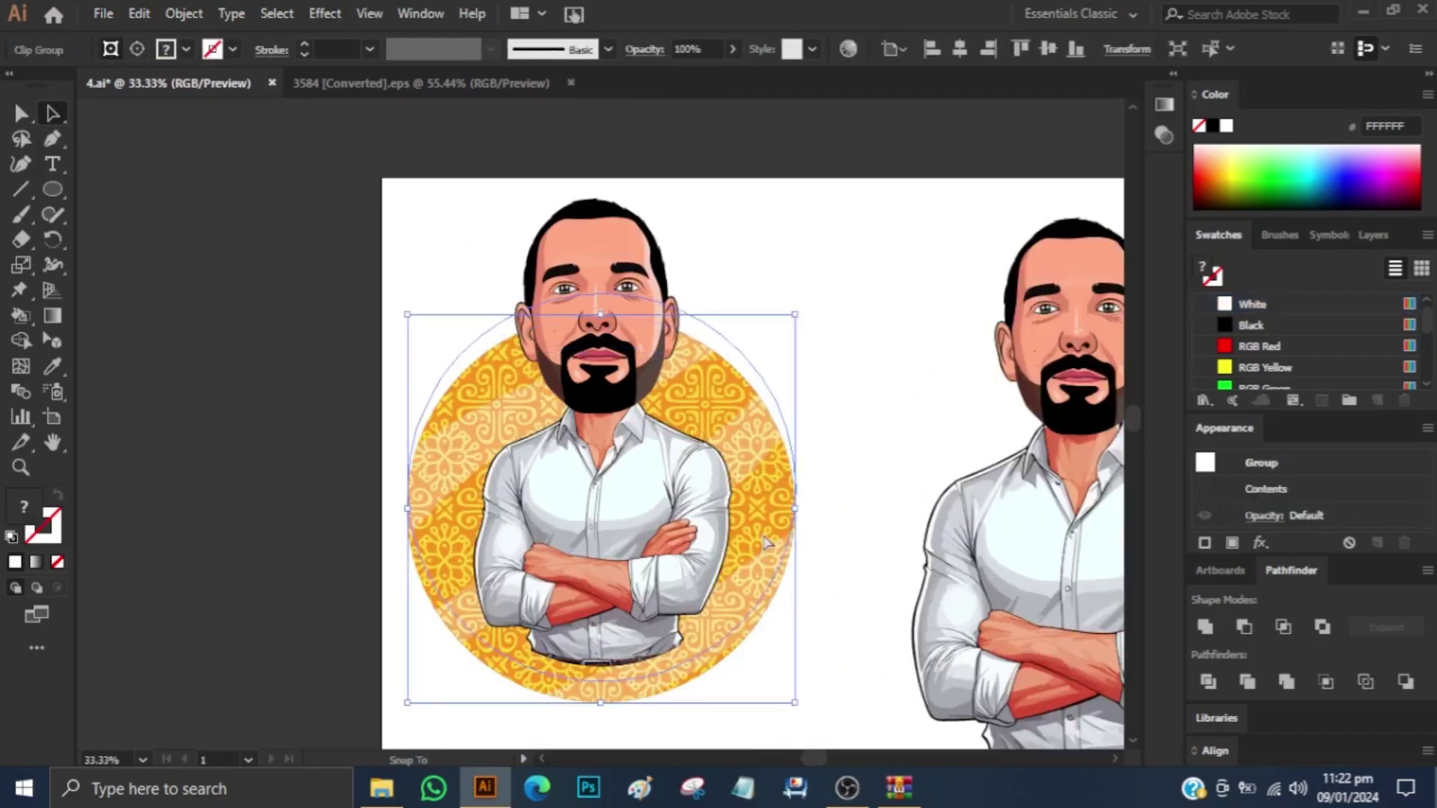
Draw a circle around the badge with a 21 pt dark brown outline.
{"action": "left_click", "coordinate": [834, 528]}
{"action": "key", "text": "l"}
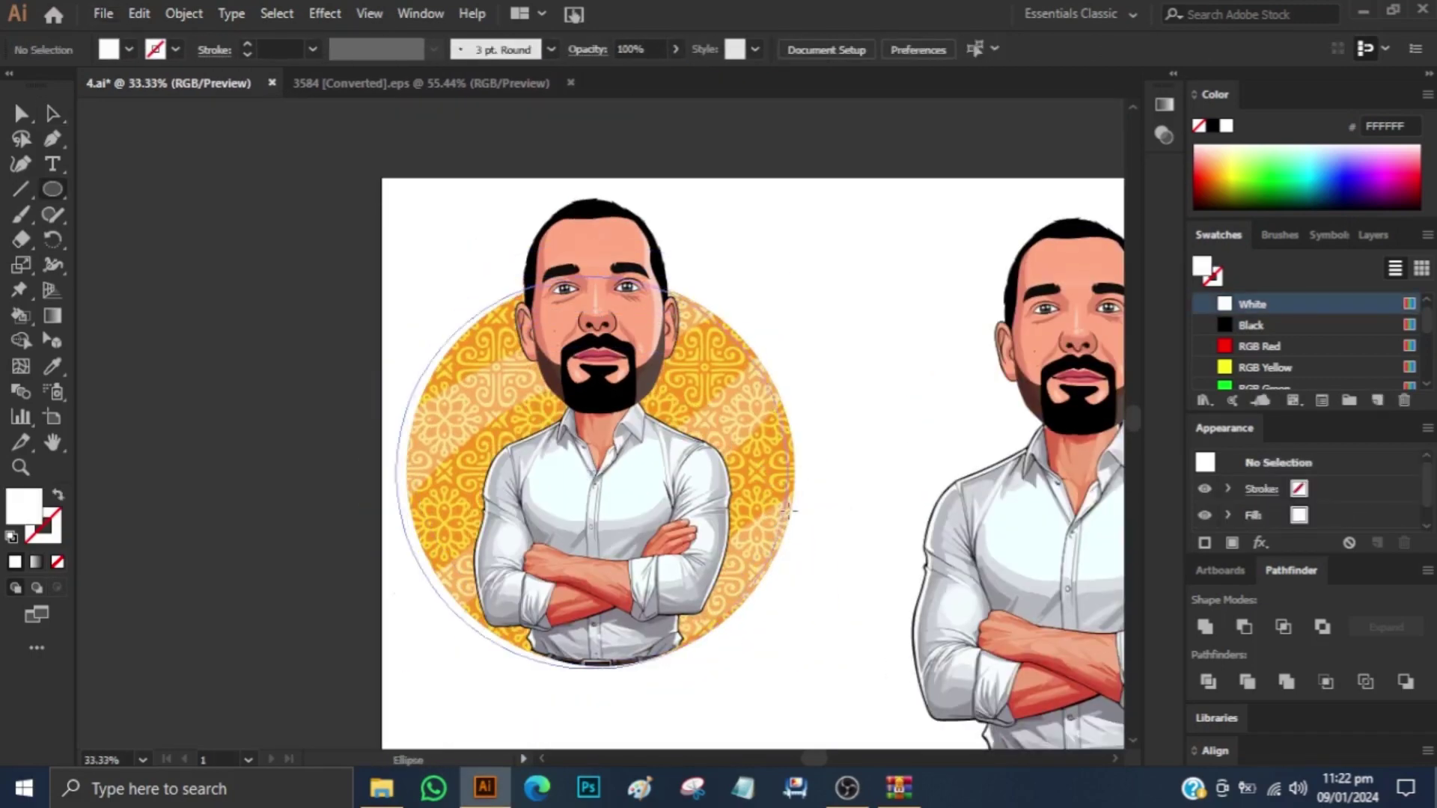
{"action": "left_click_drag", "start_coordinate": [395, 276], "coordinate": [790, 669]}
{"action": "double_click", "coordinate": [23, 507]}
{"action": "left_click", "coordinate": [937, 257]}
{"action": "key", "text": "shift+x"}
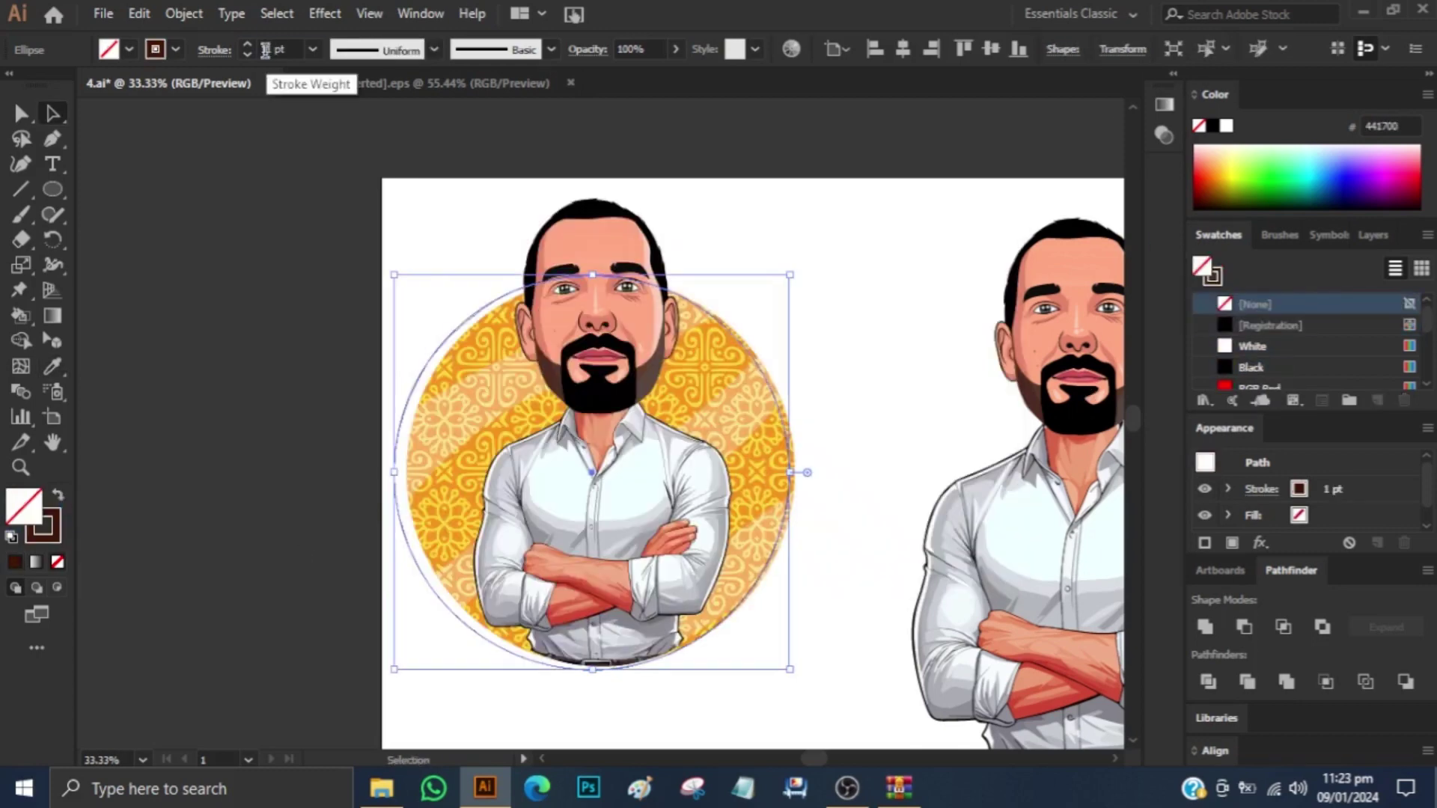
{"action": "type", "text": "21"}
{"action": "key", "text": "Return"}
{"action": "key", "text": "ctrl+shift+a"}
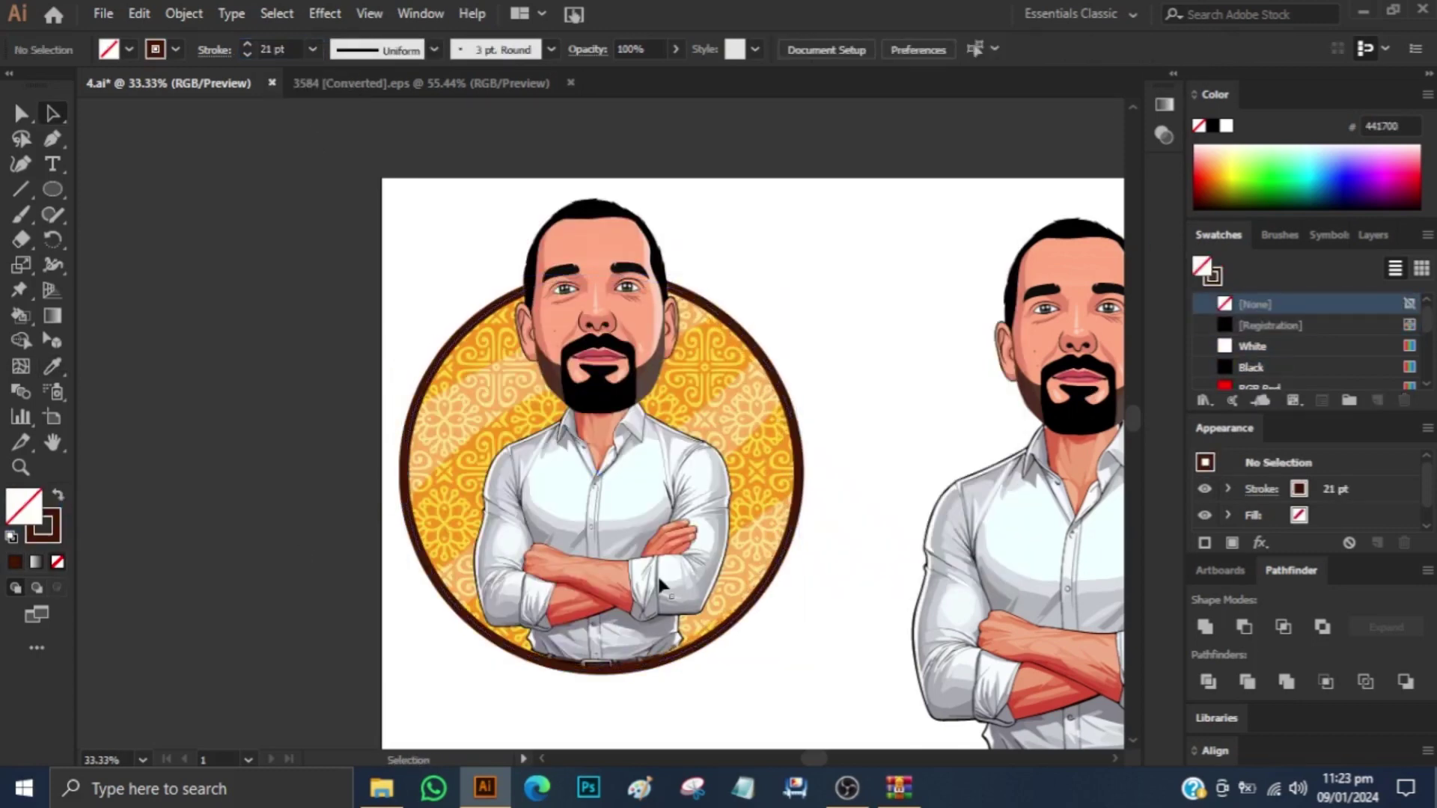
{"action": "left_click", "coordinate": [659, 585]}
Expand the brown ring into a filled shape and erase it where it crosses the face.
{"action": "key", "text": "ctrl+minus"}
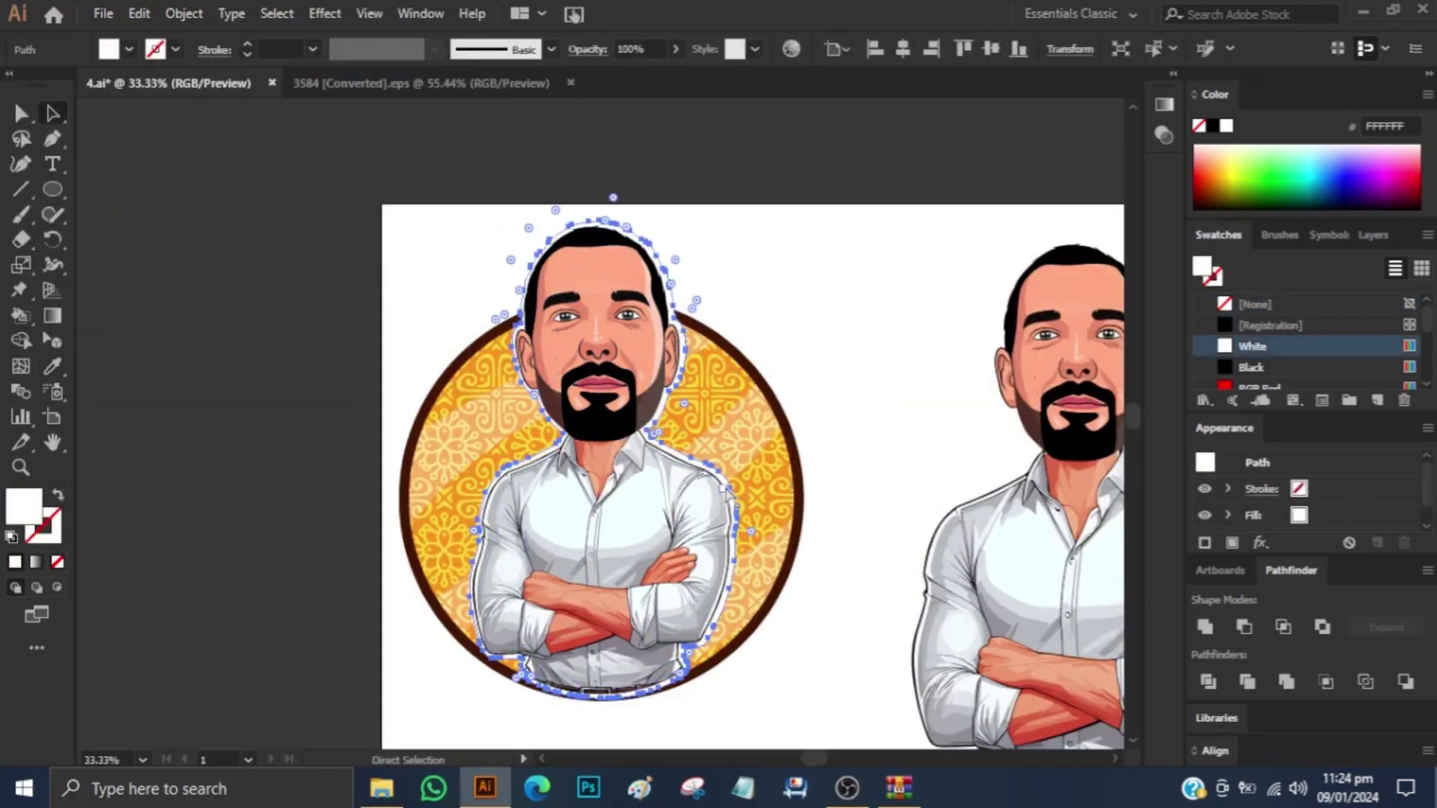
{"action": "key", "text": "v"}
{"action": "left_click", "coordinate": [811, 467]}
{"action": "scroll", "coordinate": [811, 467], "scroll_direction": "down", "scroll_amount": 1}
{"action": "left_click", "coordinate": [803, 550]}
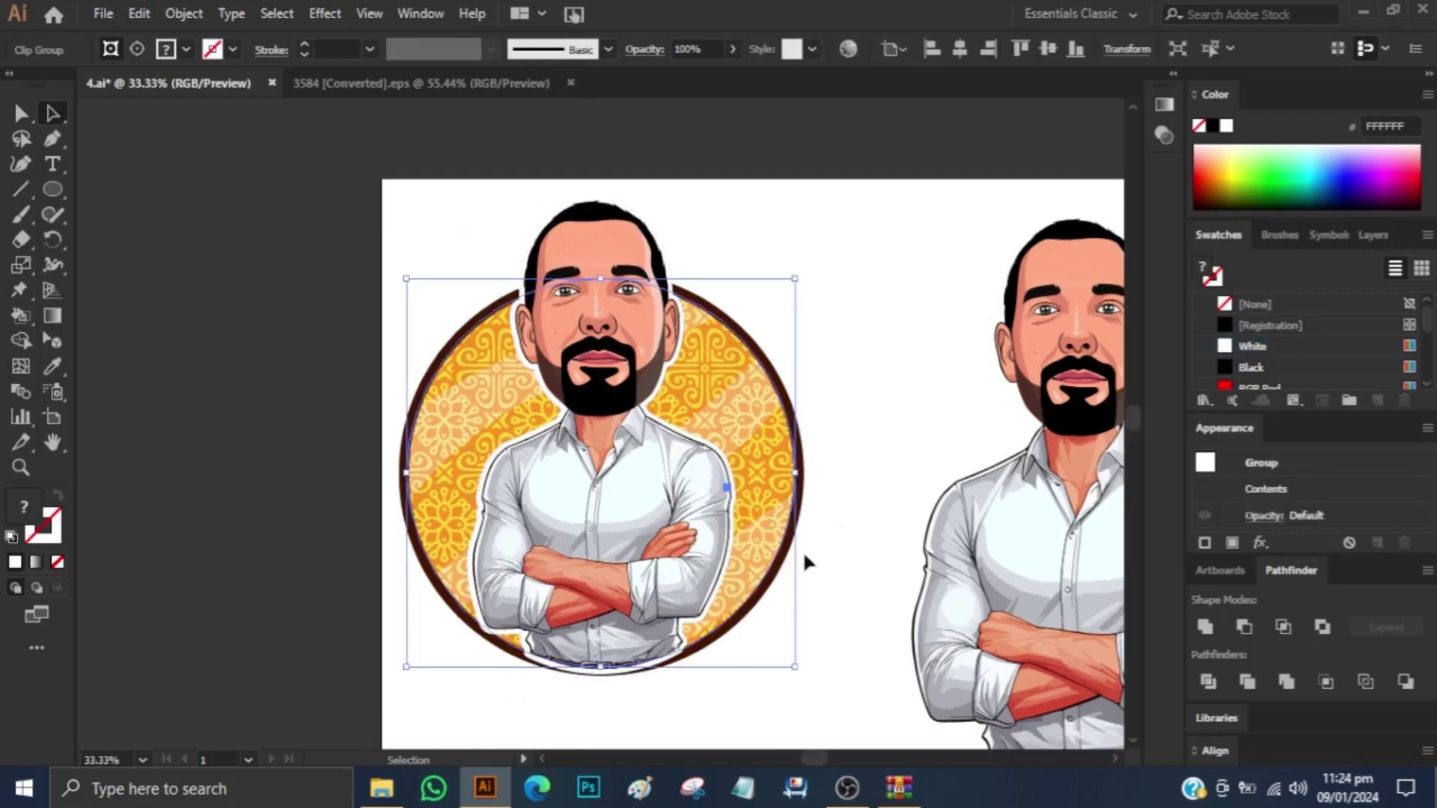
{"action": "left_click", "coordinate": [801, 487]}
{"action": "scroll", "coordinate": [827, 524], "scroll_direction": "up", "scroll_amount": 2}
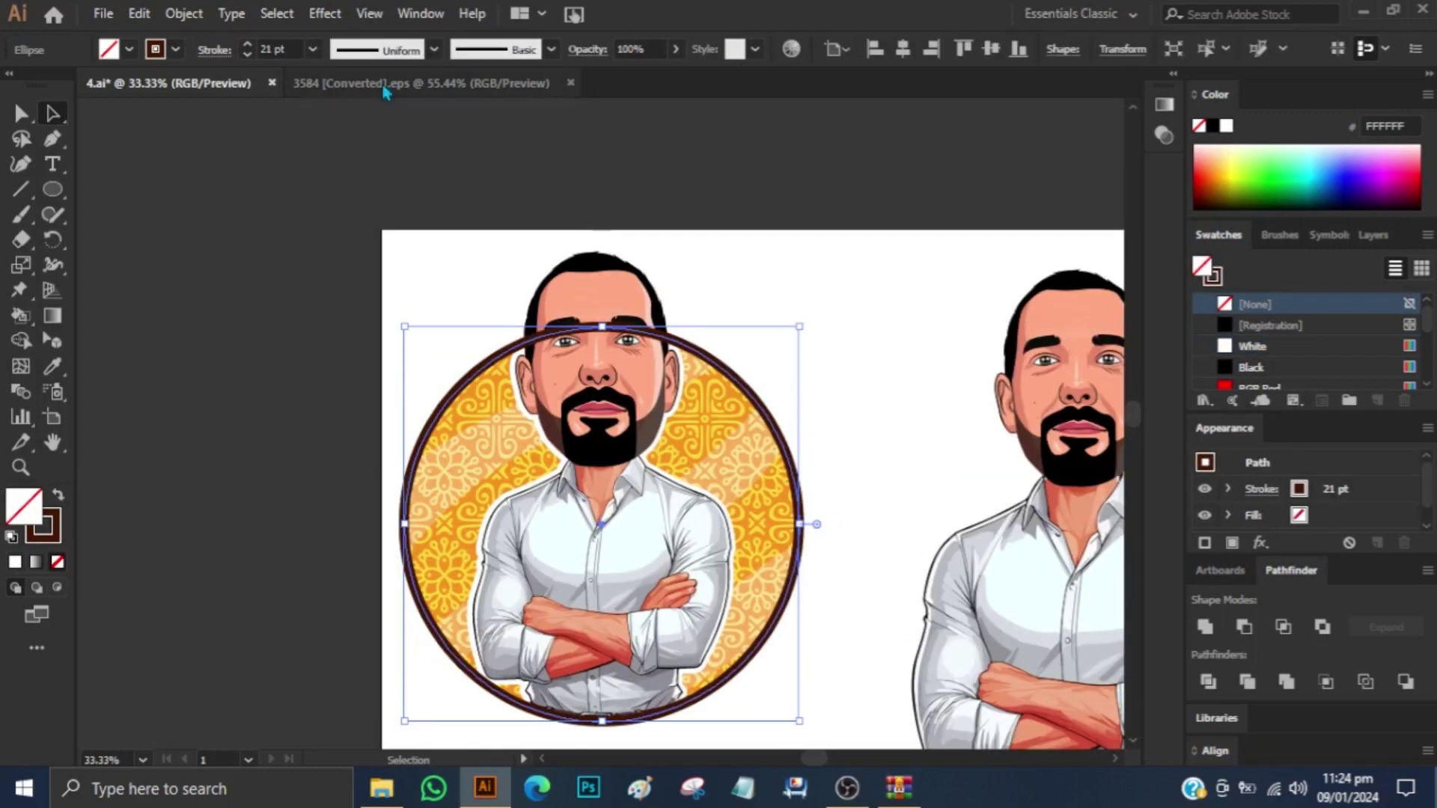
{"action": "left_click", "coordinate": [183, 13]}
{"action": "left_click", "coordinate": [197, 196]}
{"action": "key", "text": "Return"}
{"action": "key", "text": "ctrl+1"}
{"action": "left_click", "coordinate": [23, 240]}
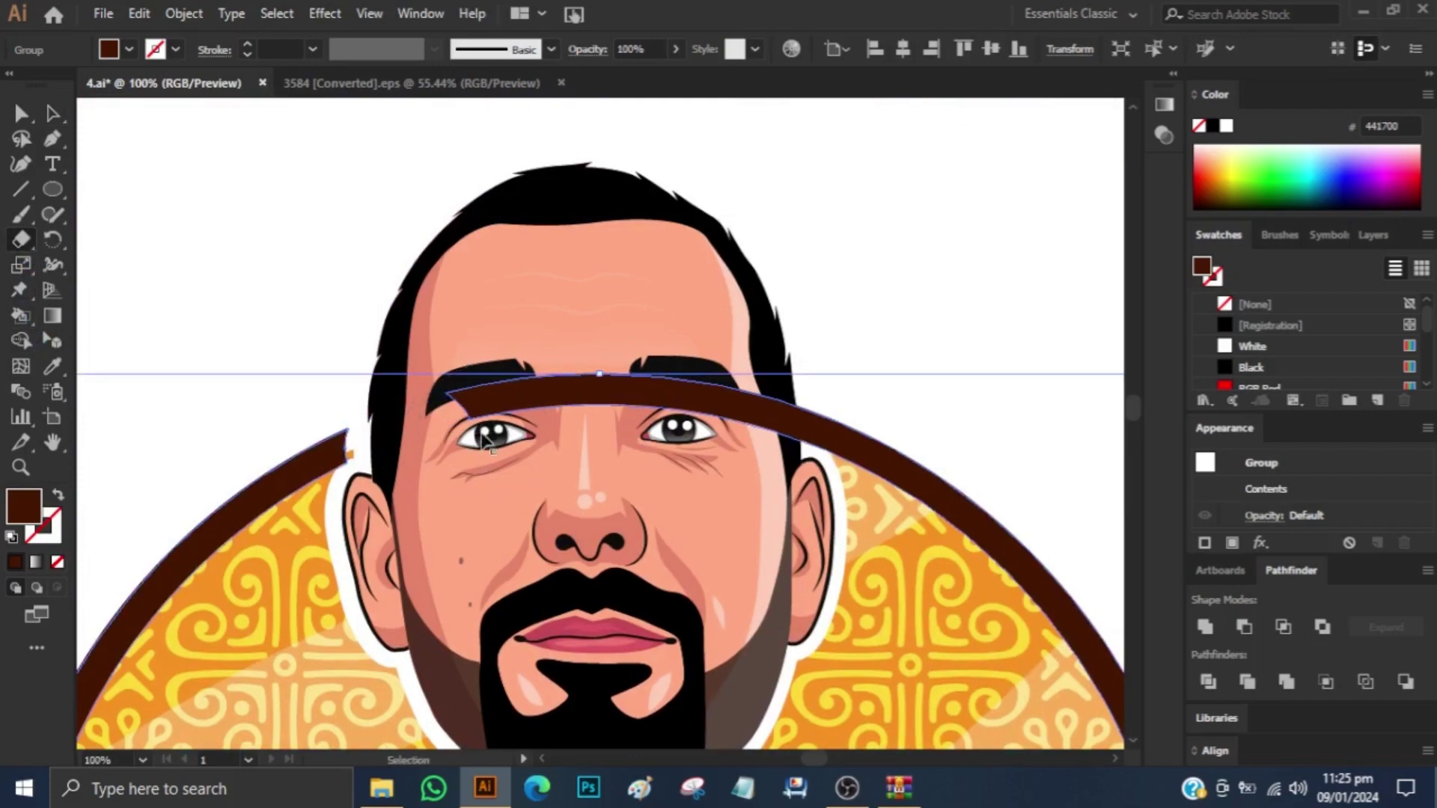
{"action": "scroll", "coordinate": [665, 450], "scroll_direction": "down", "scroll_amount": 10}
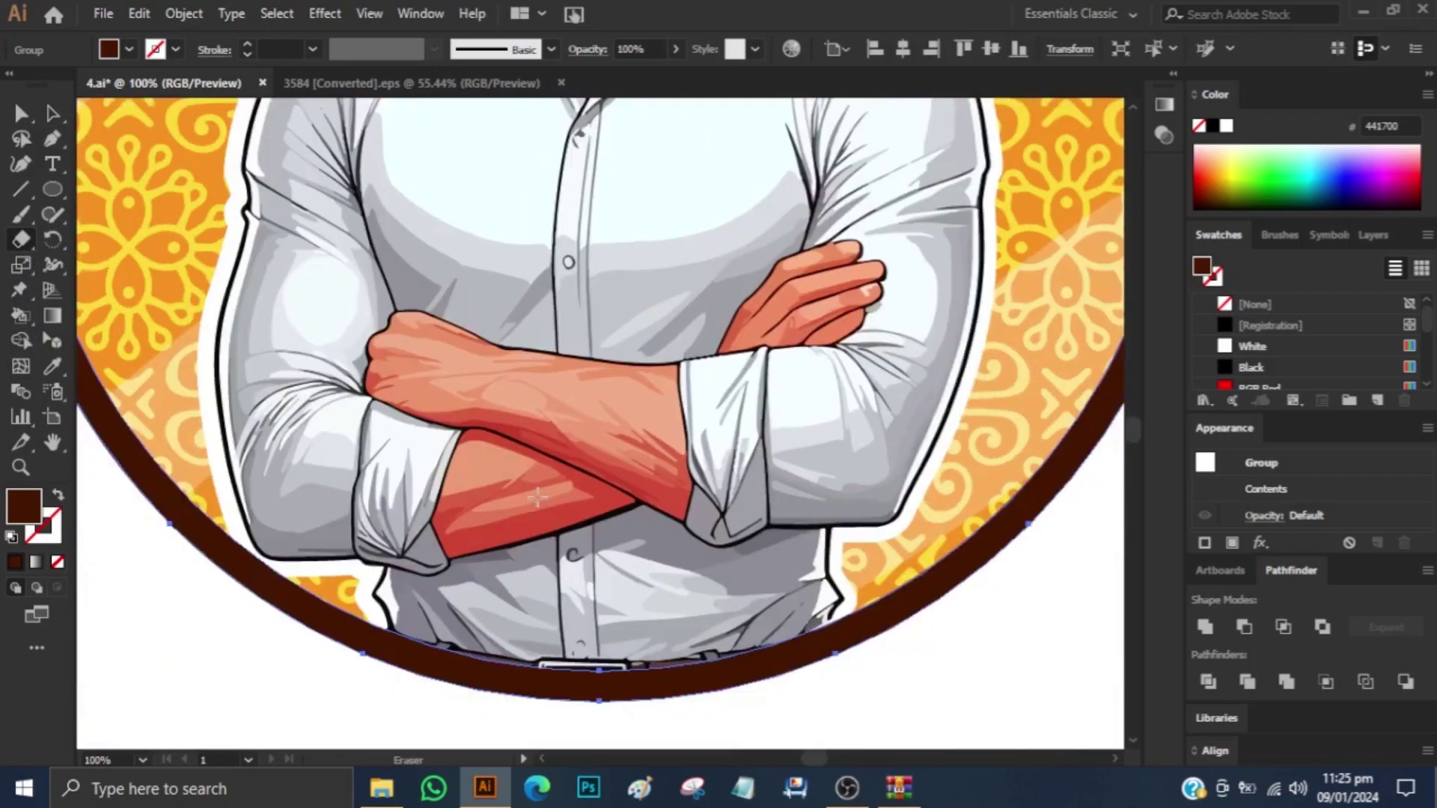
{"action": "scroll", "coordinate": [292, 477], "scroll_direction": "down", "scroll_amount": 2}
{"action": "key", "text": "ctrl+minus"}
{"action": "key", "text": "ctrl+minus"}
{"action": "key", "text": "ctrl+minus"}
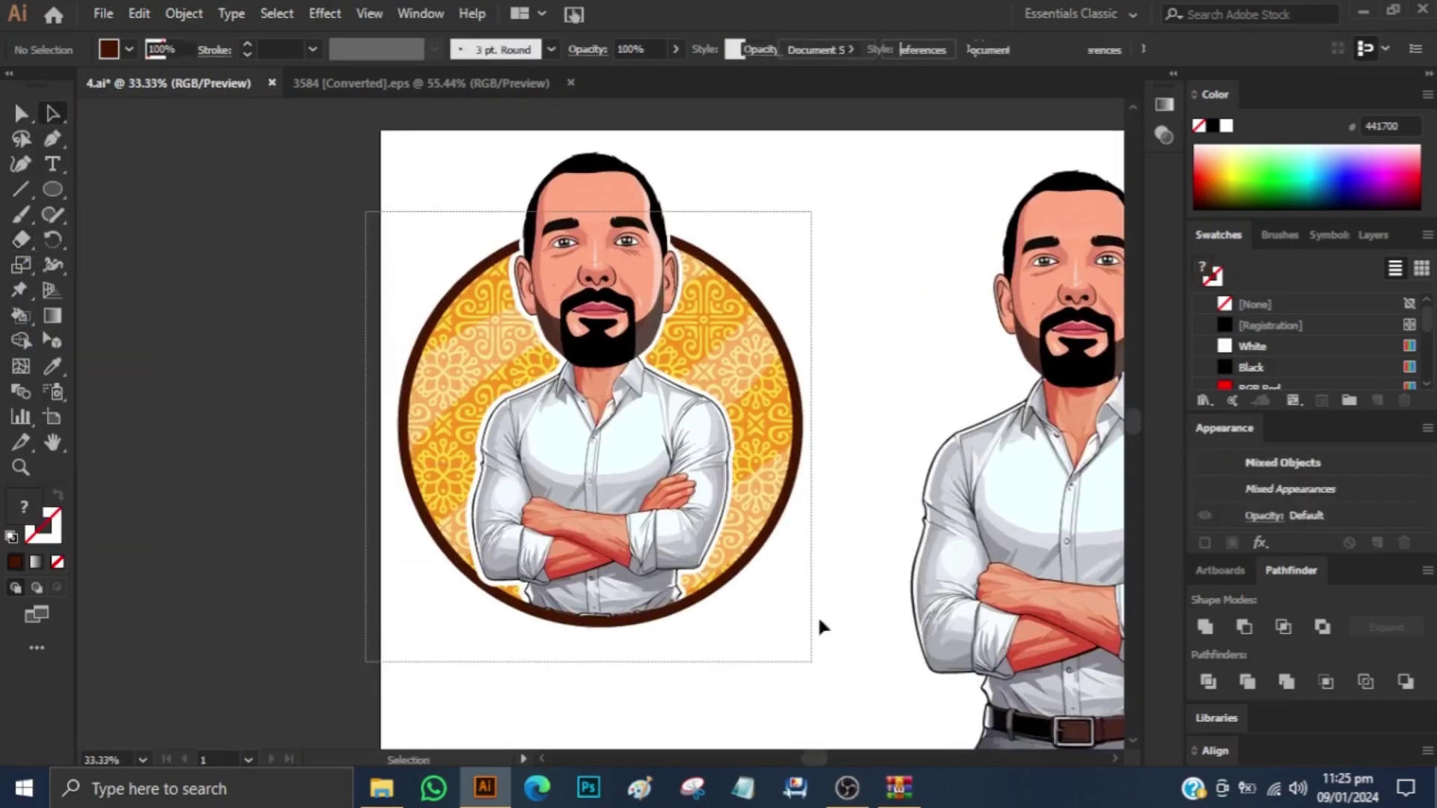
{"action": "key", "text": "ctrl+minus"}
Save the file and browse to the Bass client folder under Fiverr Order.
{"action": "key", "text": "ctrl+s"}
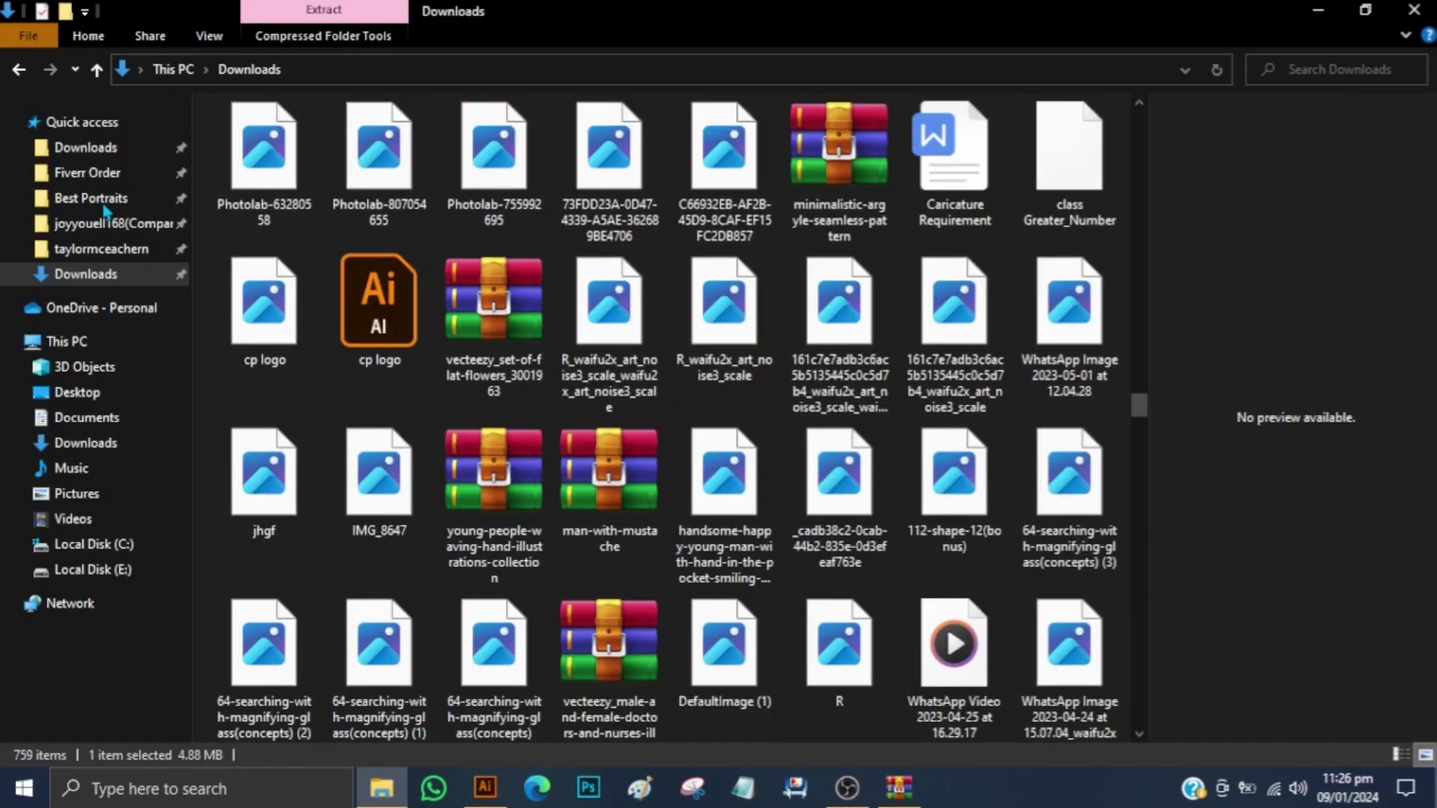
{"action": "left_click", "coordinate": [86, 172]}
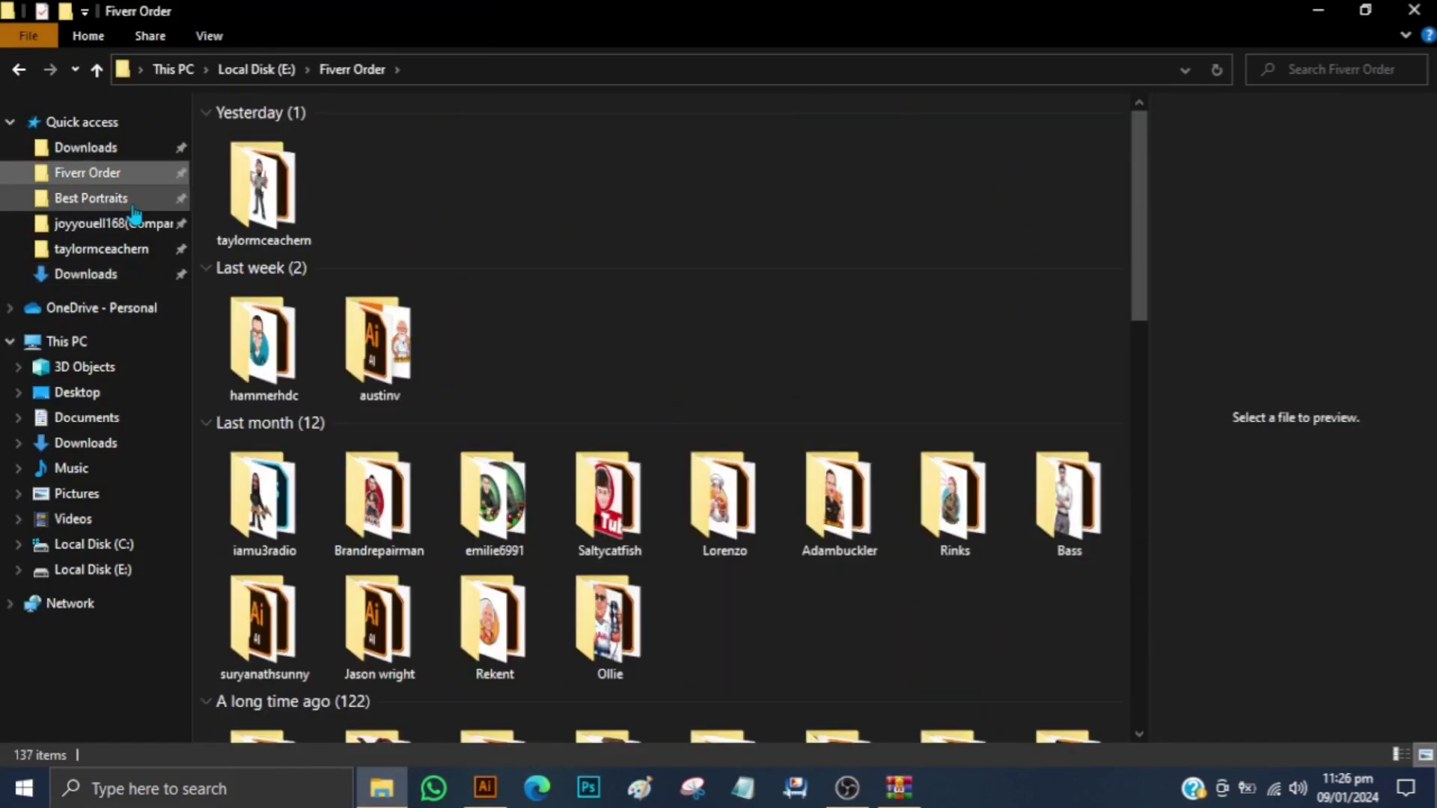
{"action": "double_click", "coordinate": [1069, 494]}
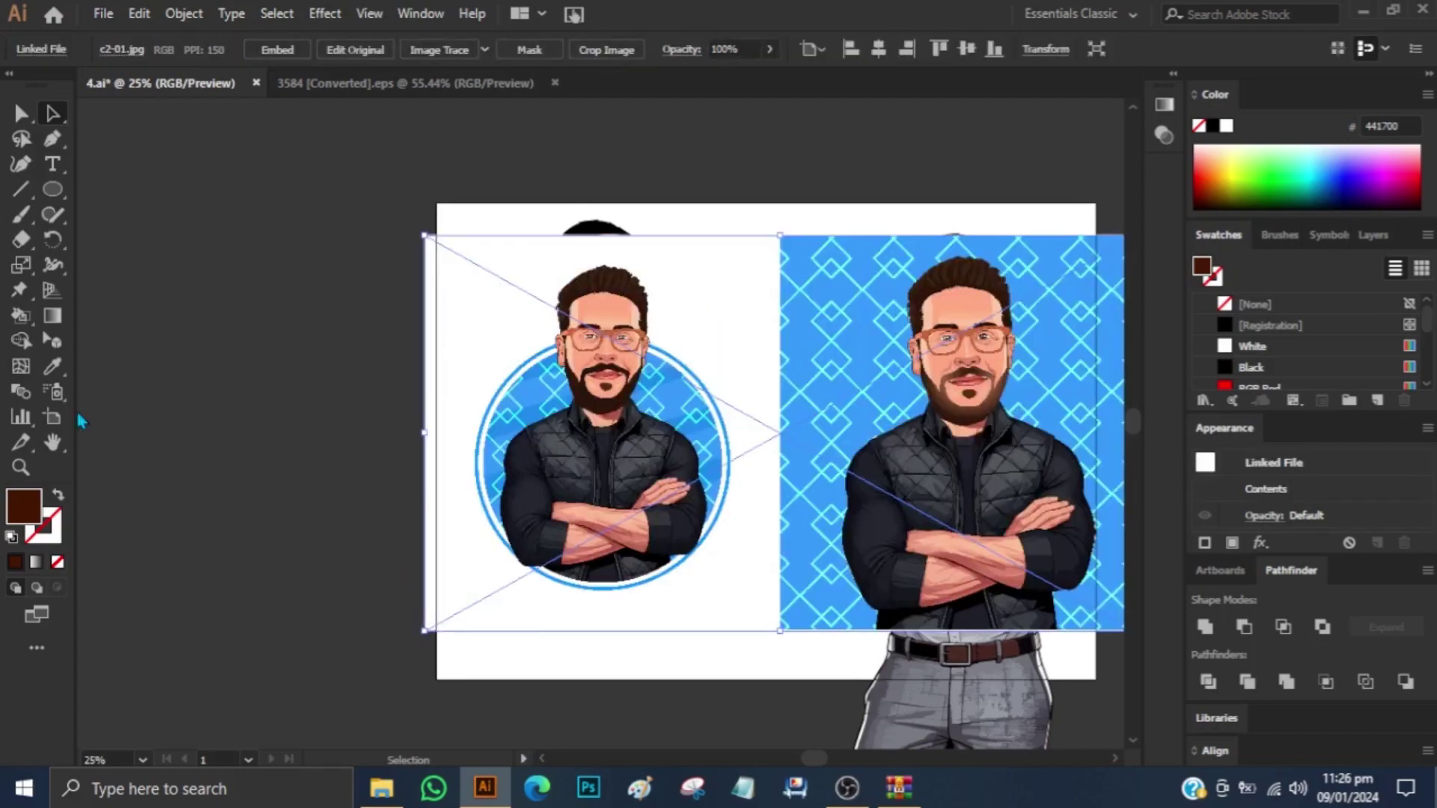
Bring in the c2-01 thumbnail and select the right full-figure copy.
{"action": "key", "text": "shift+o"}
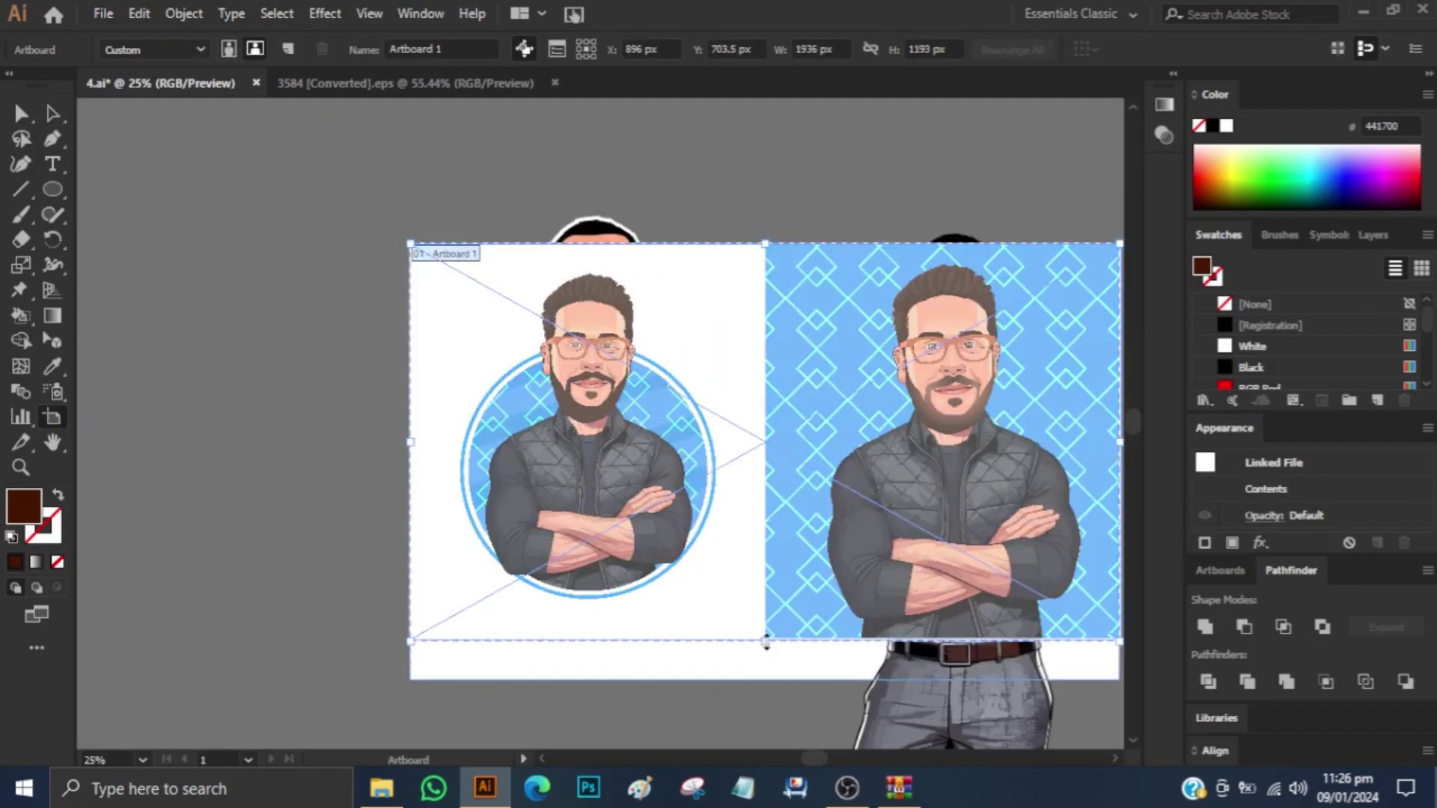
{"action": "scroll", "coordinate": [693, 581], "scroll_direction": "up", "scroll_amount": 1}
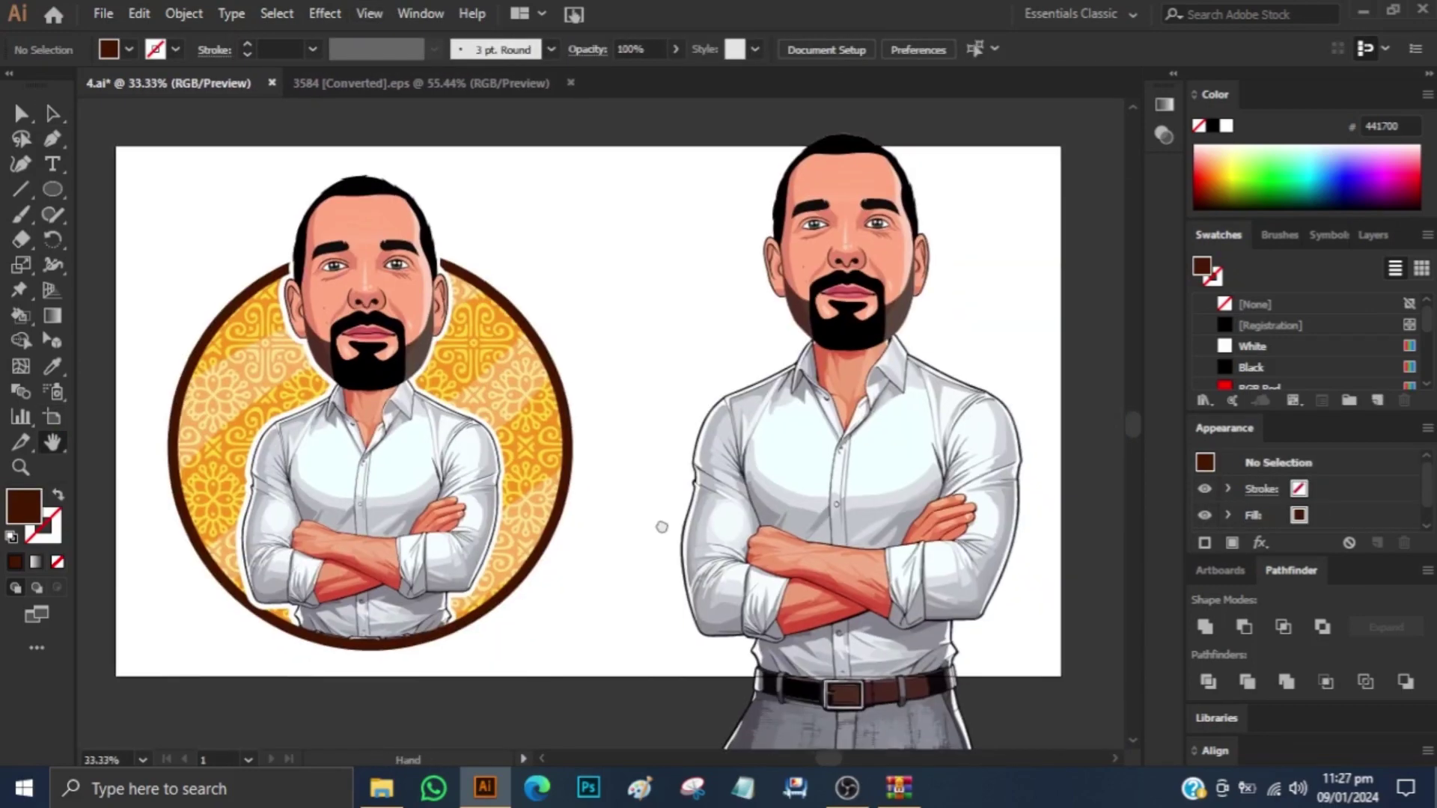
{"action": "left_click", "coordinate": [922, 534]}
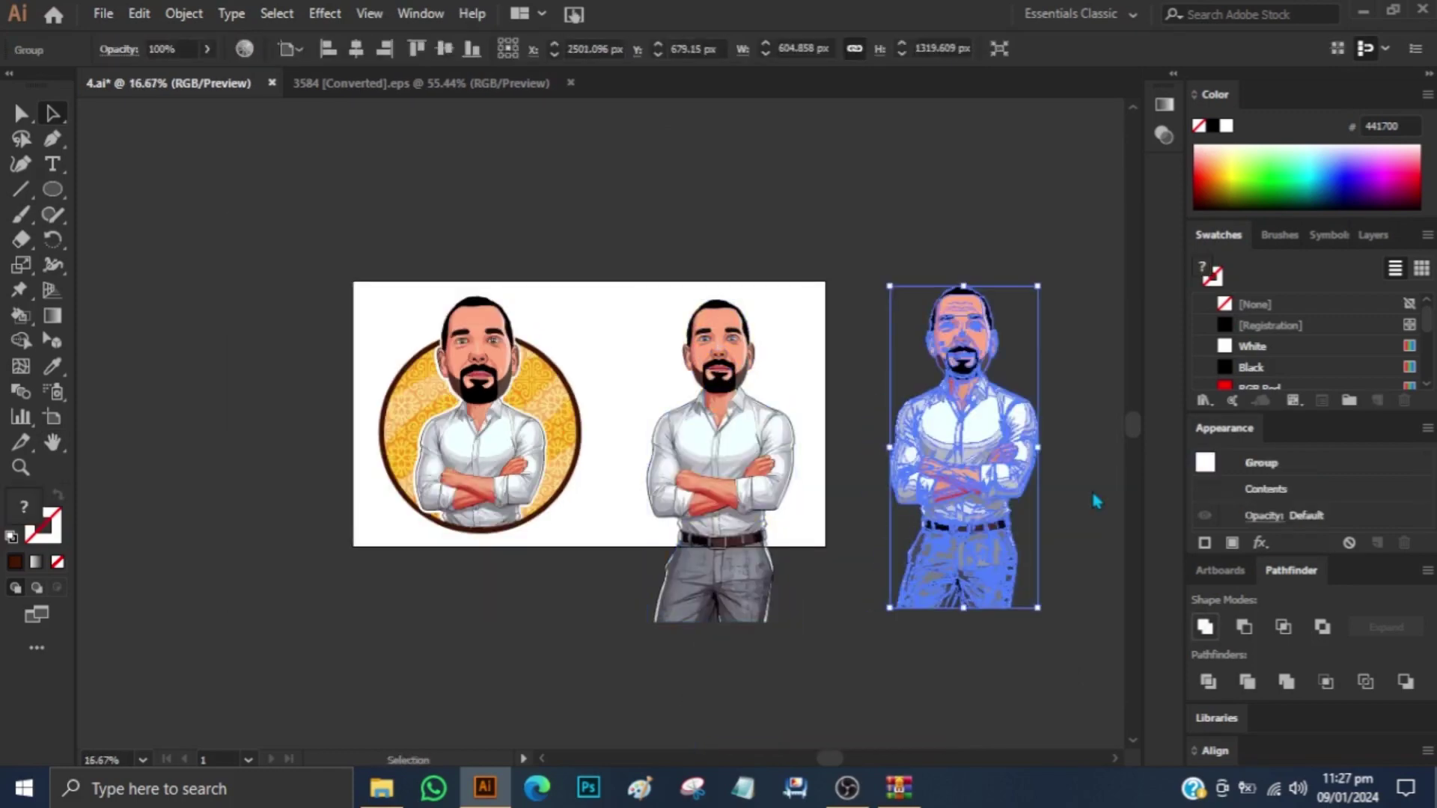
{"action": "left_click", "coordinate": [981, 438]}
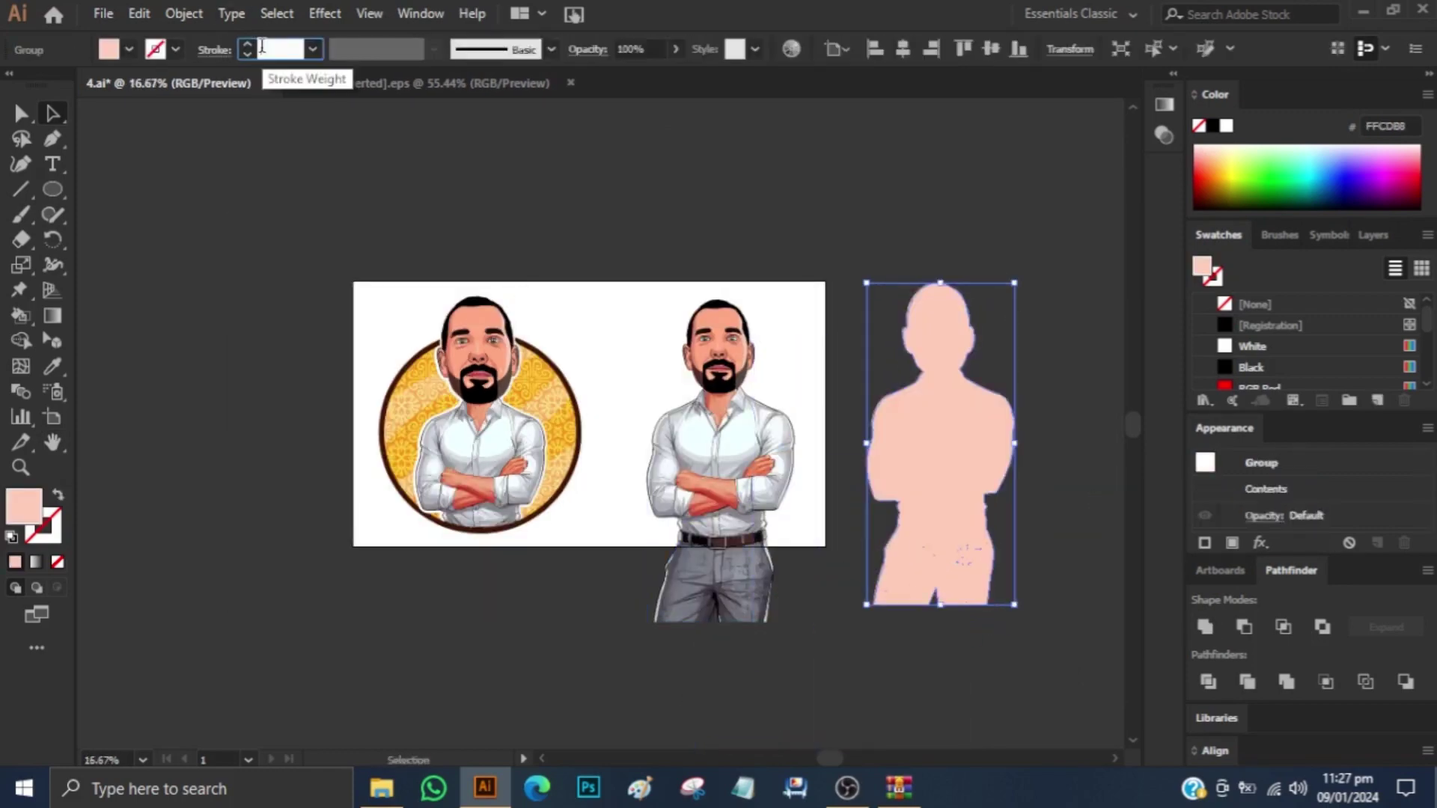
{"action": "left_click", "coordinate": [213, 50]}
{"action": "left_click", "coordinate": [183, 14]}
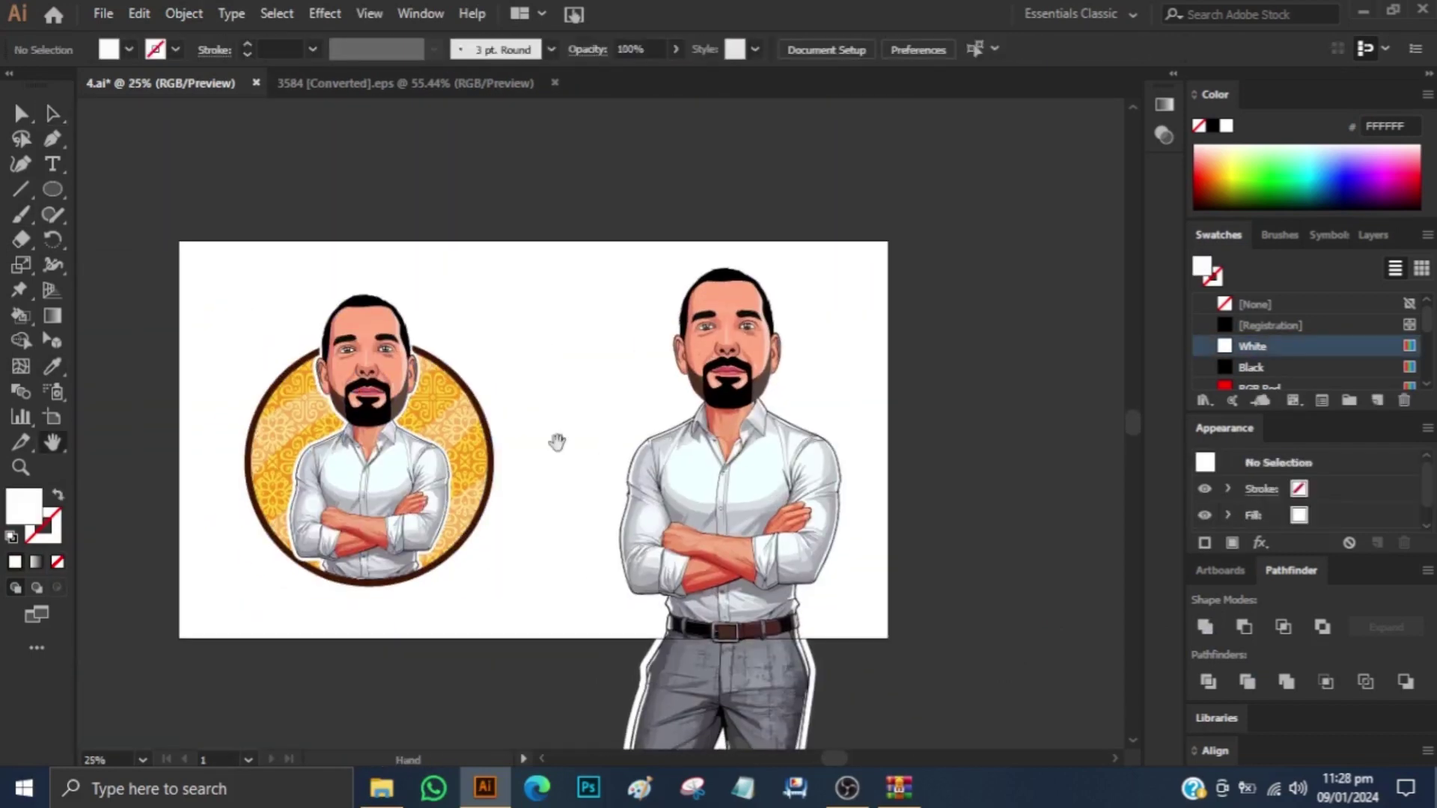
{"action": "left_click_drag", "start_coordinate": [53, 190], "coordinate": [134, 189]}
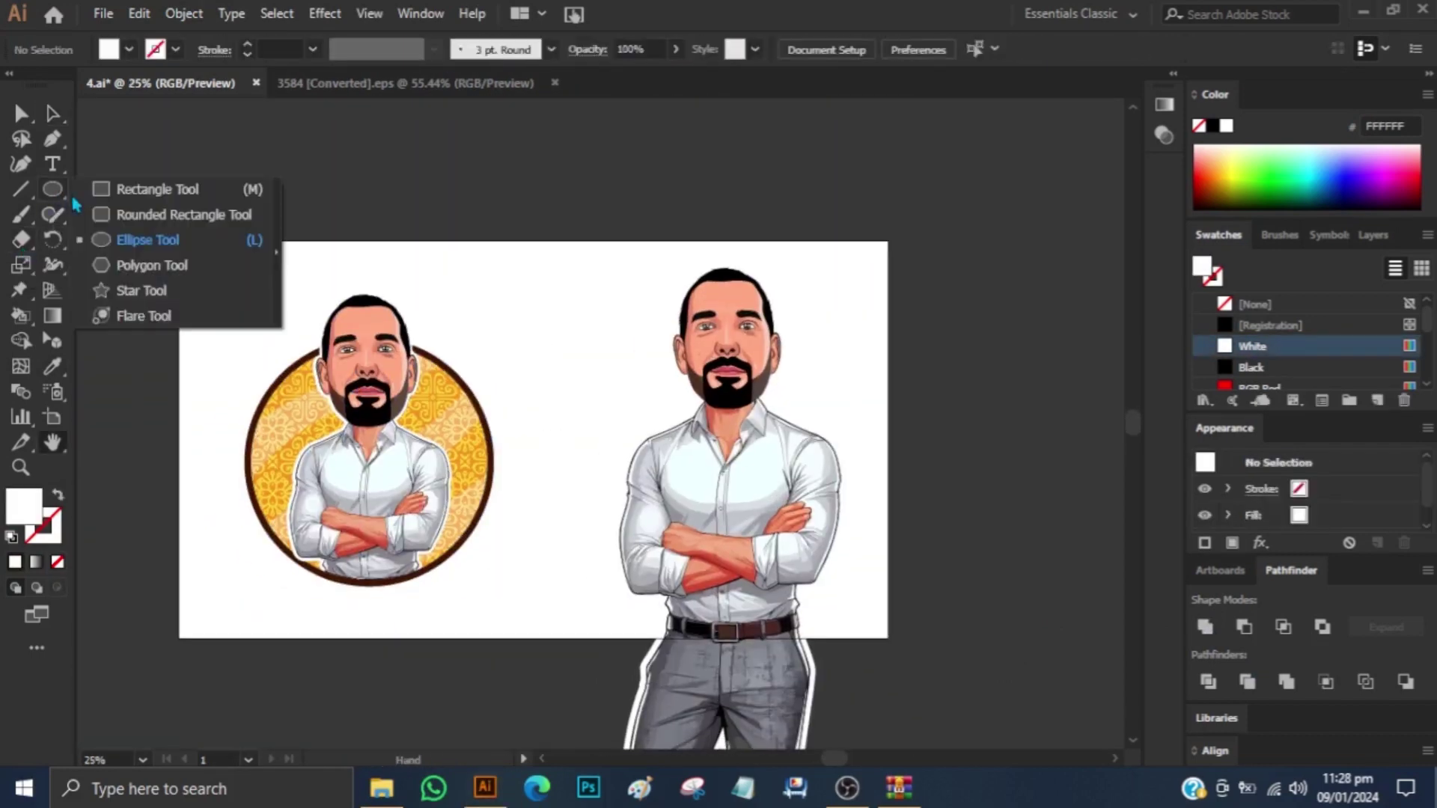
Draw an orange rectangle over the right half and send it behind the figure.
{"action": "left_click_drag", "start_coordinate": [532, 242], "coordinate": [887, 639]}
{"action": "key", "text": "i"}
{"action": "left_click", "coordinate": [464, 377]}
{"action": "left_click", "coordinate": [201, 557]}
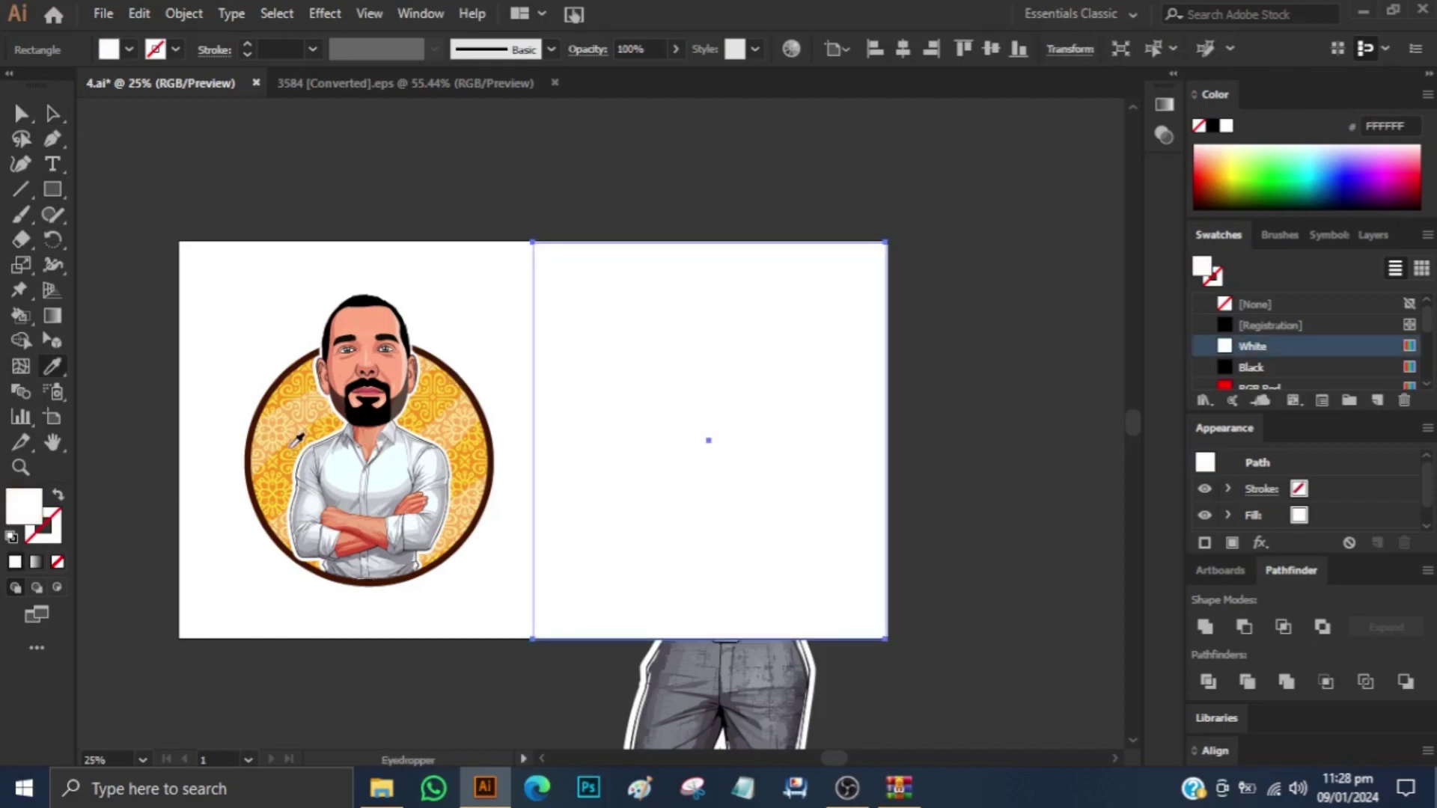
{"action": "scroll", "coordinate": [1303, 344], "scroll_direction": "down", "scroll_amount": 3}
{"action": "left_click", "coordinate": [1354, 357]}
{"action": "left_click", "coordinate": [1358, 330]}
{"action": "key", "text": "ctrl+shift+bracketleft"}
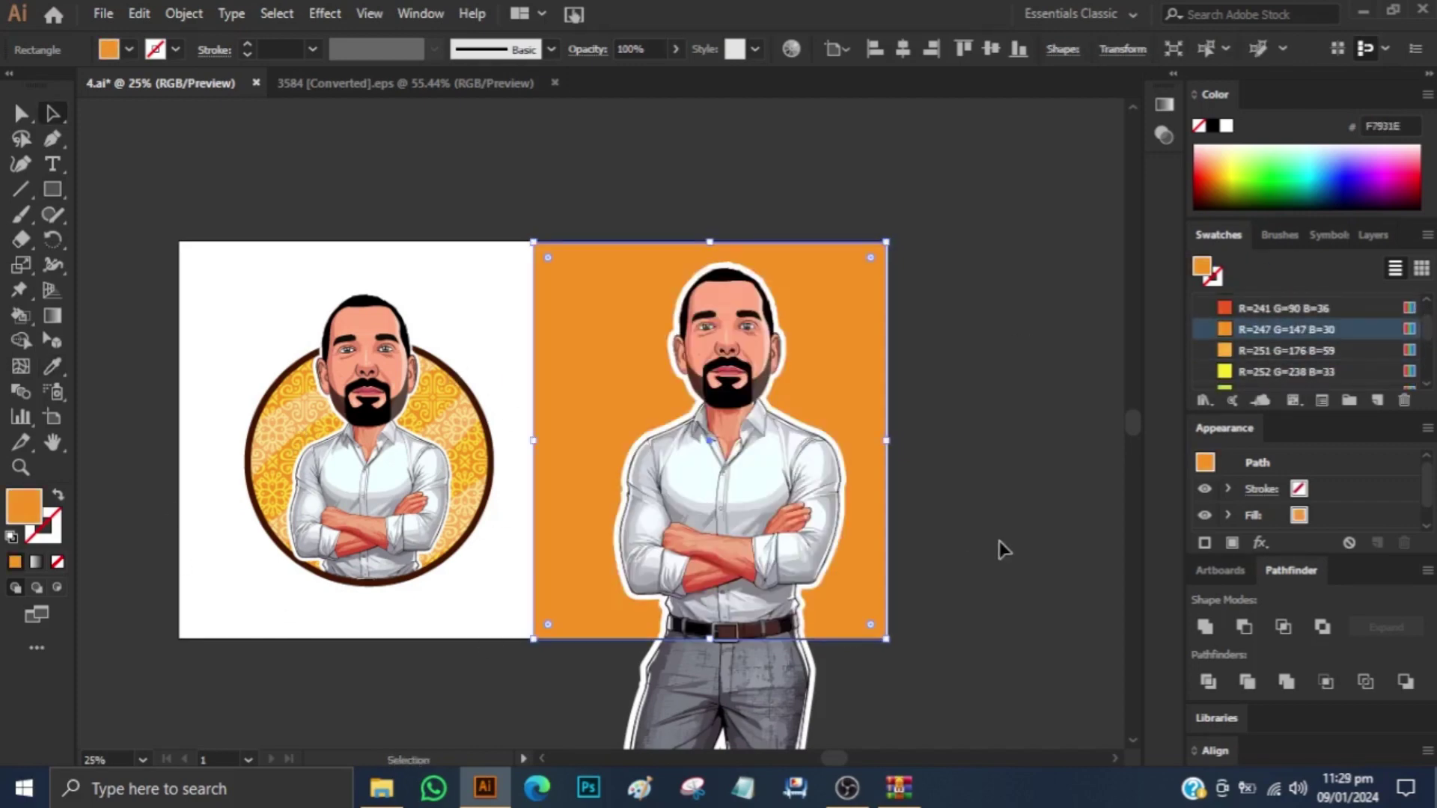
{"action": "left_click", "coordinate": [747, 522]}
Place the circle's golden pattern over the orange rectangle at reduced opacity.
{"action": "double_click", "coordinate": [485, 453]}
{"action": "left_click", "coordinate": [1085, 539]}
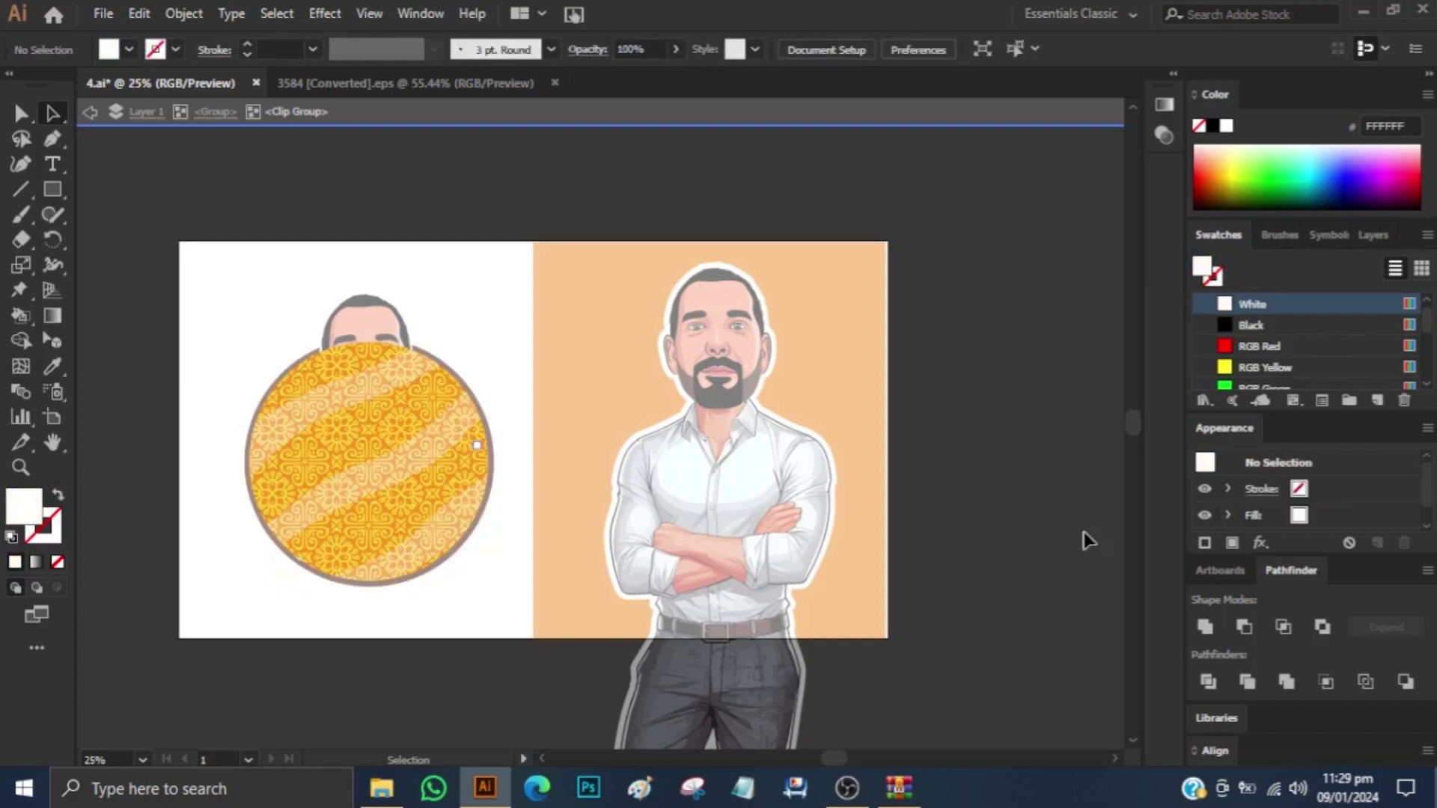
{"action": "left_click", "coordinate": [823, 455]}
{"action": "left_click", "coordinate": [825, 365]}
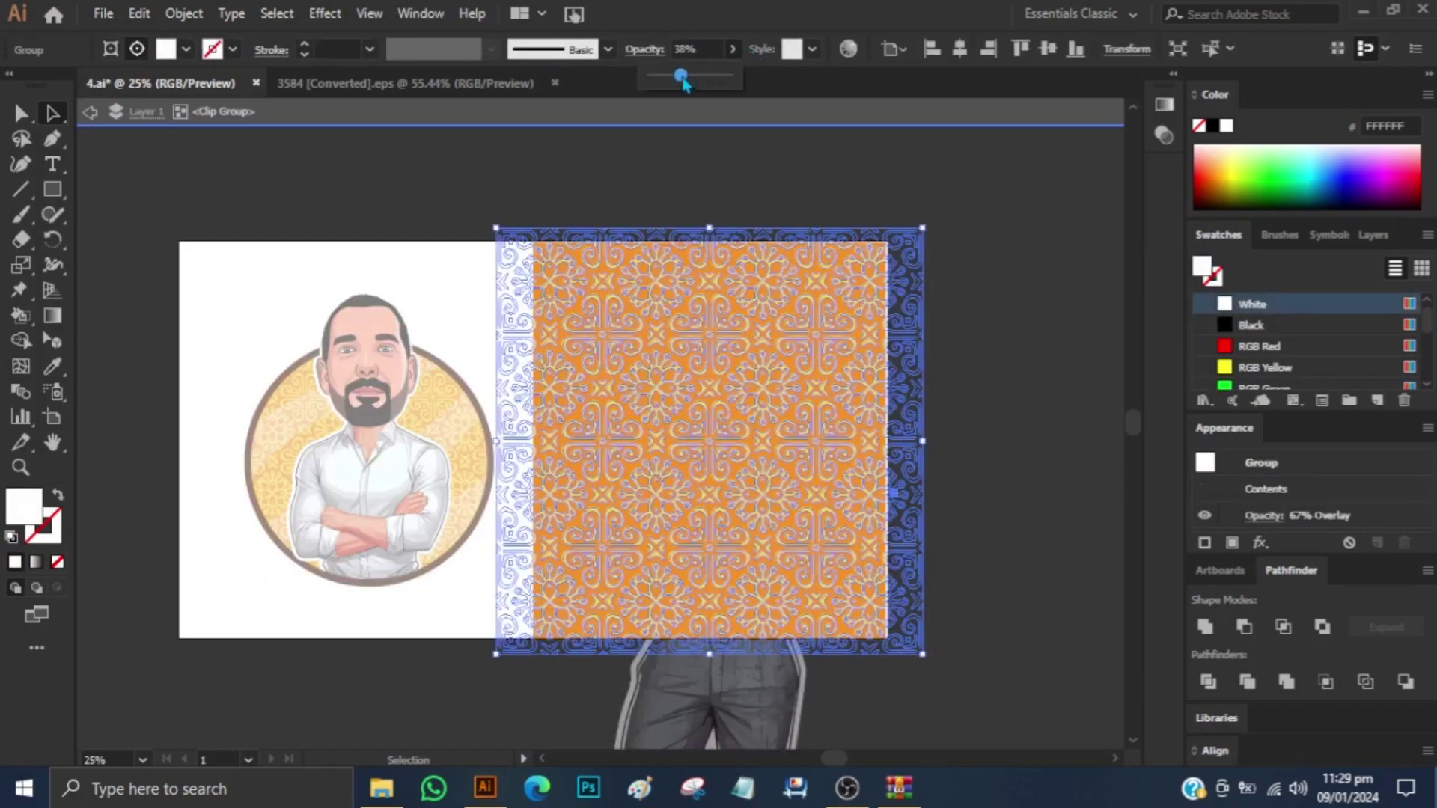
{"action": "left_click", "coordinate": [1020, 435]}
{"action": "left_click_drag", "start_coordinate": [728, 409], "coordinate": [777, 427]}
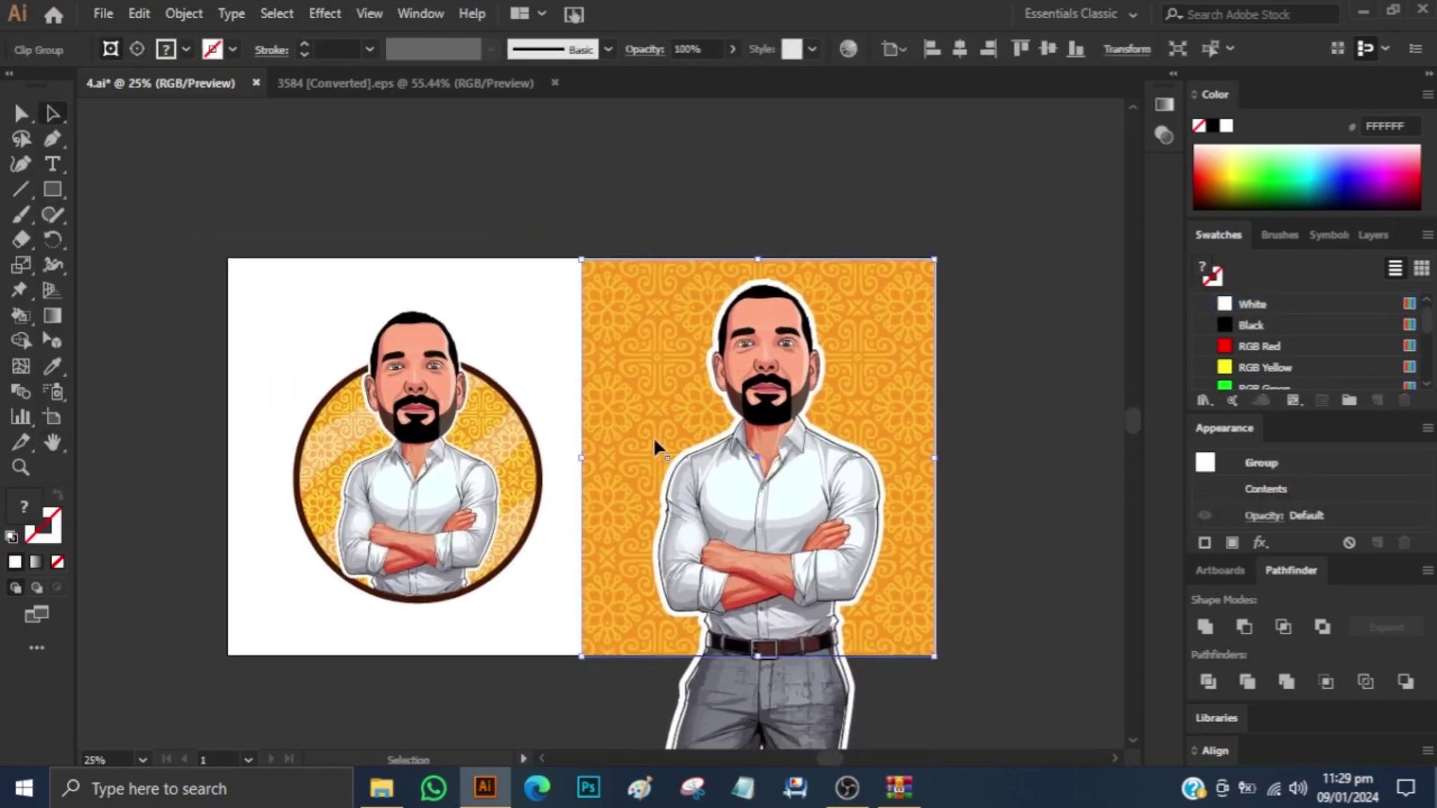
Save, then export the design as the youtube video thumbnail JPEG.
{"action": "key", "text": "ctrl+s"}
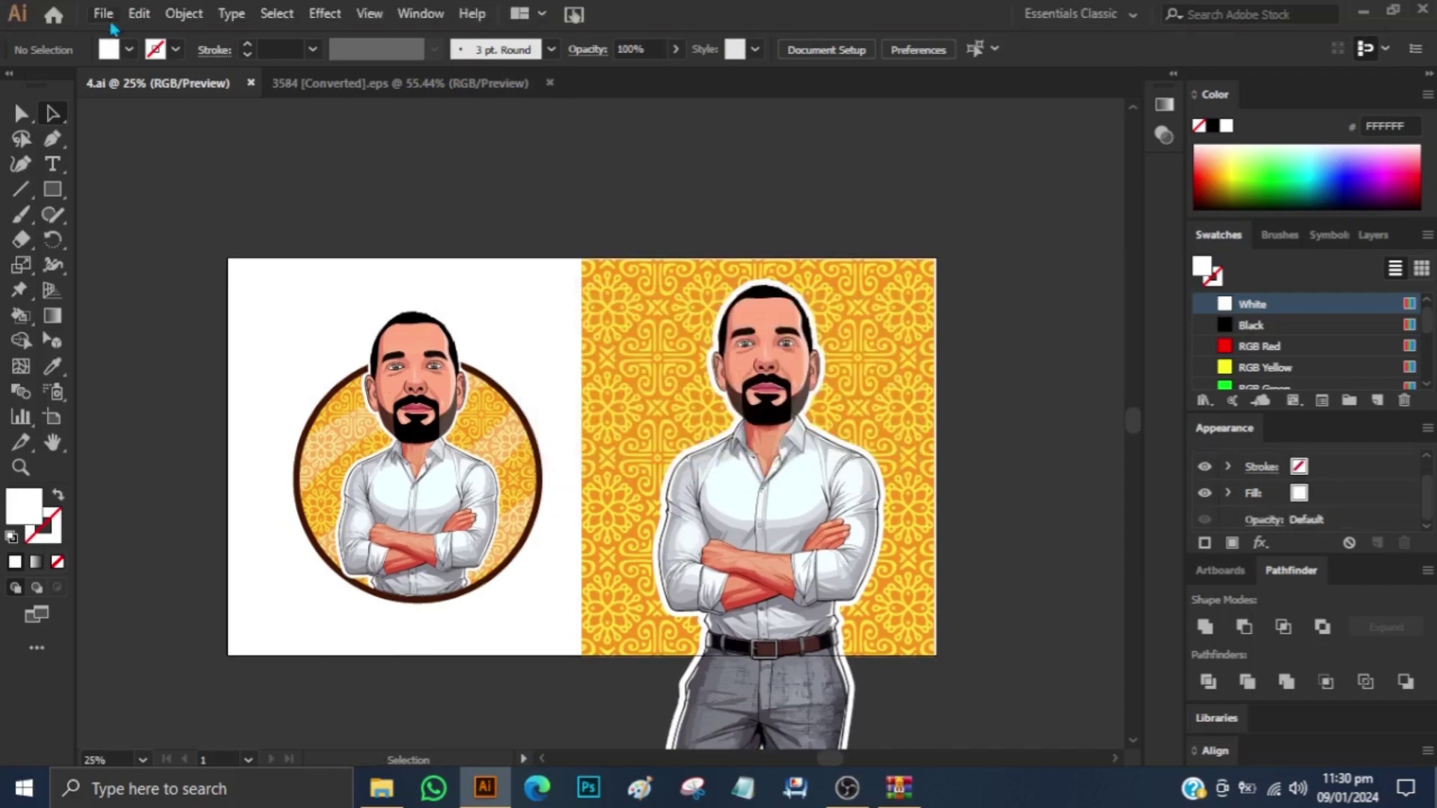
{"action": "key", "text": "ctrl+alt+e"}
{"action": "type", "text": "youtube video thumbnail"}
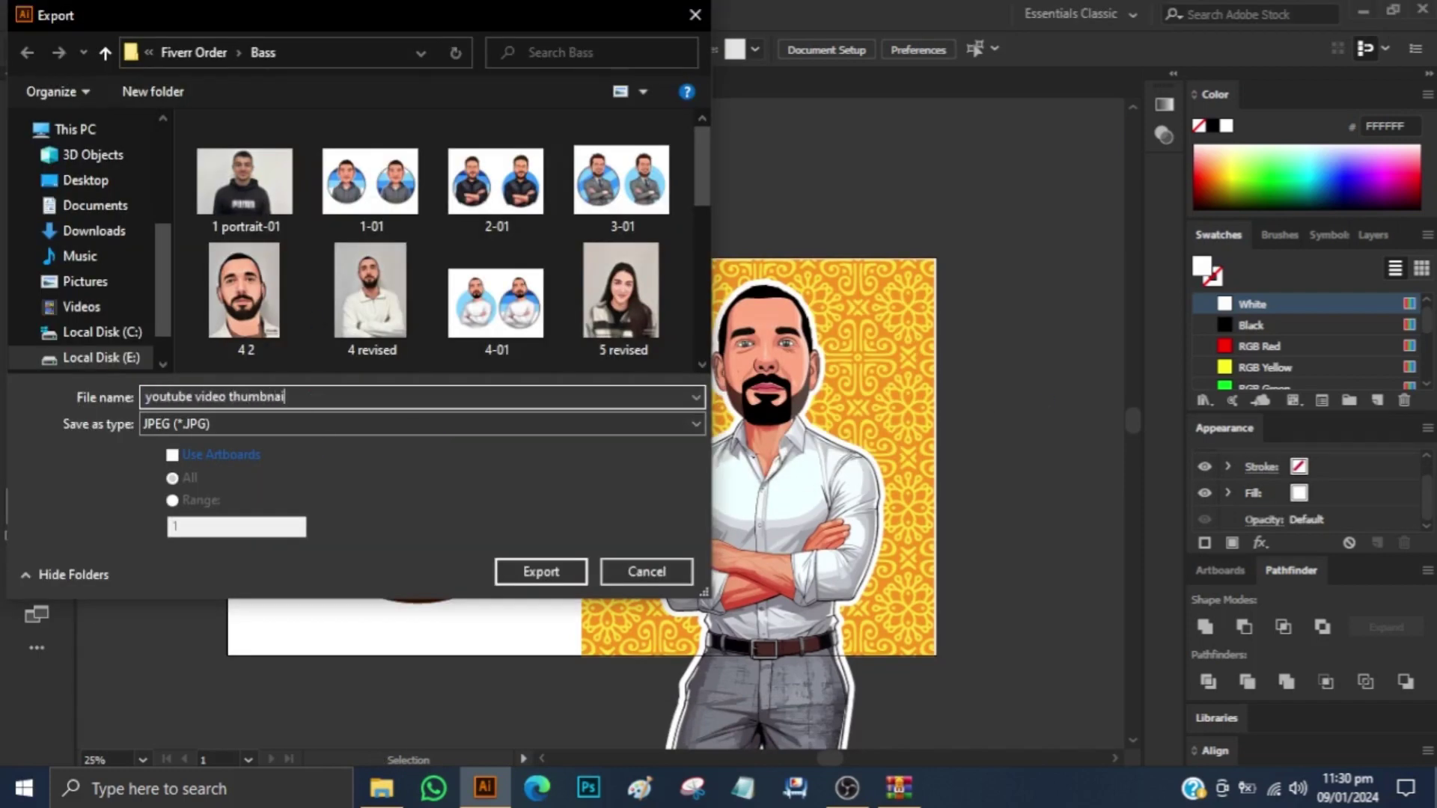
{"action": "key", "text": "Return"}
{"action": "key", "text": "Return"}
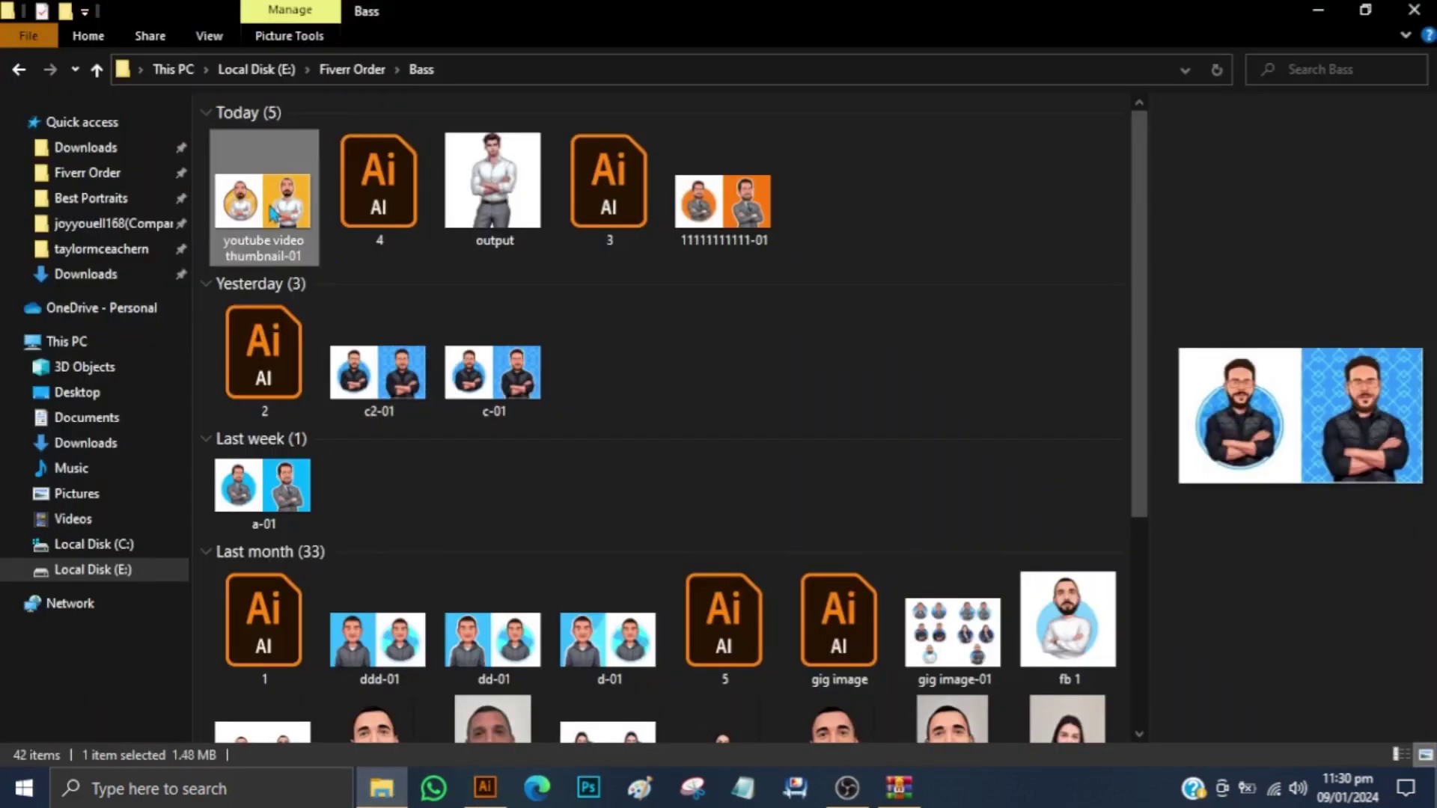
{"action": "double_click", "coordinate": [268, 201]}
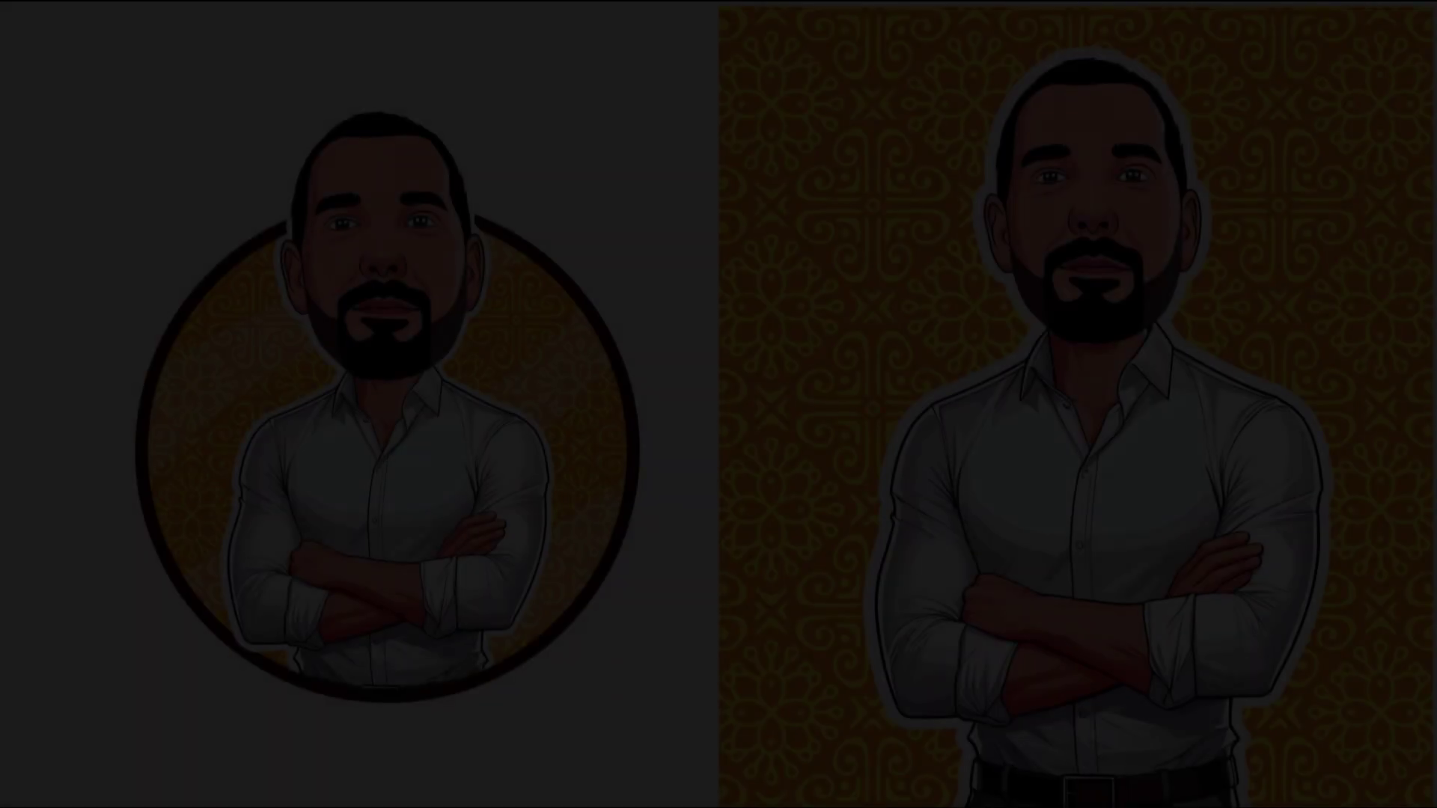